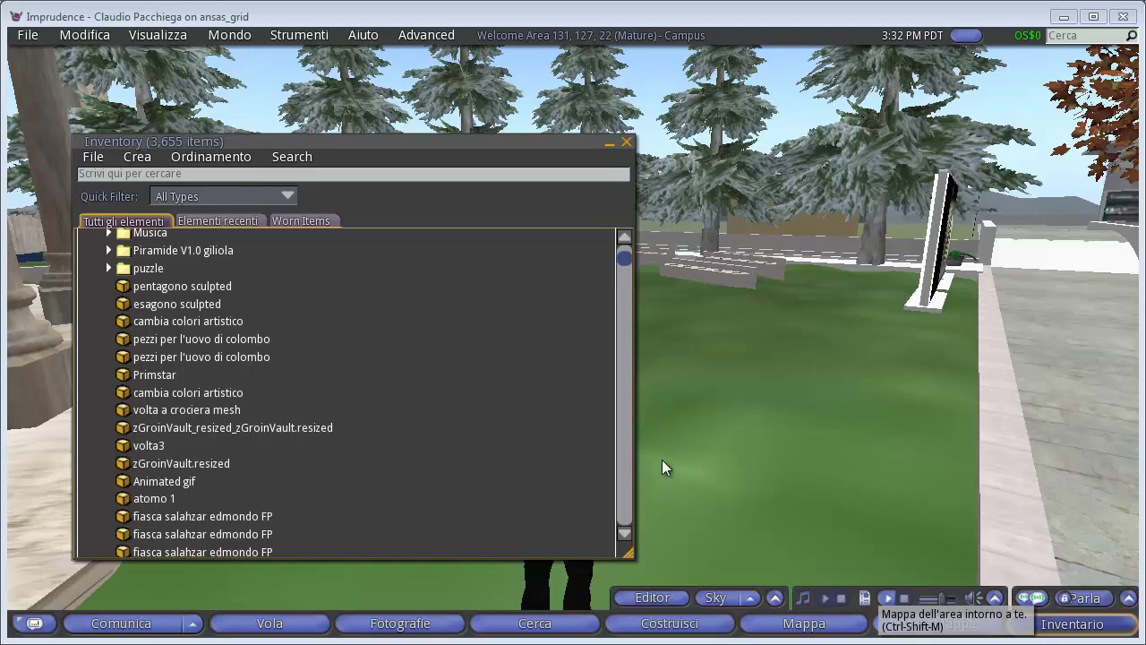
Step: Resize the Inventory and place the 'pentagono sculpted' item on the grass beside the avatar
drag(636, 434, 463, 439)
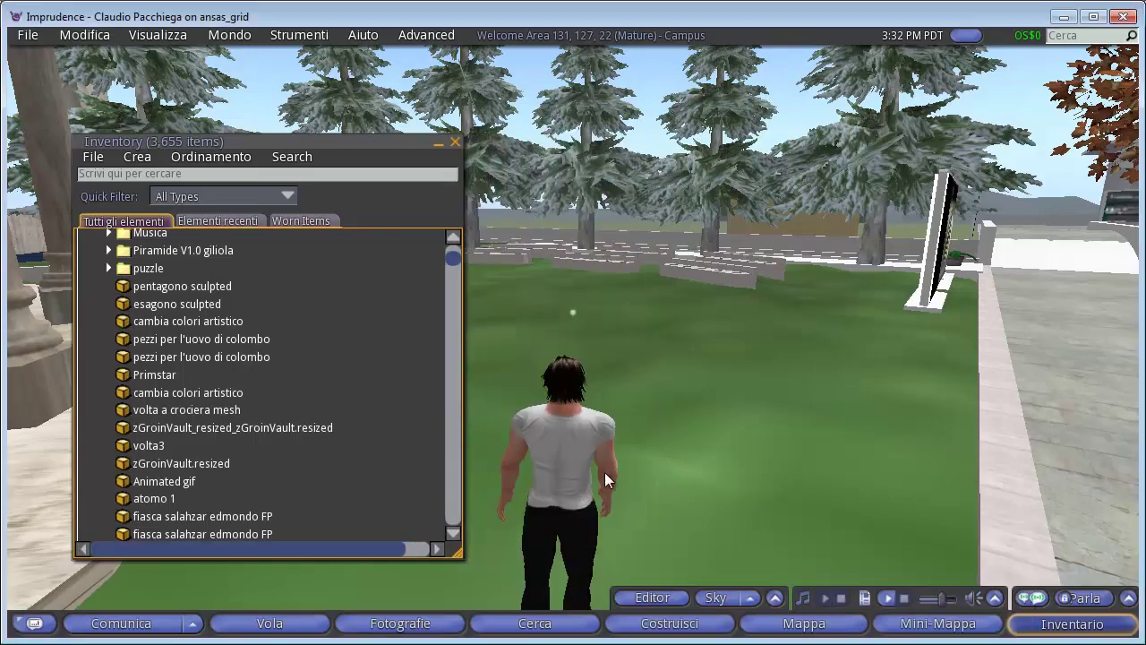
alt+click(558, 325)
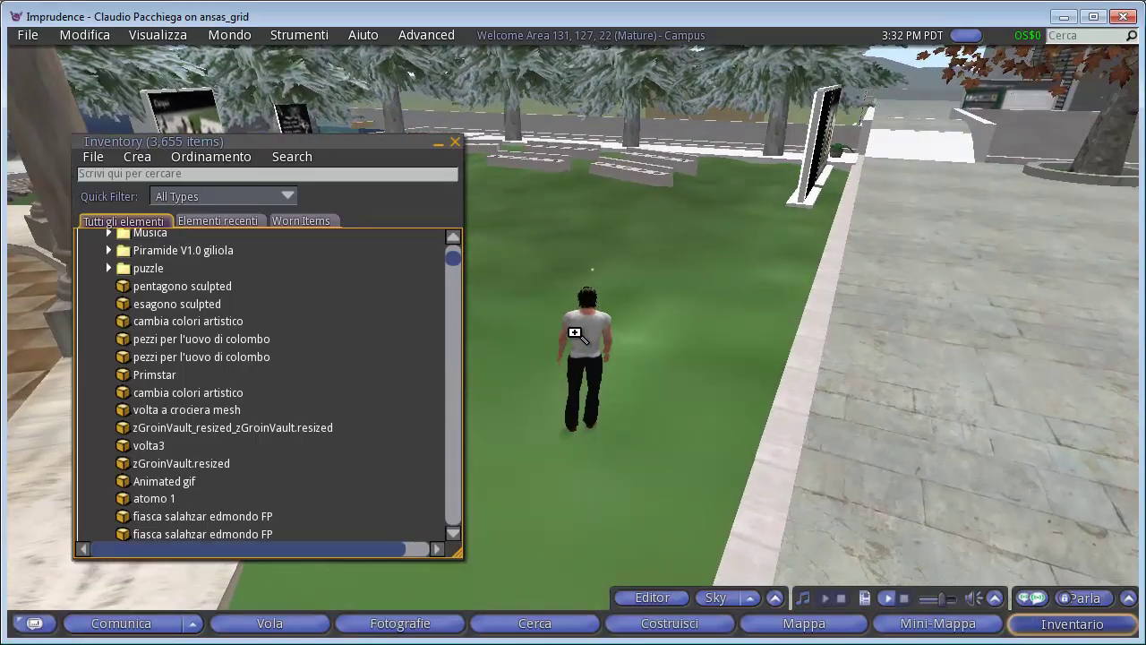
alt+drag(574, 333, 574, 333)
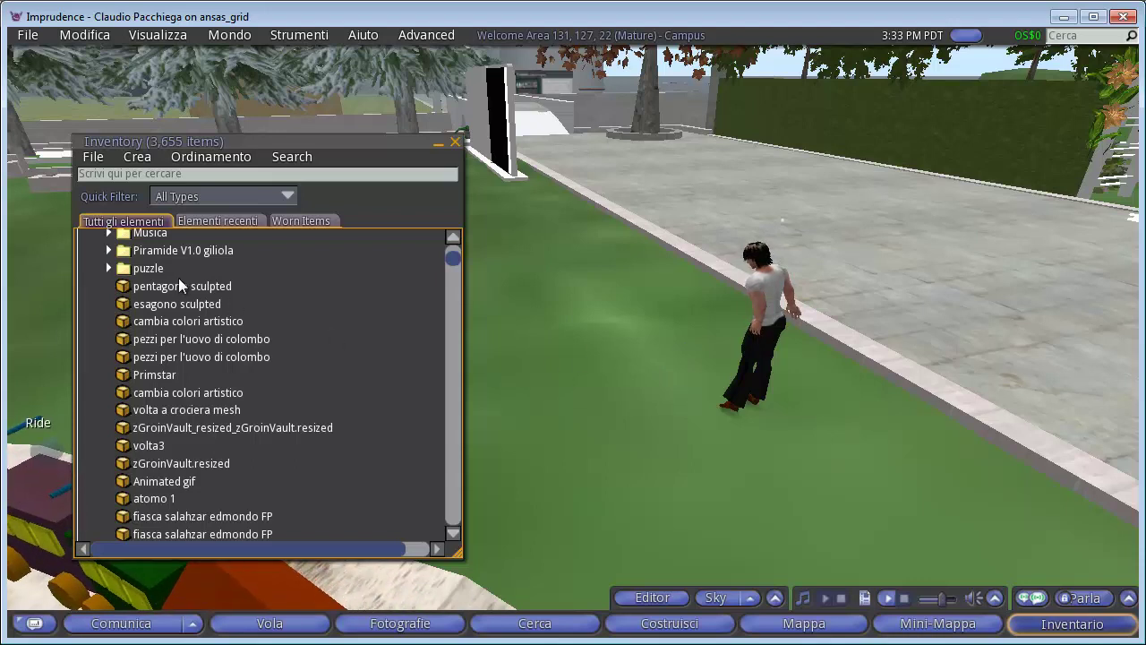
drag(179, 286, 598, 339)
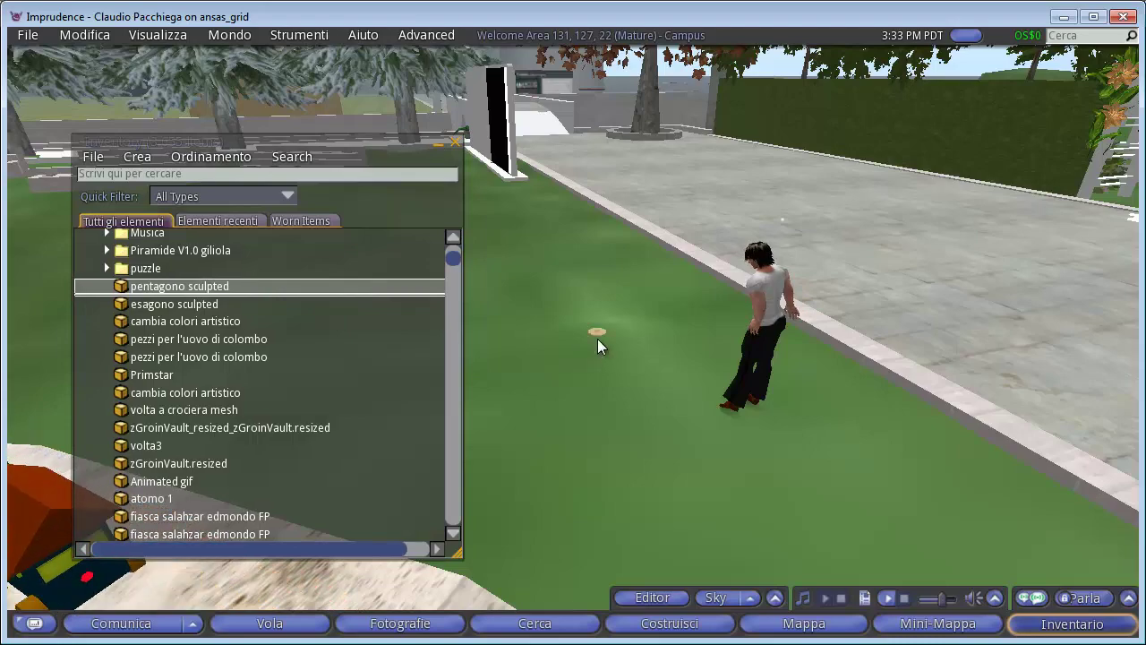
Step: Open the new pentagon in the build editor via Modifica… in its pie menu
alt+click(597, 331)
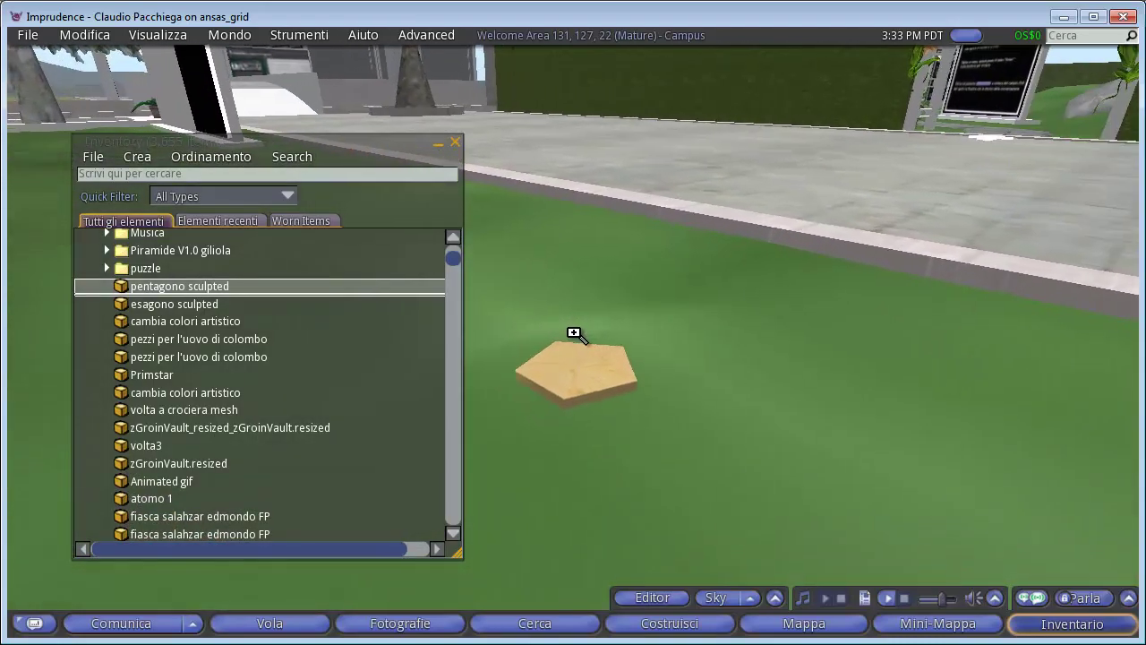
key(Escape)
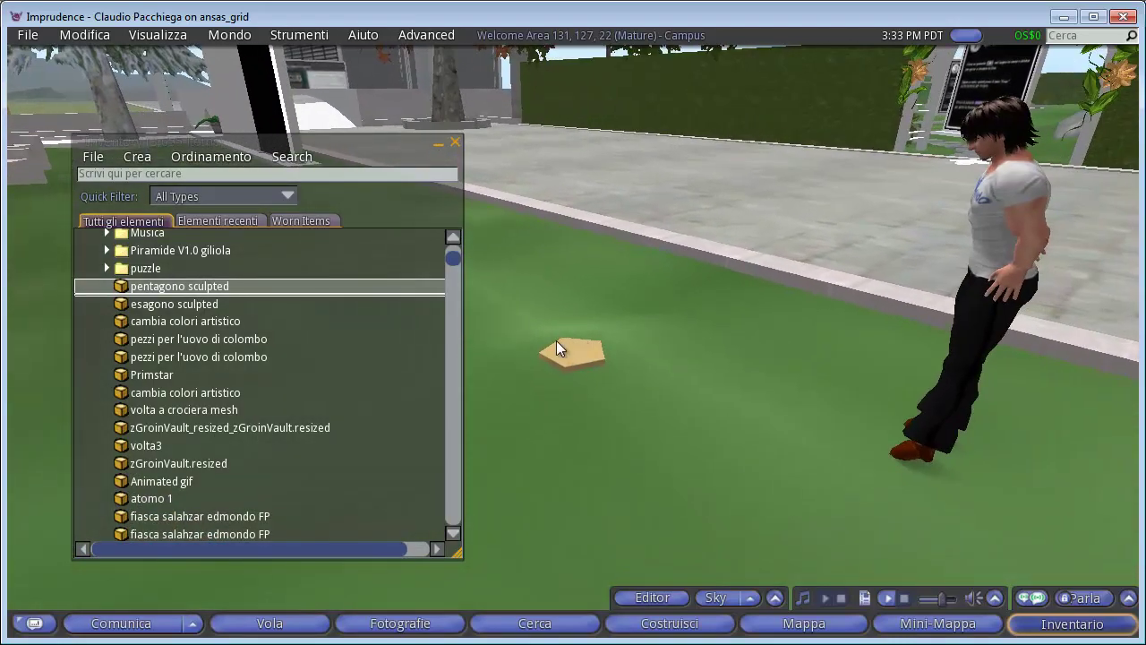
right_click(567, 352)
click(598, 377)
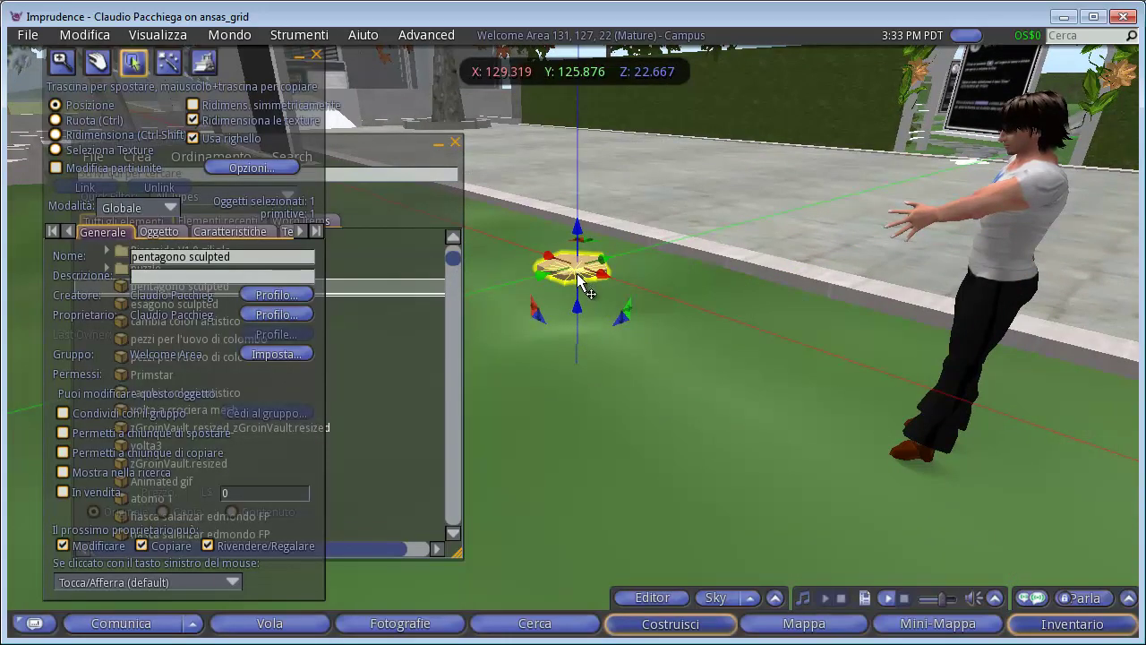
Step: Place the 'esagono sculpted' hexagon from Inventory on the grass near the pentagon
alt+click(578, 273)
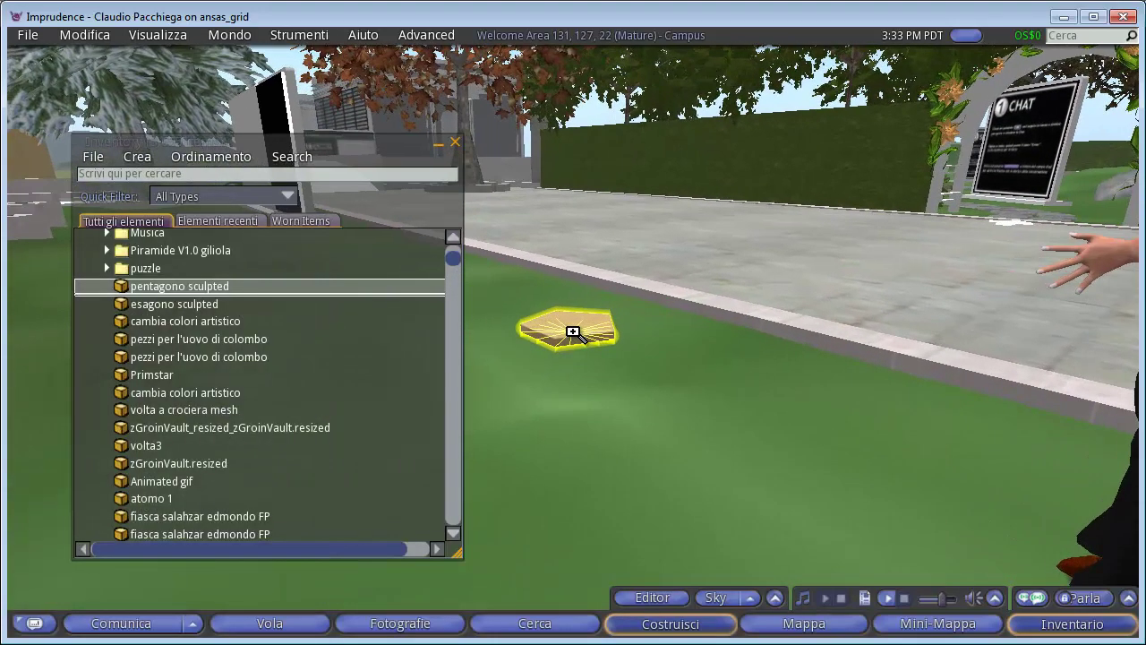
alt+drag(573, 332, 573, 334)
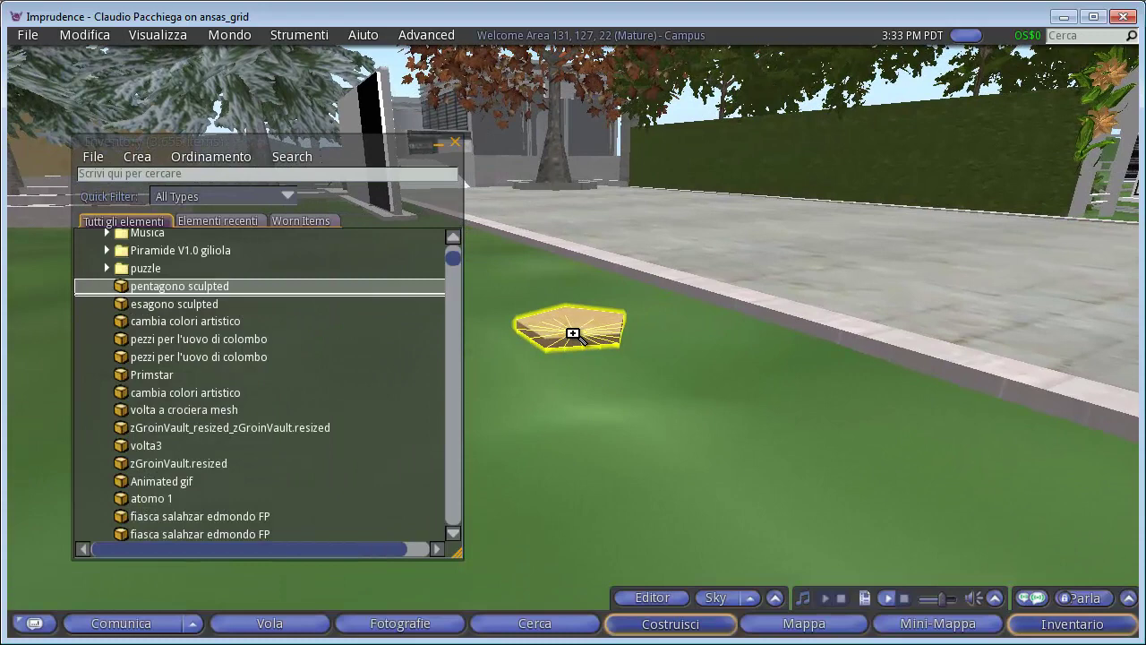
click(355, 253)
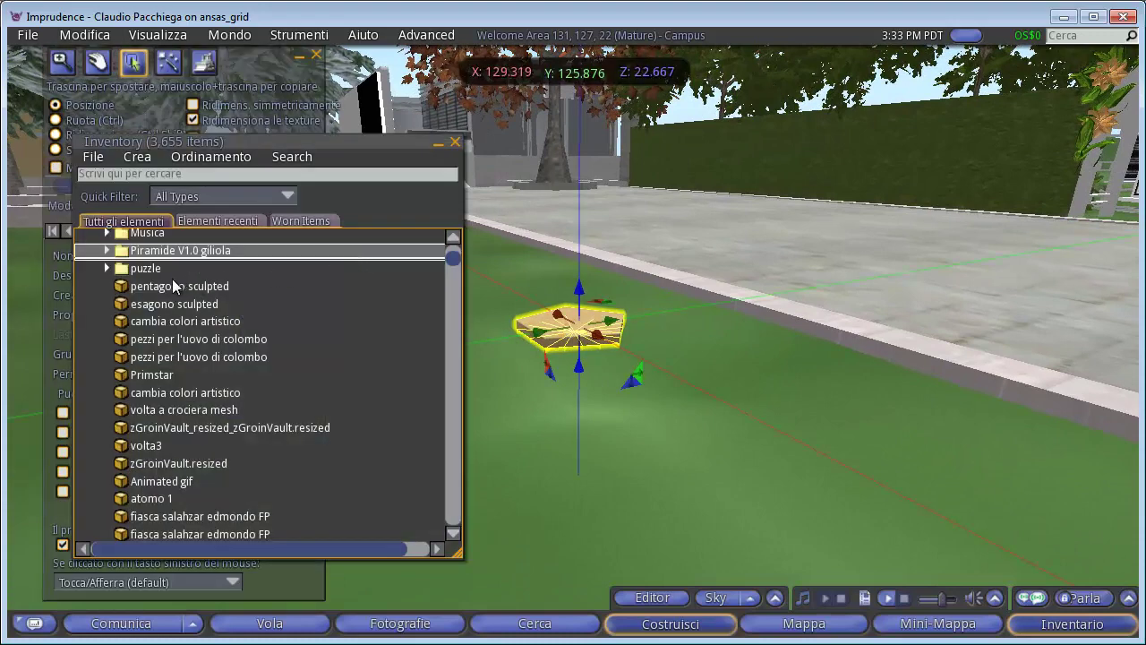
drag(165, 307, 719, 408)
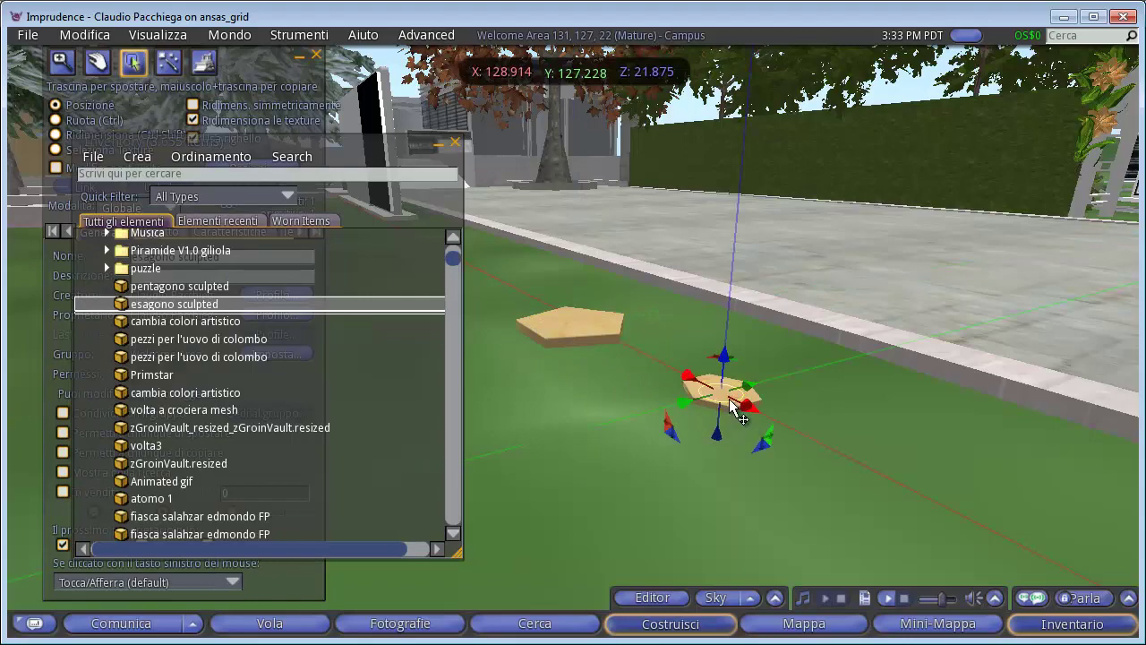
Step: Place the yellow 'fiasca salahzar edmondo FP' flask on the grass, then close the Inventory
alt+click(721, 405)
alt+drag(573, 331, 573, 334)
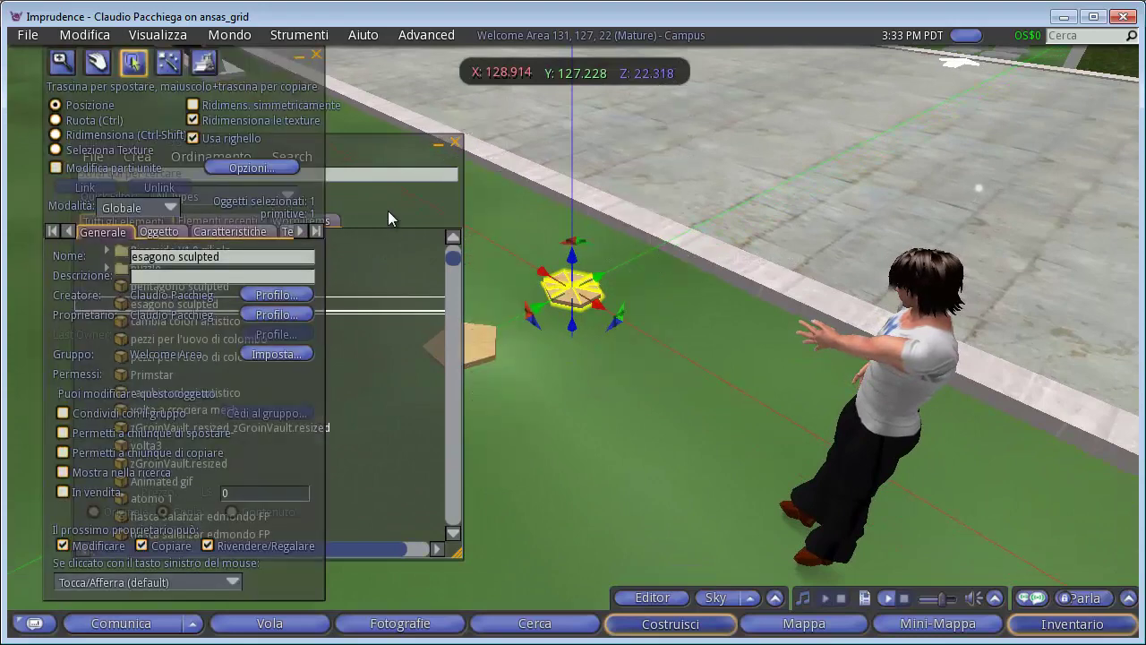
click(388, 210)
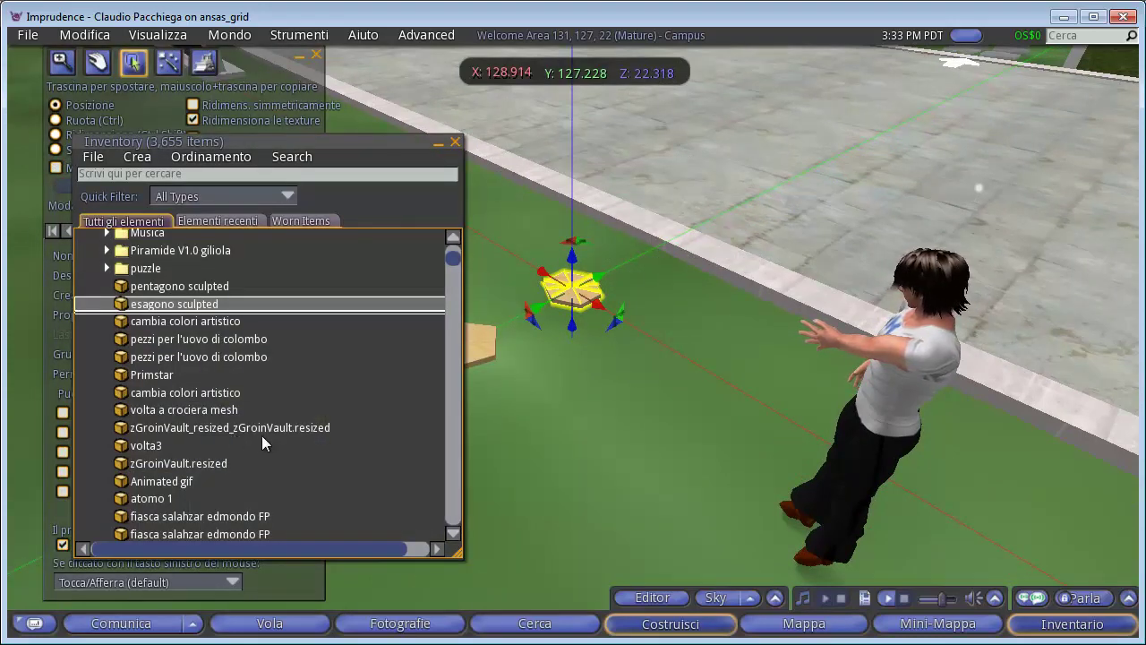
drag(212, 520, 624, 385)
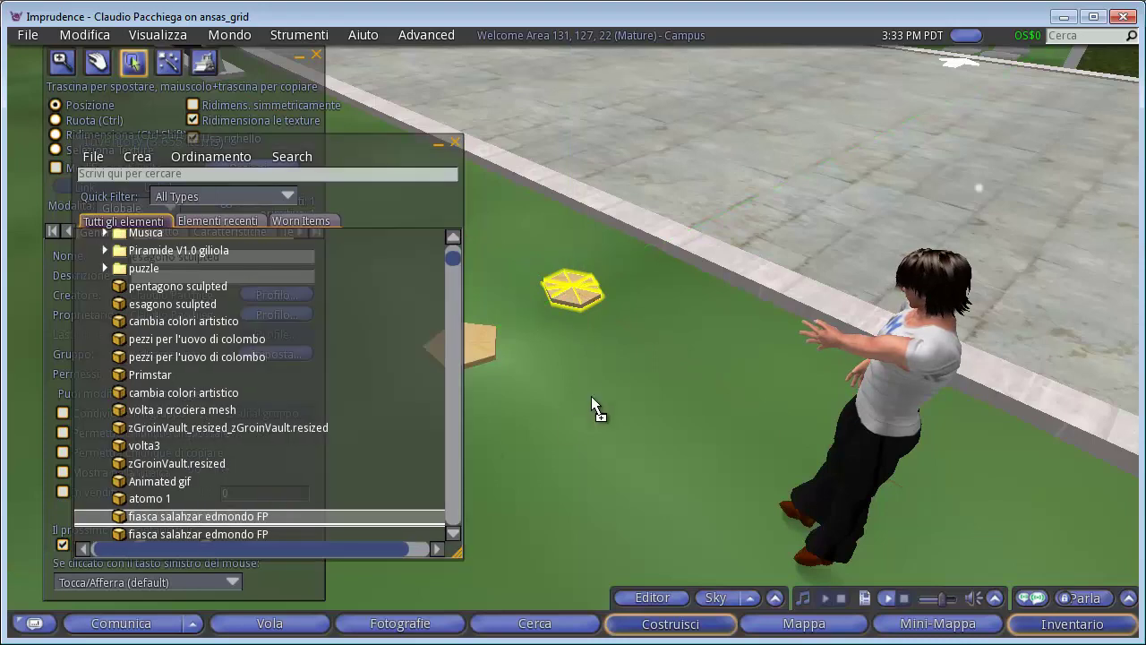
click(455, 143)
Step: Deselect the flask and rez a new cube on the grass using Crea
click(316, 55)
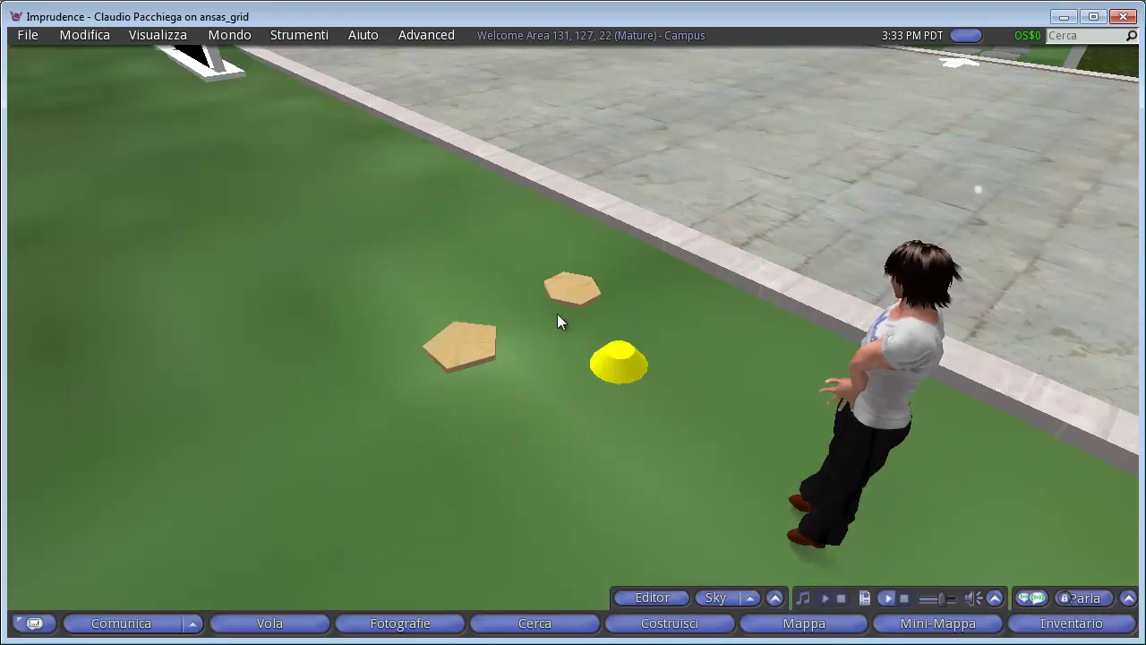
alt+click(635, 376)
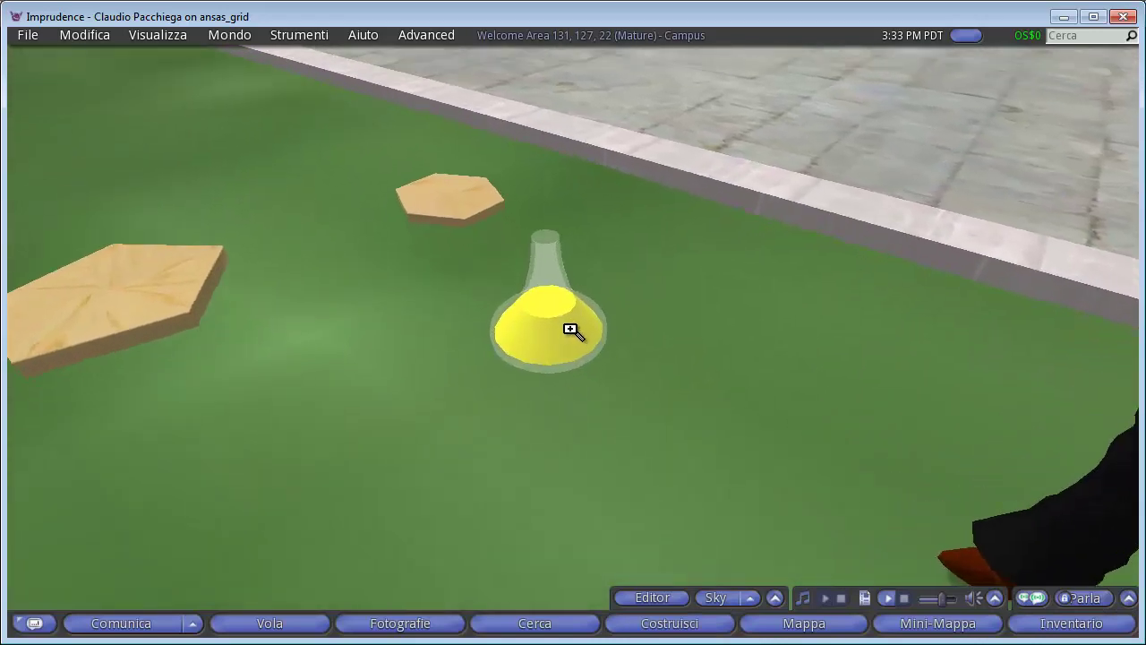
key(Escape)
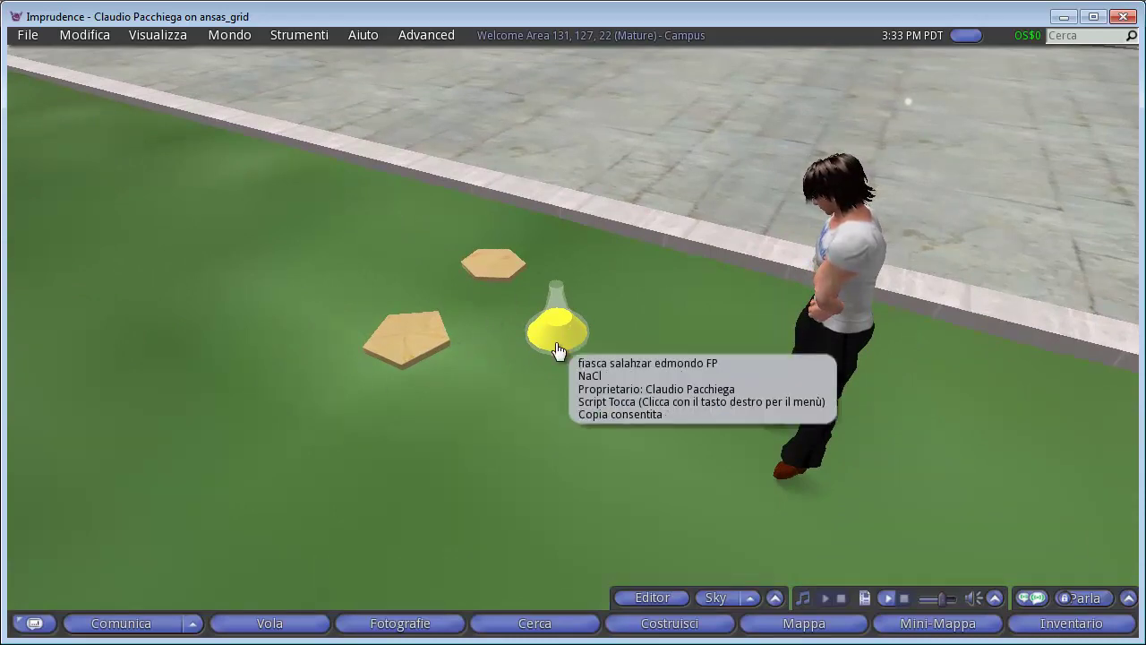
right_click(526, 419)
click(567, 389)
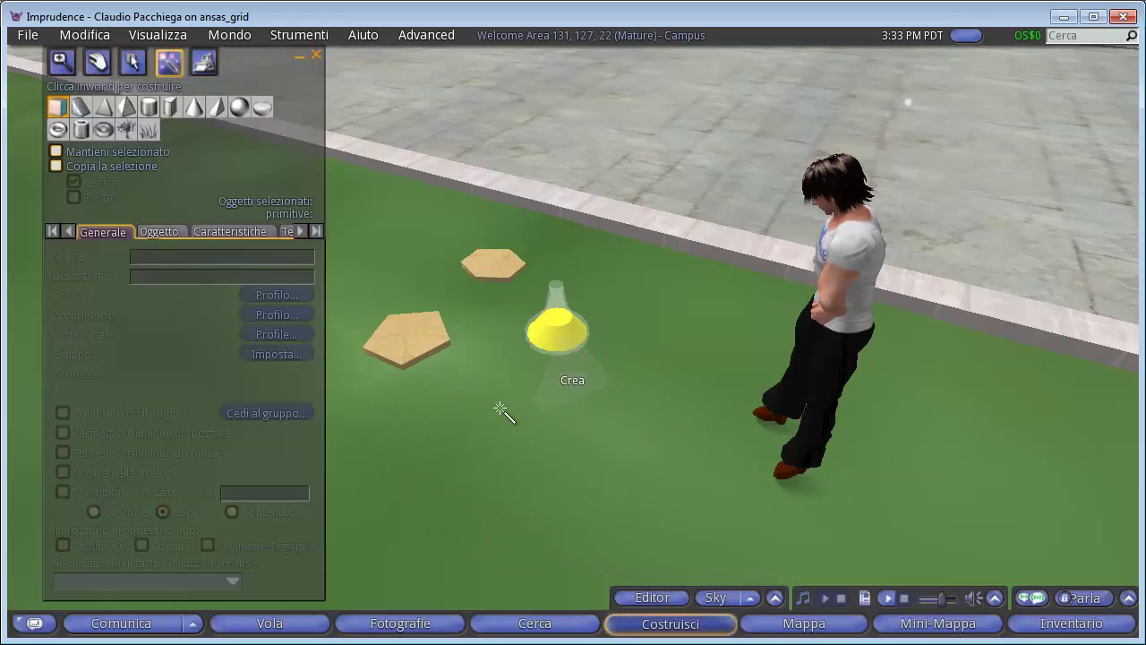
click(502, 412)
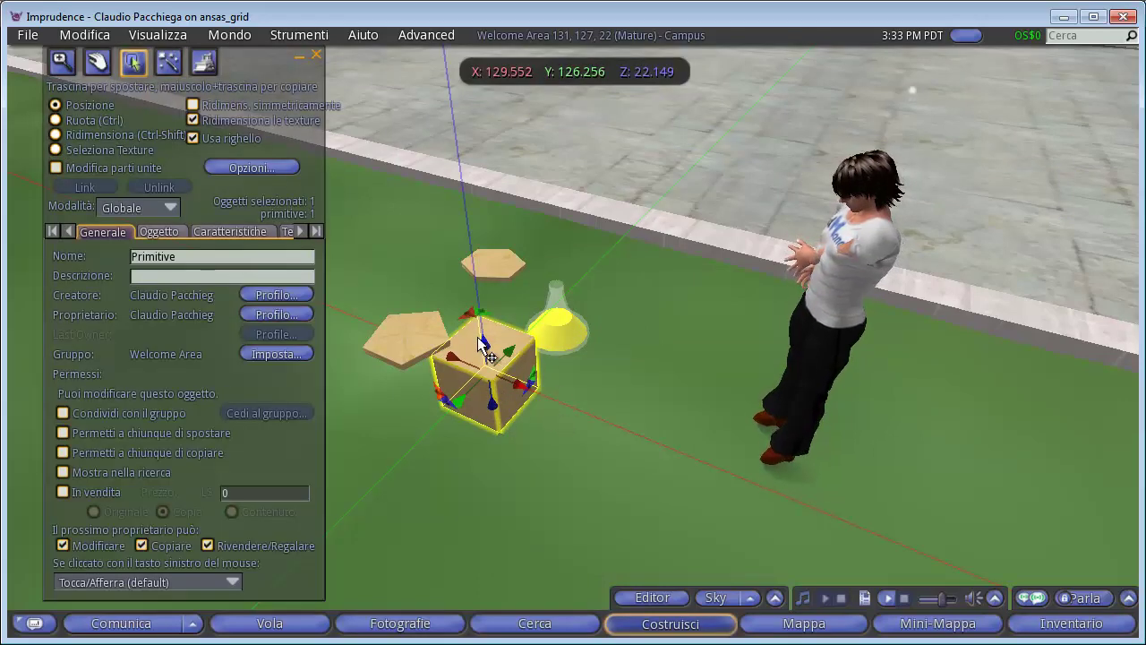
Step: Check the cube's Oggetto parameters, then select the pentagon to edit it
click(159, 232)
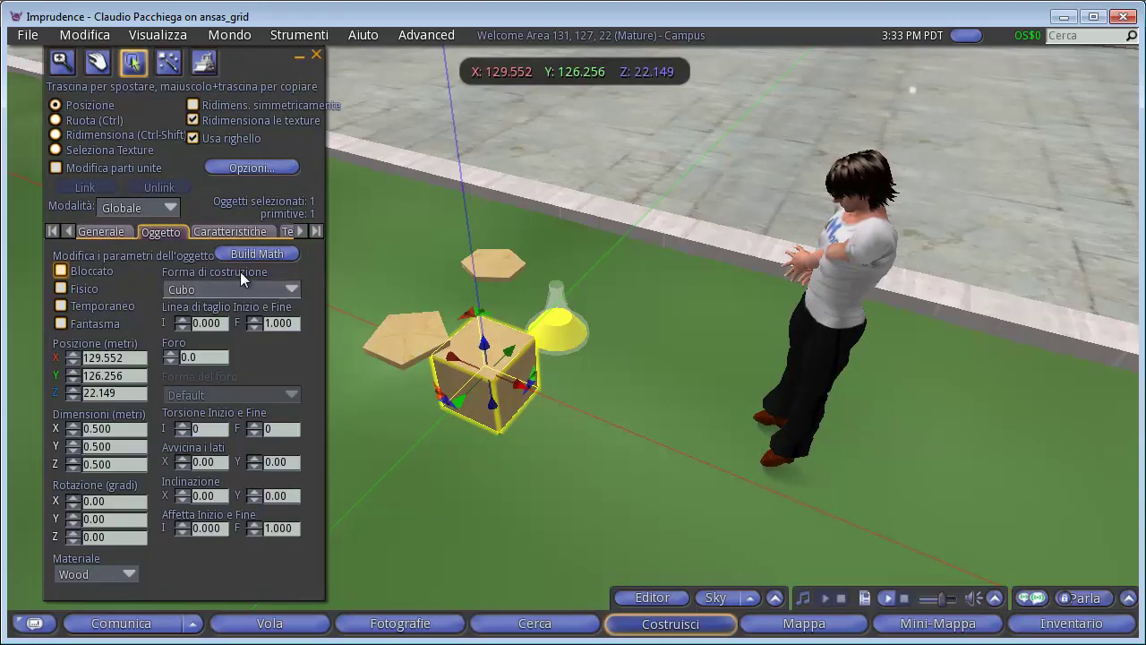
key(Escape)
click(406, 329)
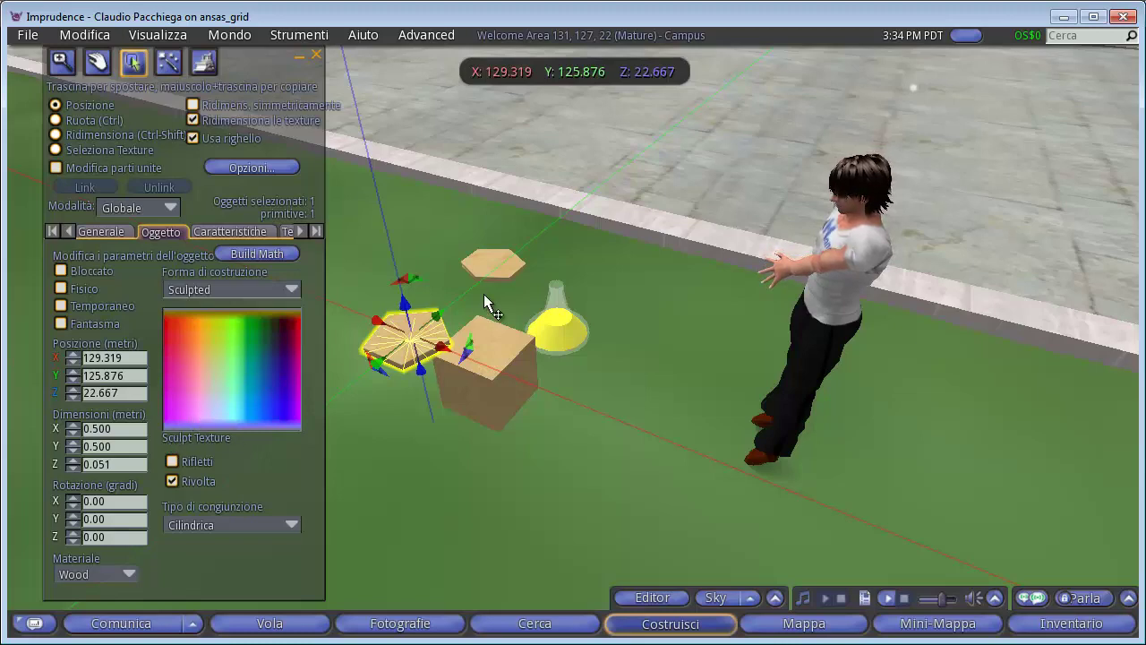
Step: Browse the sculpt textures, then switch between pentagon and hexagon to compare their sculpt values
click(228, 374)
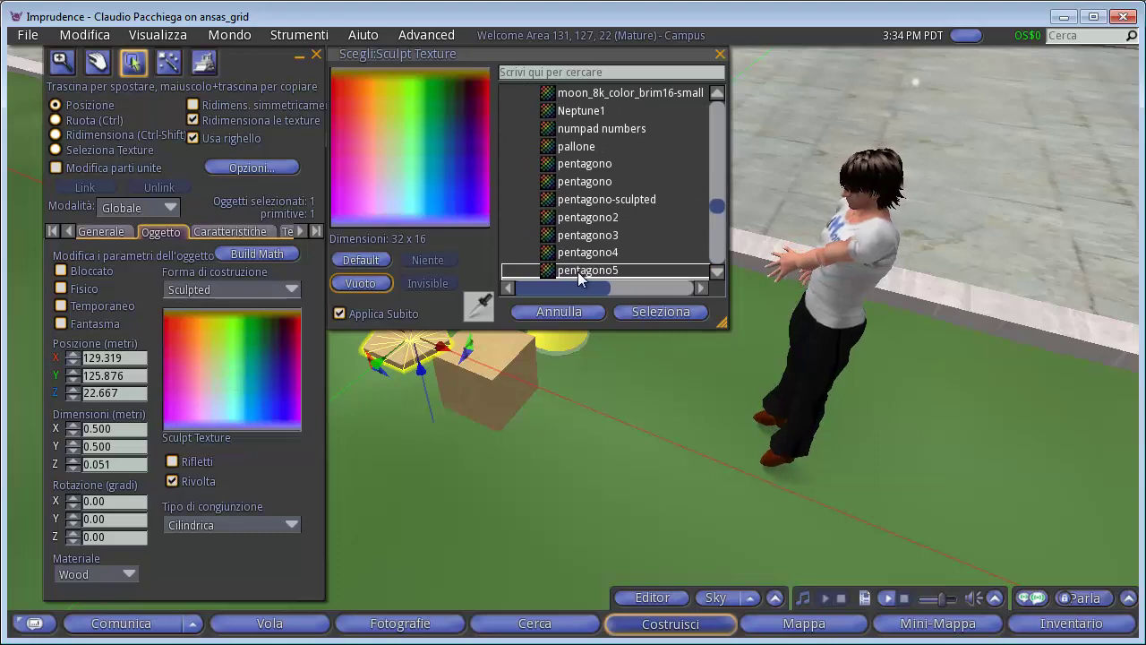
click(721, 55)
click(482, 260)
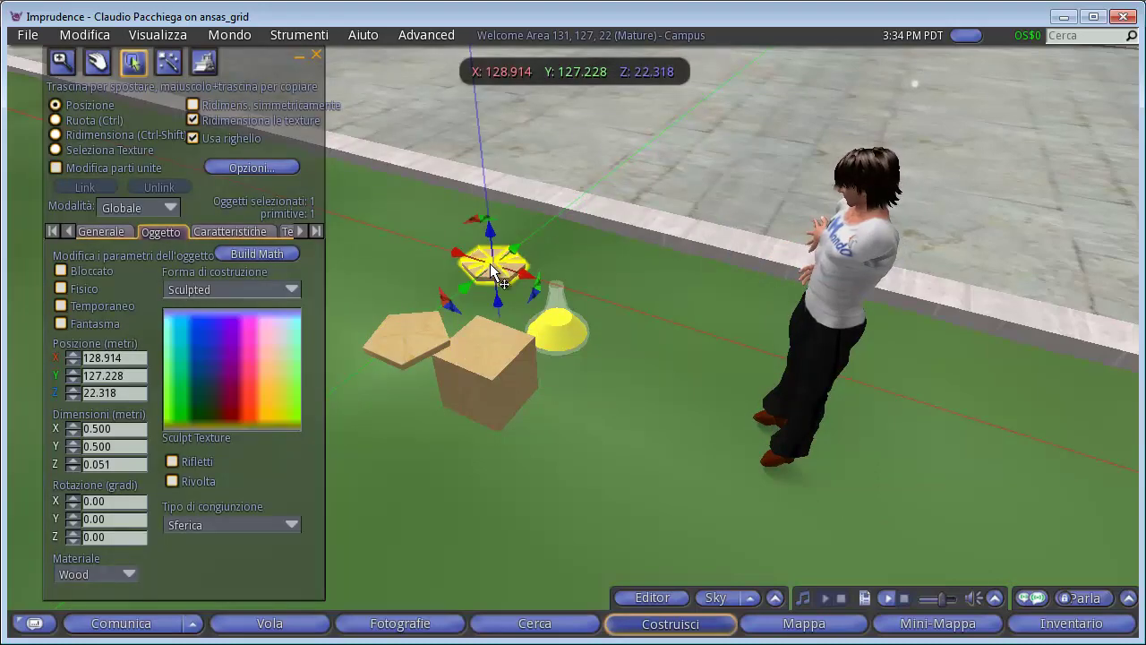
click(404, 335)
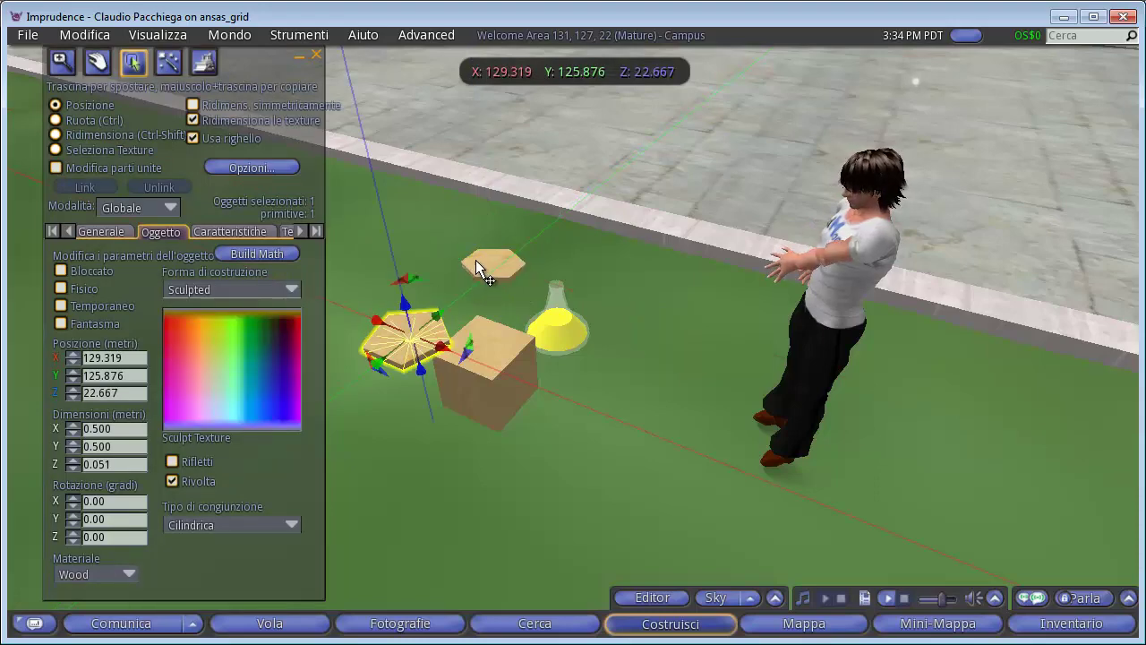
click(478, 260)
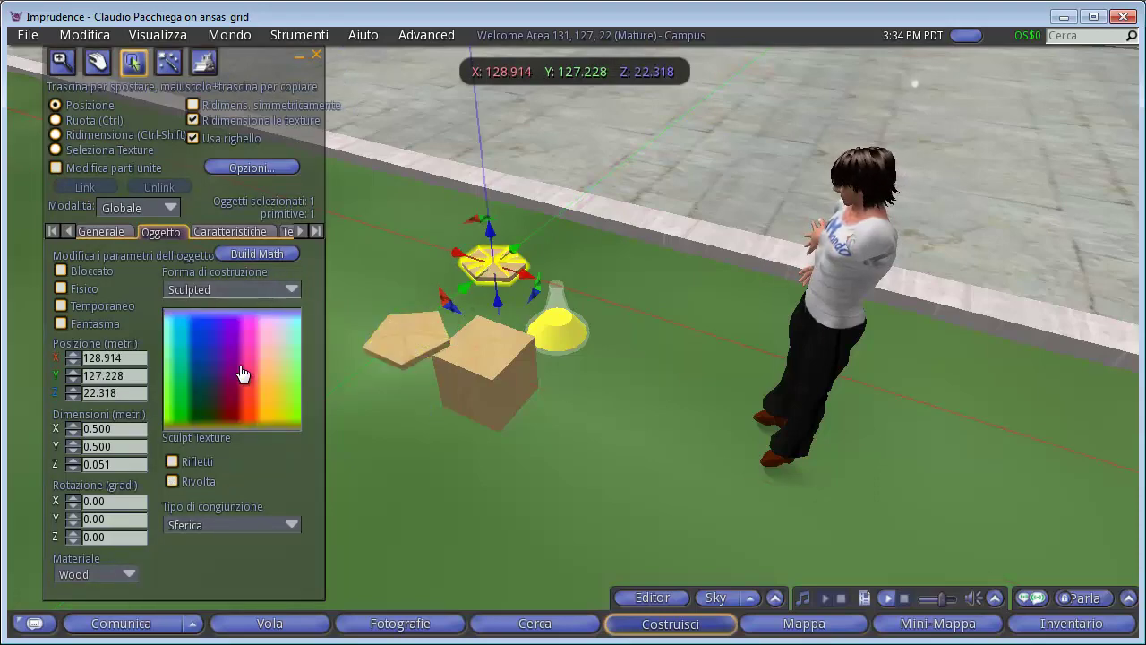
click(397, 341)
click(475, 270)
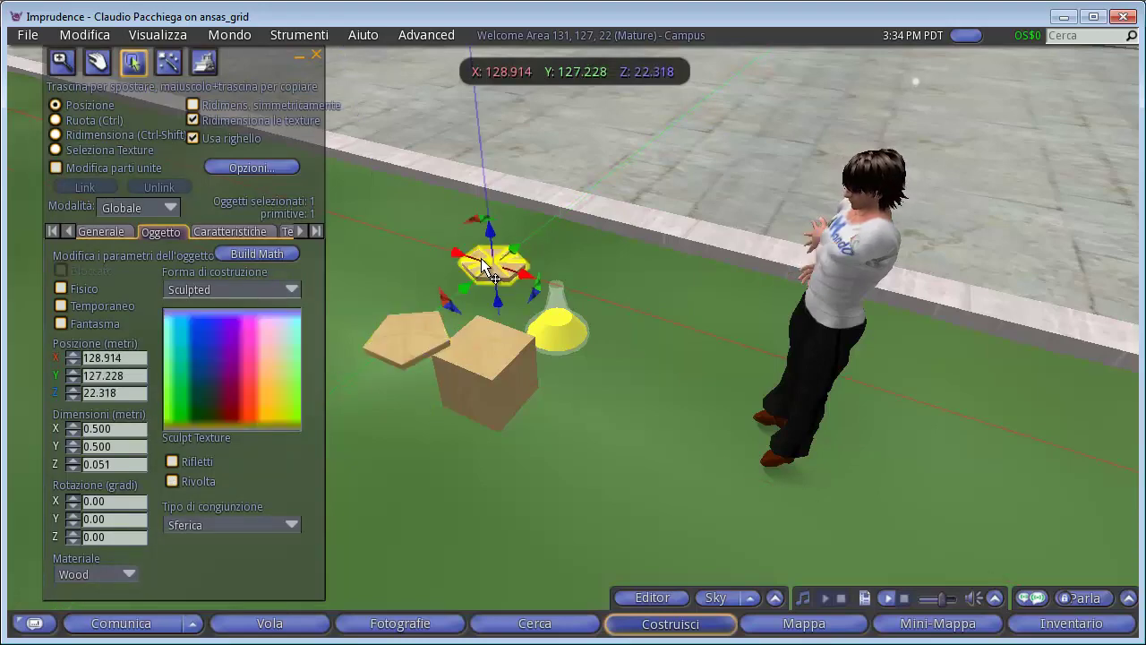
Step: Select the flask with 'Modifica parti unite' ticked to pick its sculpted part, then close the Build floater
shift+click(551, 316)
click(85, 187)
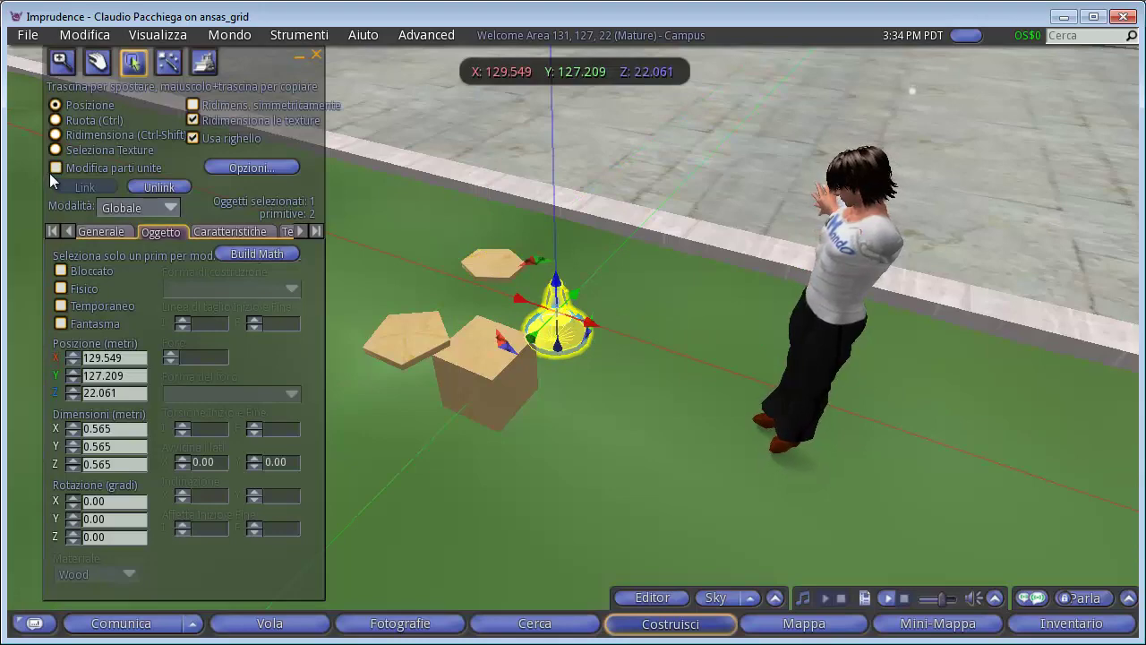
click(56, 167)
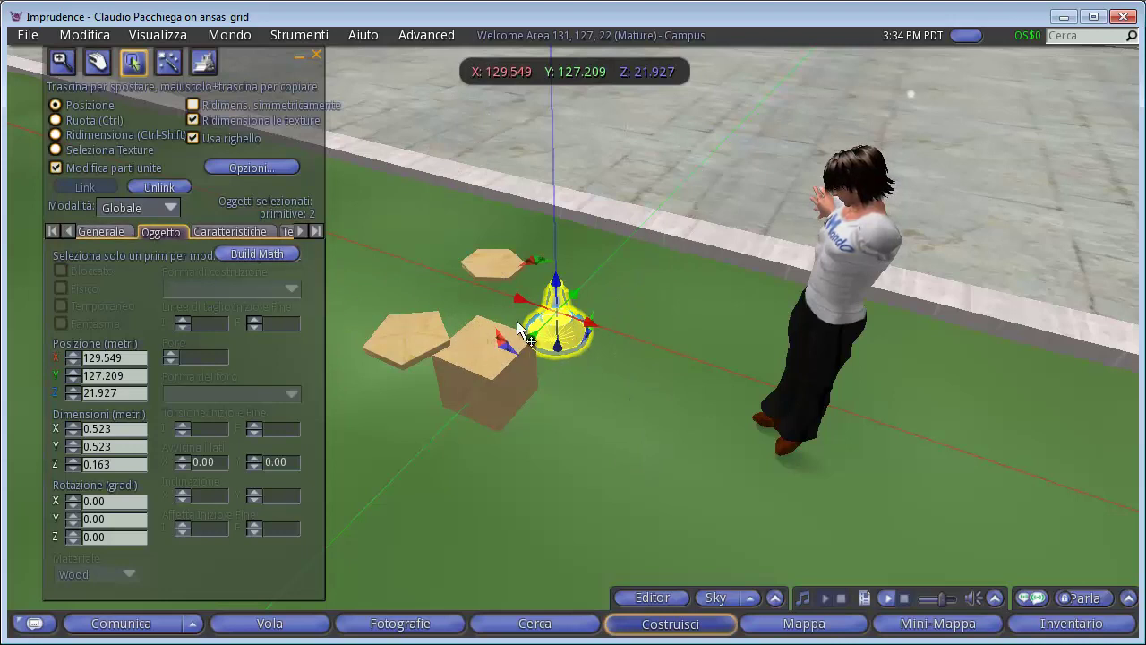
click(571, 339)
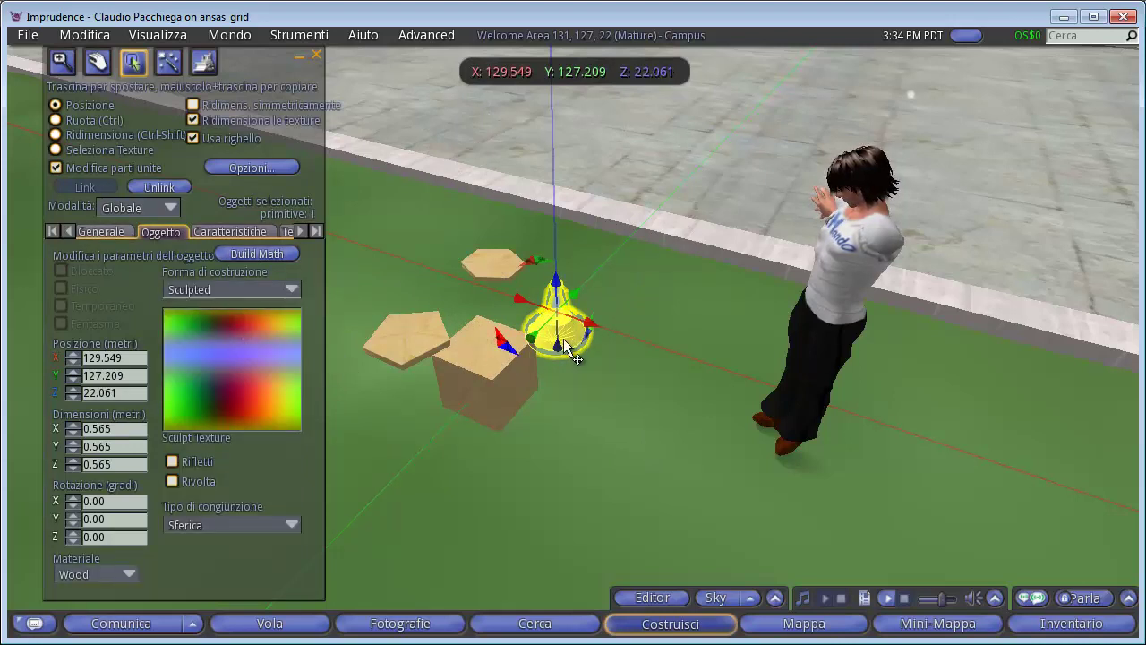
click(398, 341)
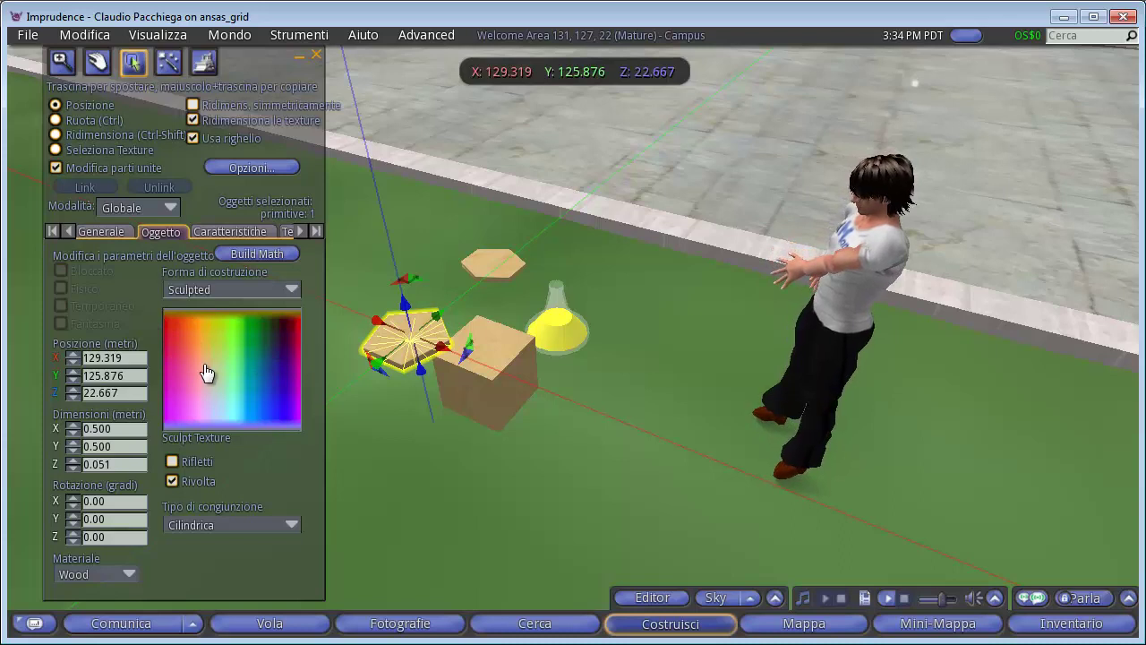
click(316, 55)
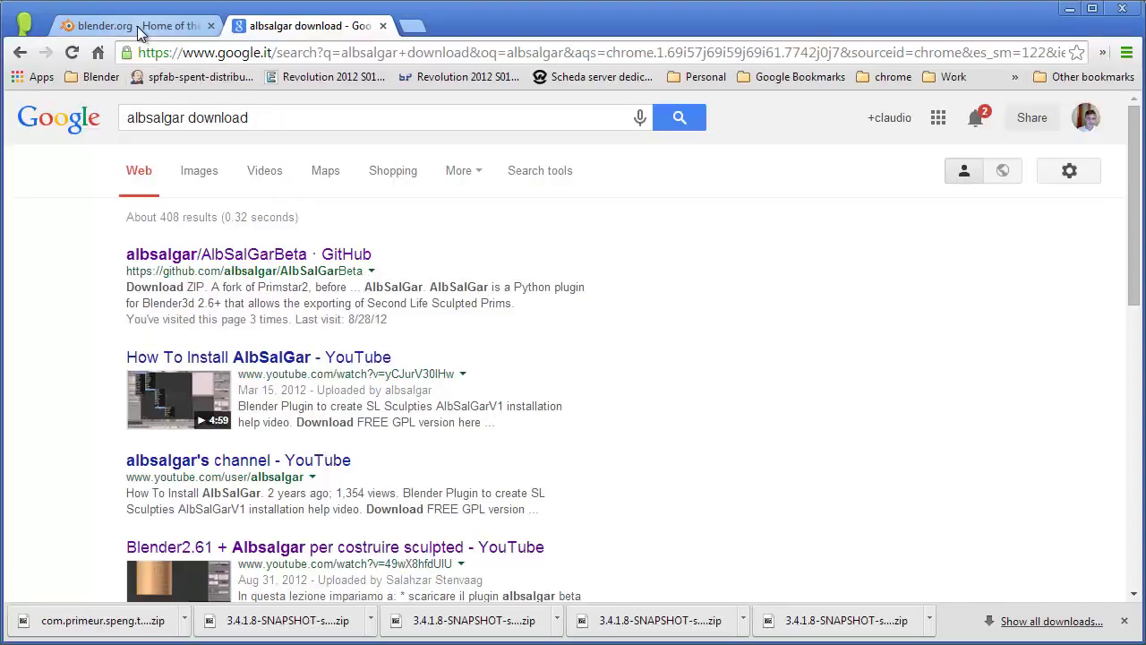
Step: On the blender.org tab, go to Blender's Previous Versions page
click(137, 26)
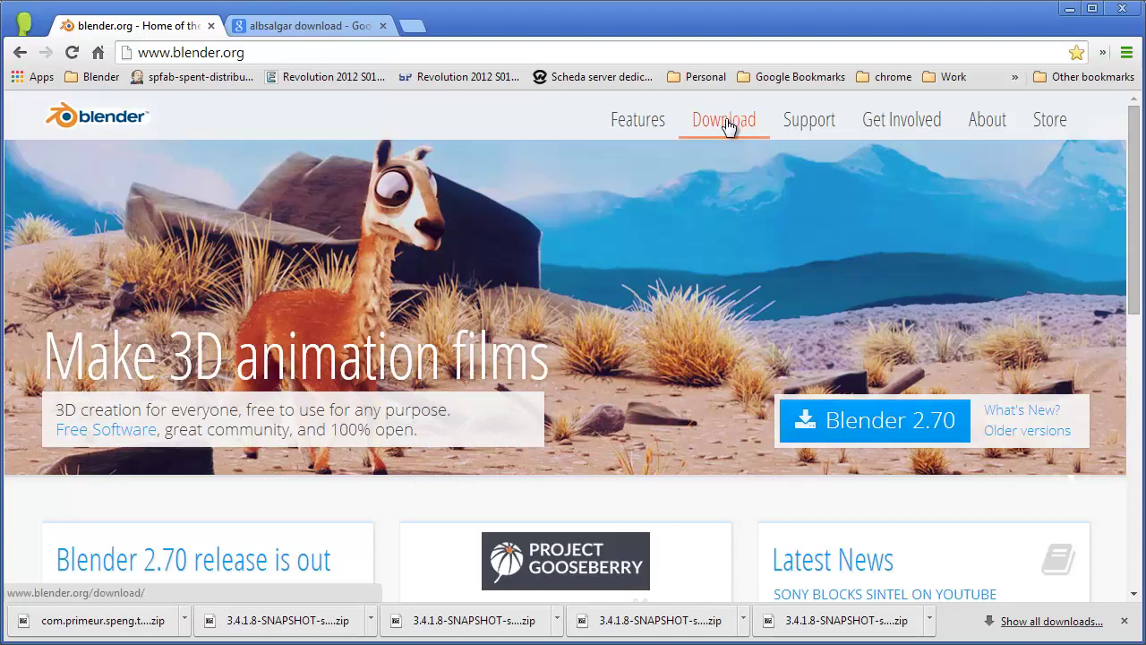
click(1029, 437)
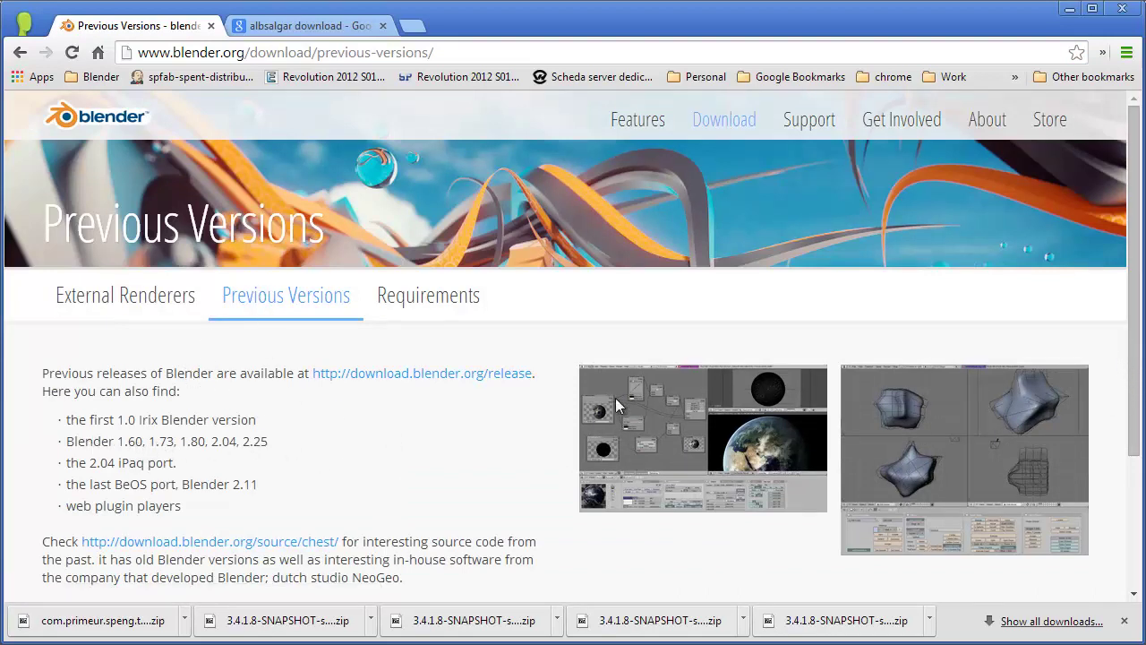
mouse_move(1127, 317)
mouse_down()
mouse_move(1127, 396)
mouse_move(1122, 299)
mouse_move(1123, 396)
mouse_move(1116, 289)
mouse_up()
Step: Open the download.blender.org/release index in a new tab and enter the Blender2.61/ folder
click(450, 373)
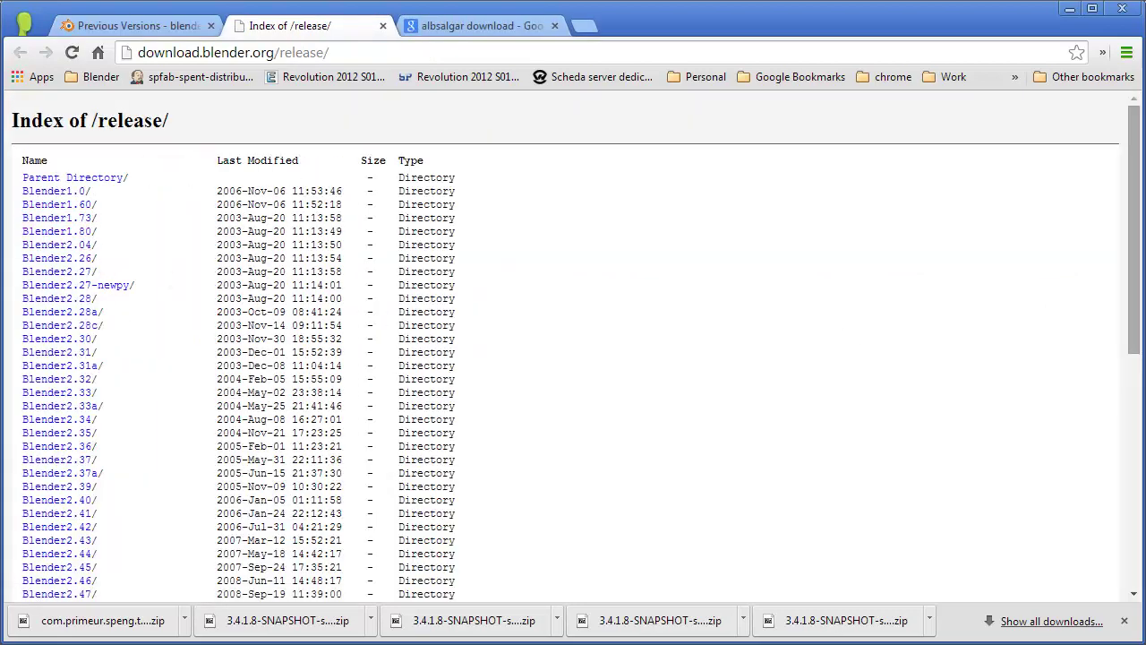
drag(1140, 238, 1120, 456)
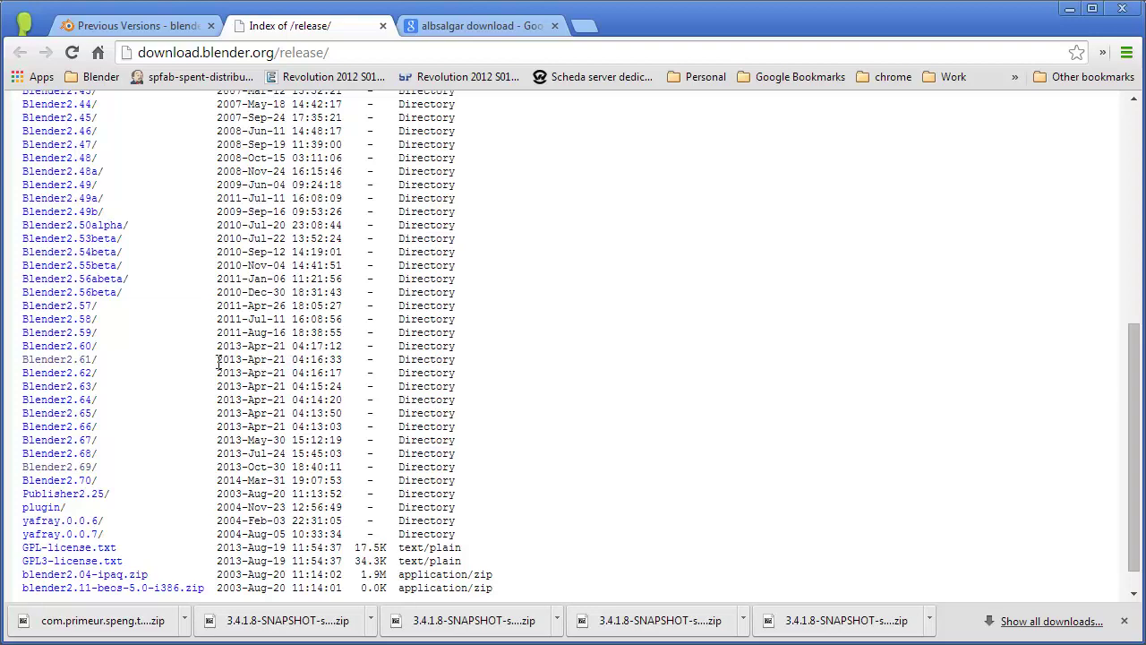
click(87, 363)
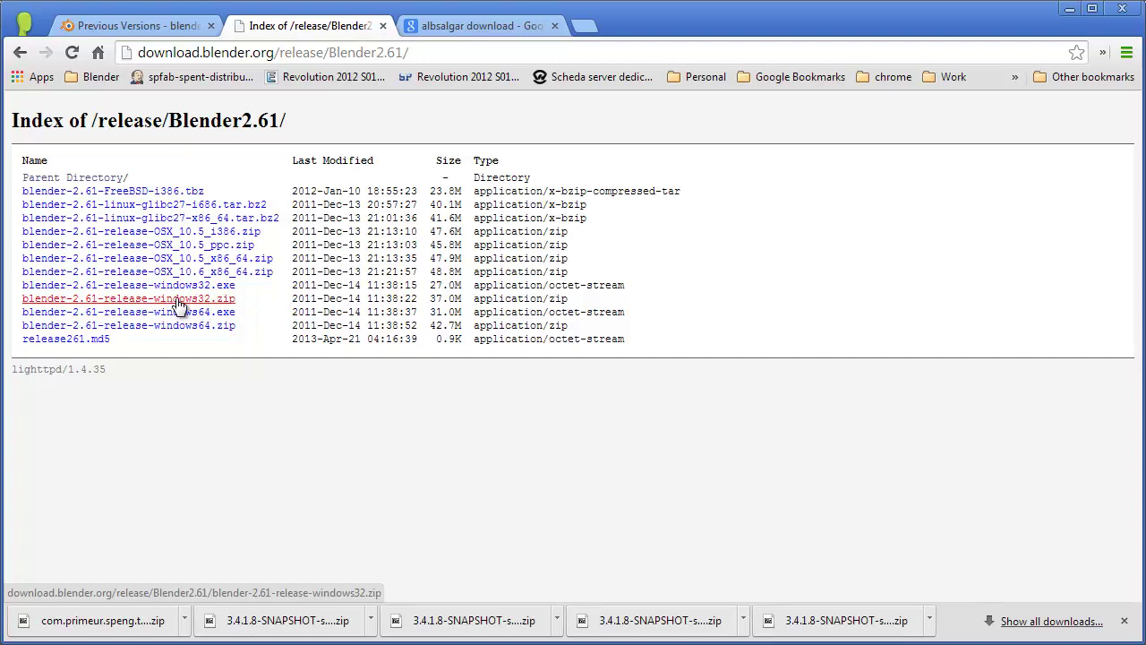
Step: Download blender-2.61-release-windows32.zip and save it to the C: drive
click(172, 301)
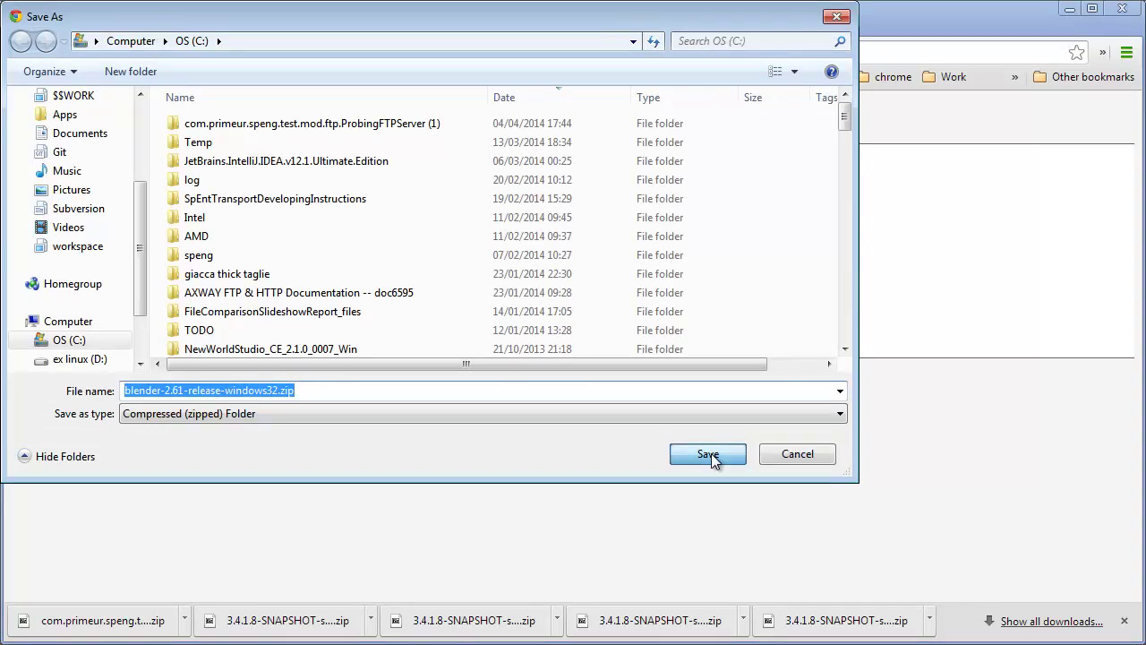
click(706, 454)
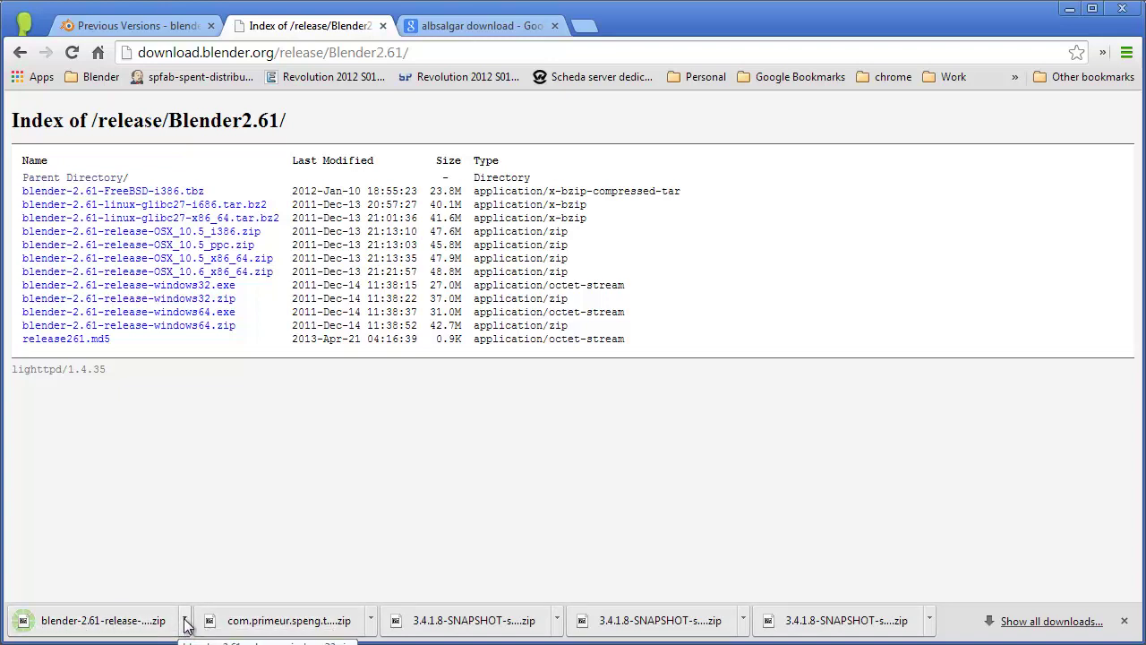
Step: Open the downloaded zip in 7-Zip, select blender-2.61-release-windows32, and open a Computer window with Win+E
click(185, 620)
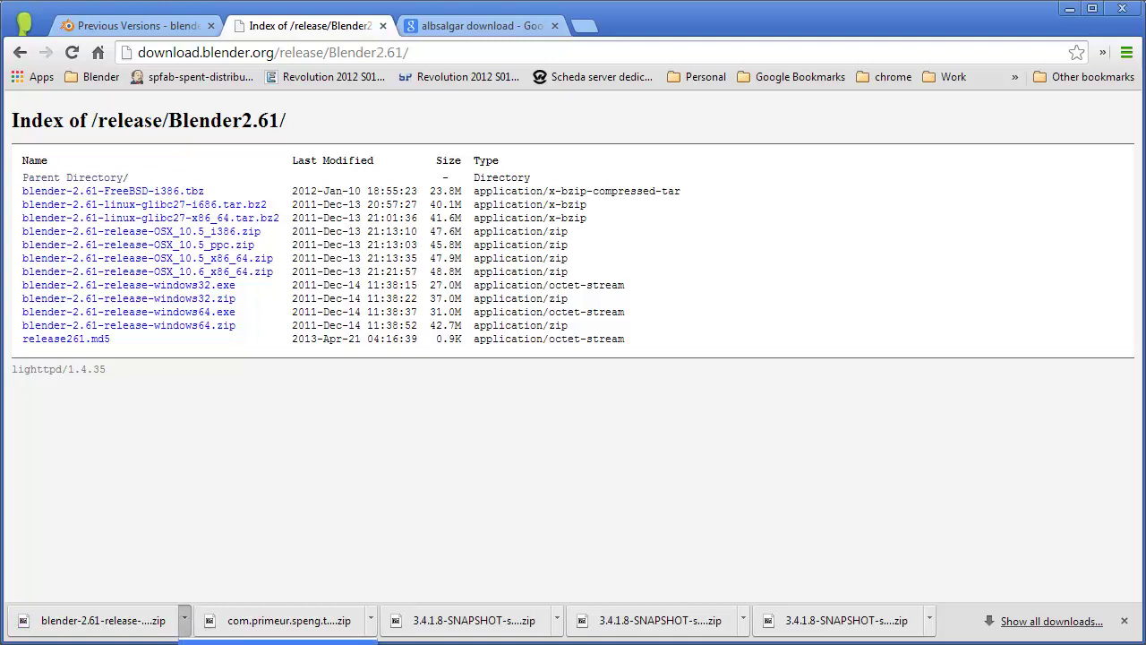
click(269, 640)
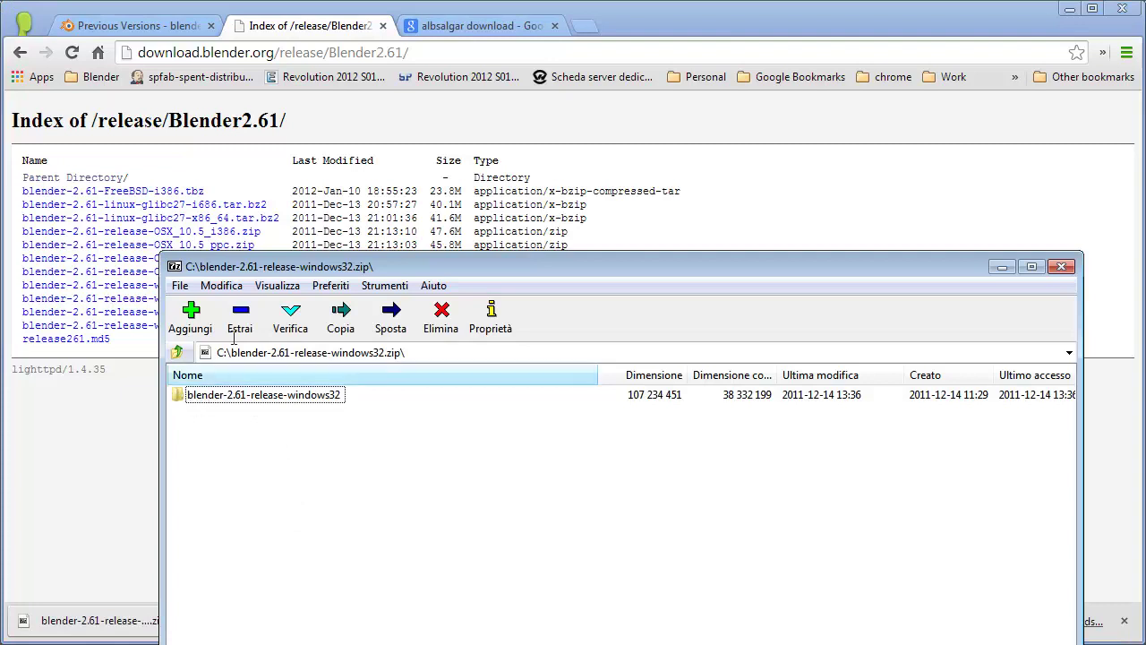
click(188, 400)
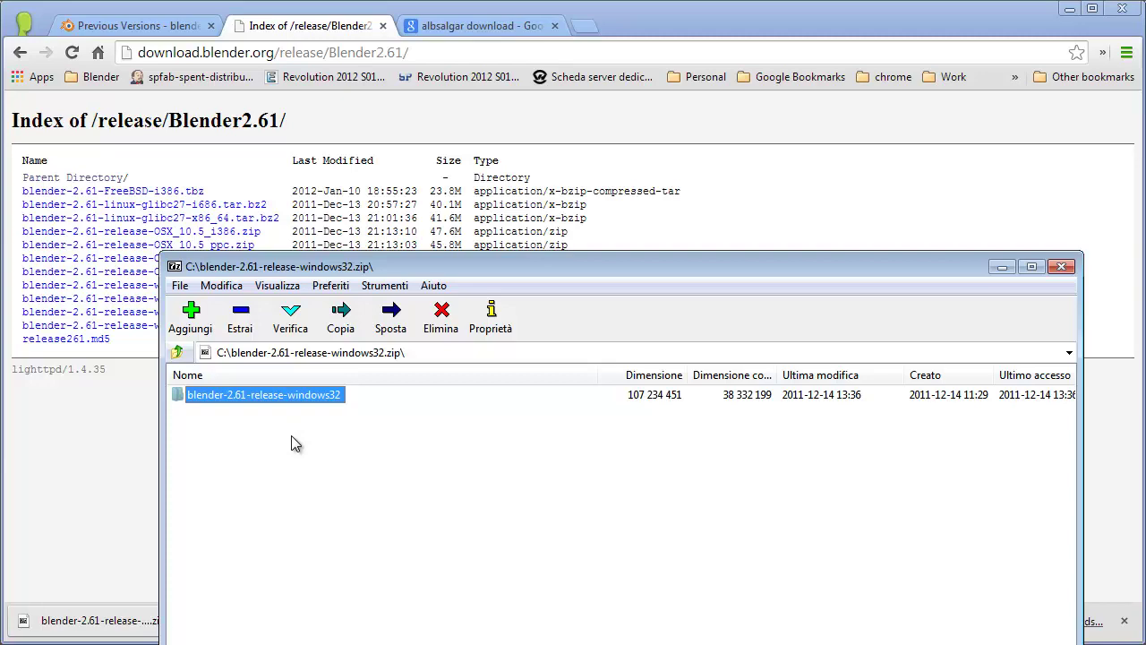
key(super+e)
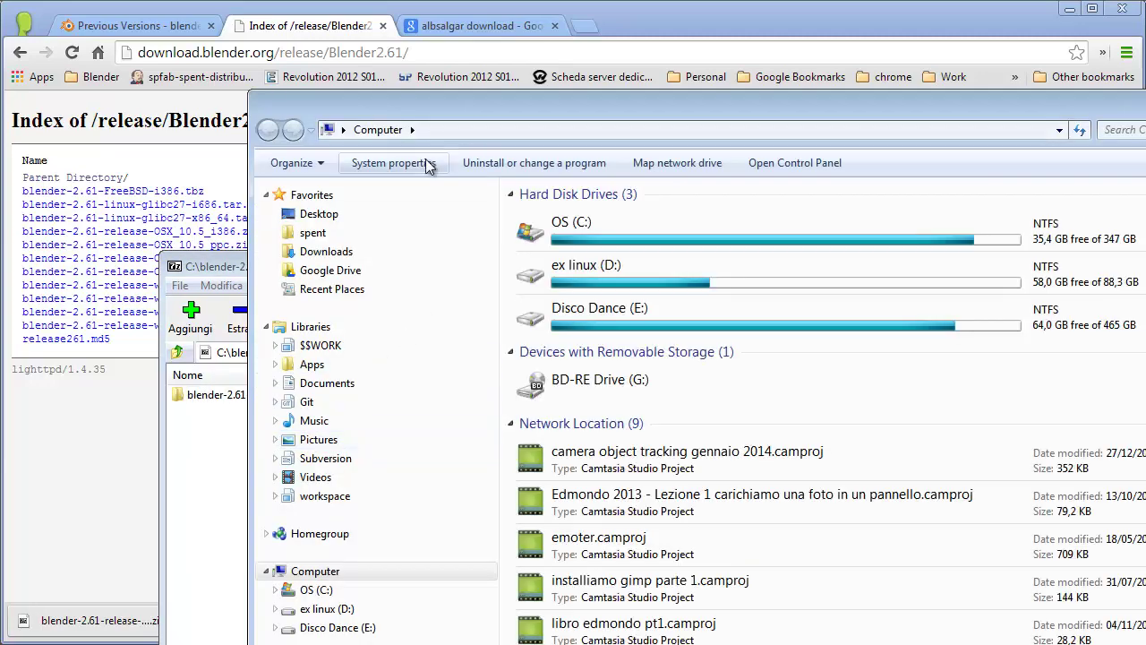
Step: Show the Desktop in the moved Explorer window, sorted by date then back to name
click(329, 219)
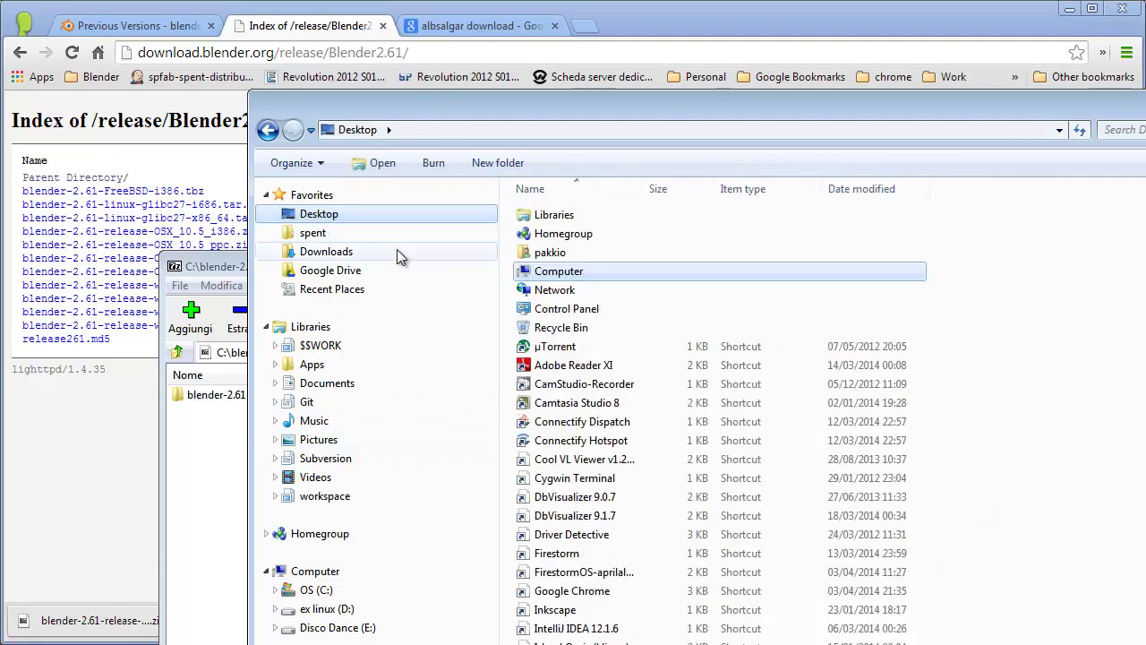
drag(467, 111, 565, 103)
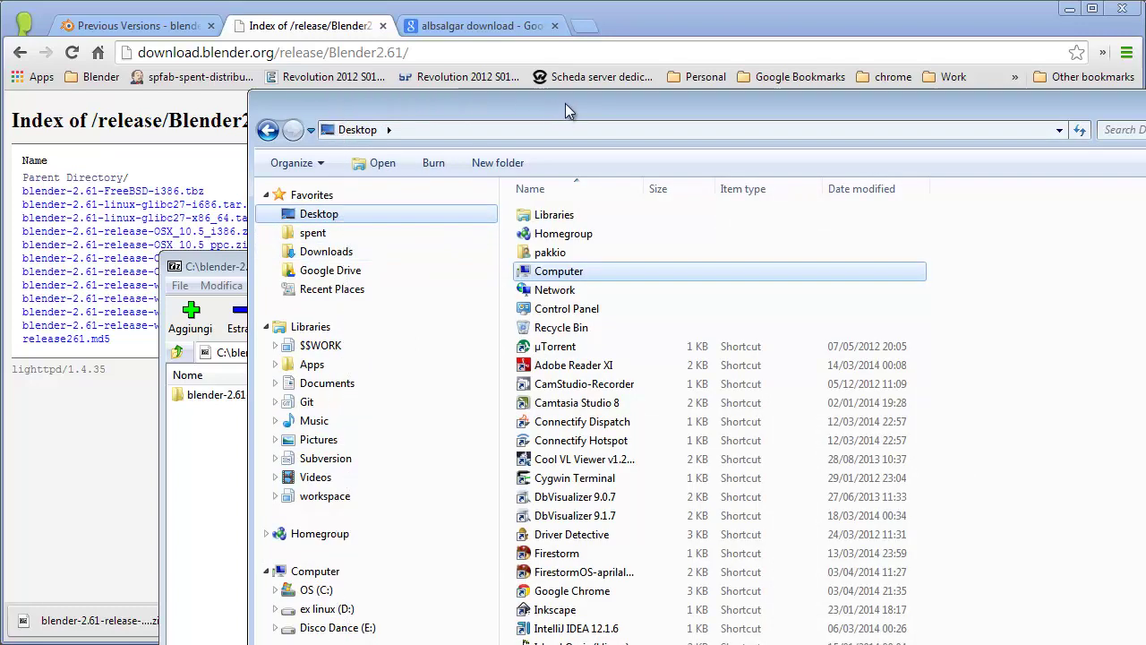
mouse_move(210, 395)
mouse_down()
mouse_move(498, 356)
mouse_move(1066, 172)
mouse_up()
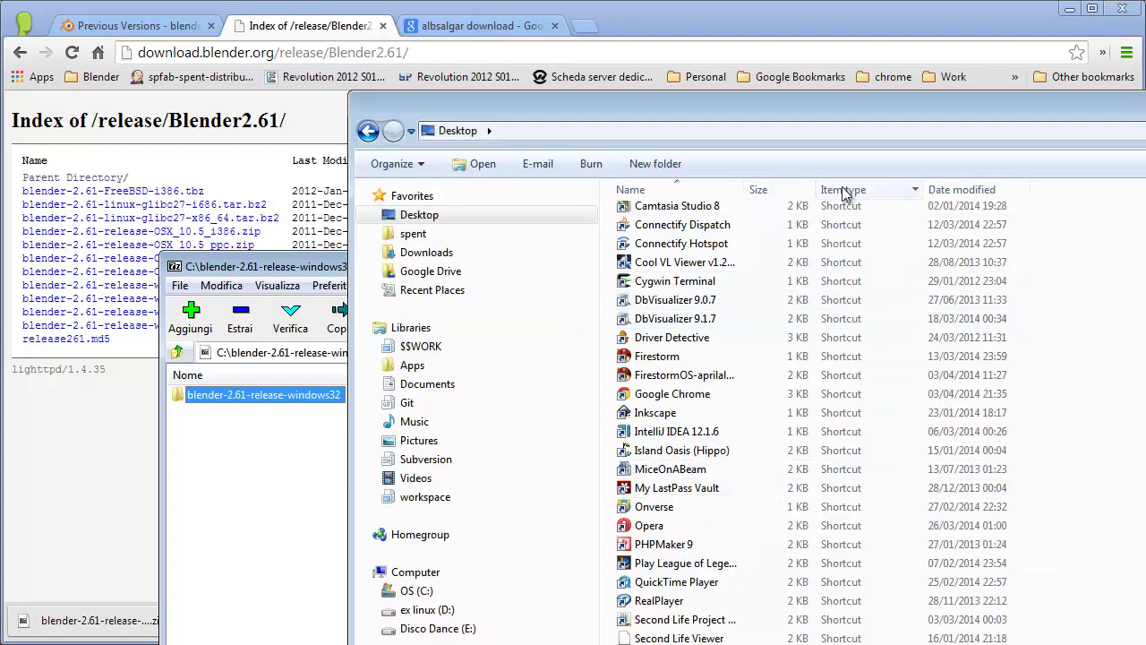
click(949, 188)
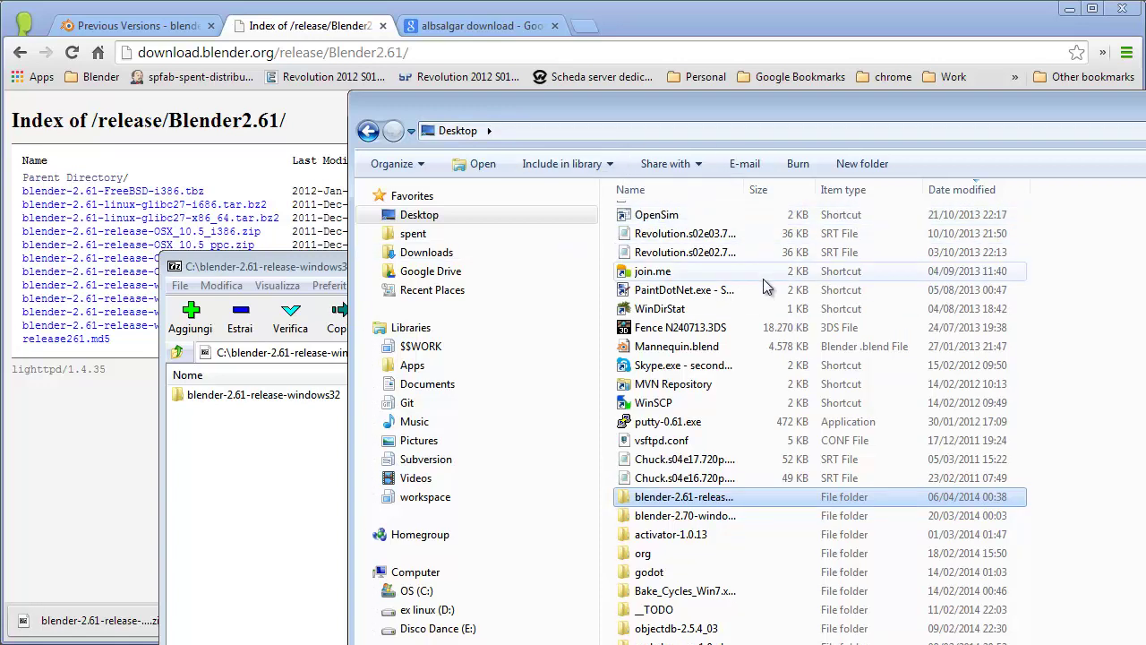
scroll(806, 207, up, 5)
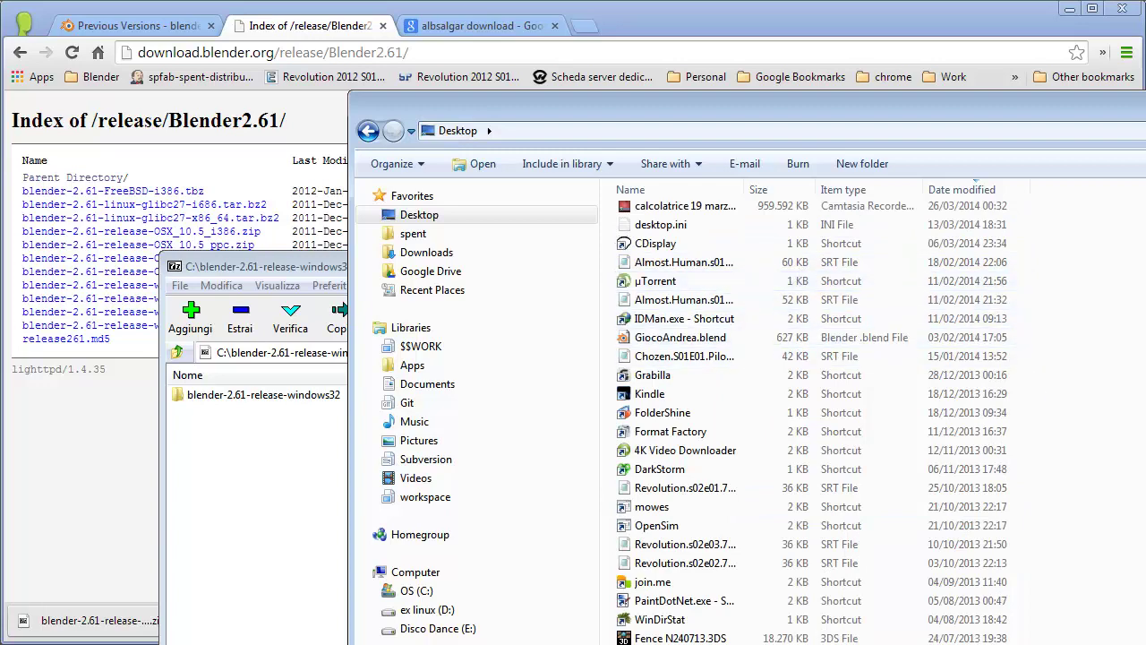
scroll(806, 403, up, 1)
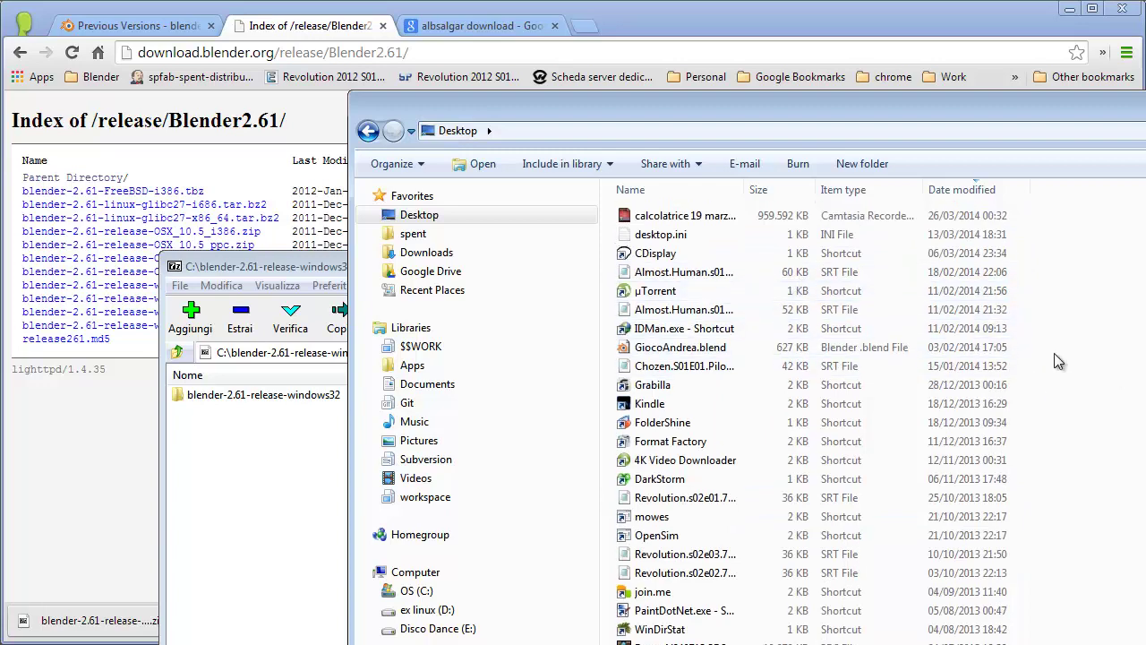
click(660, 190)
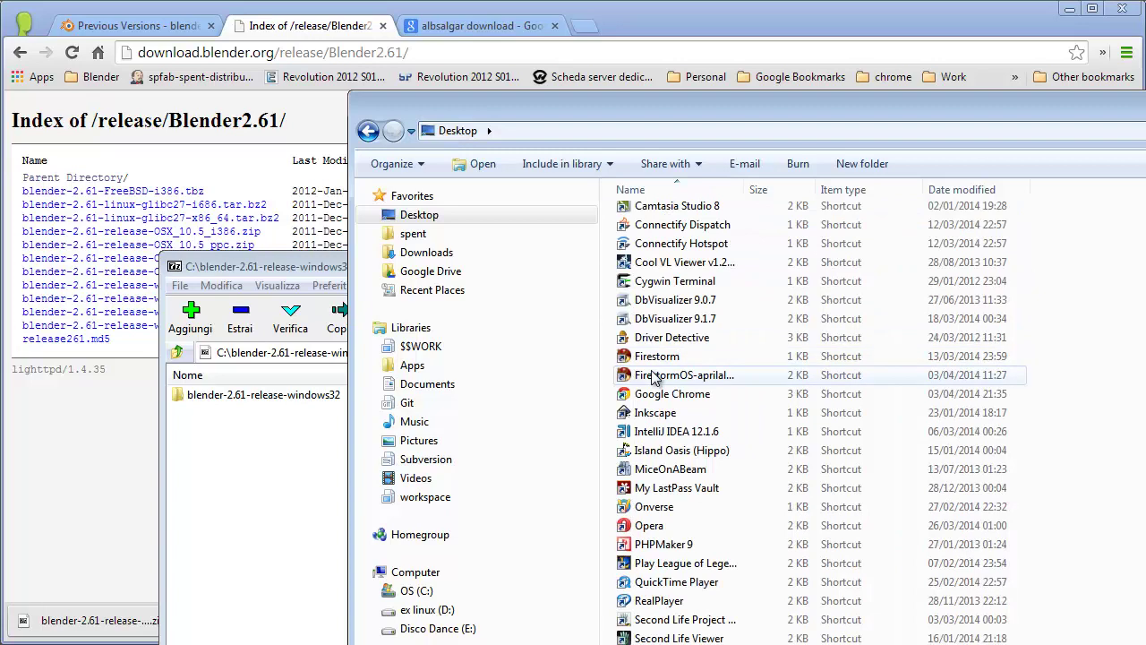
scroll(654, 376, down, 3)
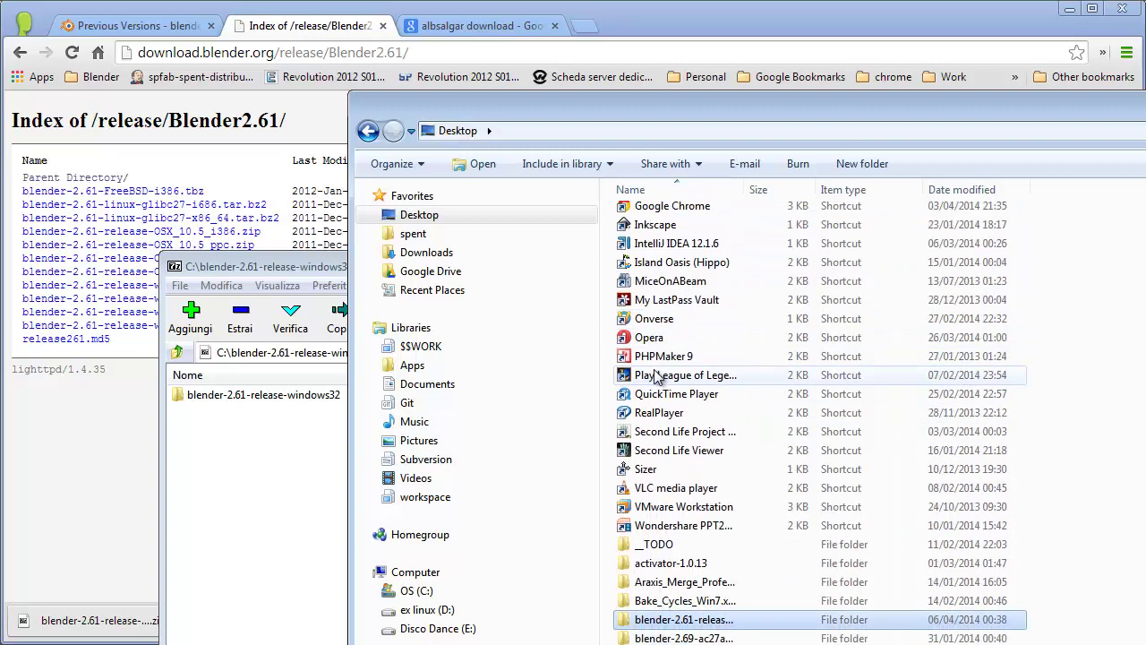
scroll(659, 380, down, 1)
Step: Widen the Name column, open blender-2.61-release-windows32, and launch blender.exe
click(683, 582)
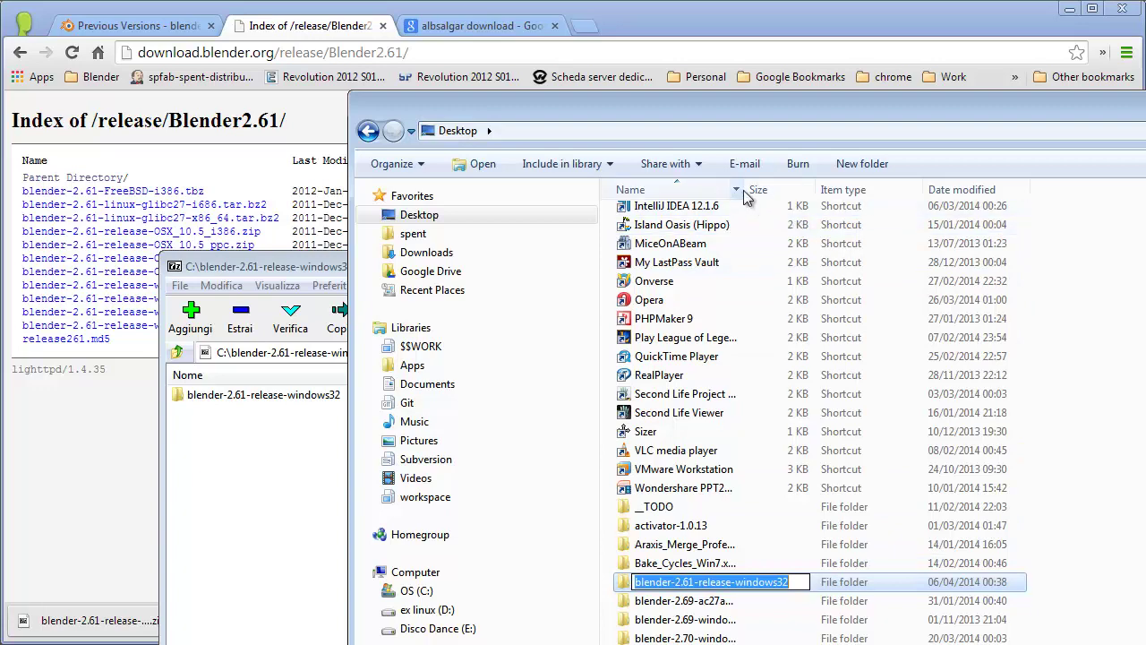
drag(745, 188, 859, 188)
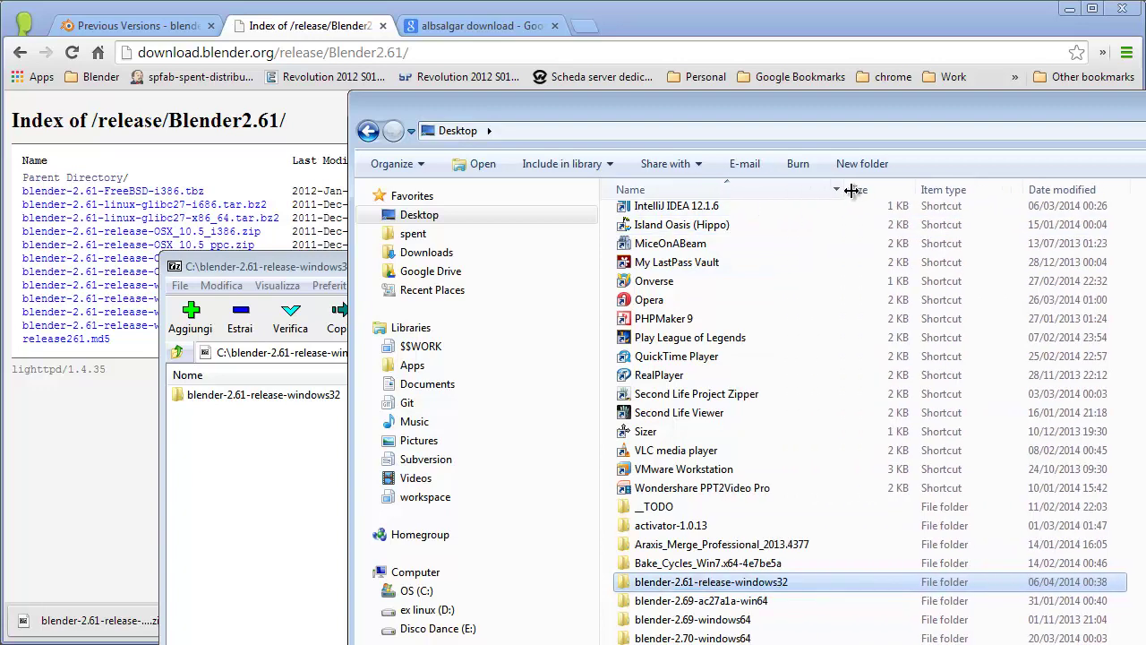
double_click(663, 582)
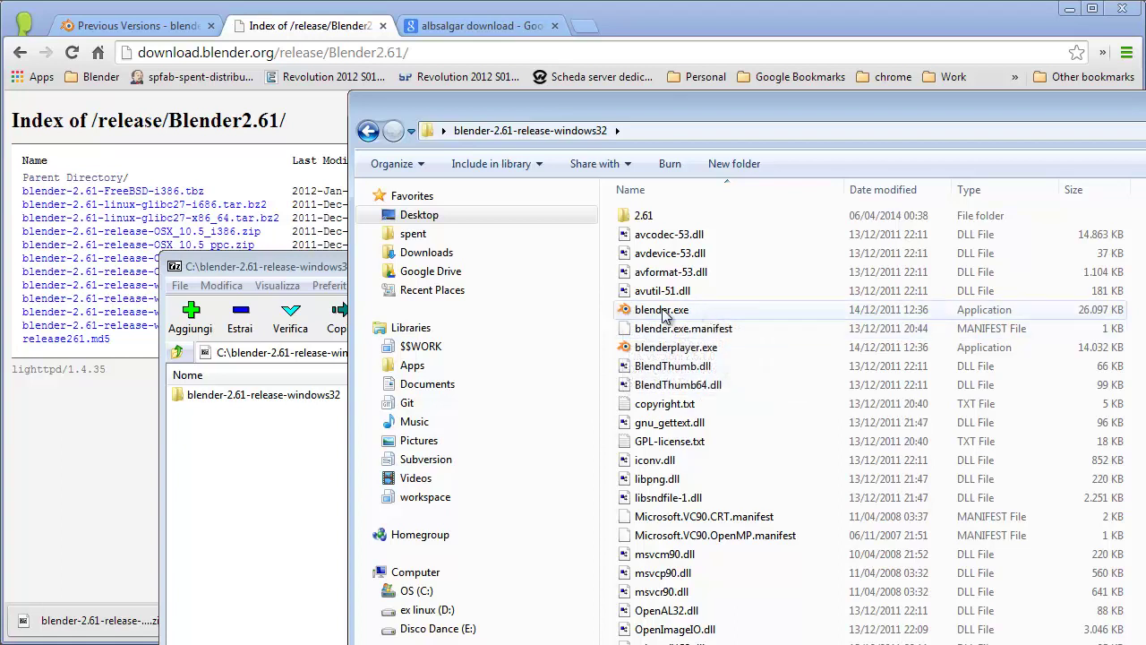
double_click(649, 309)
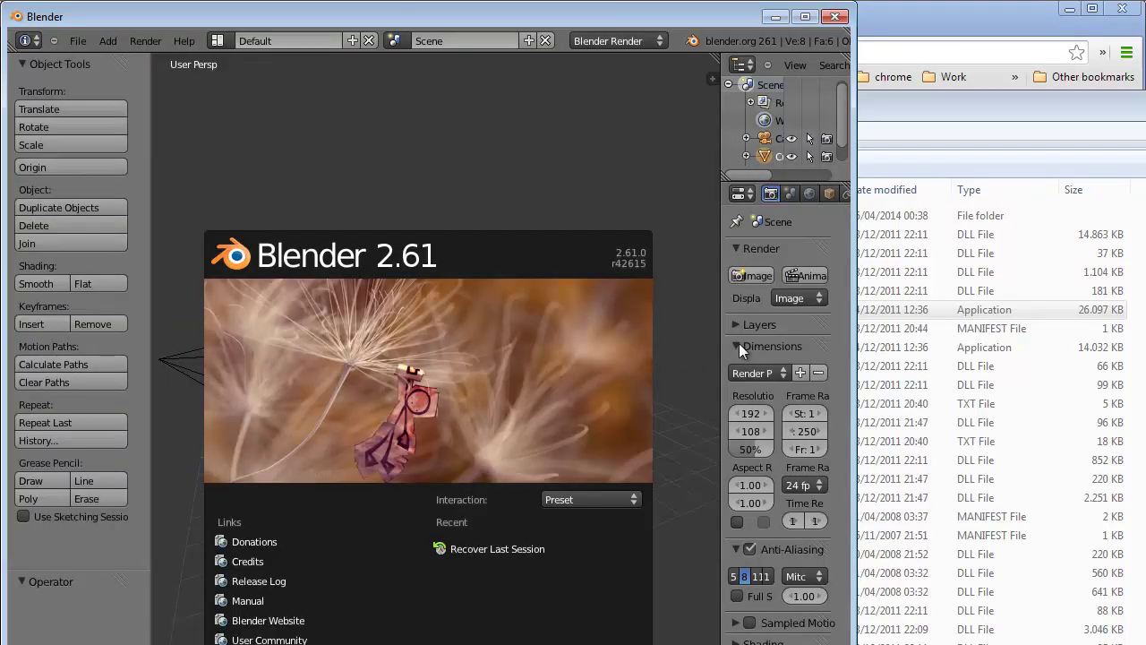
Step: Close the splash screen and resize the Blender window to the 1280x720 preset
click(538, 344)
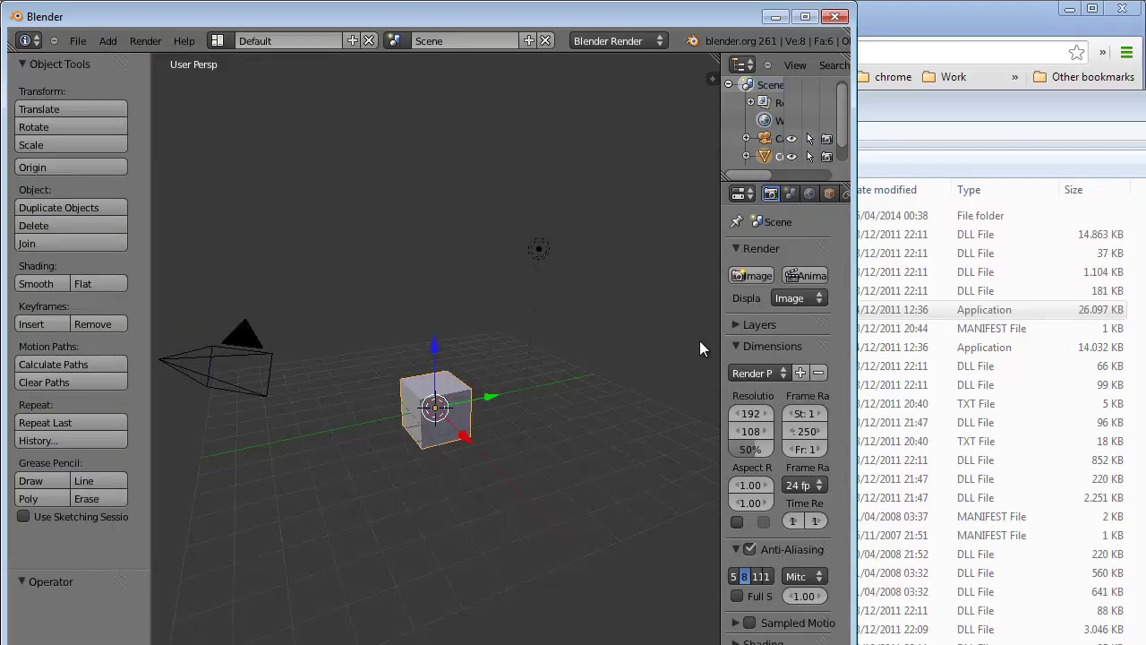
right_click(852, 310)
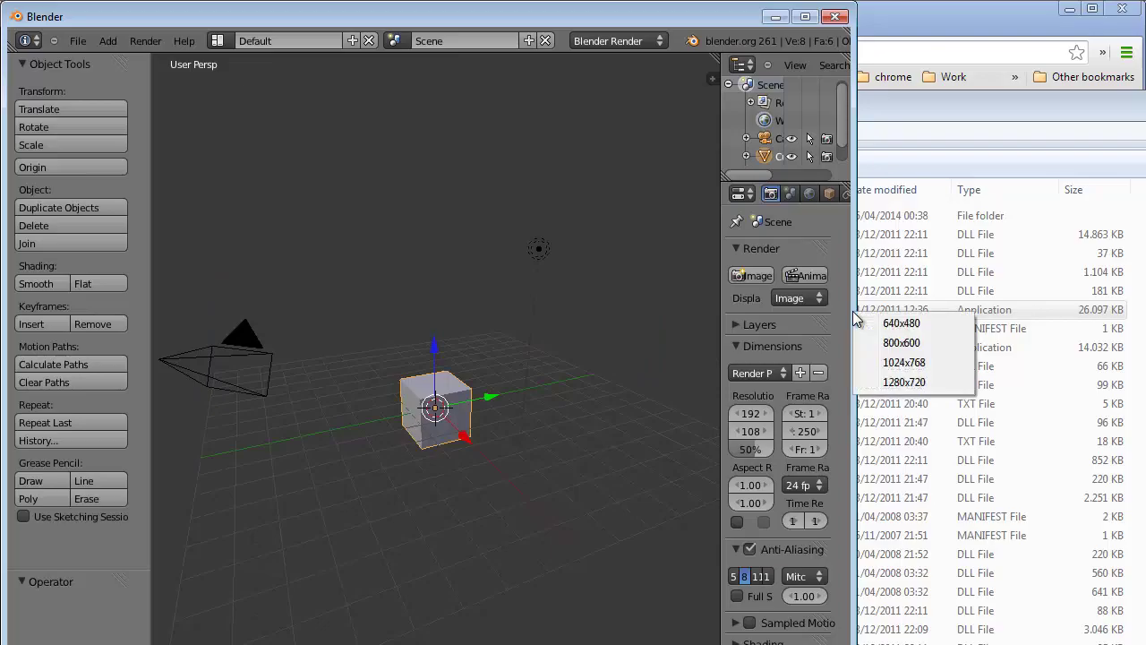
click(888, 383)
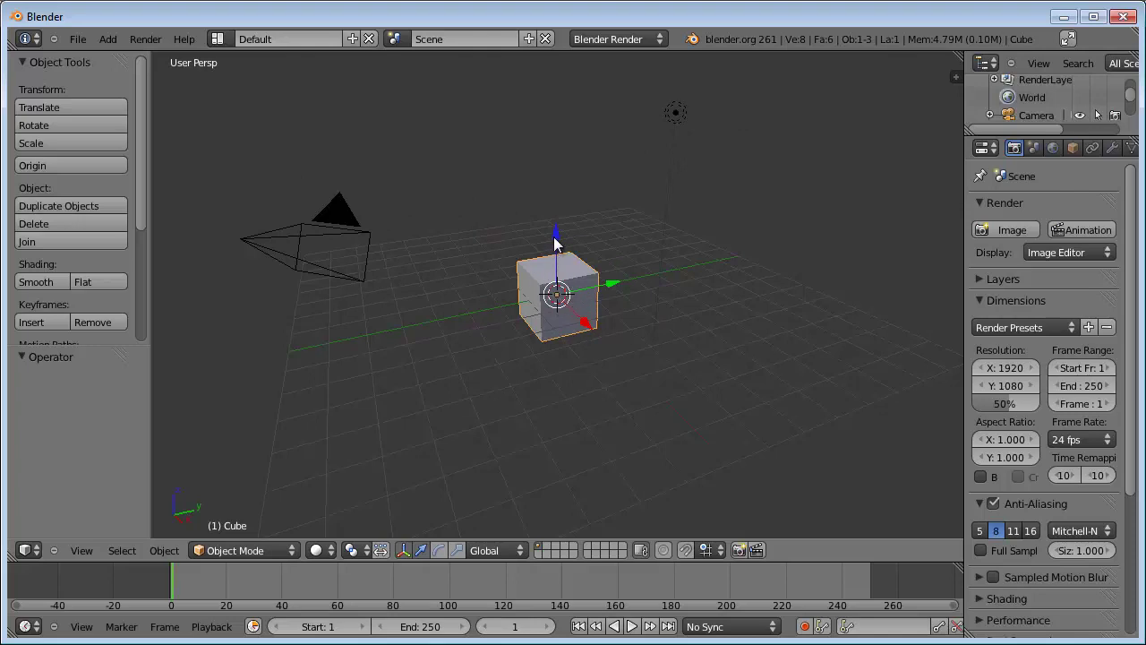
Step: Try moving, scaling and rotating the cube, then undo it back to its original placement
drag(555, 244, 558, 201)
mouse_move(618, 246)
mouse_down()
mouse_move(721, 309)
mouse_move(595, 300)
mouse_up()
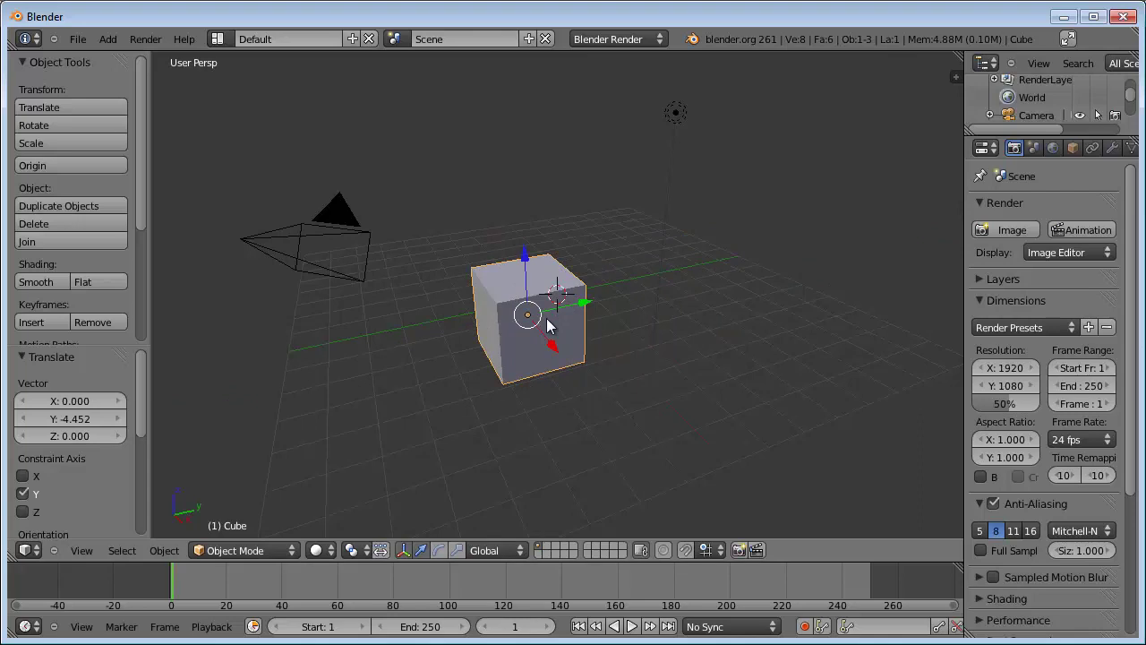
key(s)
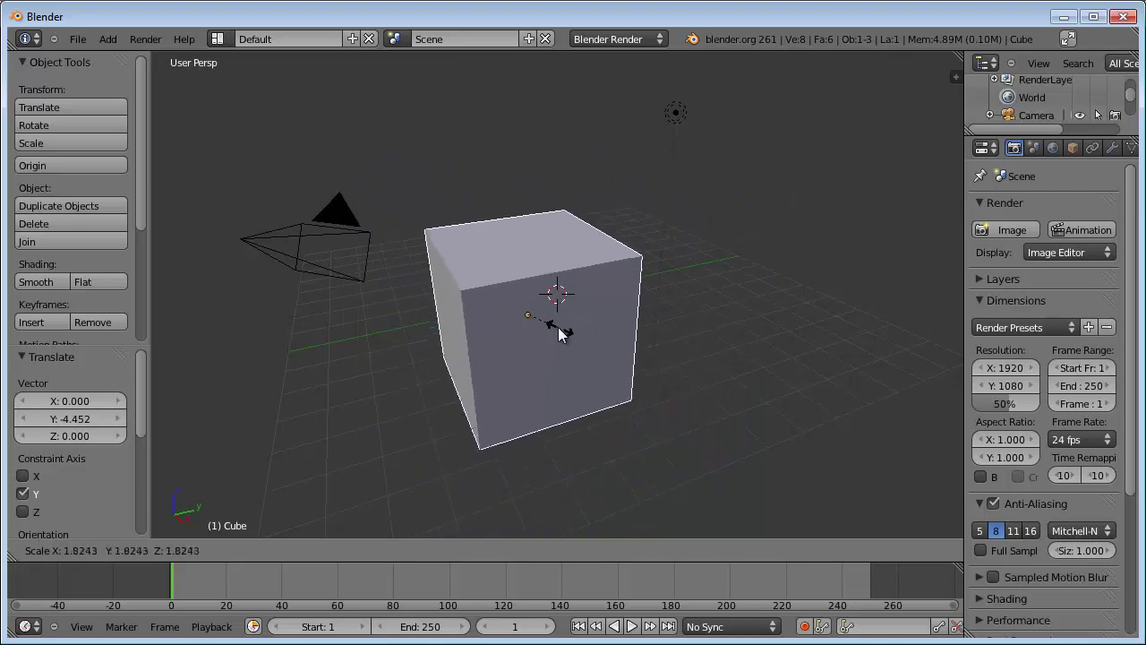
click(557, 333)
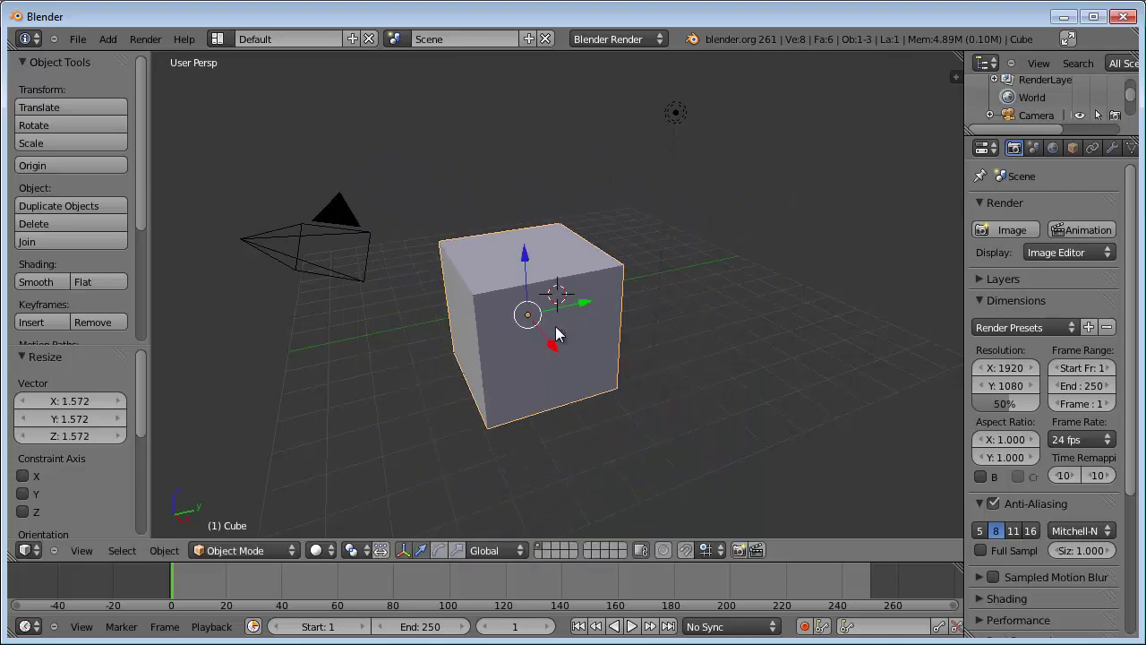
key(r)
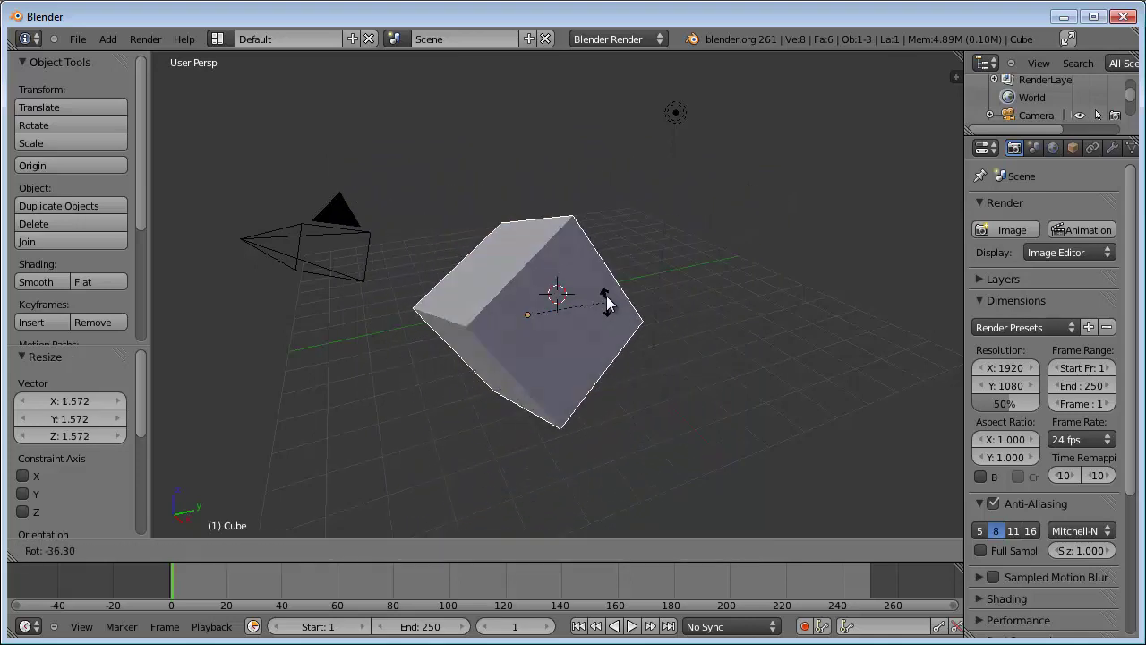
right_click(528, 365)
key(ctrl+z)
key(ctrl+z)
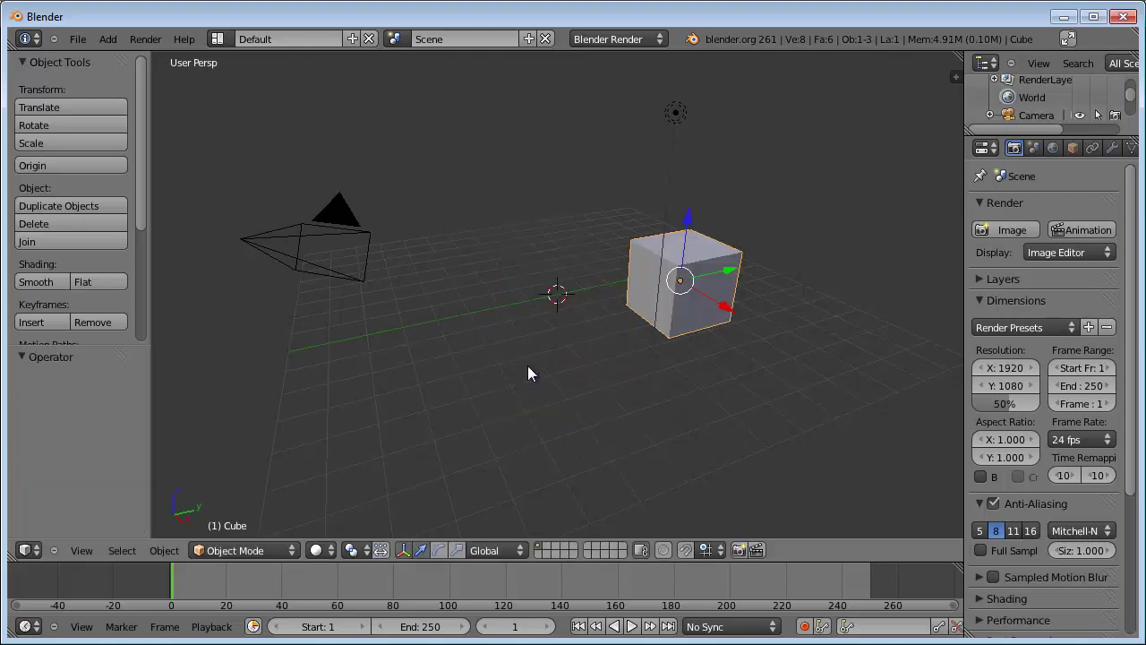
key(ctrl+z)
key(ctrl+z)
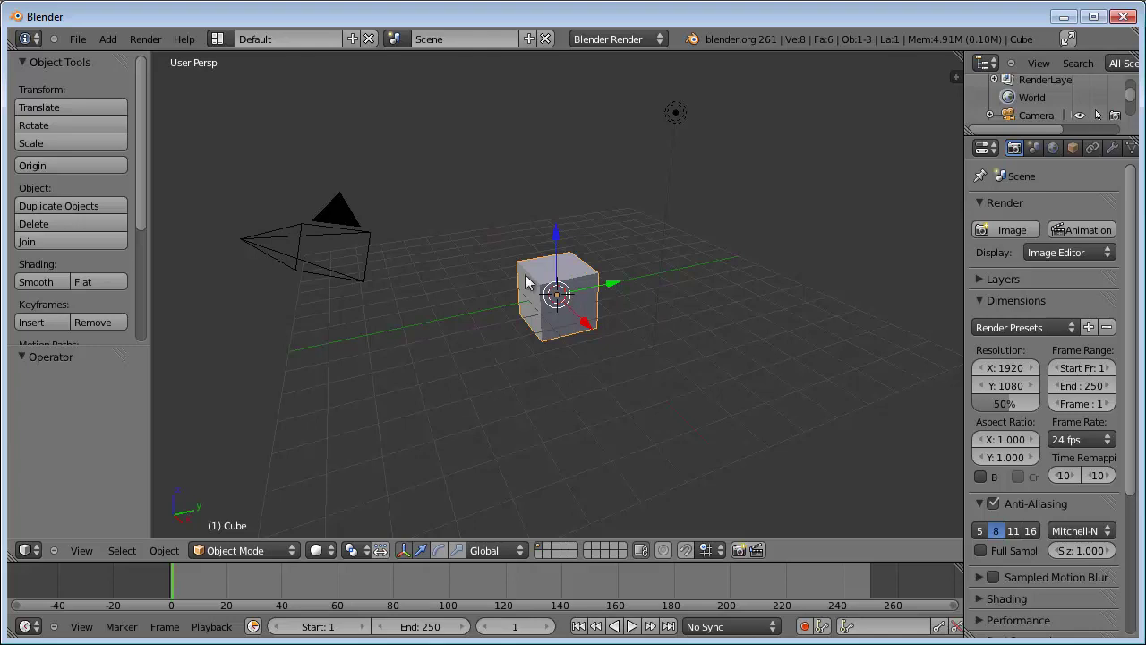
Step: Select the camera, then the lamp, in the default scene
right_click(353, 218)
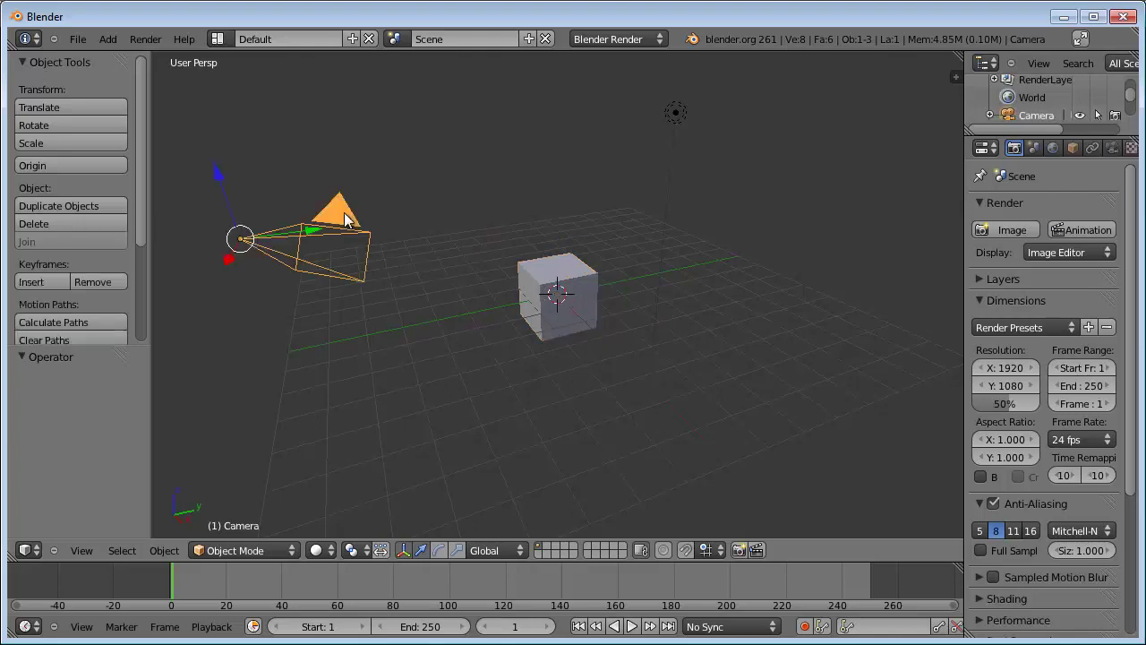
right_click(581, 267)
right_click(682, 111)
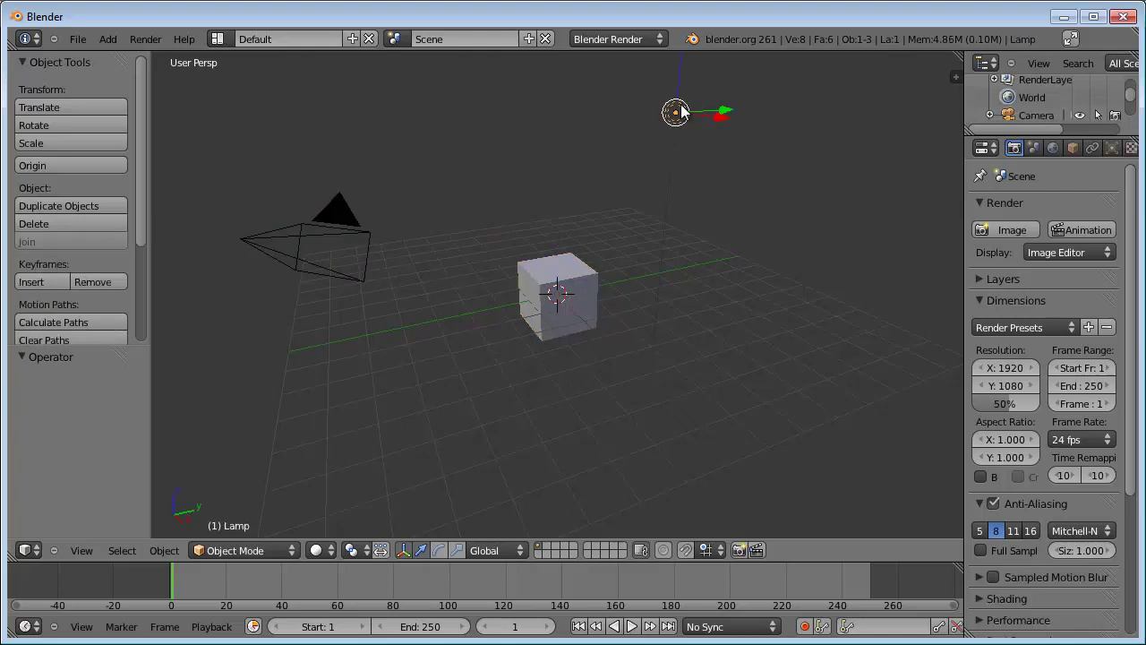
right_click(568, 279)
Step: Enter Edit Mode on the cube, deselect everything, and select a top back corner vertex
key(Tab)
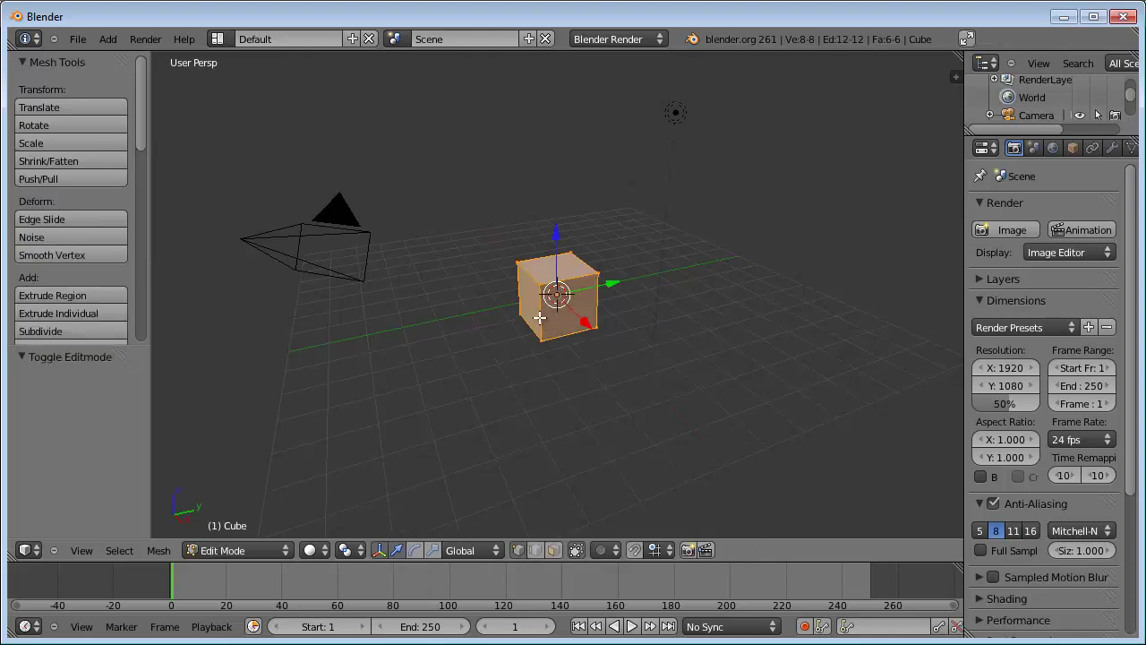
key(a)
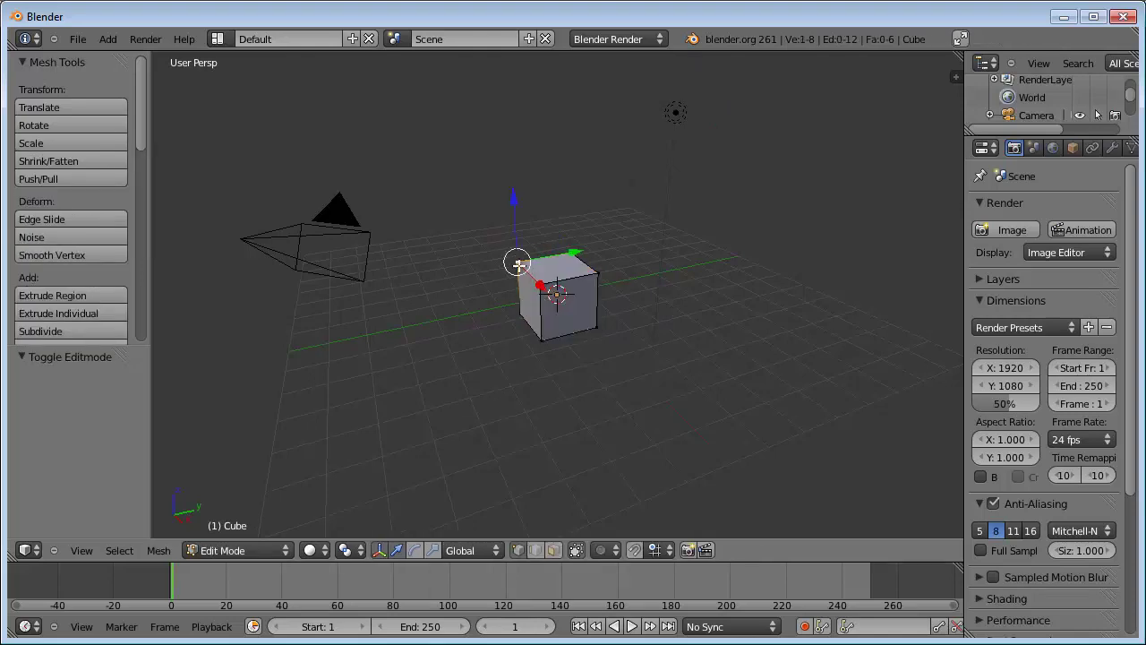
right_click(598, 272)
right_click(592, 325)
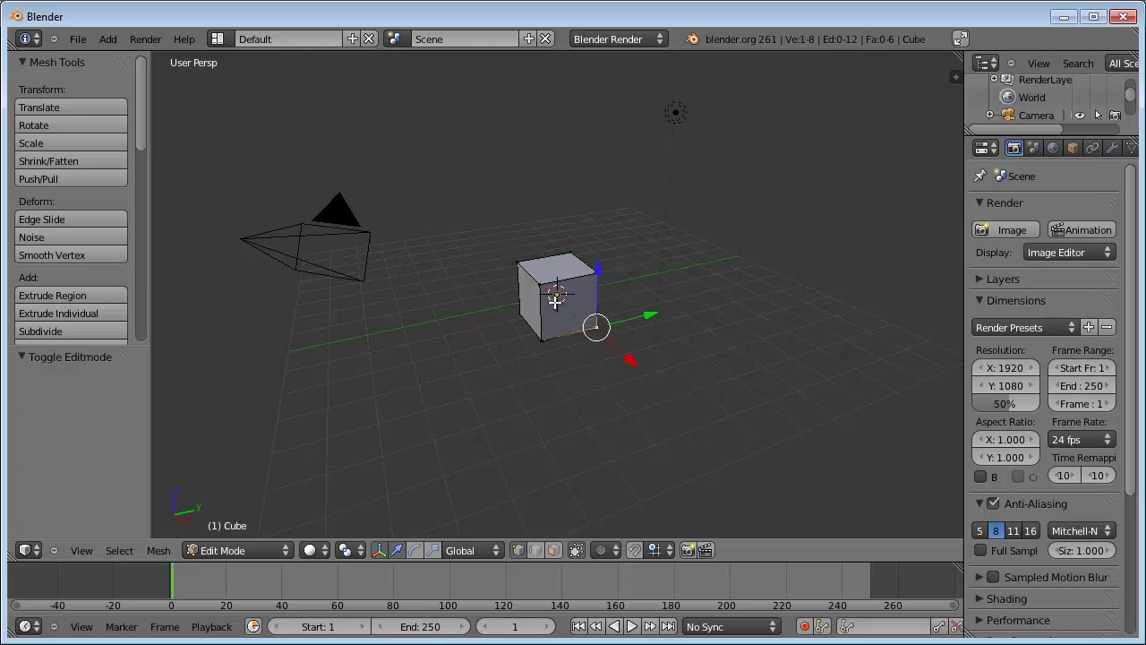
right_click(569, 255)
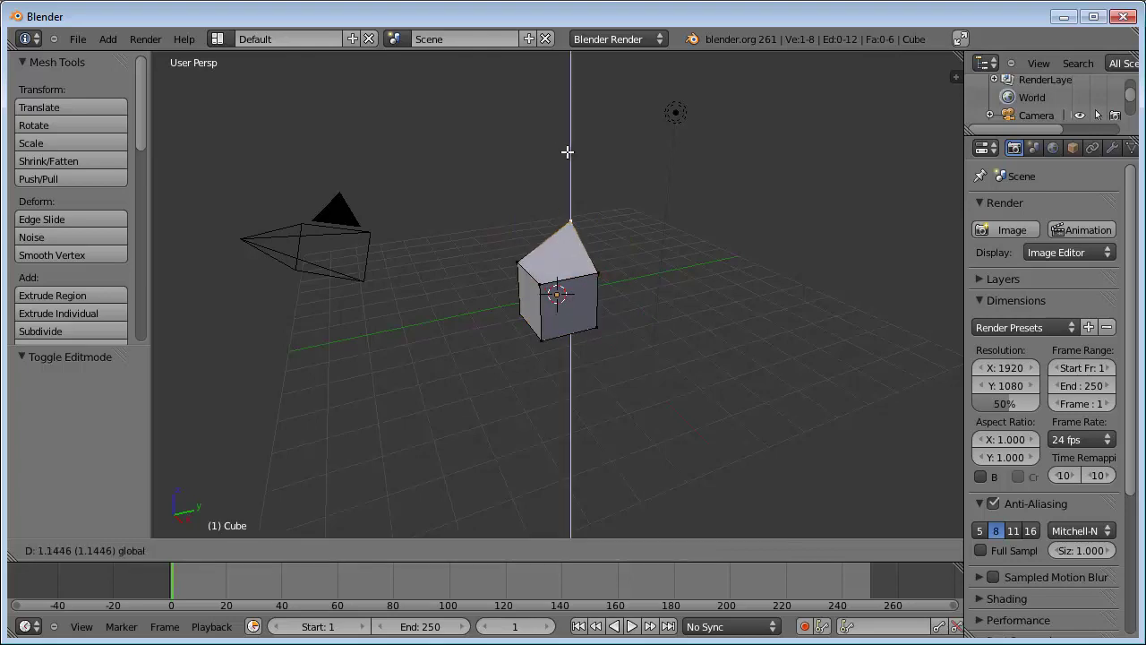
Step: Pull the vertex up into a peak, inspect it, then undo back to the plain cube
mouse_move(574, 191)
mouse_down()
mouse_move(565, 182)
mouse_move(634, 237)
mouse_up()
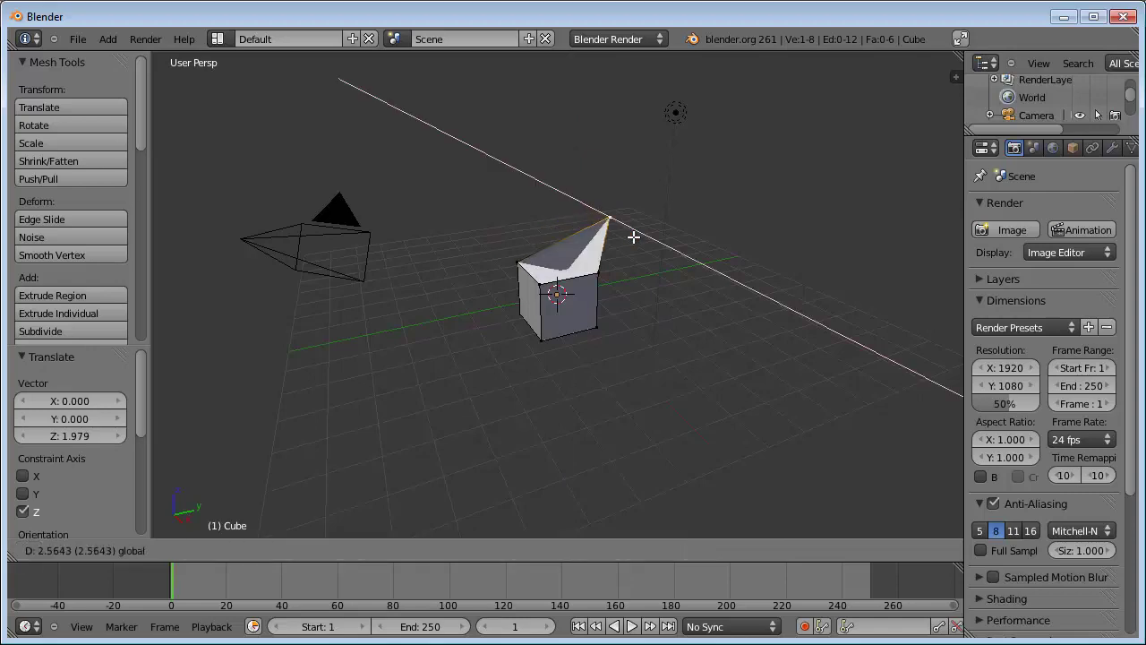
mouse_move(570, 253)
middle_down()
mouse_move(618, 284)
mouse_move(707, 304)
mouse_move(816, 271)
mouse_move(496, 269)
mouse_move(440, 256)
mouse_move(592, 263)
mouse_move(547, 242)
mouse_move(561, 218)
mouse_move(622, 319)
mouse_move(575, 316)
middle_up()
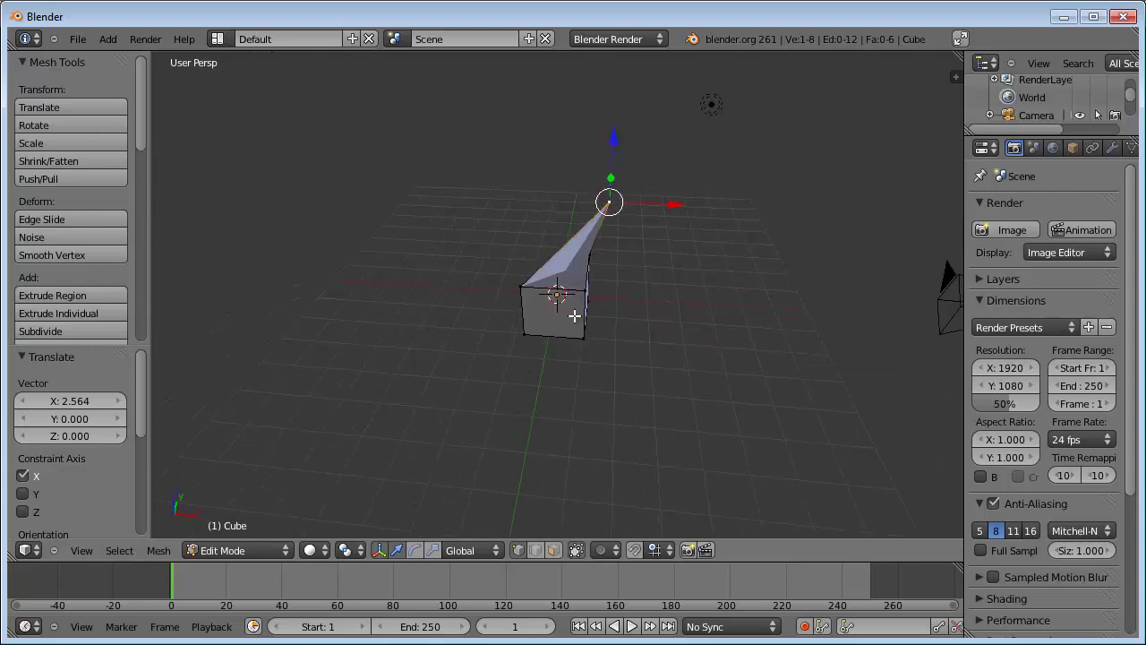
key(ctrl+z)
key(ctrl+z)
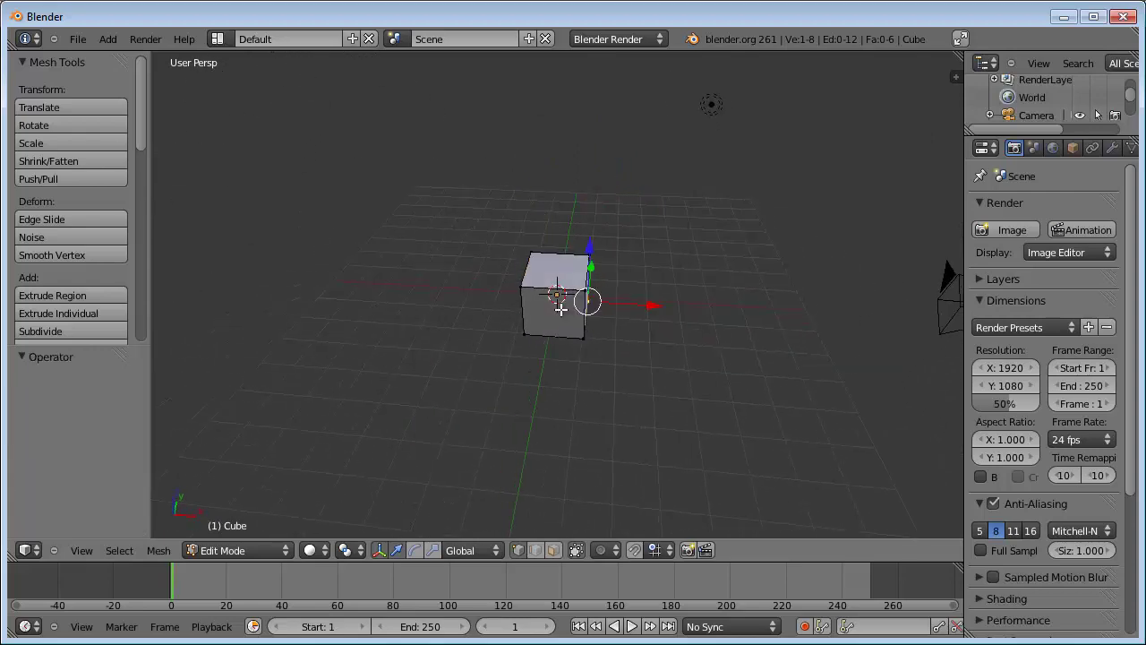
key(ctrl+z)
key(ctrl+z)
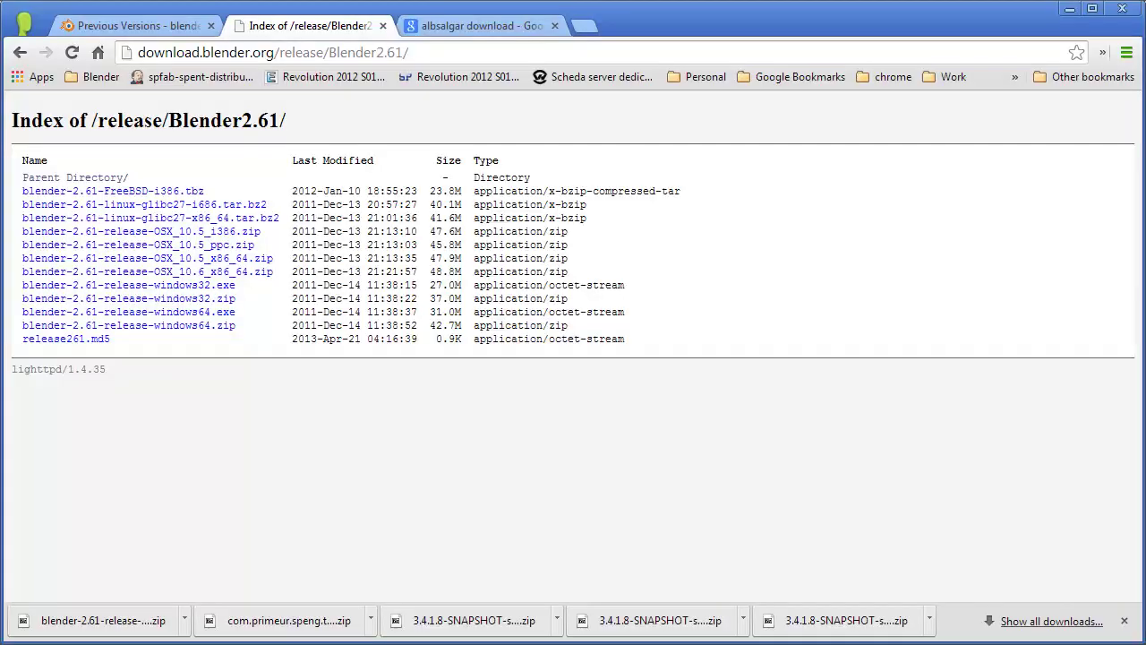
Step: Open the AlbSalGarBeta GitHub page from the search results and save it as AlbSalGarBeta-master.zip
click(472, 28)
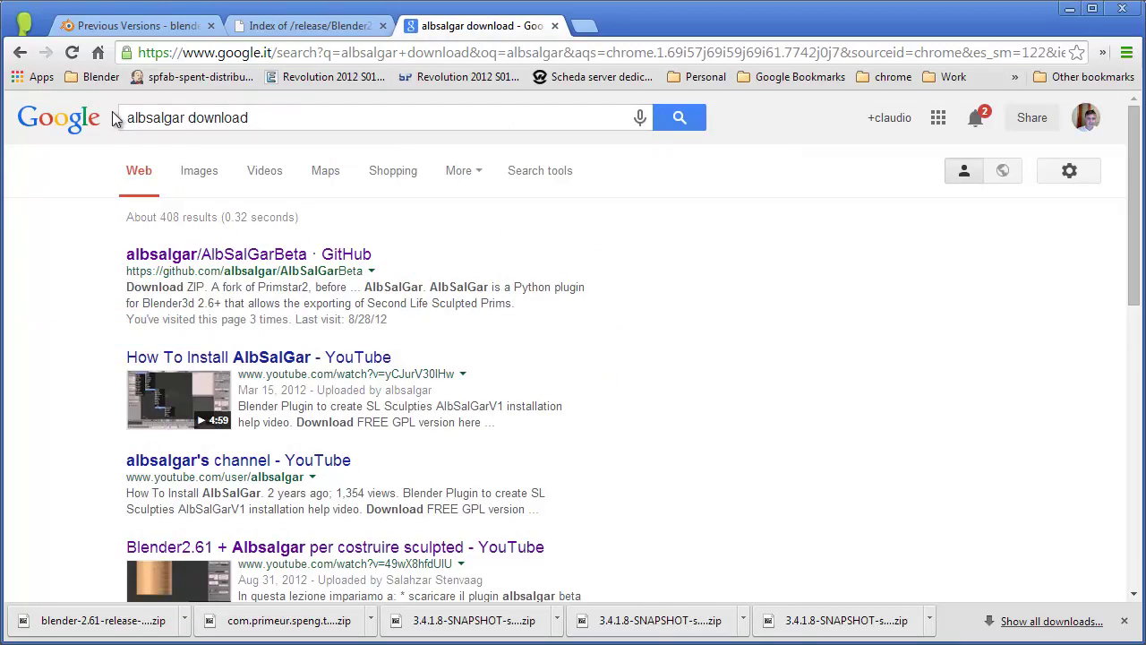
click(237, 259)
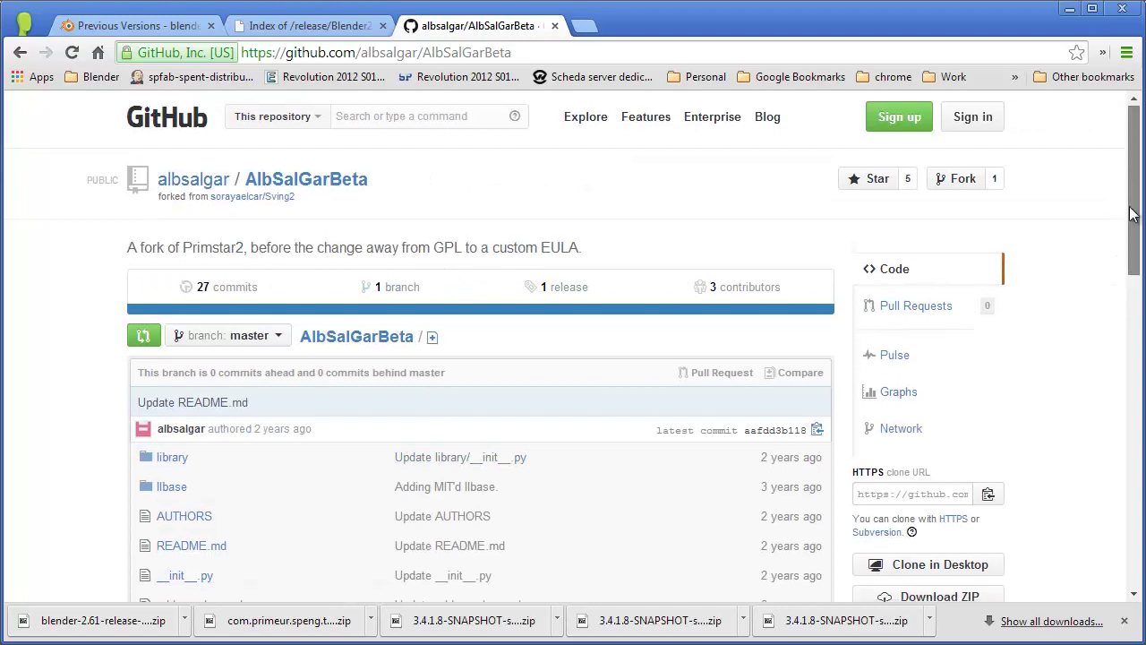
mouse_move(1131, 196)
mouse_down()
mouse_move(1117, 347)
mouse_move(1111, 233)
mouse_up()
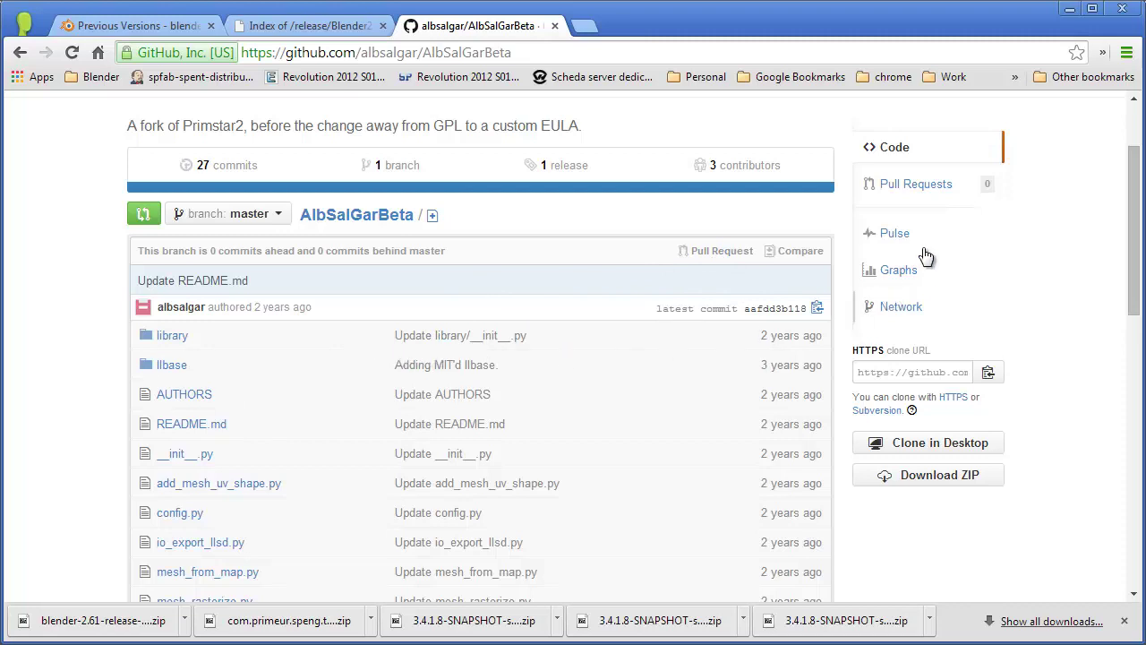
click(928, 482)
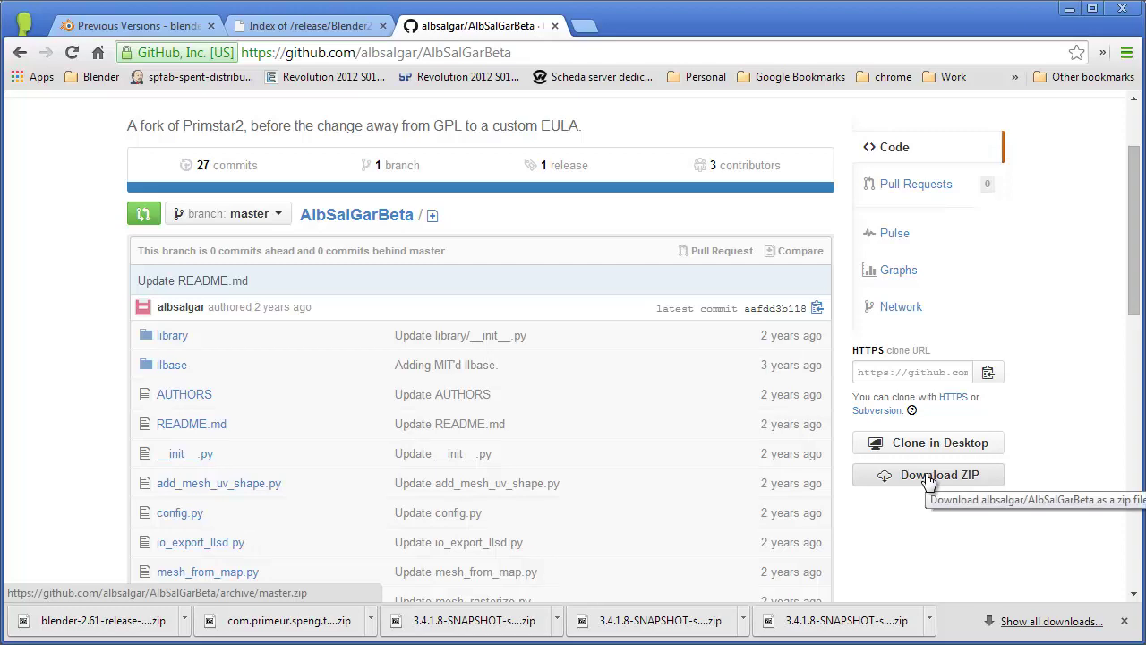
click(940, 481)
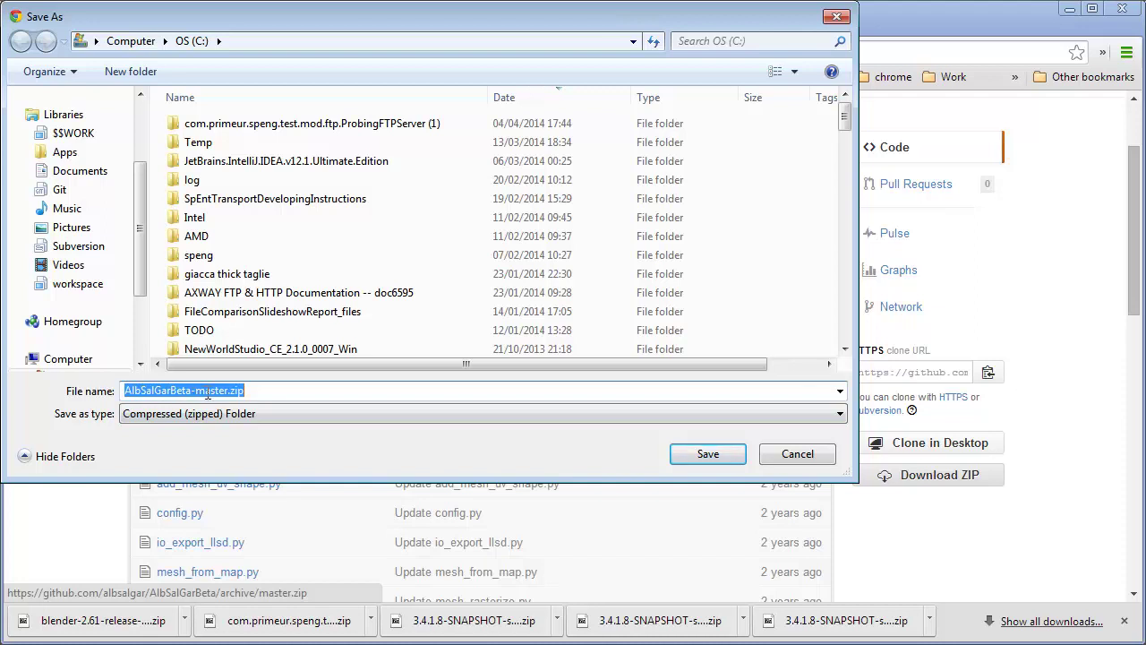
click(708, 453)
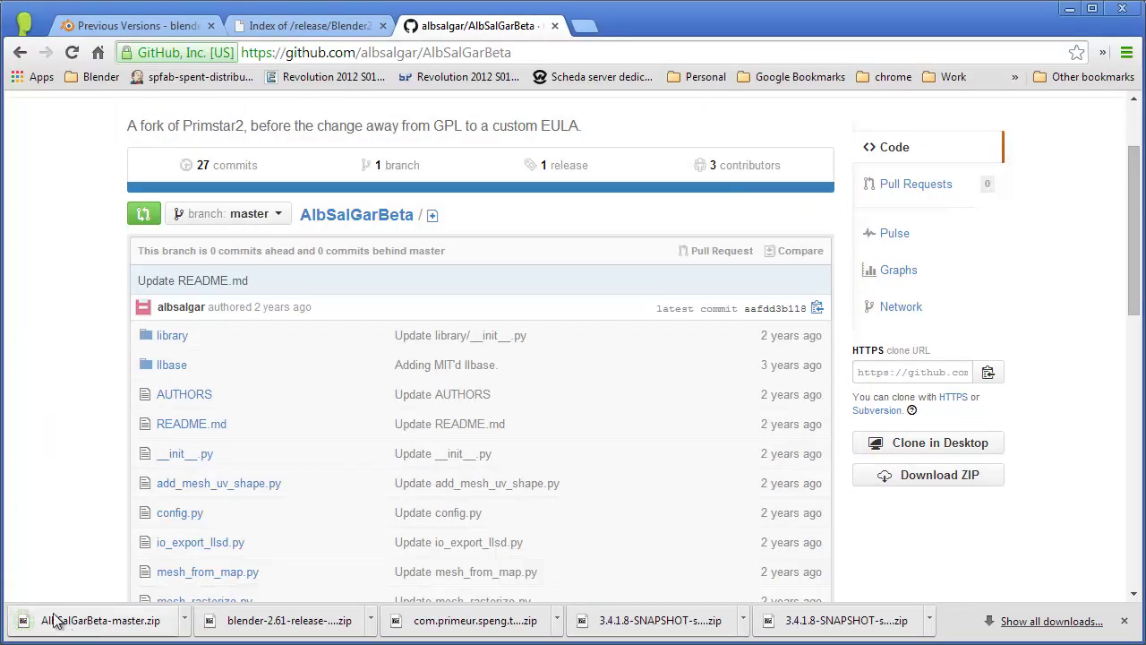
click(77, 633)
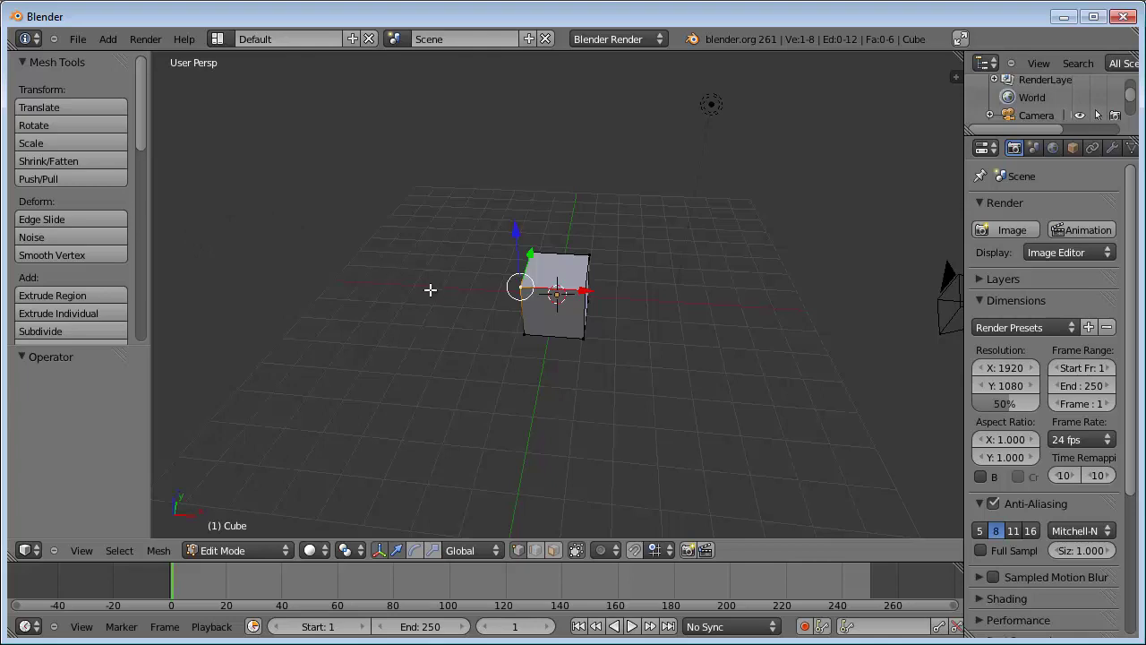
Step: Open User Preferences at the Addons page and bring the window fully into view
click(79, 40)
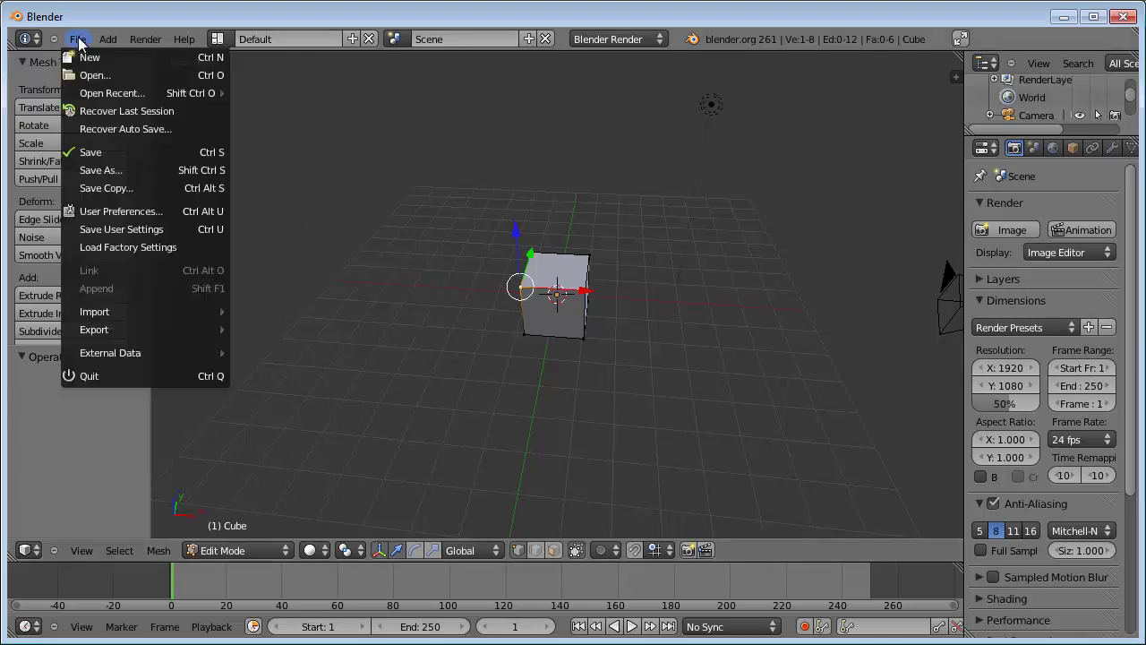
click(130, 208)
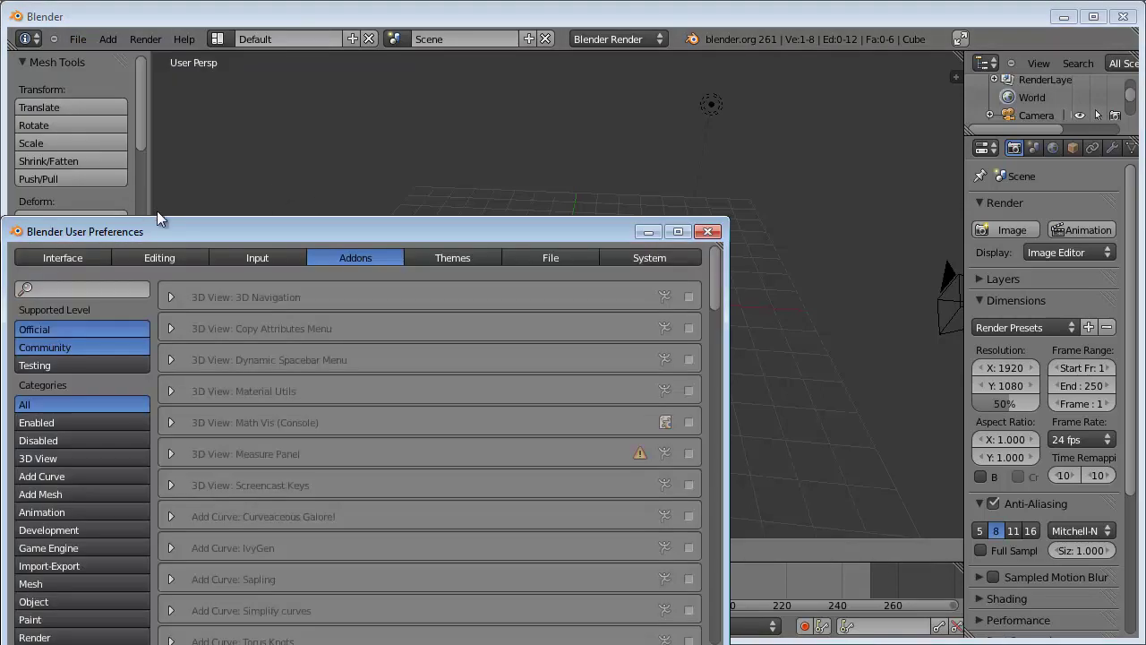
drag(201, 231, 278, 157)
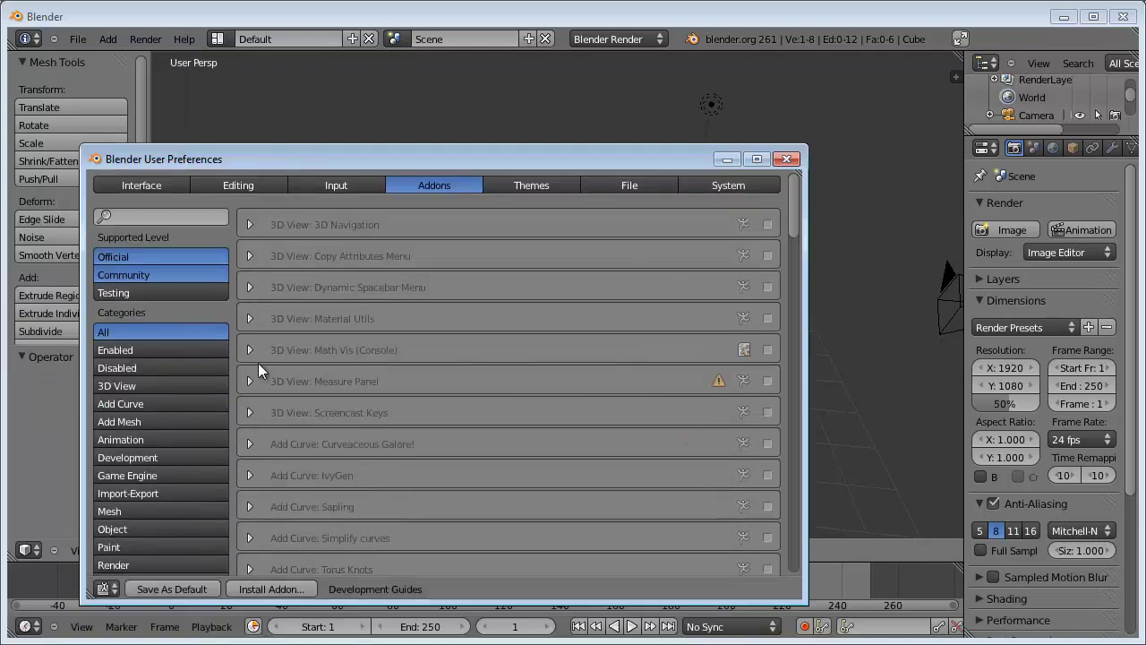
Step: Install AlbSalGarBeta-master.zip as an add-on from file, filtering the file list by 'bsalgar'
click(273, 587)
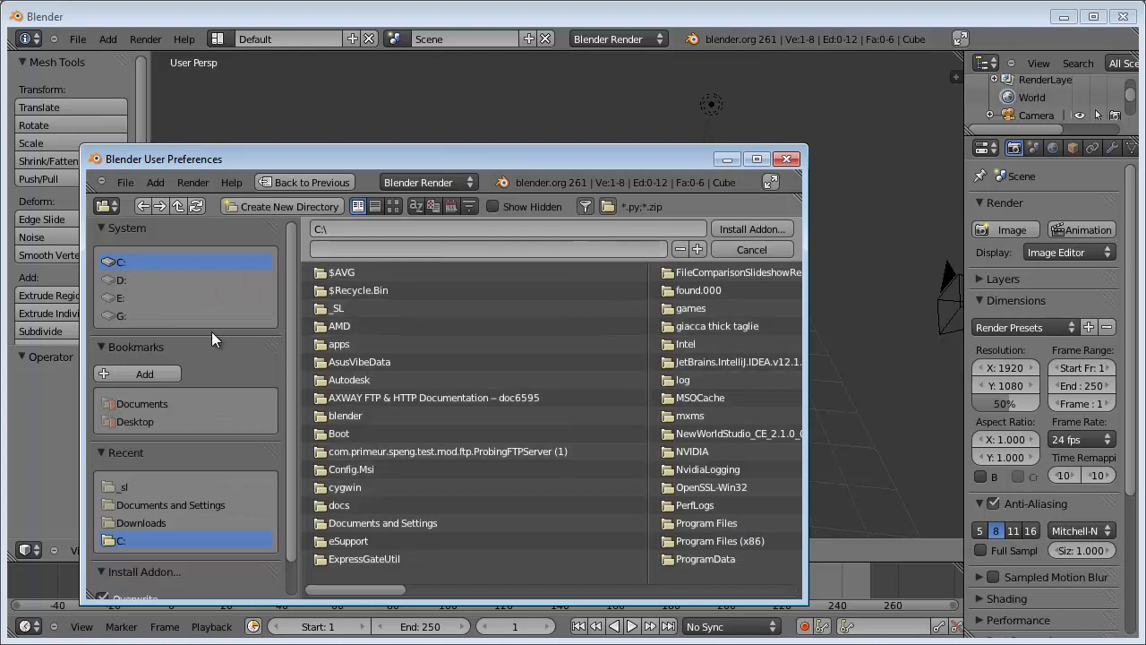
click(340, 247)
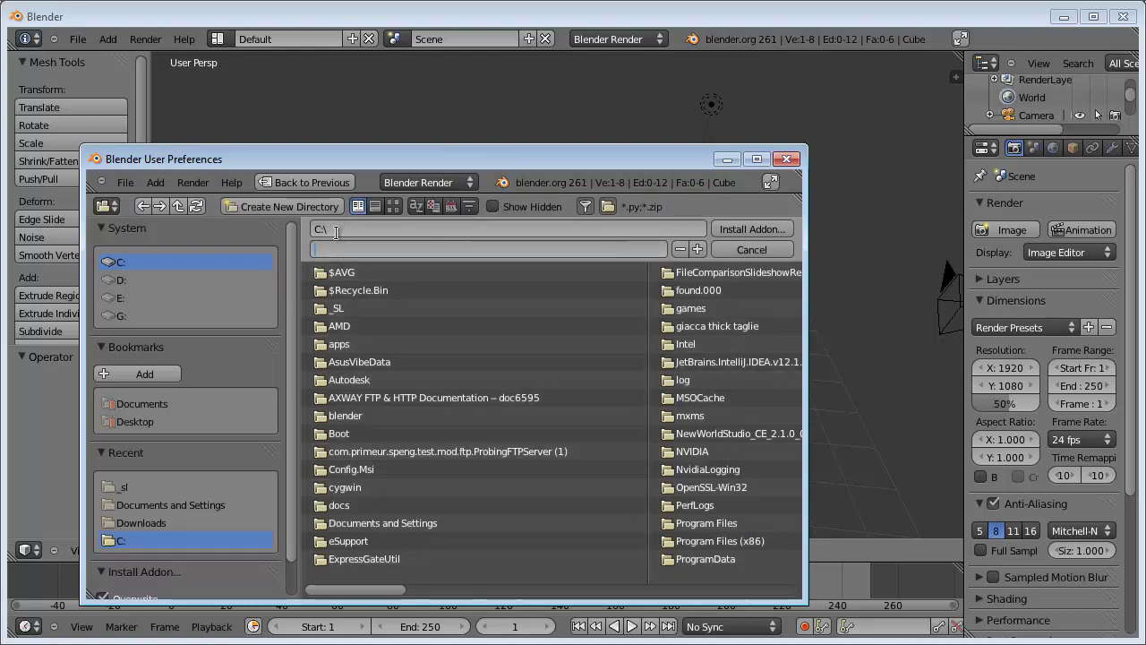
text(bsalgar)
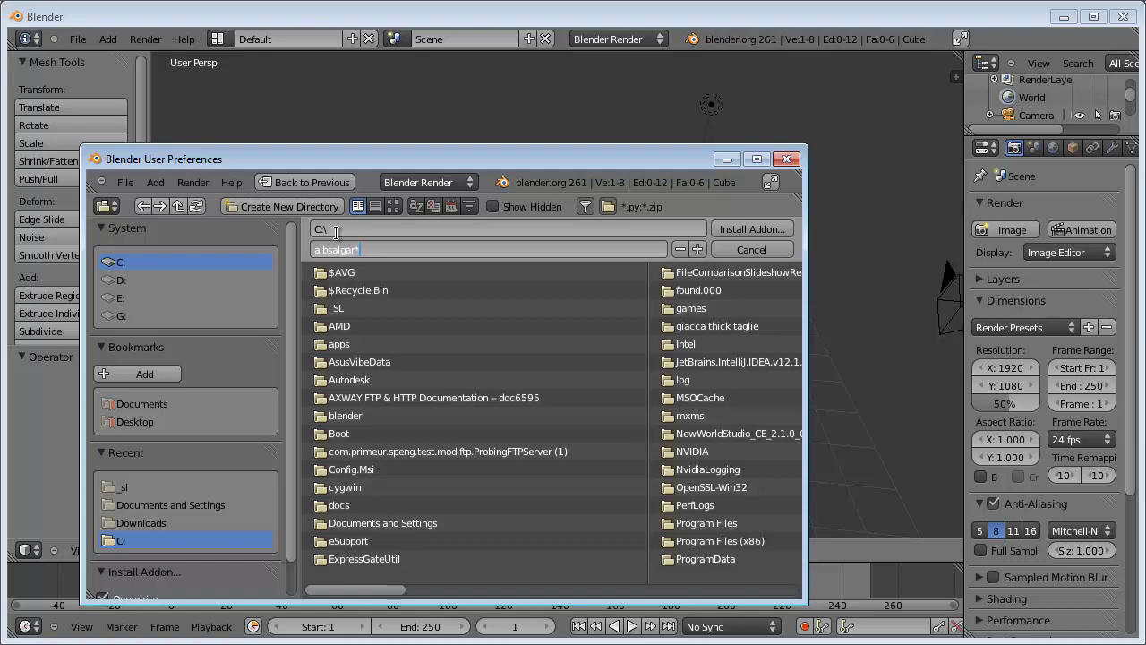
key(Return)
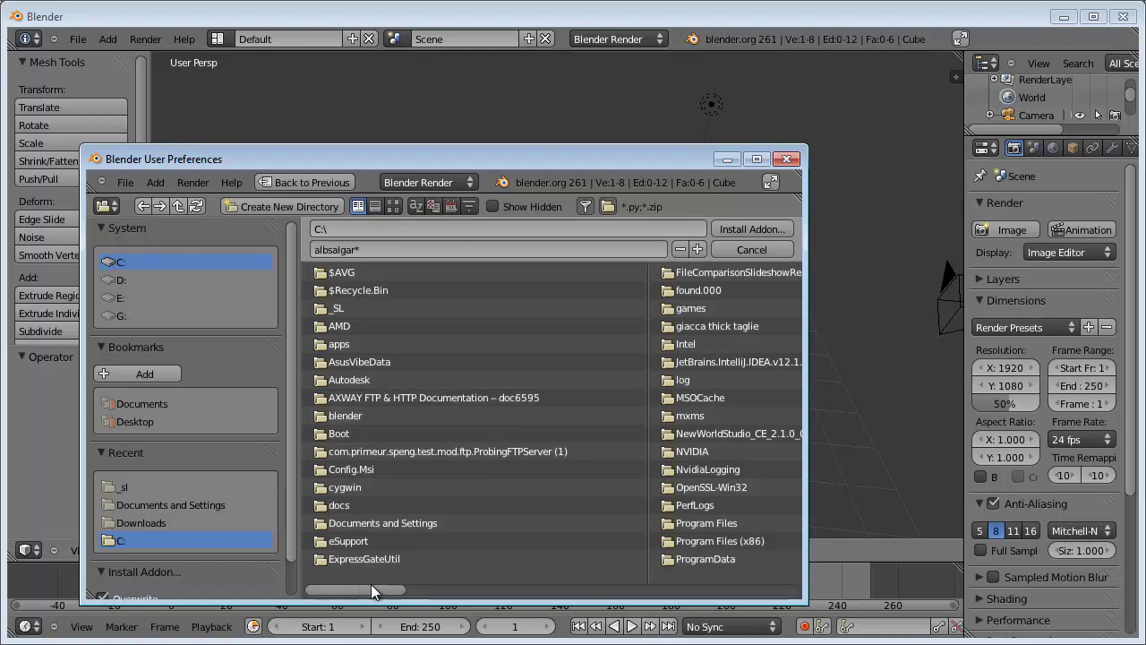
mouse_move(370, 584)
mouse_down()
mouse_move(686, 578)
mouse_move(475, 590)
mouse_up()
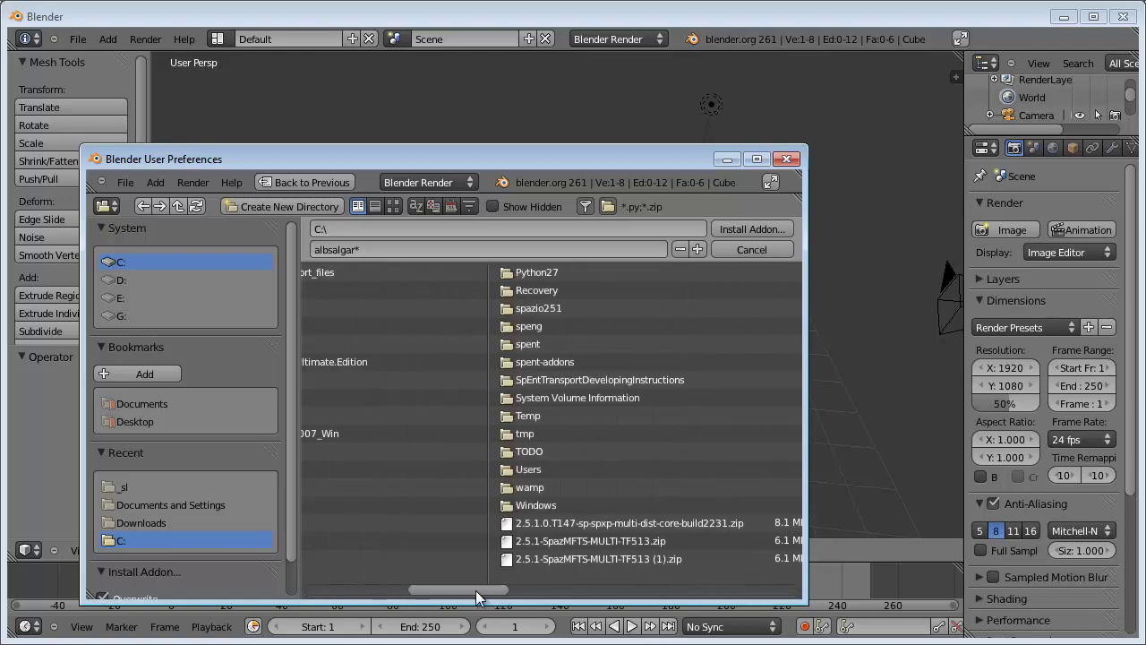
click(541, 527)
drag(493, 589, 631, 579)
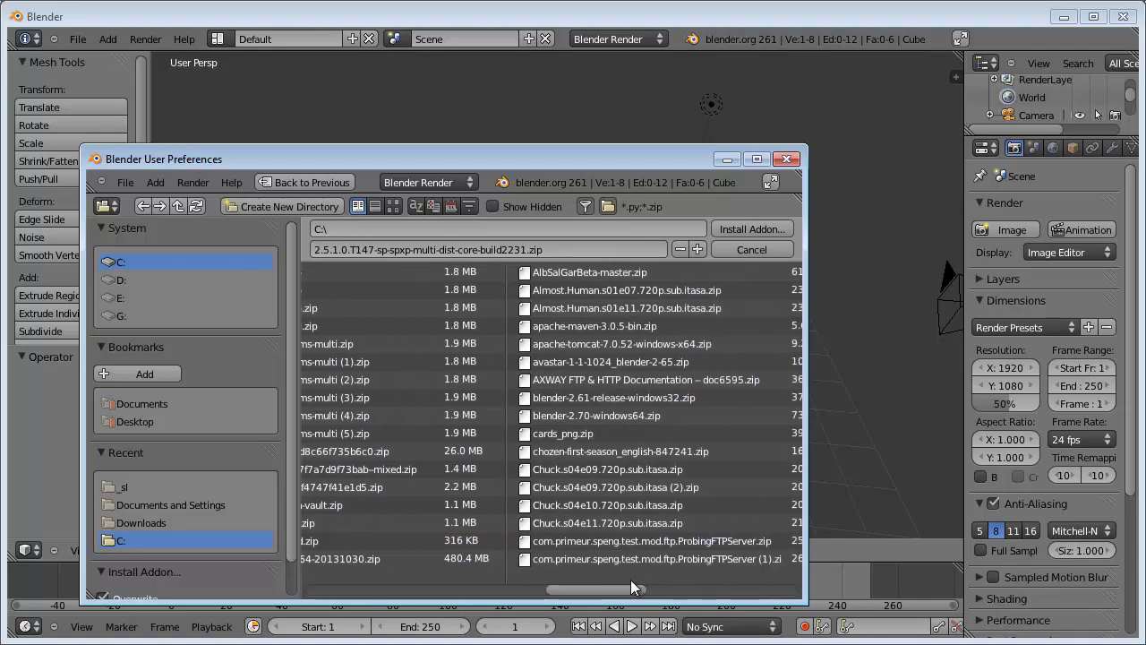
click(511, 249)
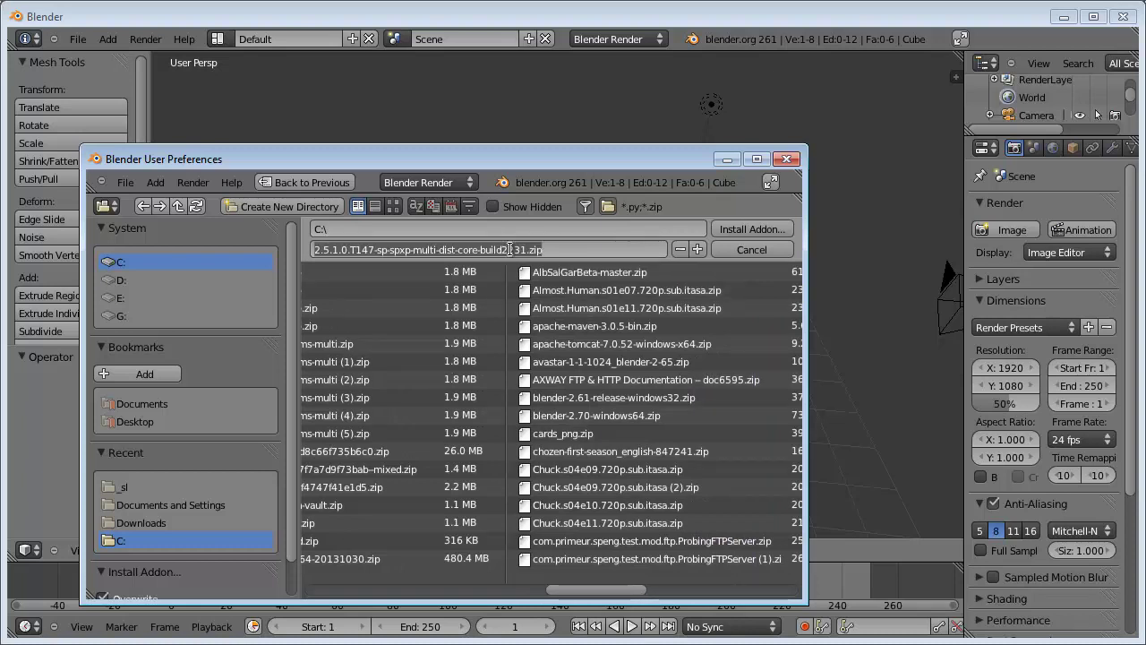
click(564, 272)
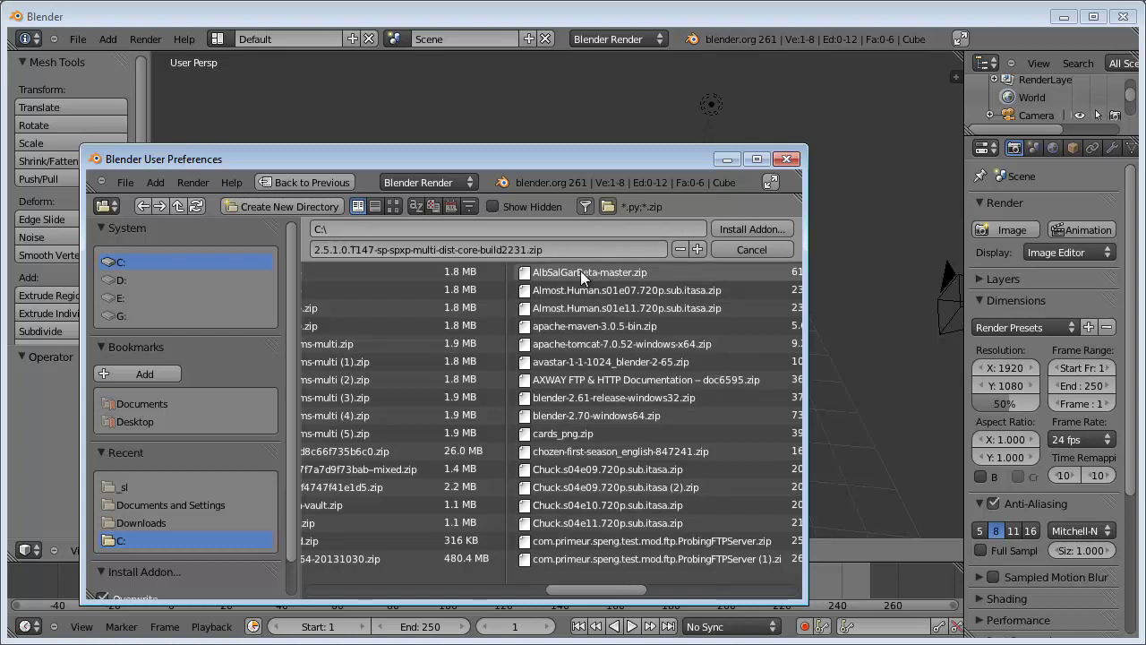
click(580, 271)
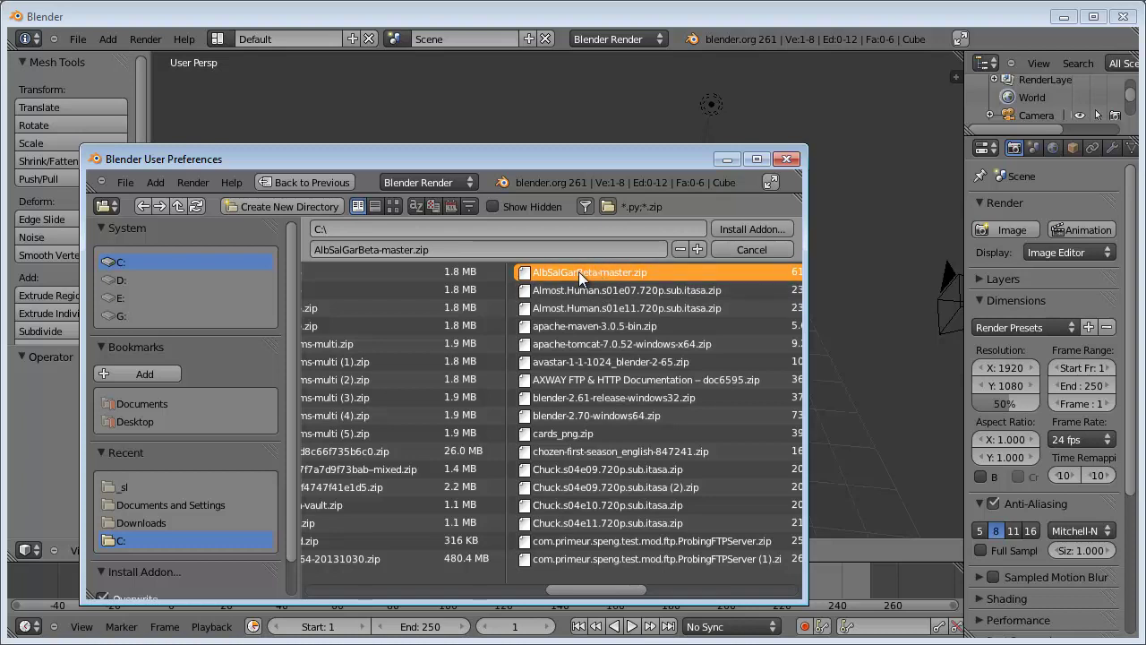
click(752, 230)
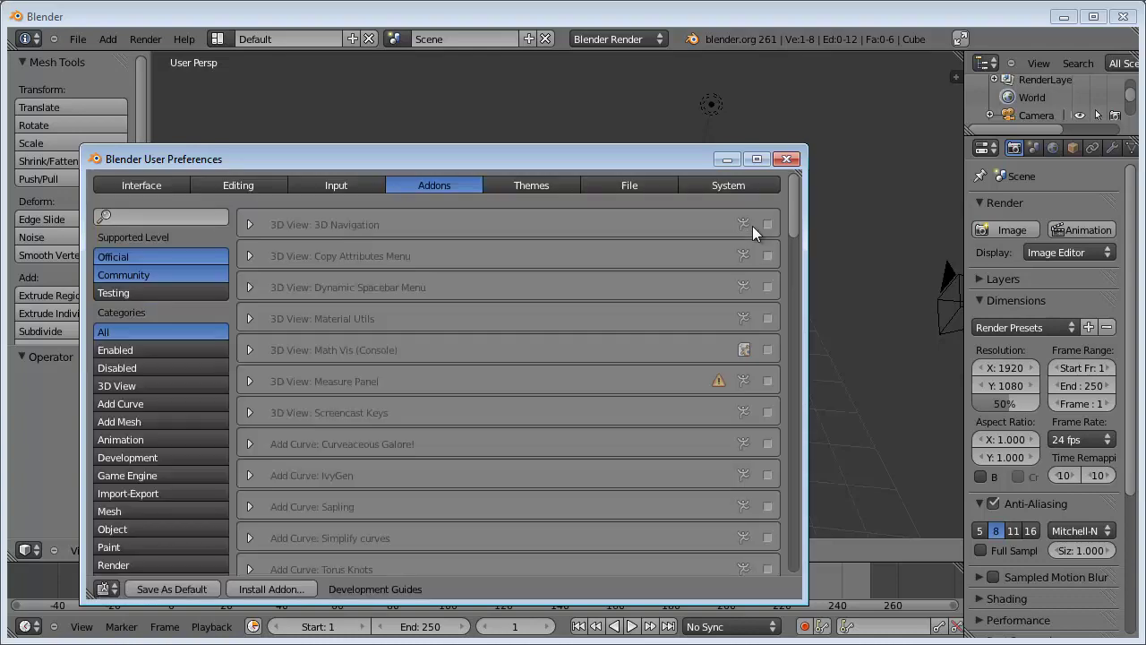
Step: Search add-ons for 'albsal', disable AlbSalGar Beta 2.63, enable AlbSalGar Beta, and close preferences
click(142, 215)
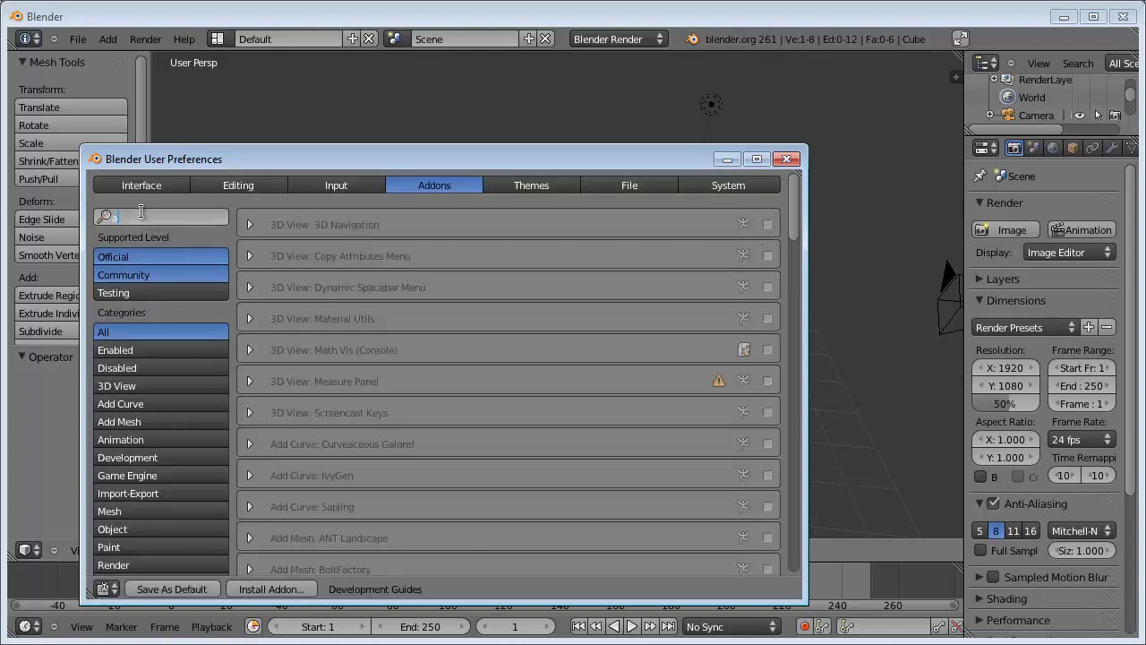
text(albsal)
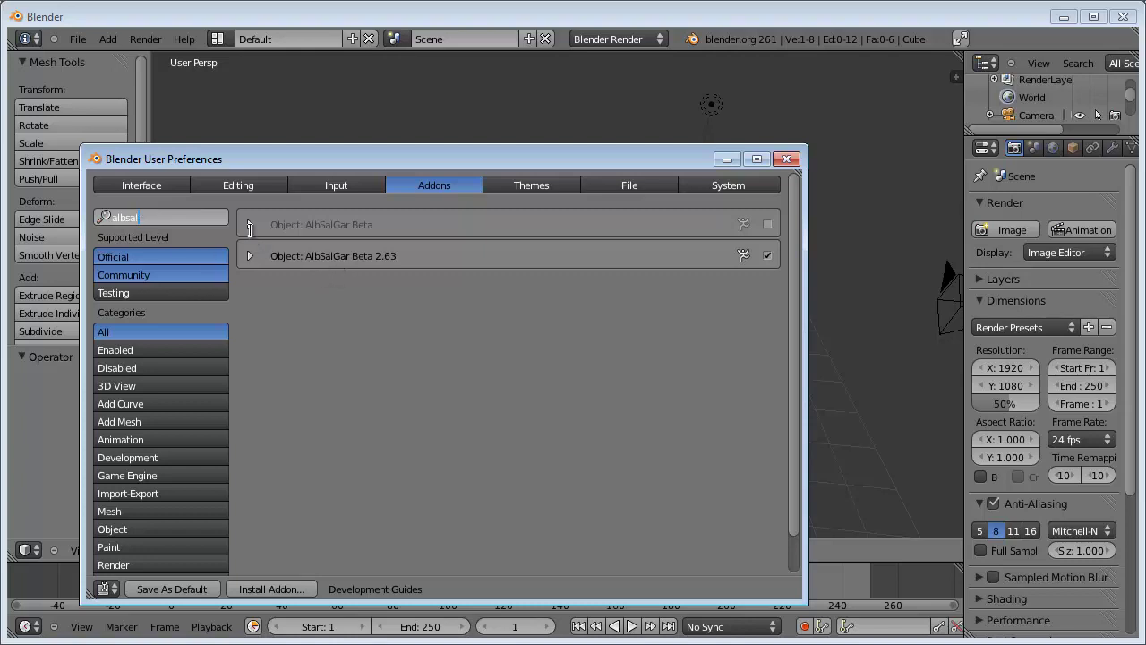
click(771, 256)
click(771, 255)
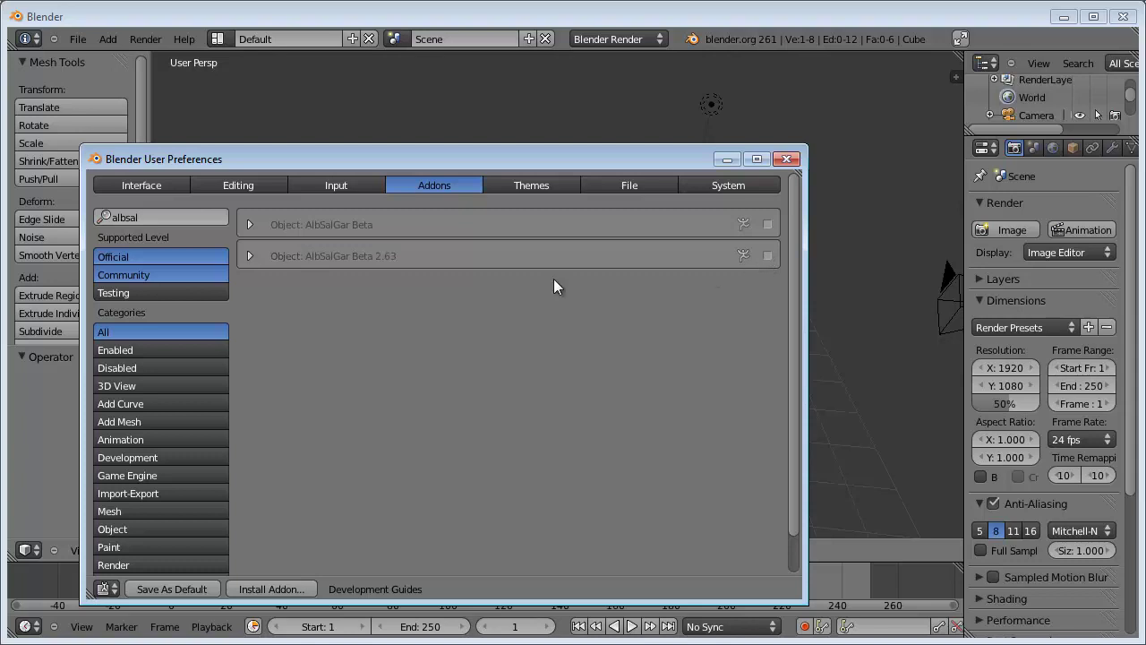
click(249, 225)
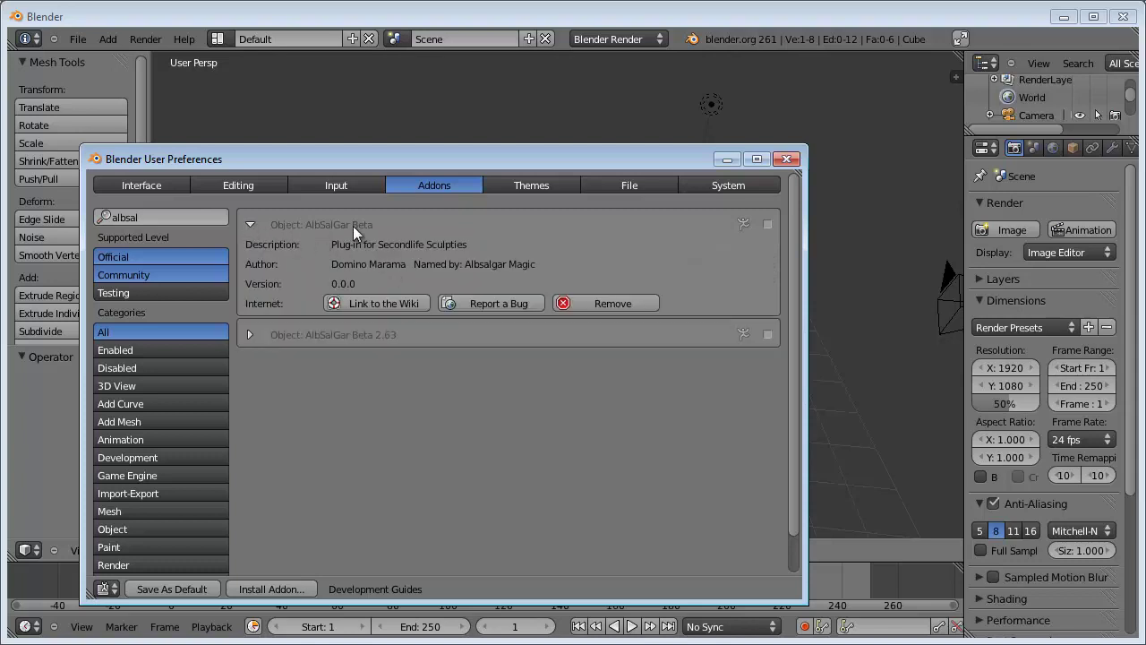
click(766, 224)
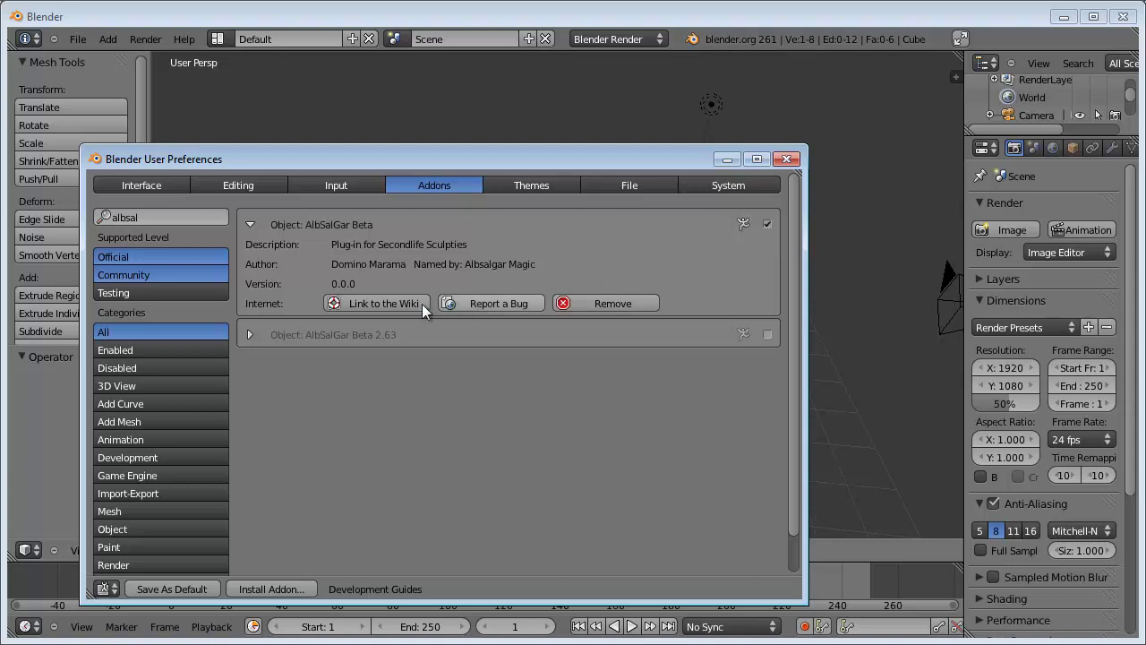
click(174, 589)
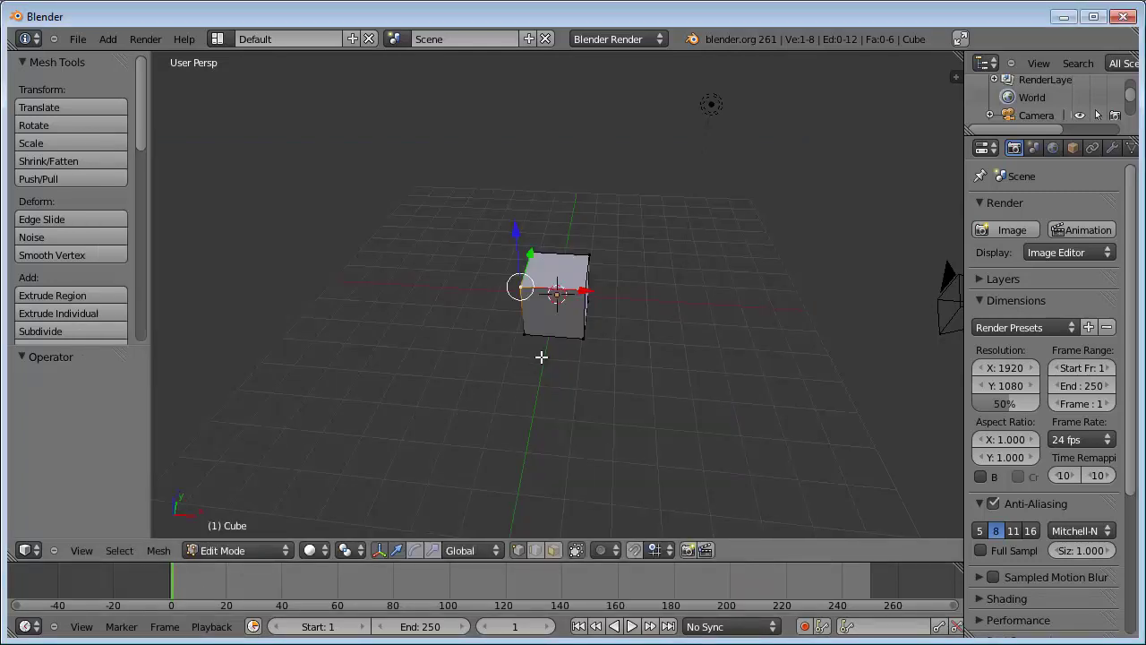
Step: Return to Object Mode, start a new scene with File > New, and show Add > Mesh > UV Shape
key(Tab)
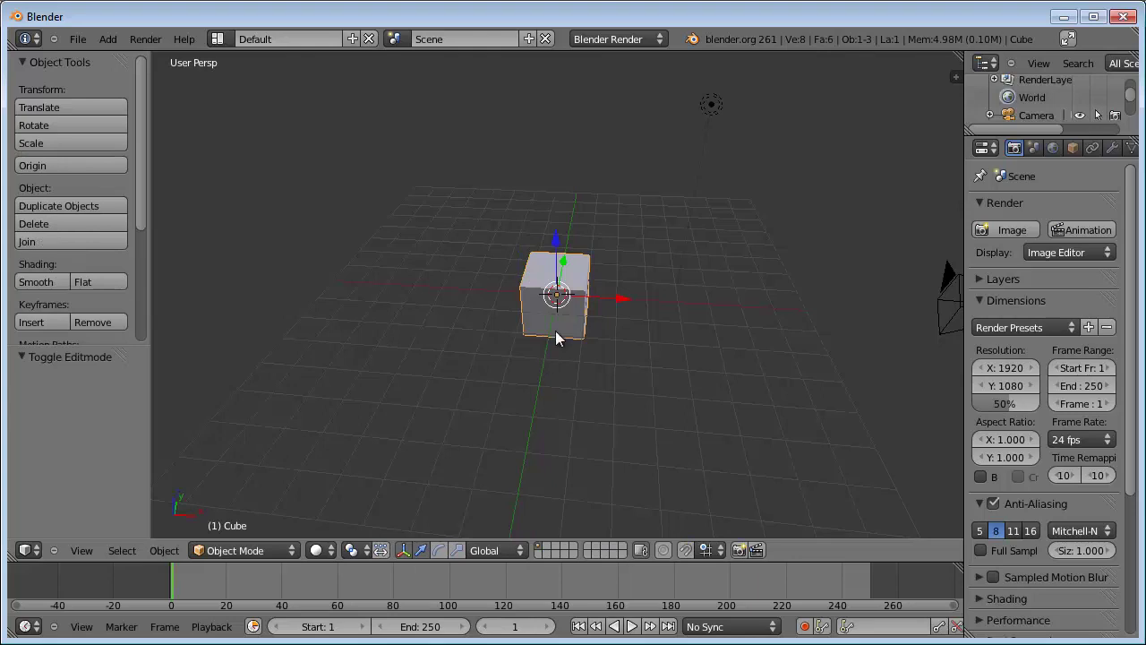
click(78, 38)
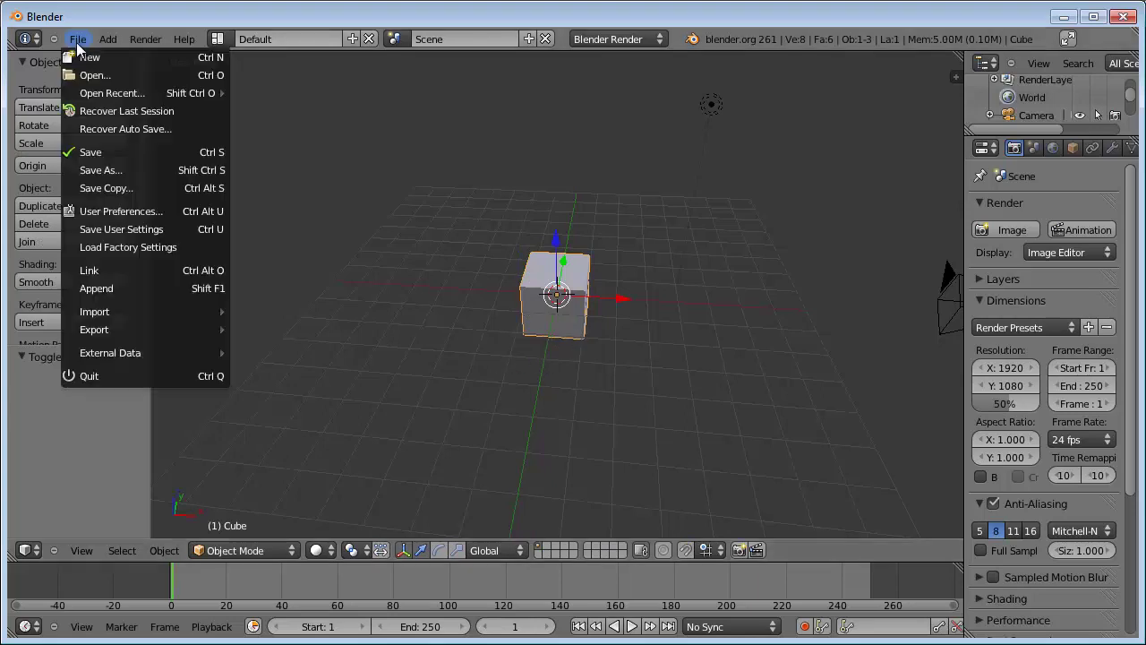
click(132, 212)
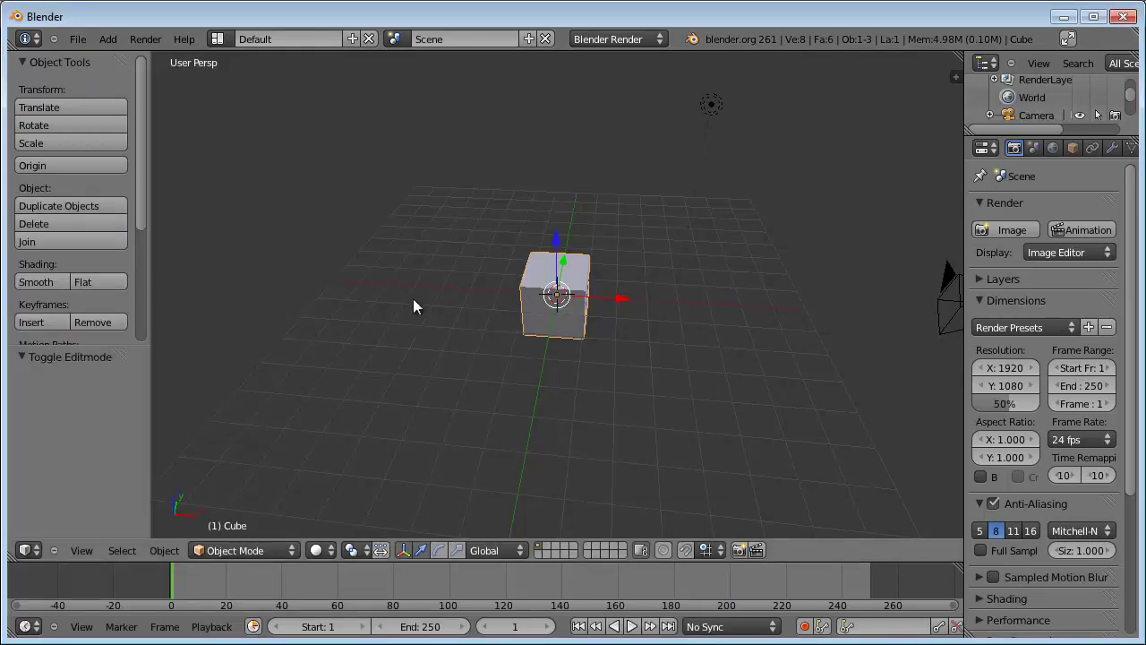
click(78, 40)
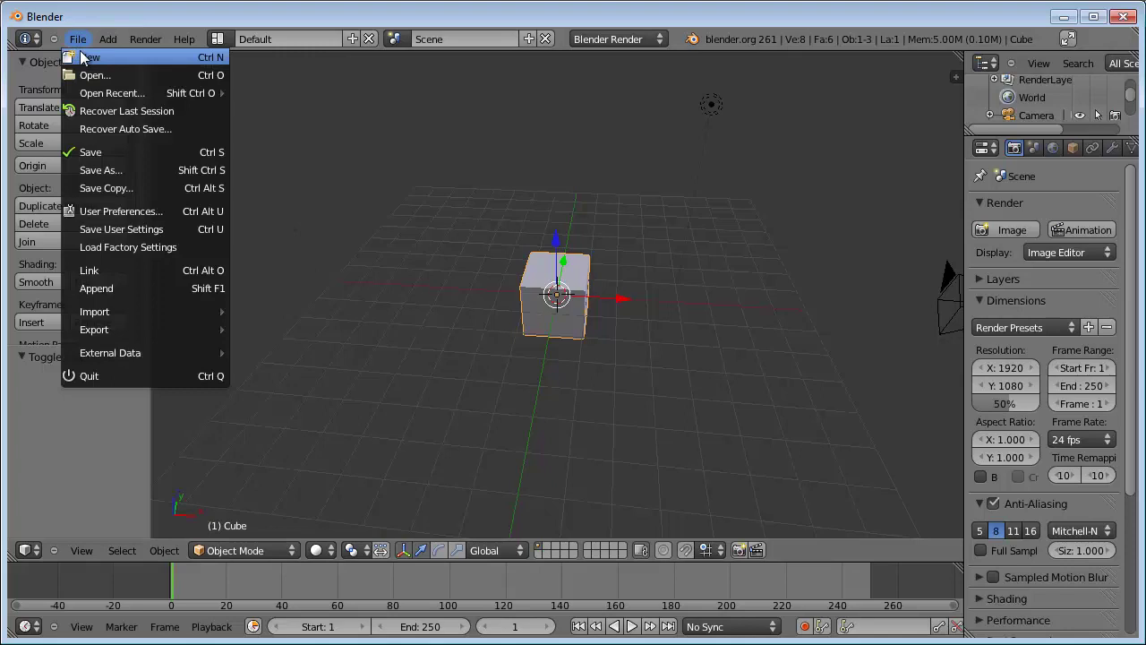
click(84, 57)
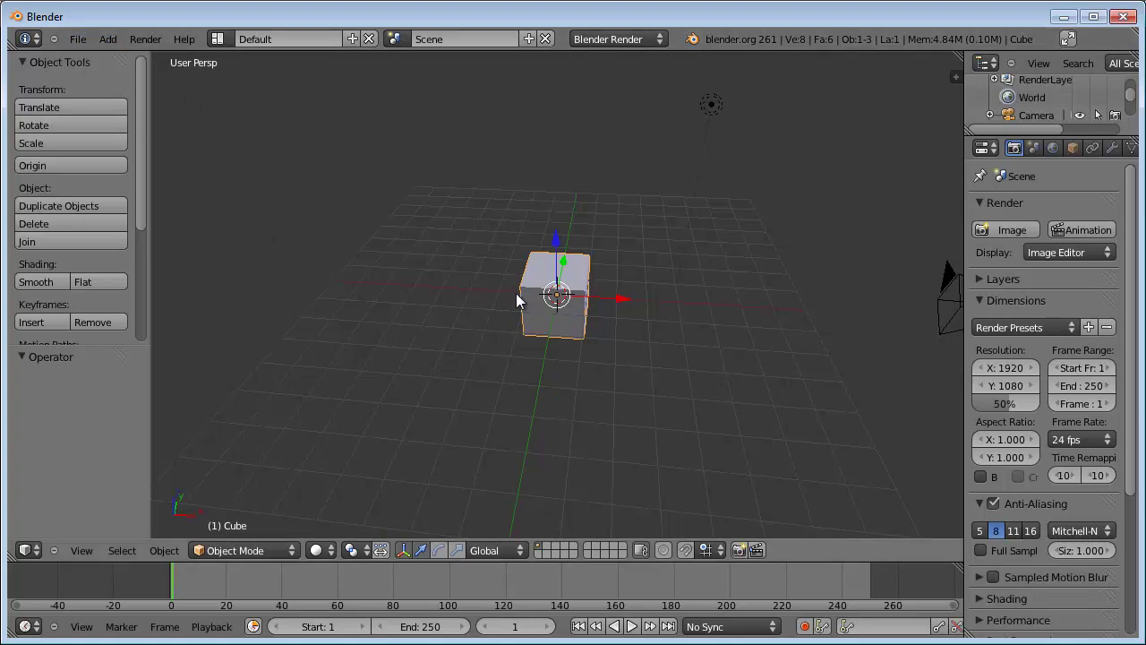
click(102, 38)
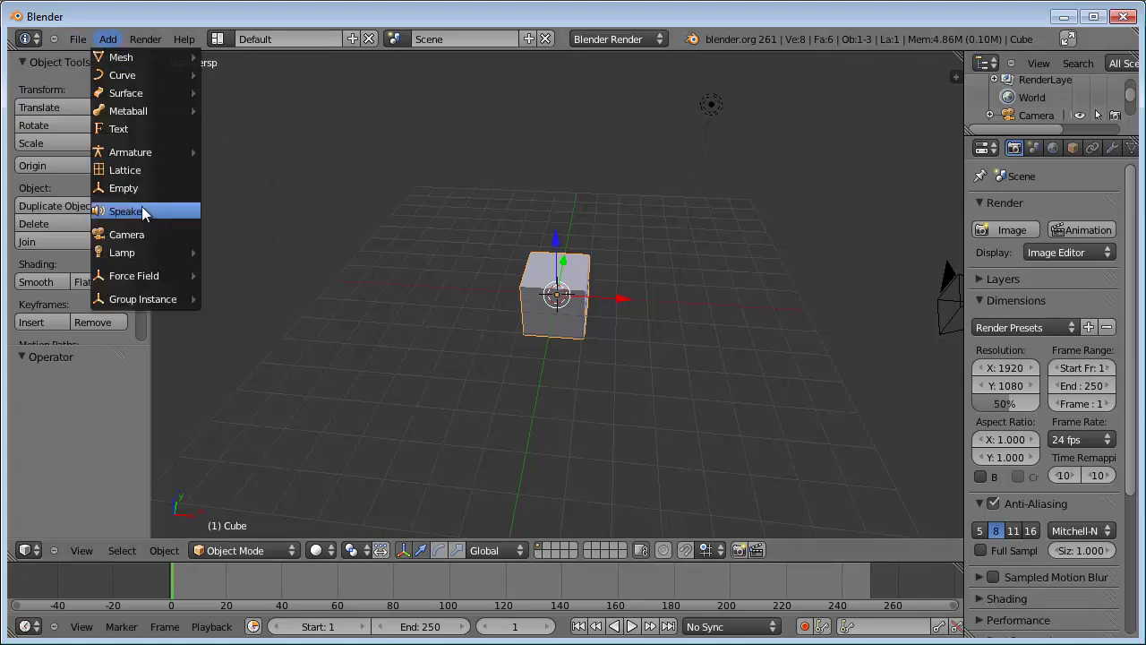
mouse_move(121, 57)
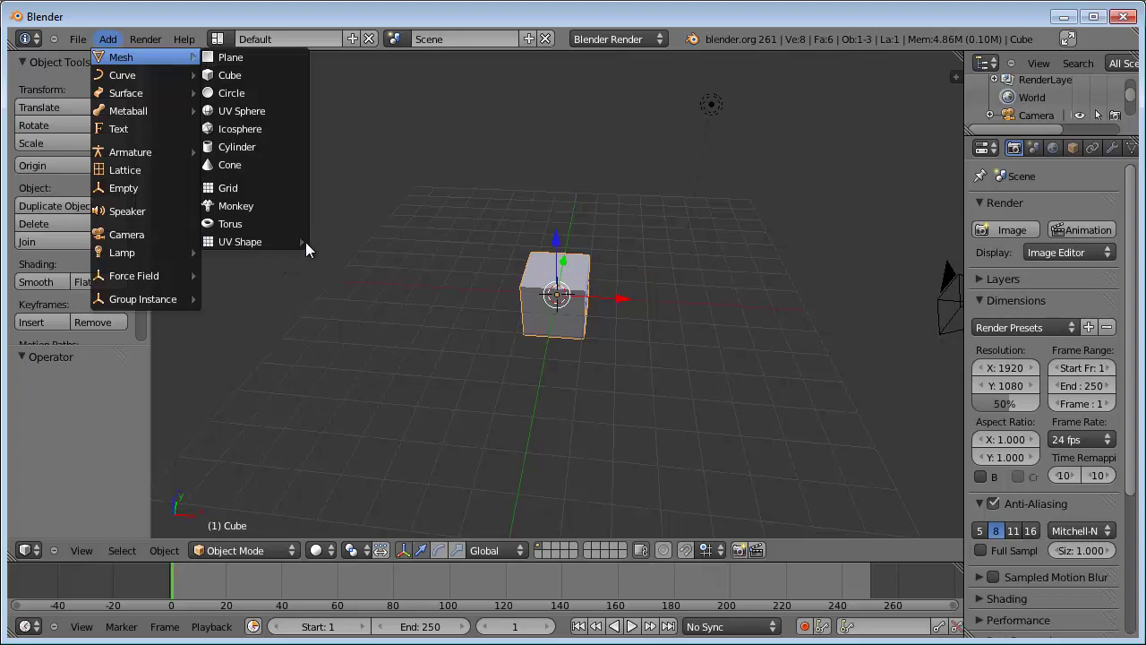
mouse_move(240, 242)
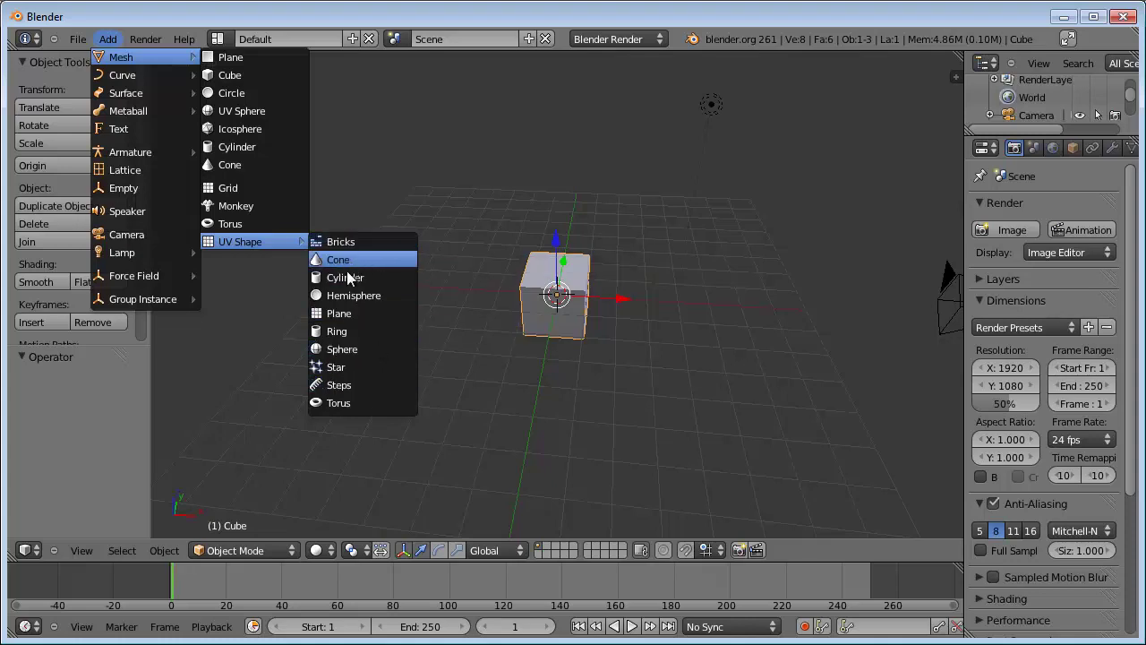
Step: Delete the default cube and add a UV Shape Cylinder at the origin
click(435, 254)
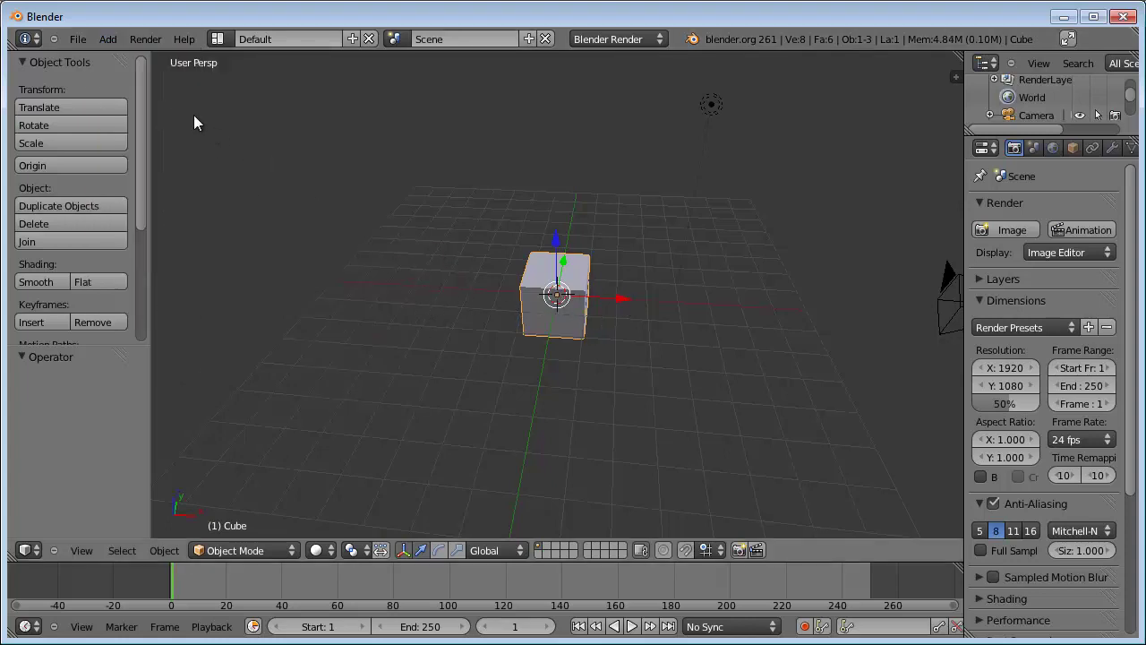
key(x)
click(547, 305)
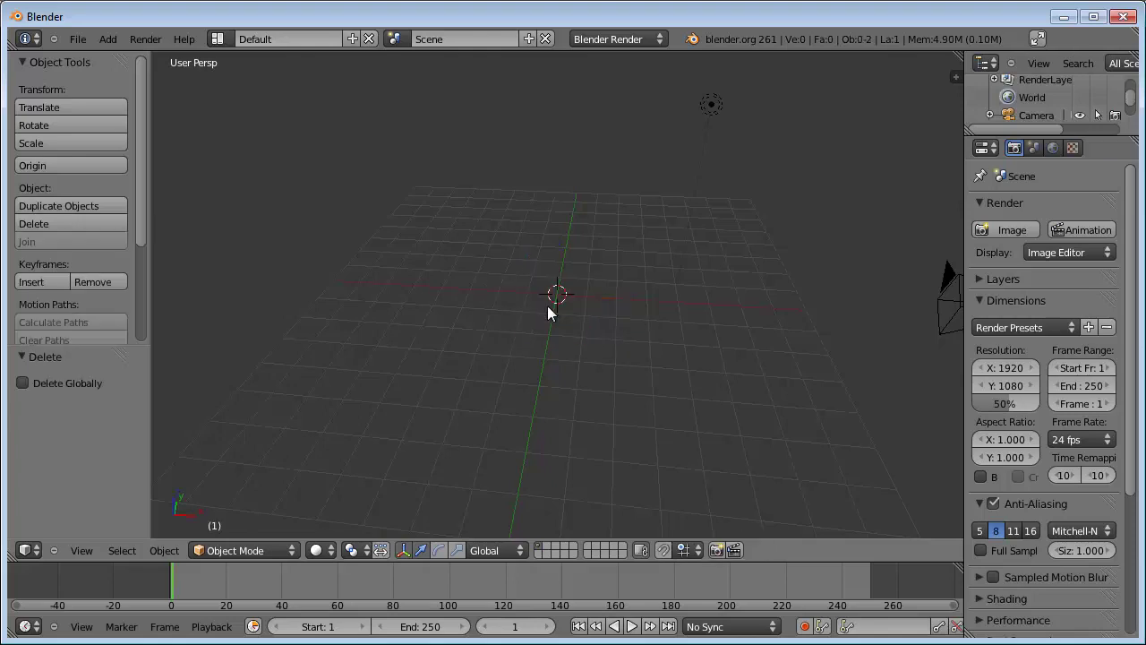
click(107, 36)
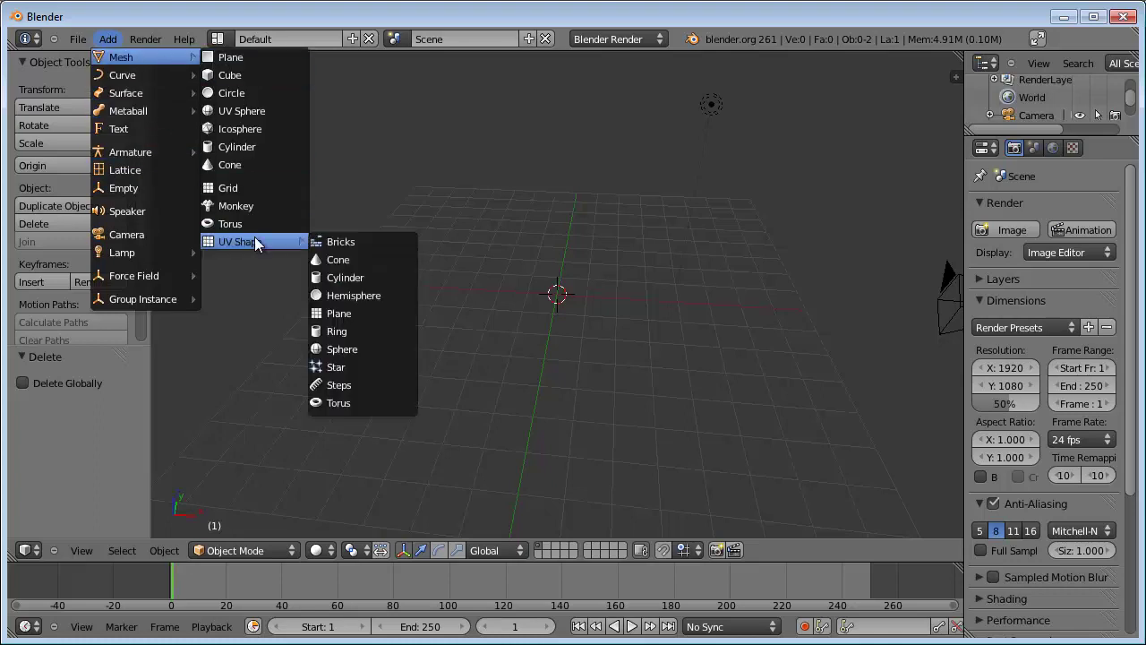
click(365, 280)
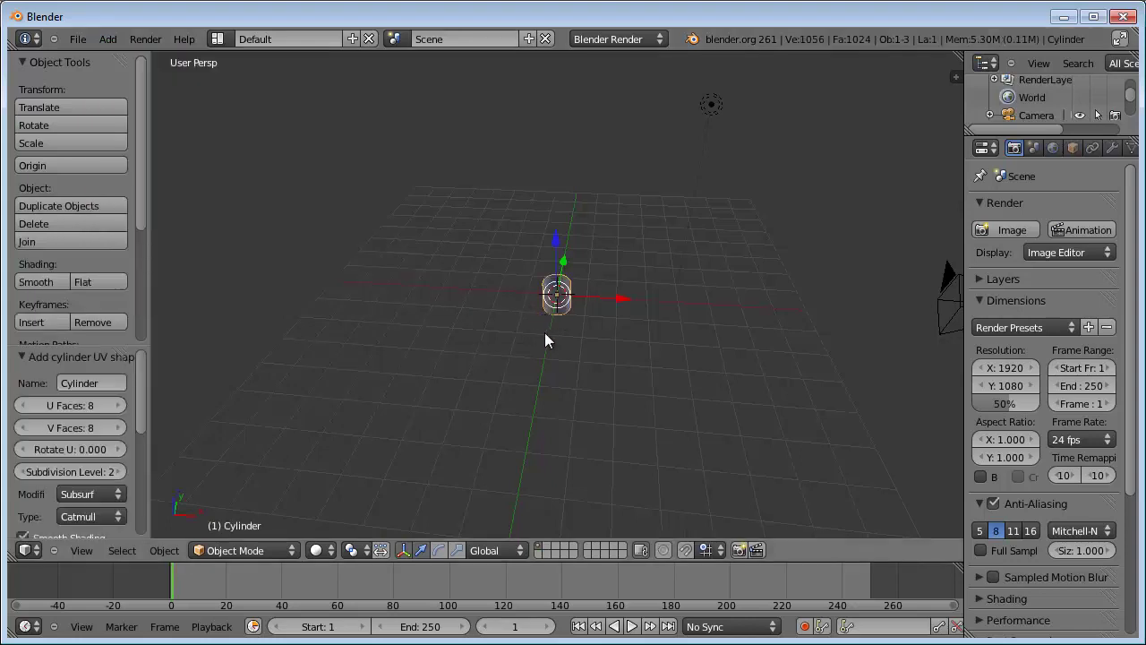
Step: Lower the cylinder's Subdivision Level to 0 and U Faces to 6, orbiting to inspect the six-sided body
scroll(552, 337, up, 4)
scroll(553, 337, up, 5)
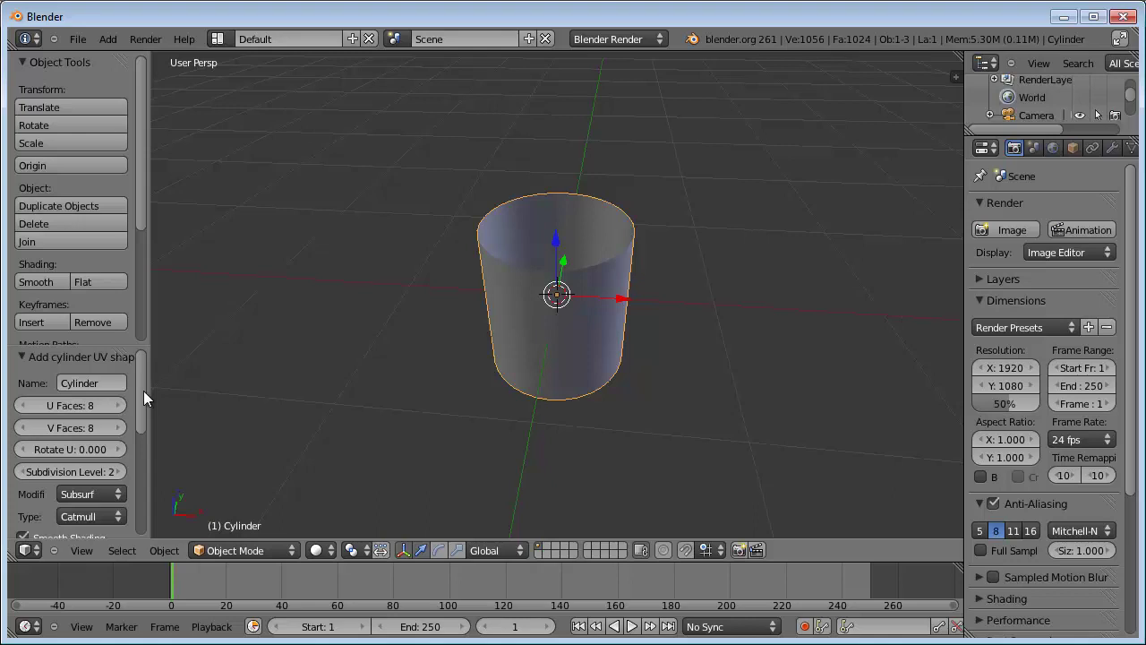
drag(143, 390, 138, 407)
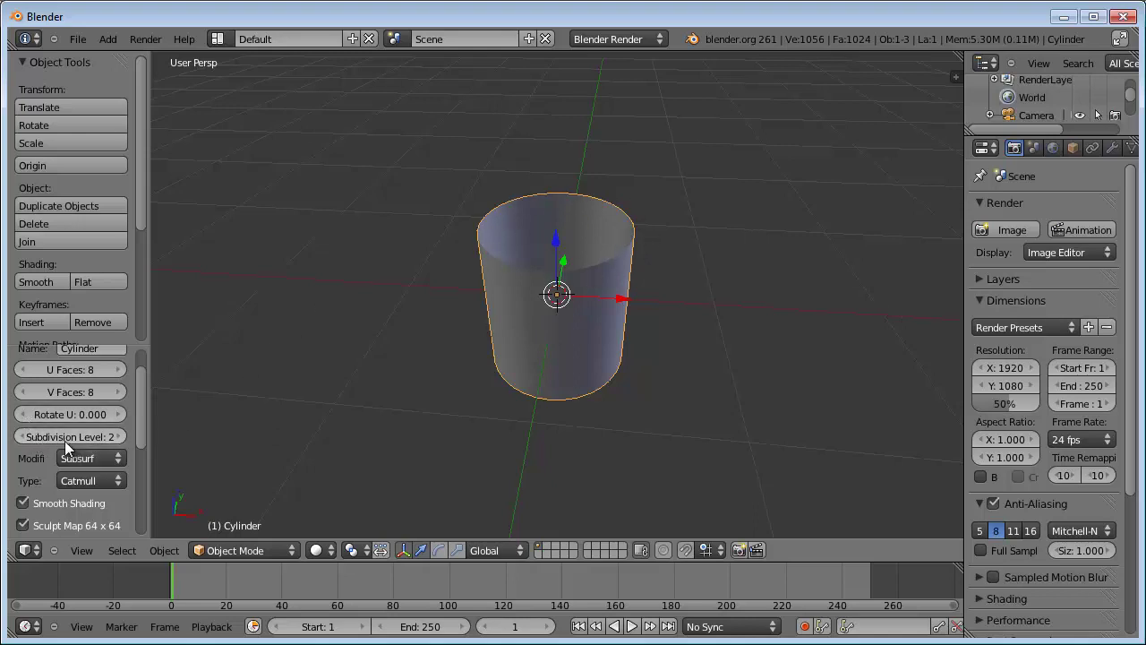
click(21, 437)
click(22, 436)
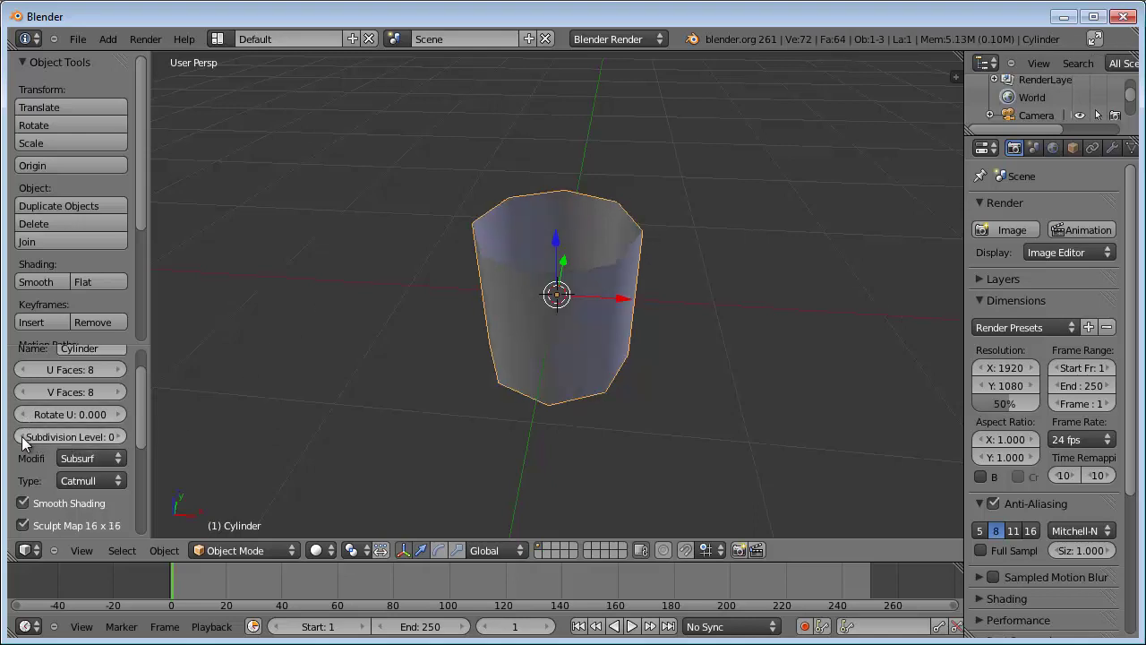
mouse_move(585, 307)
middle_down()
mouse_move(567, 422)
mouse_move(569, 302)
mouse_move(558, 406)
mouse_move(543, 414)
mouse_move(532, 325)
mouse_move(547, 333)
middle_up()
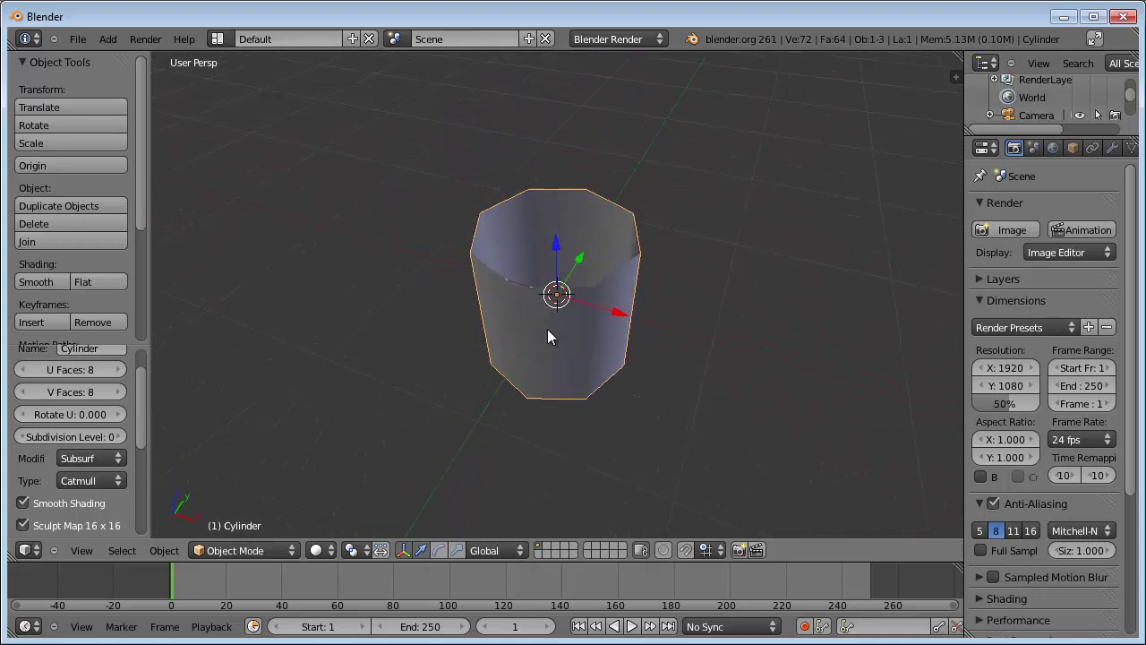
click(23, 369)
click(23, 369)
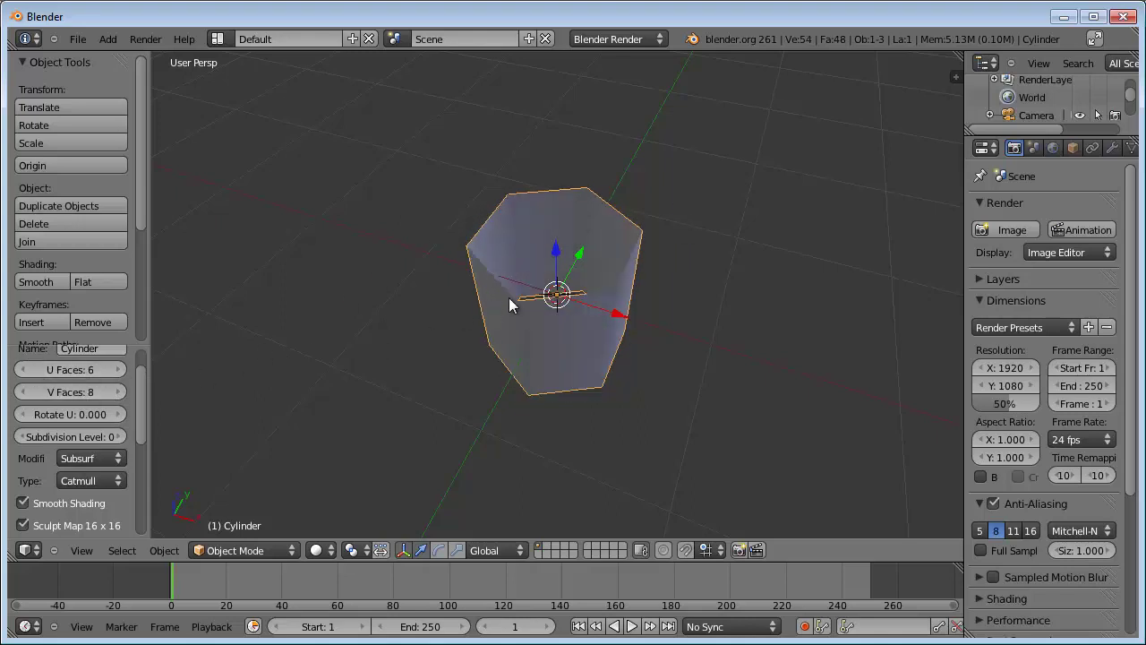
mouse_move(510, 301)
middle_down()
mouse_move(517, 244)
mouse_move(489, 335)
mouse_move(511, 241)
middle_up()
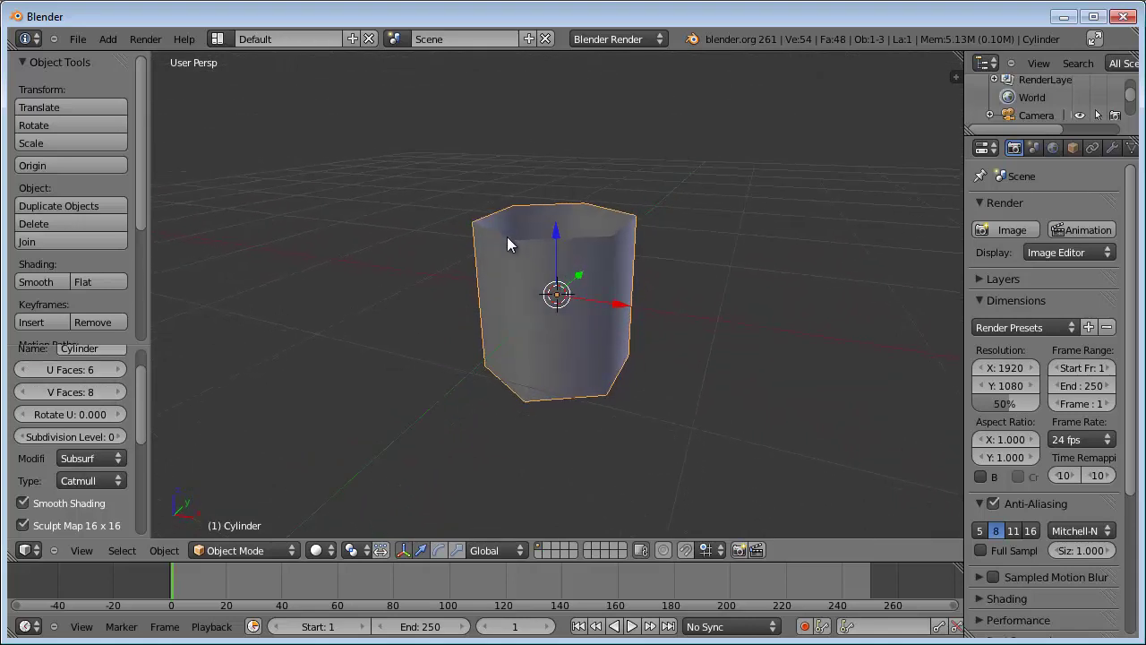
mouse_move(541, 255)
middle_down()
mouse_move(529, 324)
mouse_move(549, 222)
mouse_move(553, 295)
mouse_move(450, 363)
mouse_move(555, 271)
mouse_move(579, 266)
mouse_move(558, 321)
mouse_move(550, 273)
middle_up()
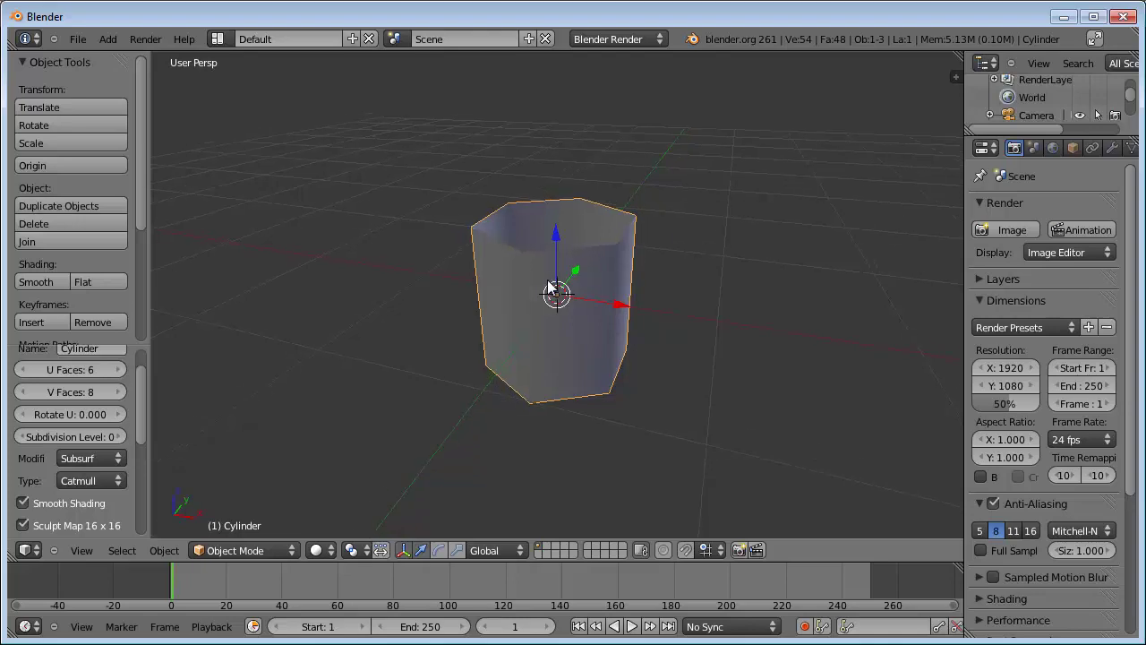
mouse_move(553, 292)
middle_down()
mouse_move(553, 226)
mouse_move(546, 295)
mouse_move(568, 329)
middle_up()
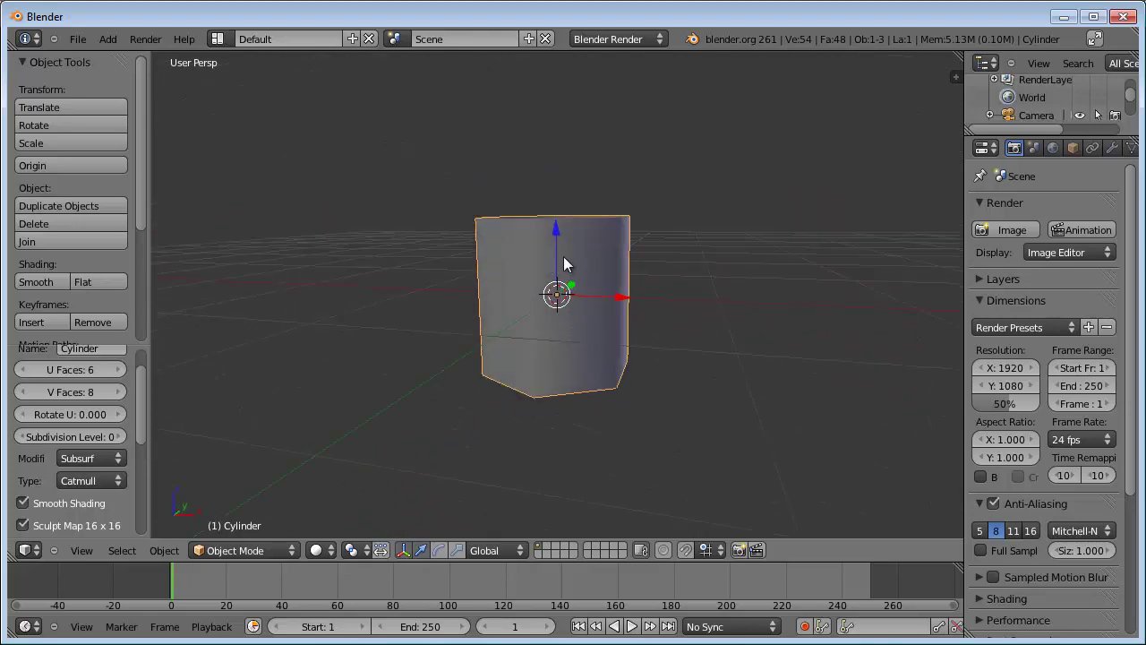
mouse_move(564, 256)
middle_down()
mouse_move(640, 328)
mouse_move(566, 271)
mouse_move(653, 321)
mouse_move(575, 247)
mouse_move(551, 285)
mouse_move(545, 230)
mouse_move(637, 266)
mouse_move(488, 231)
mouse_move(583, 285)
mouse_move(748, 274)
mouse_move(476, 296)
mouse_move(639, 276)
mouse_move(581, 279)
middle_up()
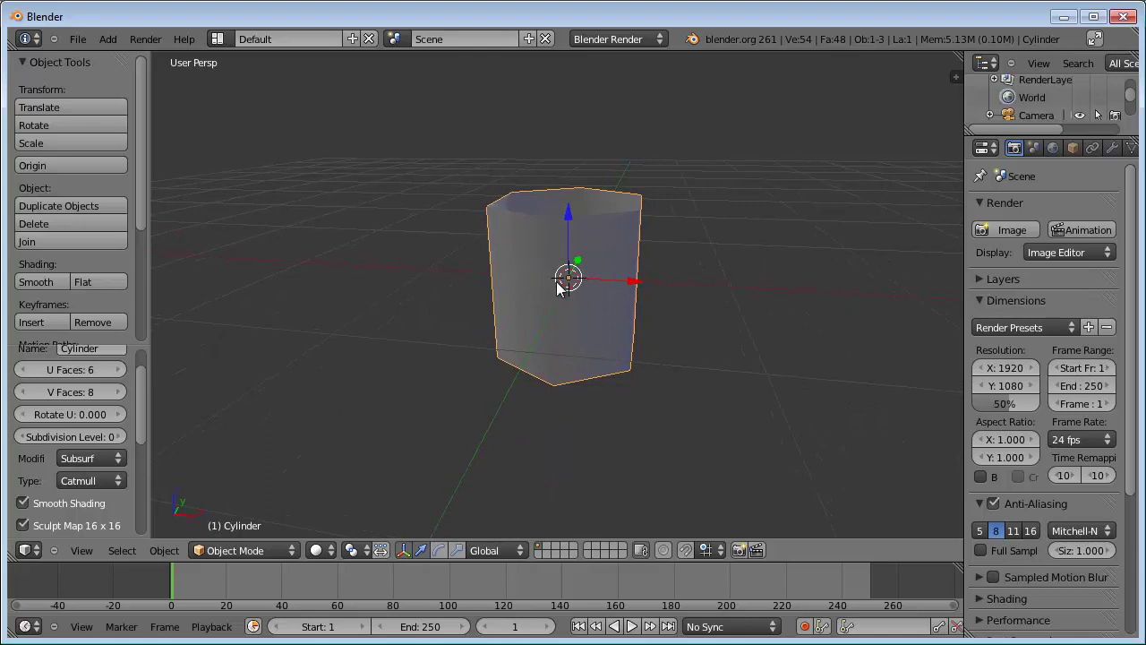
Step: Switch to a zoomed front orthographic view (Numpad 1, Numpad 5) and enter Edit Mode on the cylinder
key(KP_1)
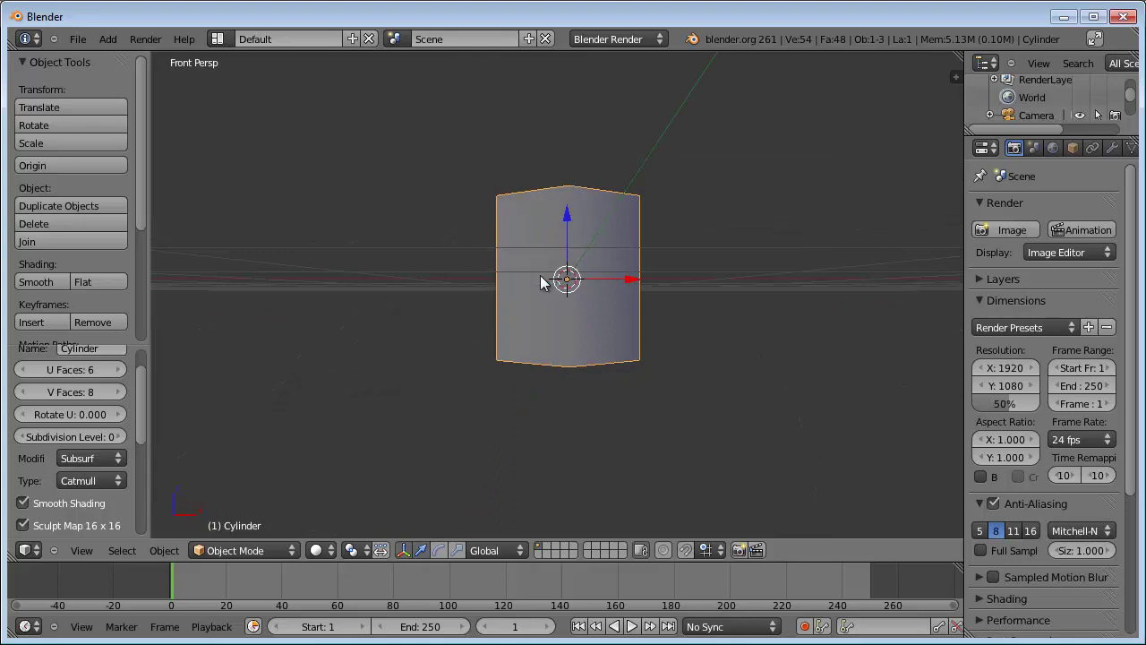
key(KP_5)
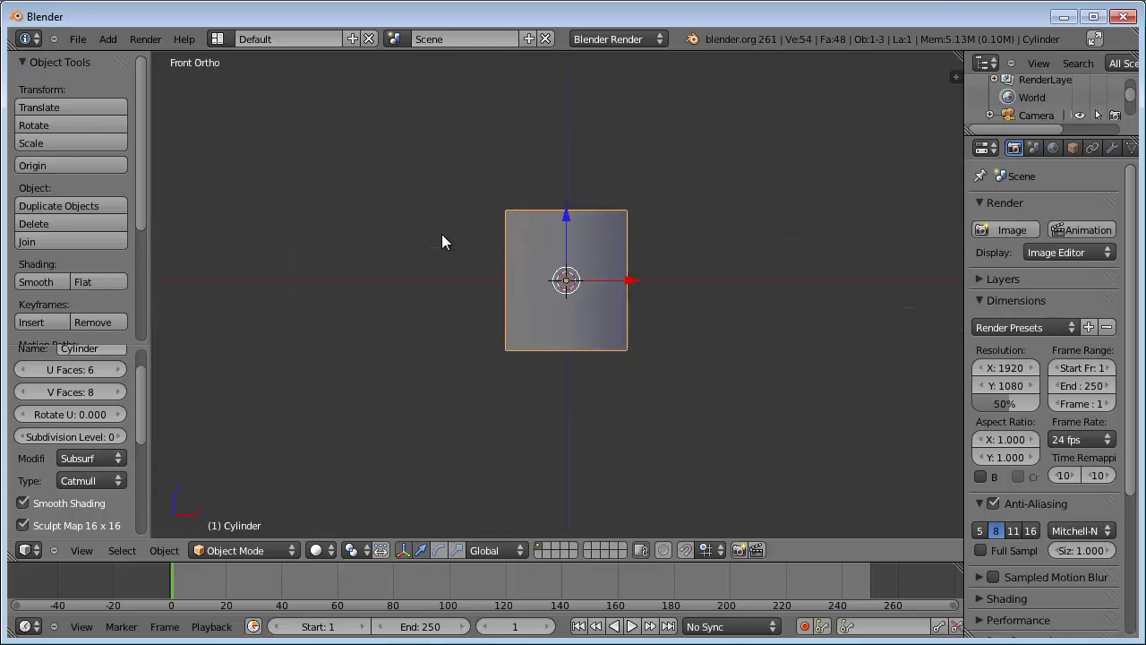
scroll(550, 281, up, 3)
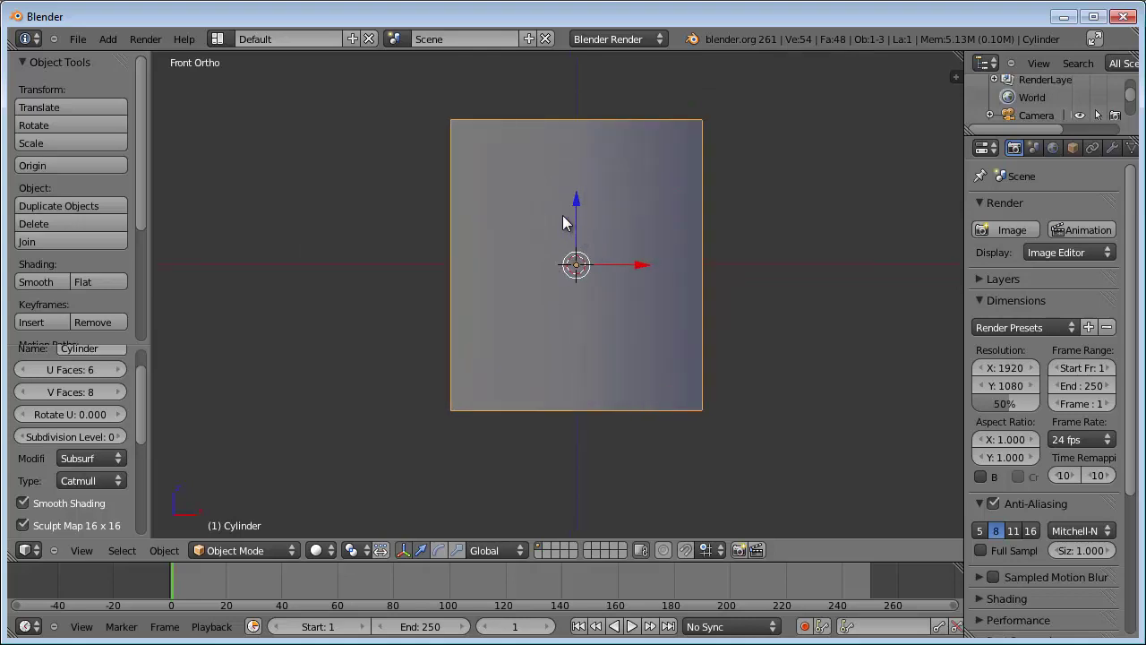
mouse_move(563, 223)
middle_down()
mouse_move(557, 259)
mouse_move(556, 230)
middle_up()
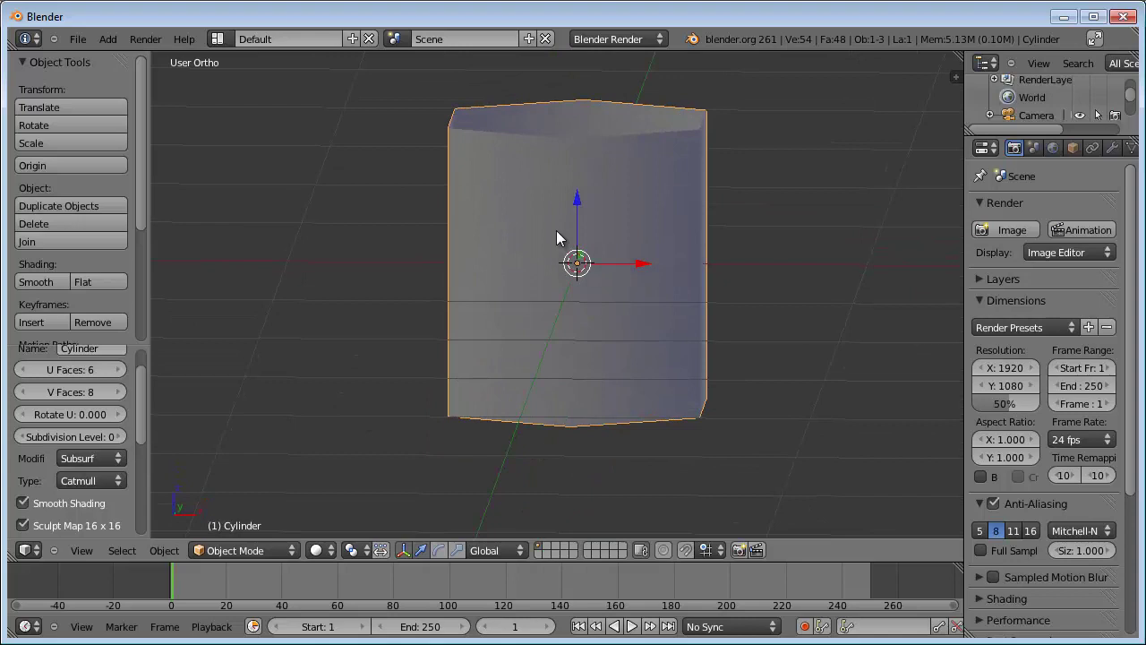
key(KP_1)
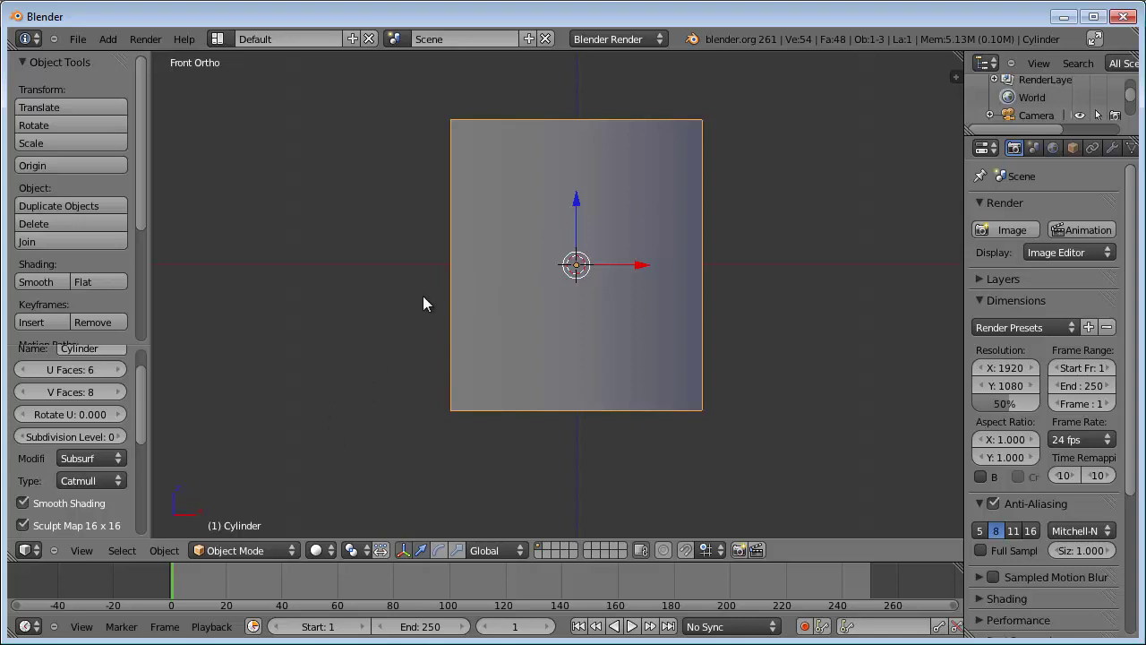
key(Tab)
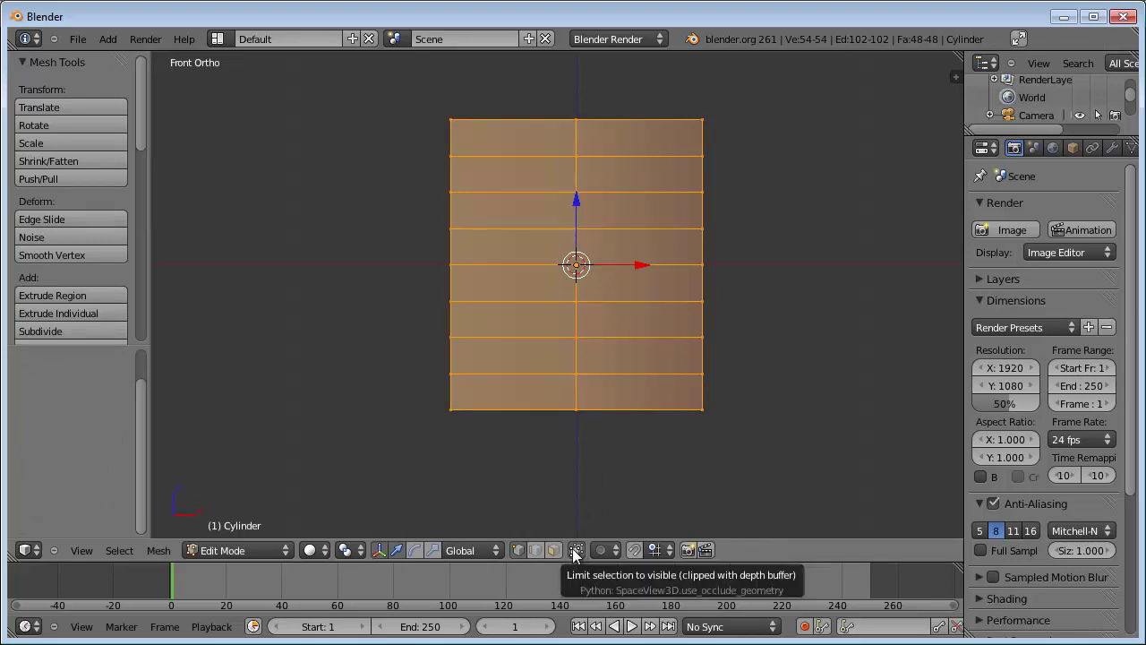
Step: Orbit to look into the open top and select the cylinder's top edge loop
click(575, 555)
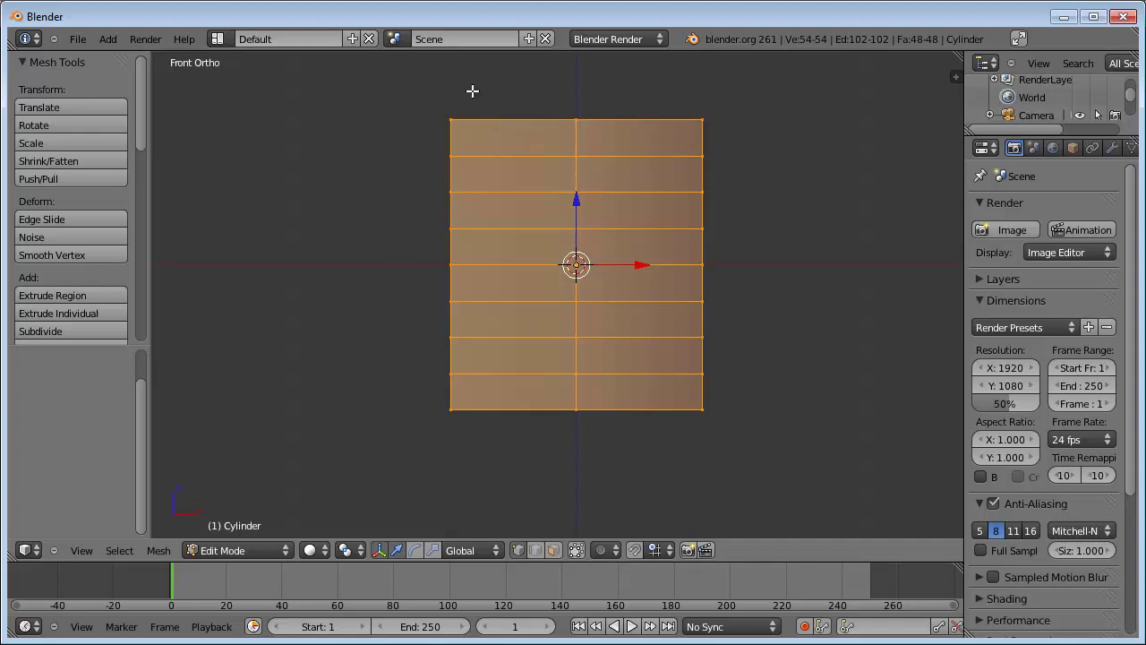
middle_drag(581, 151, 573, 237)
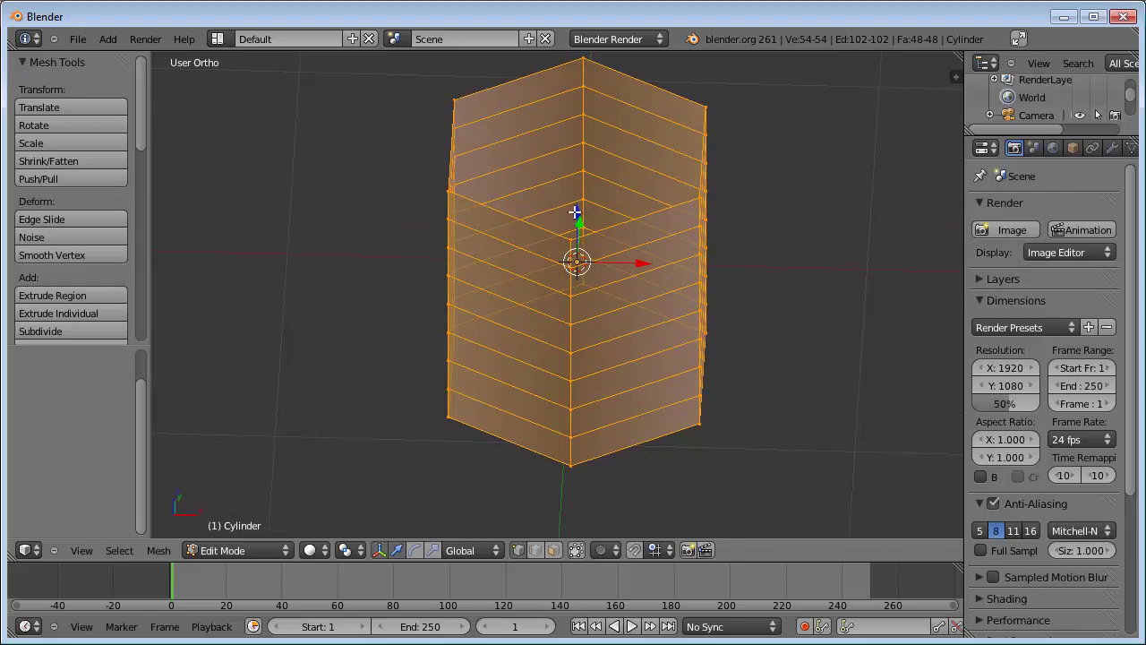
mouse_move(576, 148)
middle_down()
mouse_move(572, 236)
mouse_move(506, 241)
mouse_move(527, 245)
middle_up()
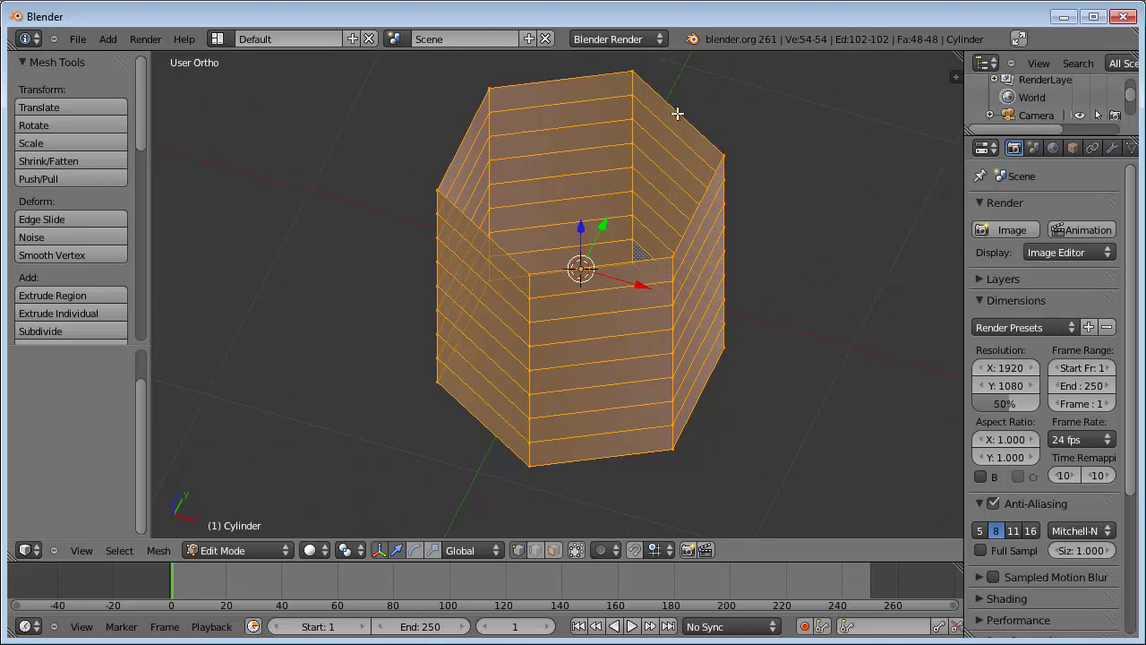
alt+right_click(678, 111)
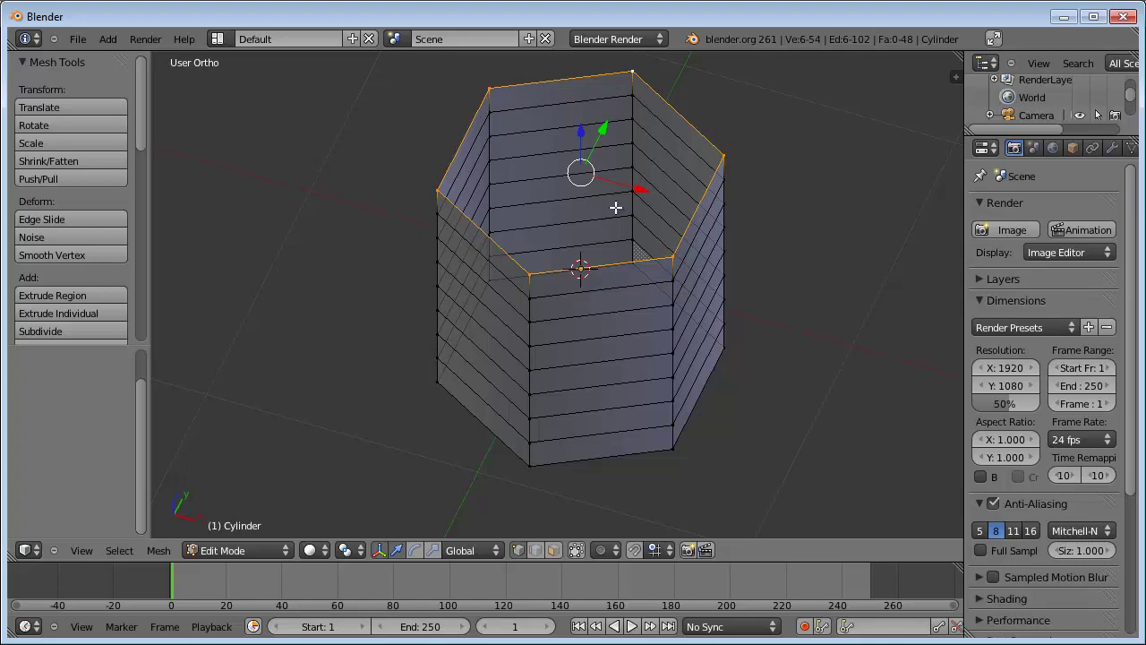
Step: Scale the top rim to 0 into a centre point and level it with the rim along Z
key(s)
key(0)
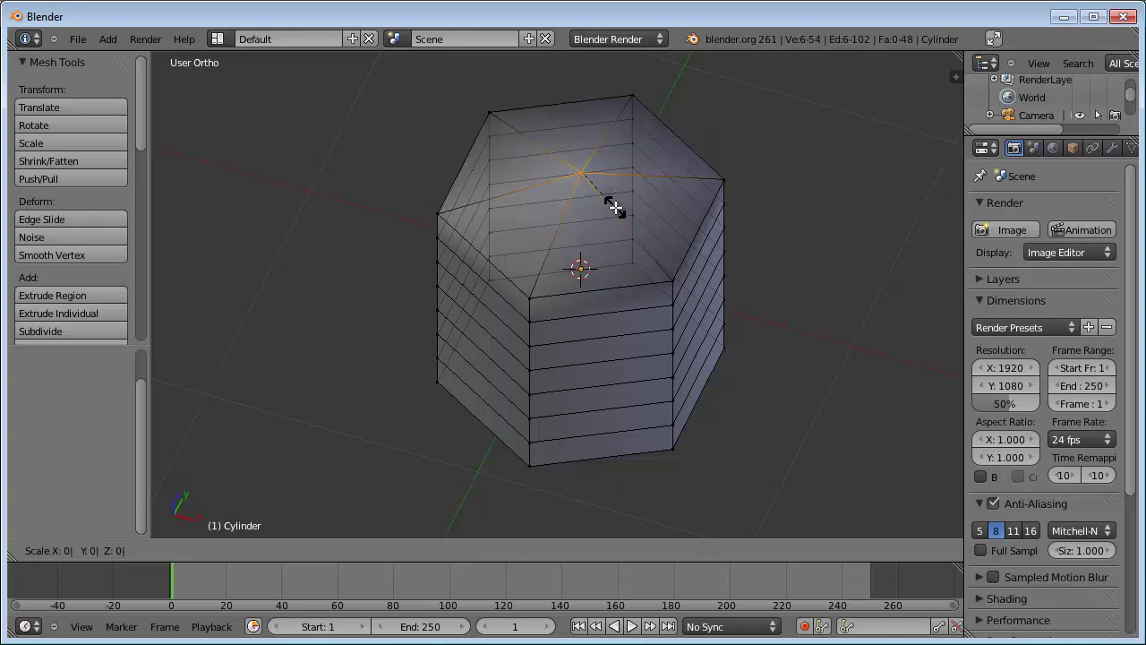
key(Return)
mouse_move(614, 208)
middle_down()
mouse_move(617, 146)
mouse_move(611, 208)
middle_up()
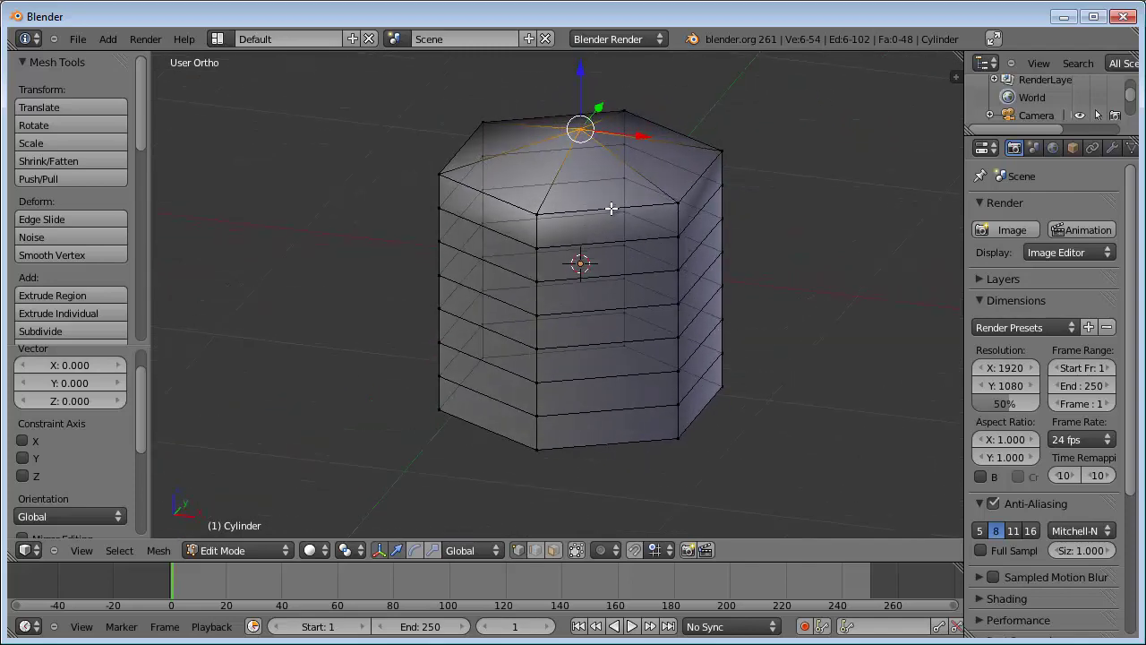
key(KP_1)
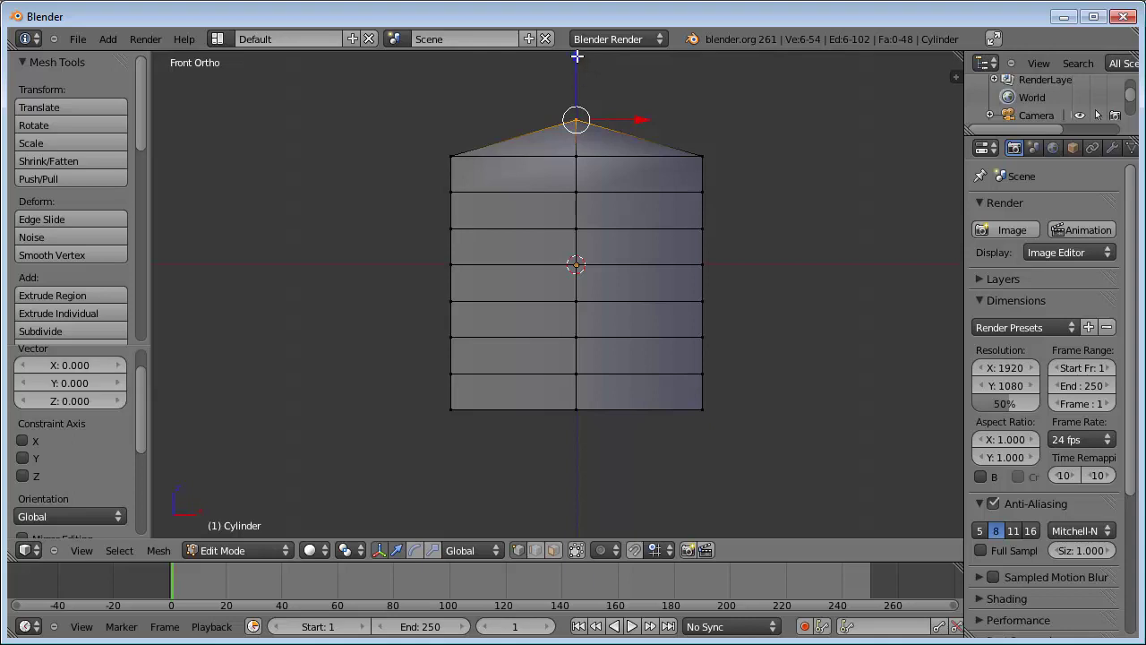
drag(576, 55, 576, 91)
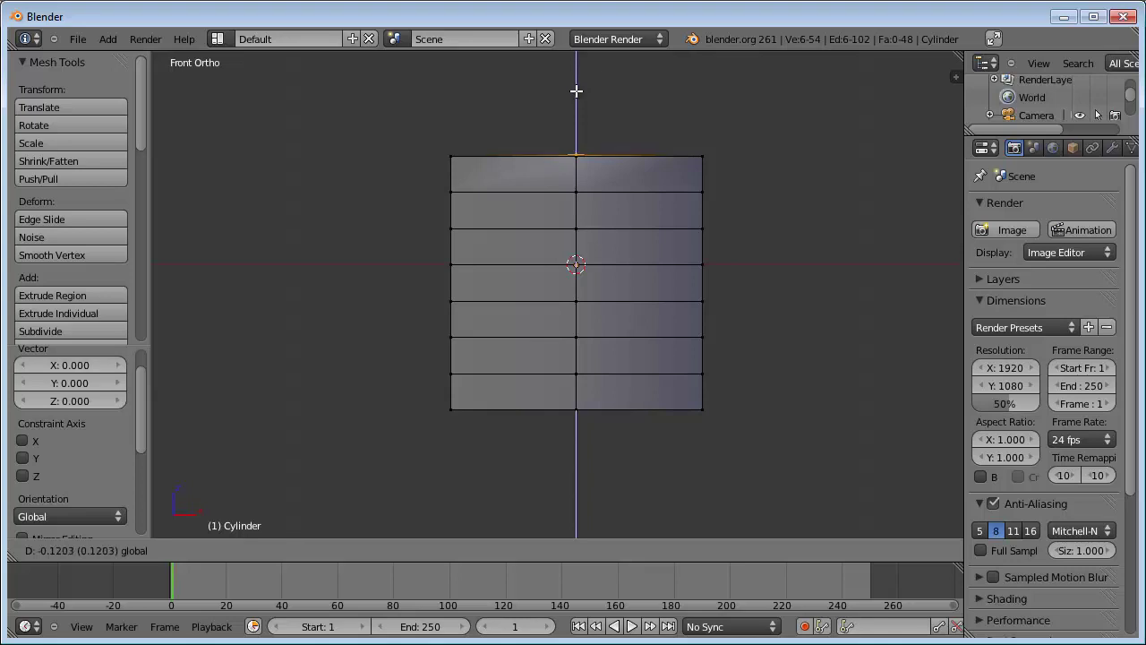
drag(576, 90, 577, 94)
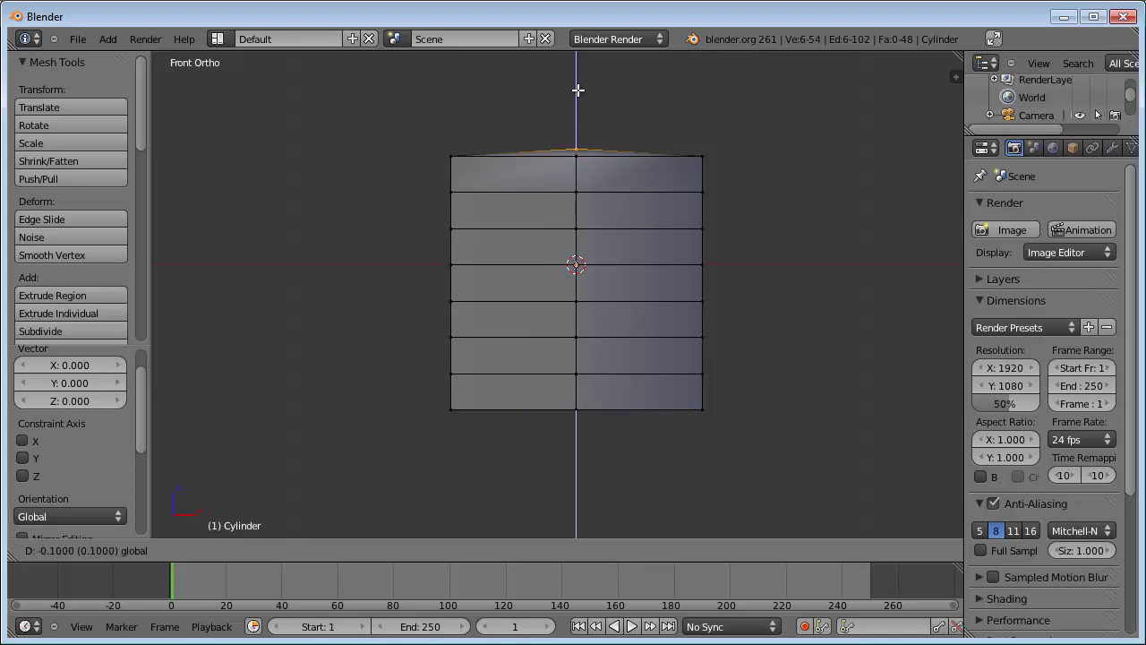
drag(578, 94, 577, 89)
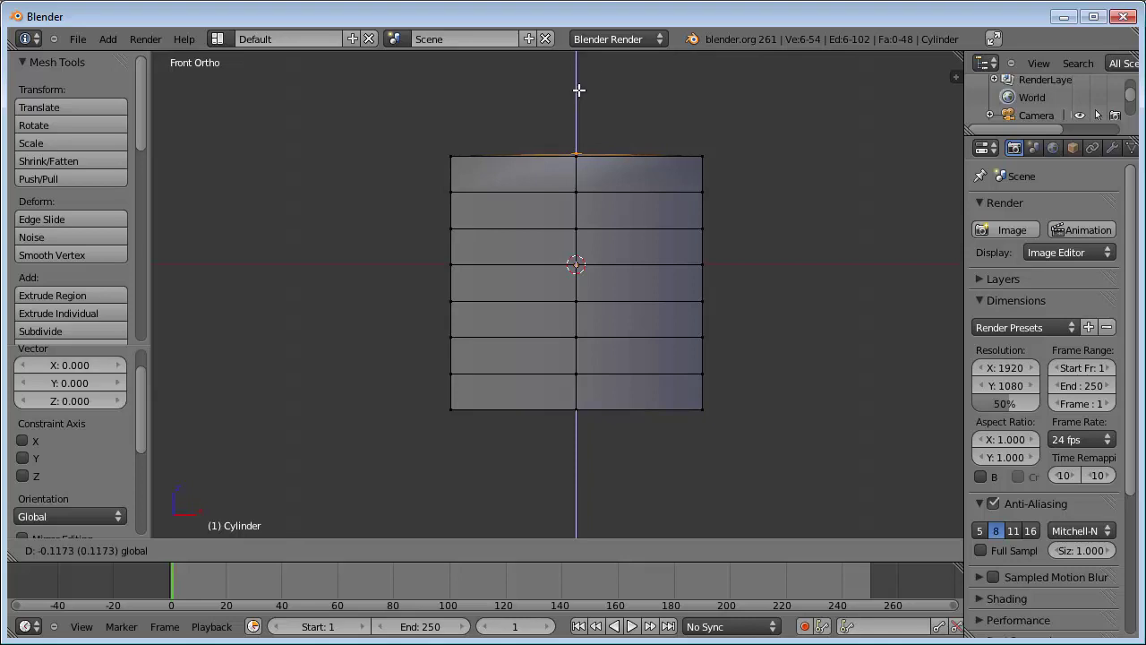
drag(577, 90, 578, 95)
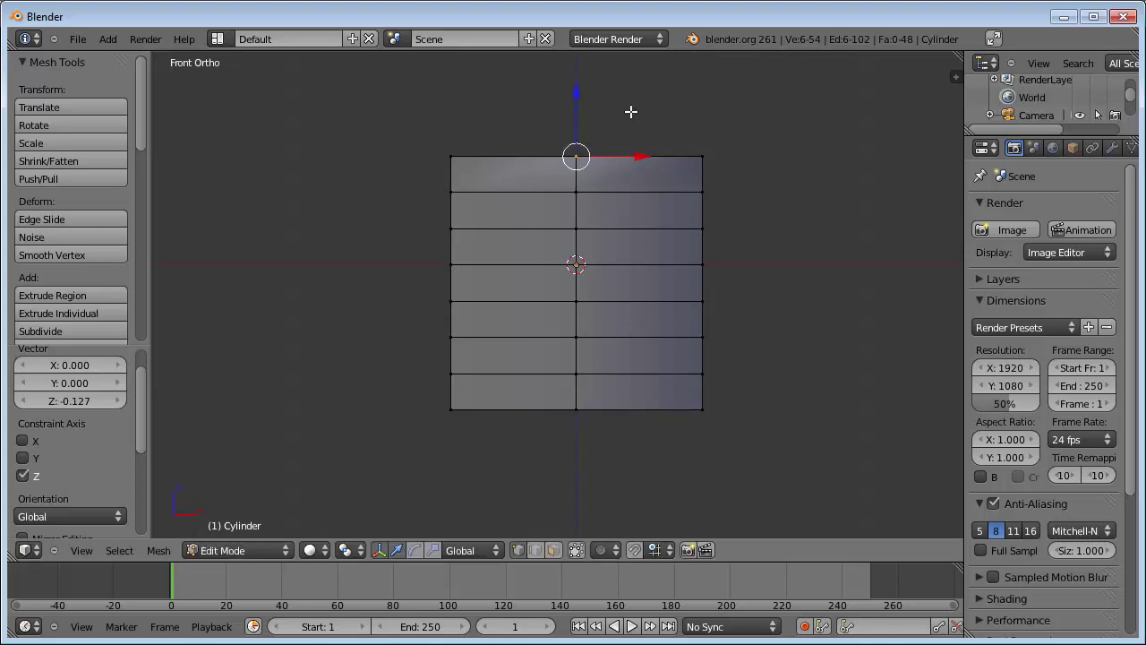
middle_drag(672, 342, 661, 286)
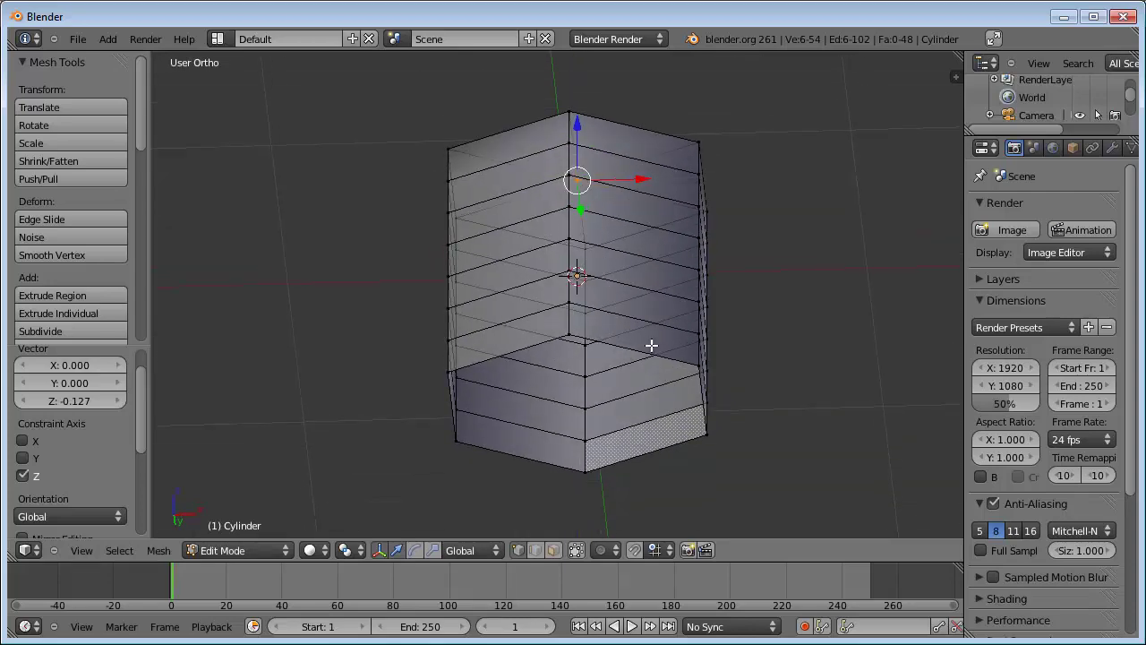
Step: Select the bottom rim, scale it to 0, and move the point along Z level with the bottom edge
alt+right_click(631, 348)
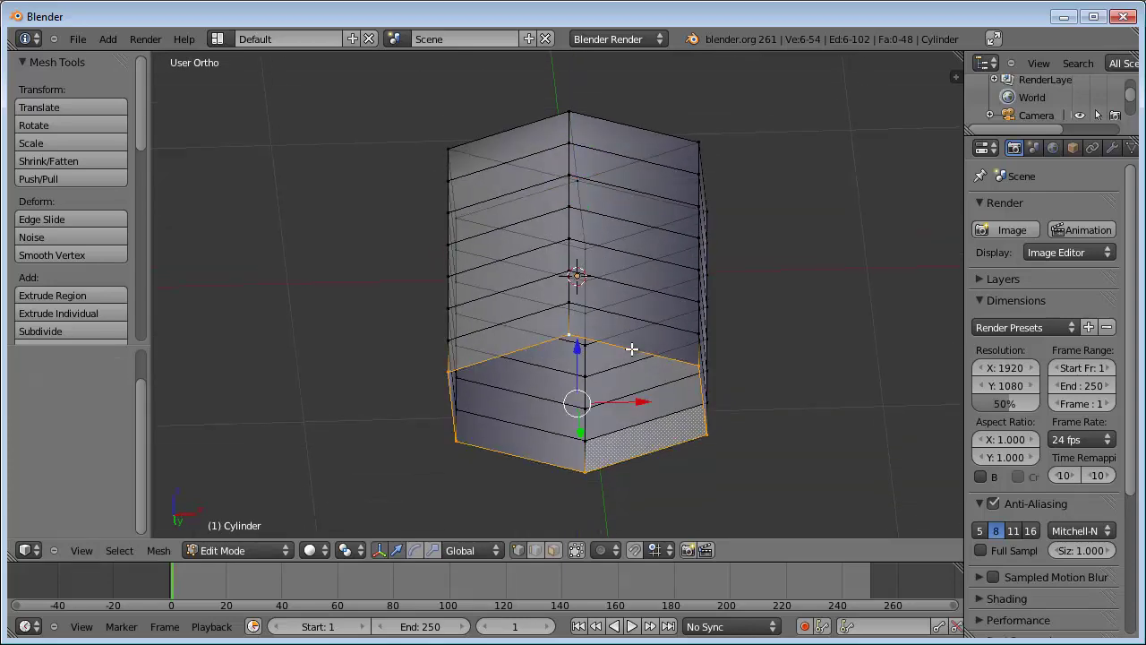
key(s)
key(0)
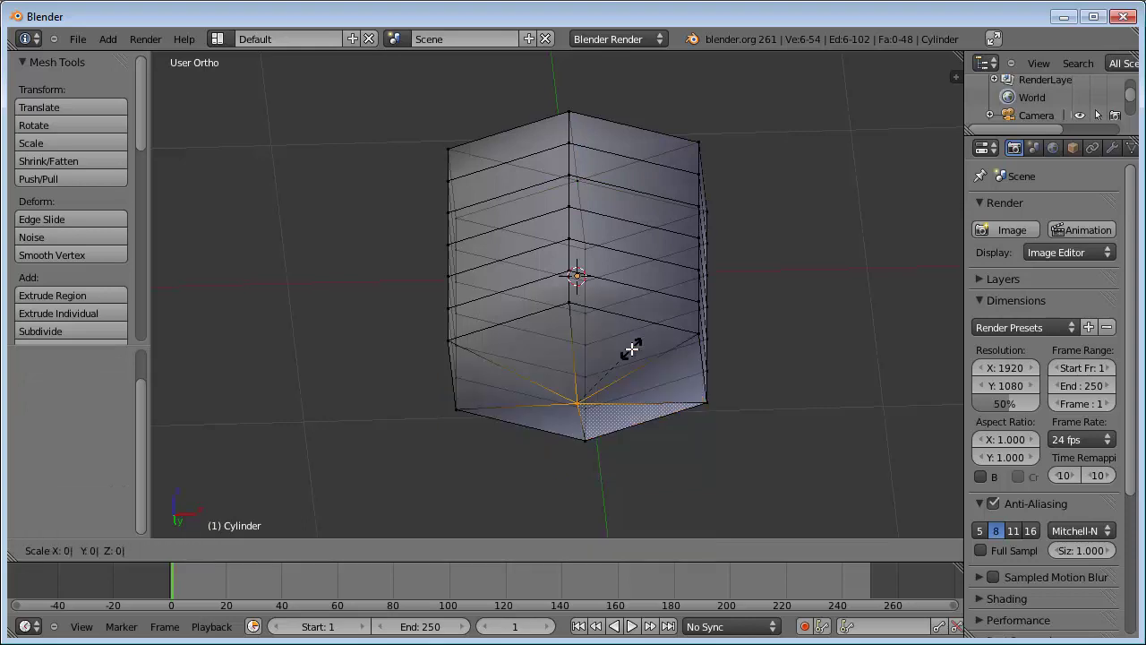
key(Return)
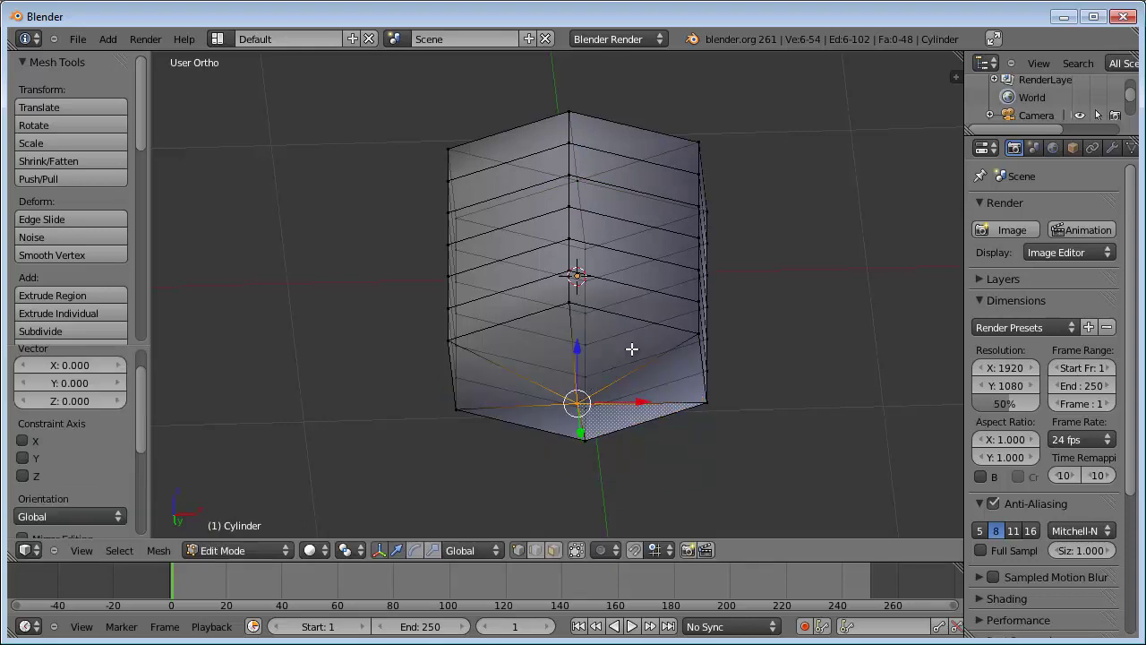
key(KP_1)
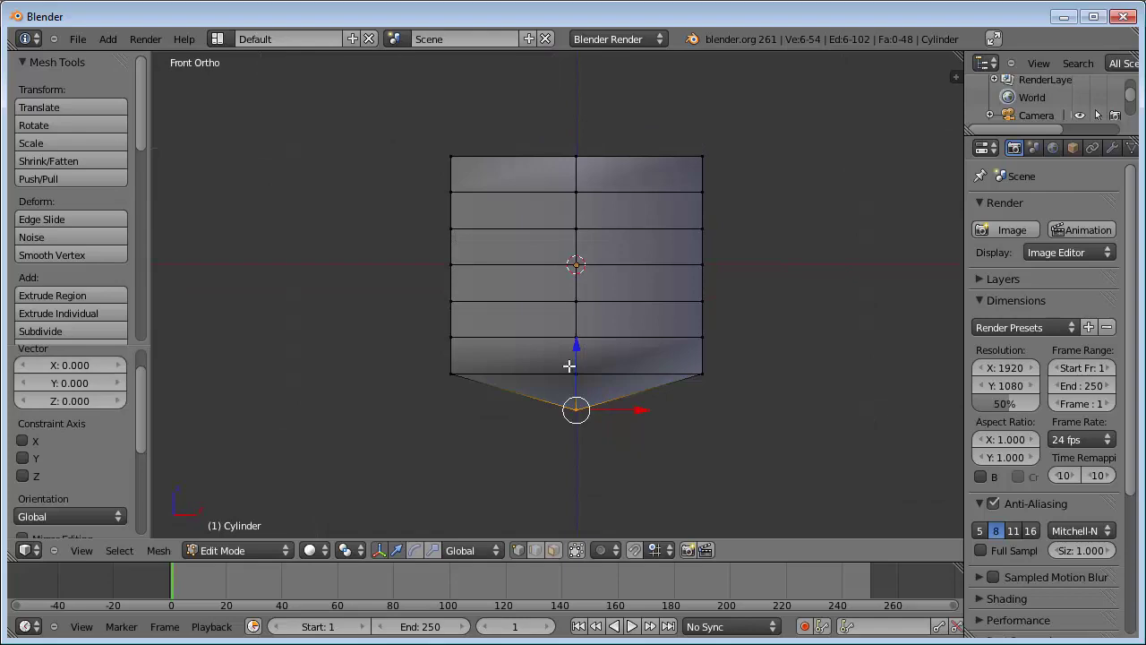
key(g)
key(z)
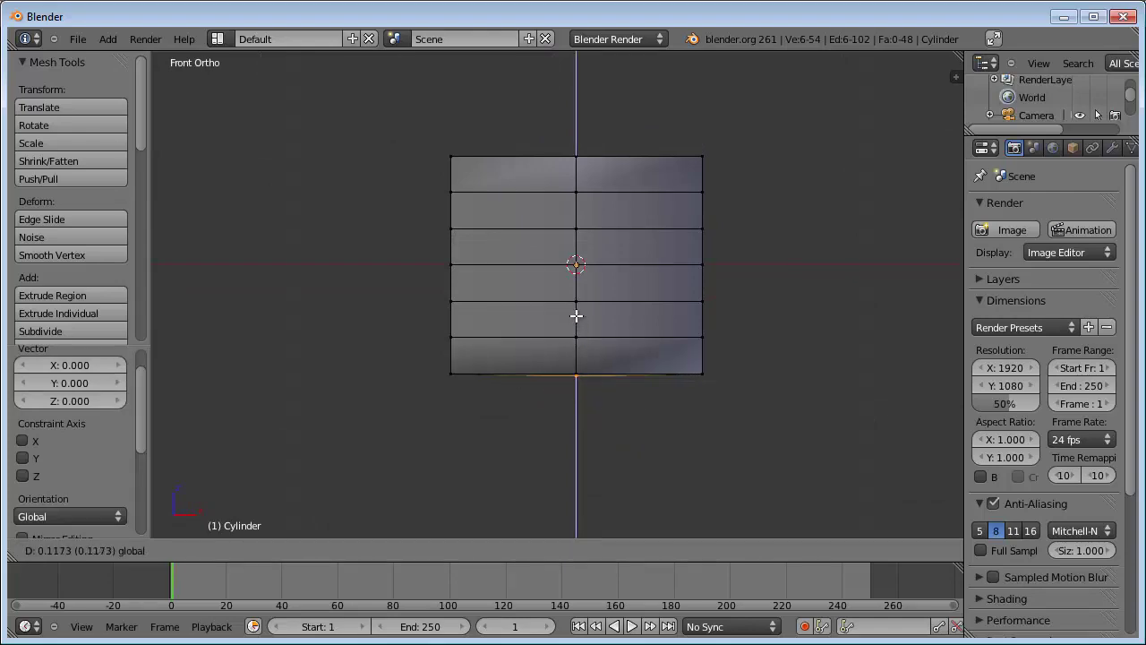
click(580, 317)
Step: Turn on occlude geometry to hide back edges and orbit around the capped cylinder
mouse_move(590, 318)
middle_down()
mouse_move(505, 270)
mouse_move(451, 417)
mouse_move(596, 403)
mouse_move(665, 289)
mouse_move(563, 417)
mouse_move(545, 368)
mouse_move(546, 310)
mouse_move(549, 359)
mouse_move(511, 332)
middle_up()
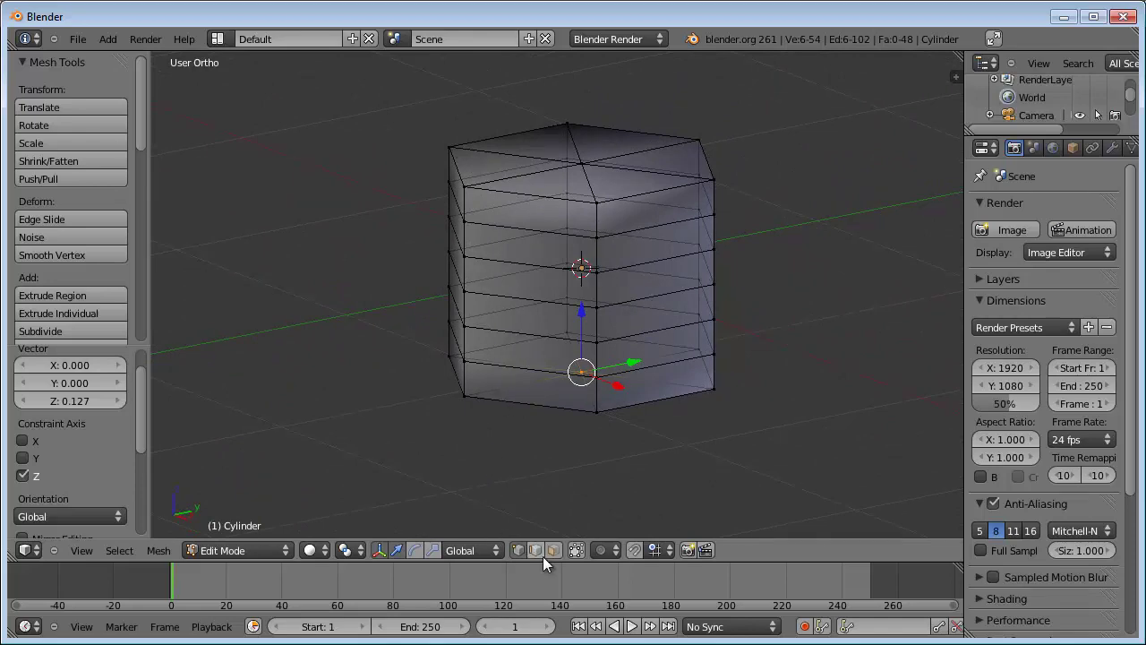
click(576, 550)
mouse_move(566, 327)
middle_down()
mouse_move(573, 349)
mouse_move(566, 334)
middle_up()
Step: Return the hexagonal cylinder to Object Mode and set its shading to Flat
key(Tab)
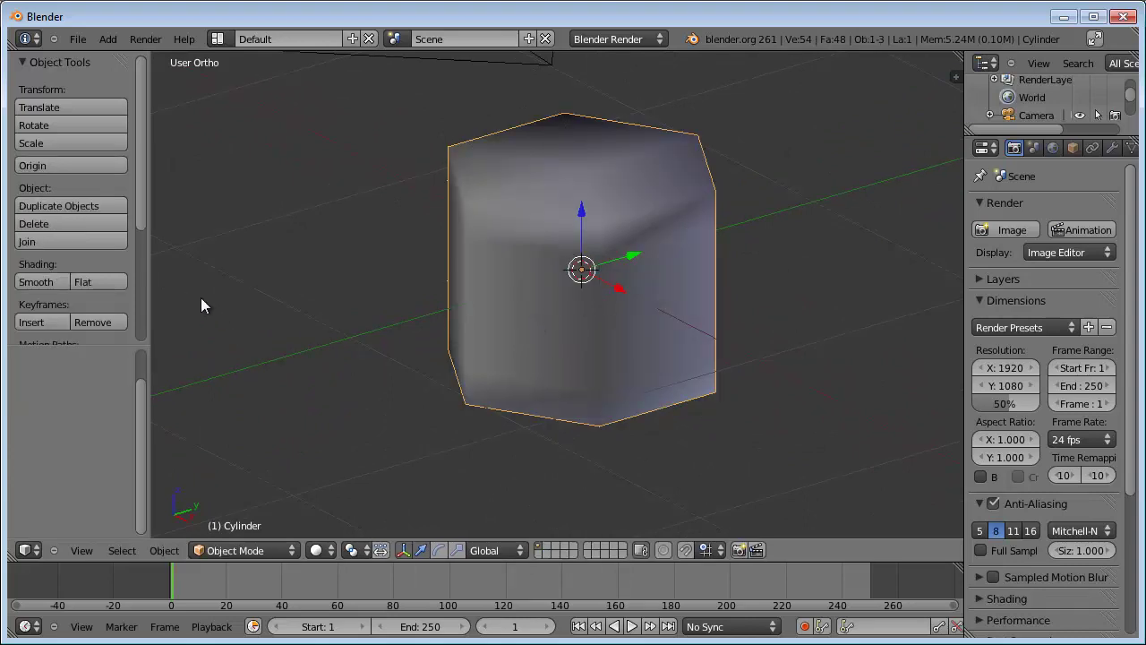
drag(143, 185, 140, 240)
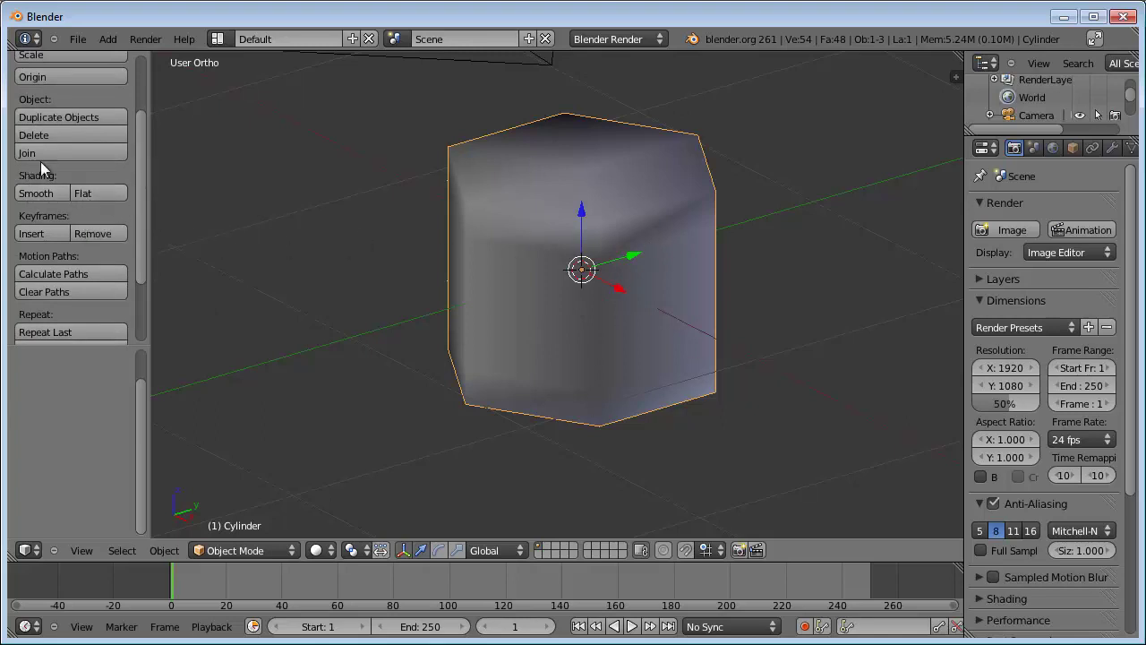
click(93, 194)
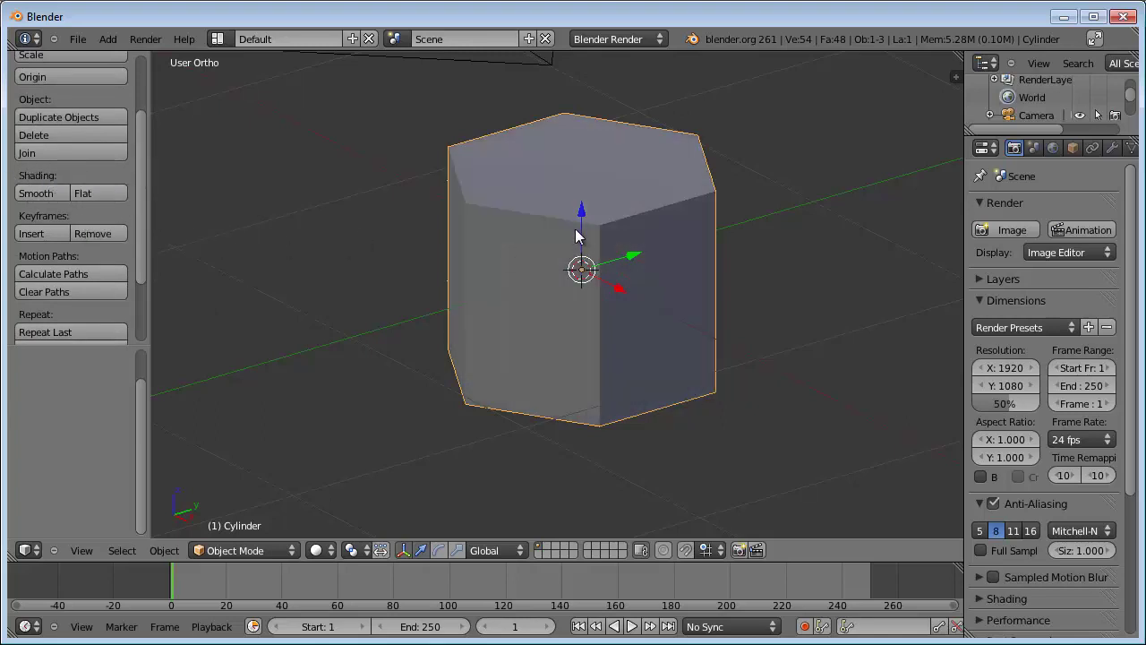
mouse_move(582, 239)
middle_down()
mouse_move(557, 346)
mouse_move(455, 284)
mouse_move(535, 233)
mouse_move(540, 290)
mouse_move(543, 278)
middle_up()
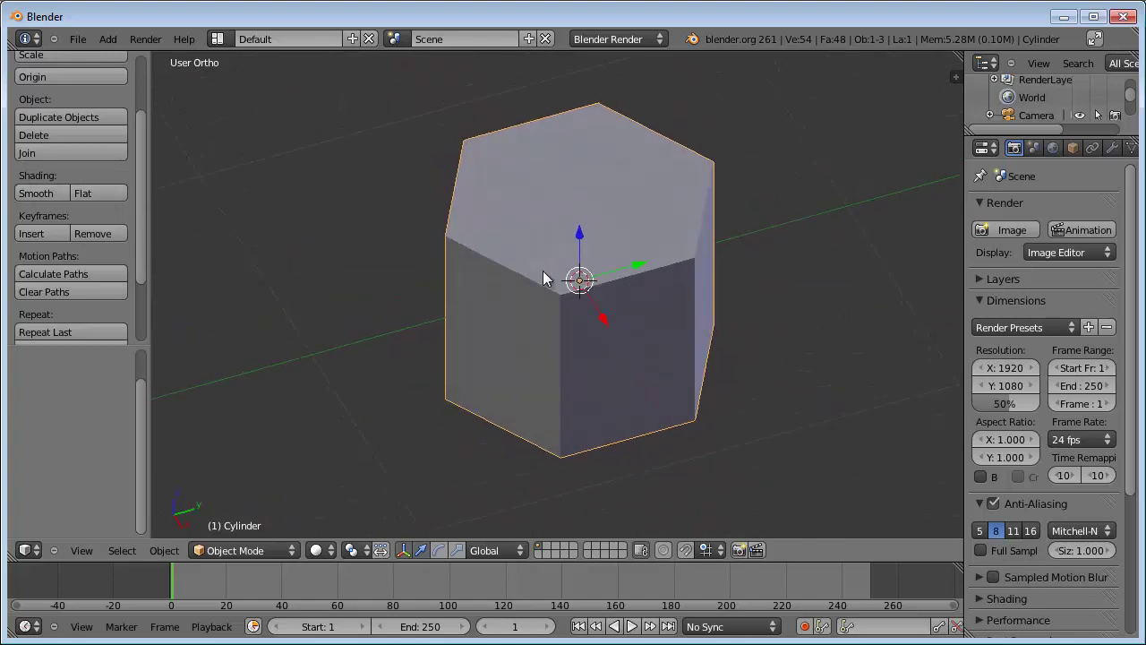
click(36, 193)
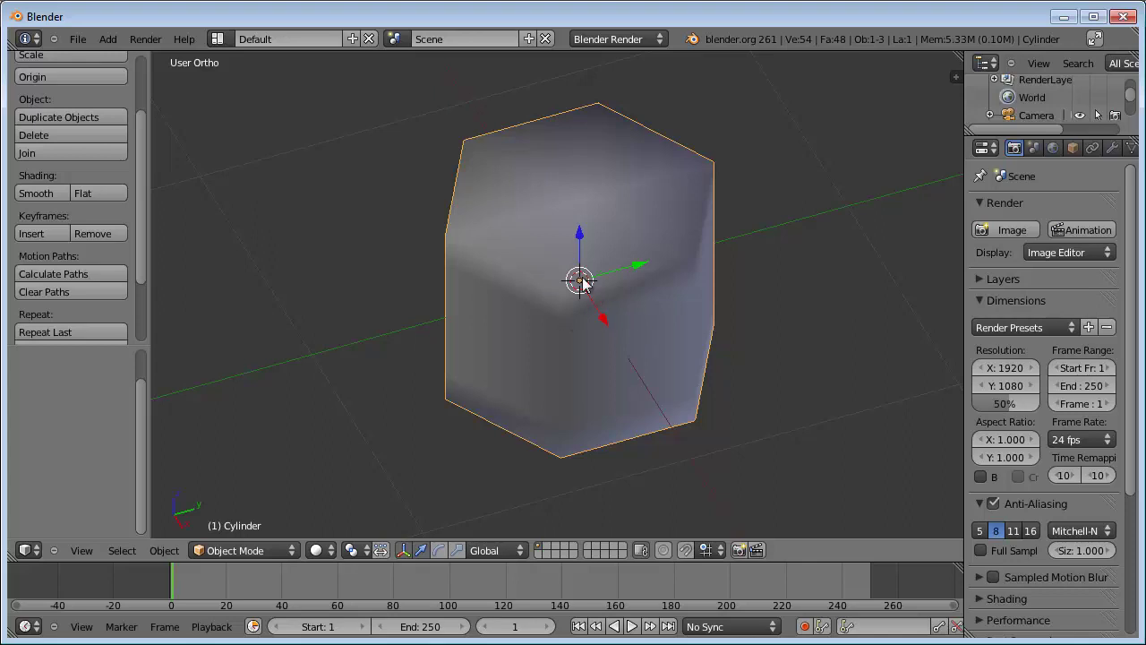
click(98, 195)
mouse_move(633, 330)
middle_down()
mouse_move(564, 238)
mouse_move(525, 274)
mouse_move(520, 322)
mouse_move(553, 331)
mouse_move(522, 313)
mouse_move(544, 328)
middle_up()
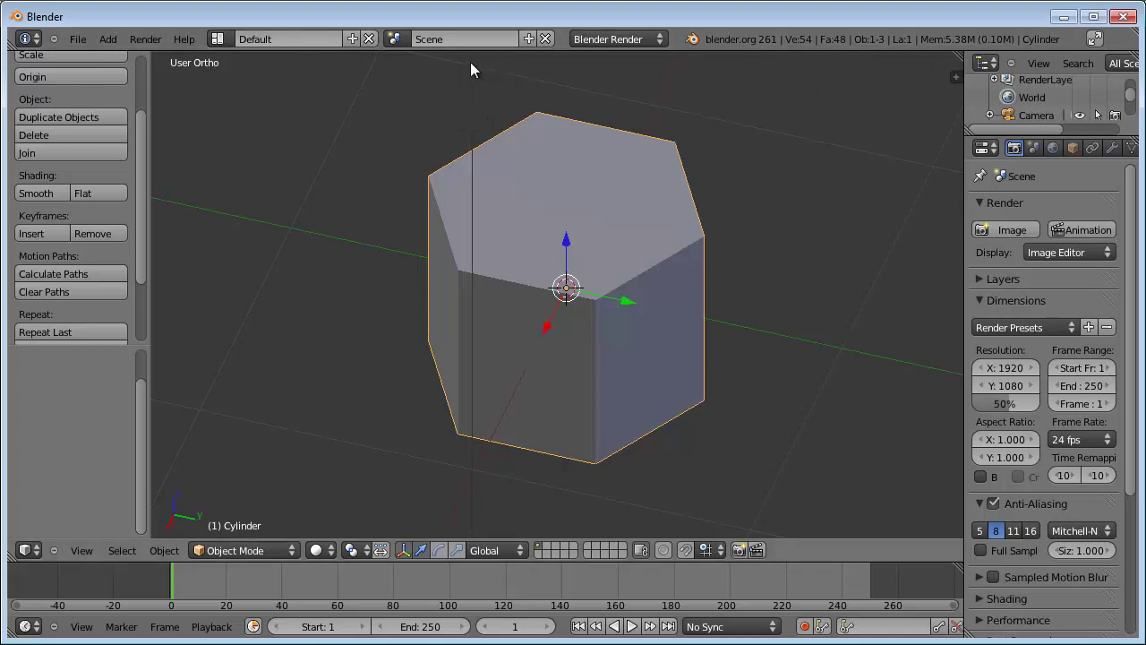
Step: Switch the screen layout from the Info header dropdown to UV Editing
click(217, 40)
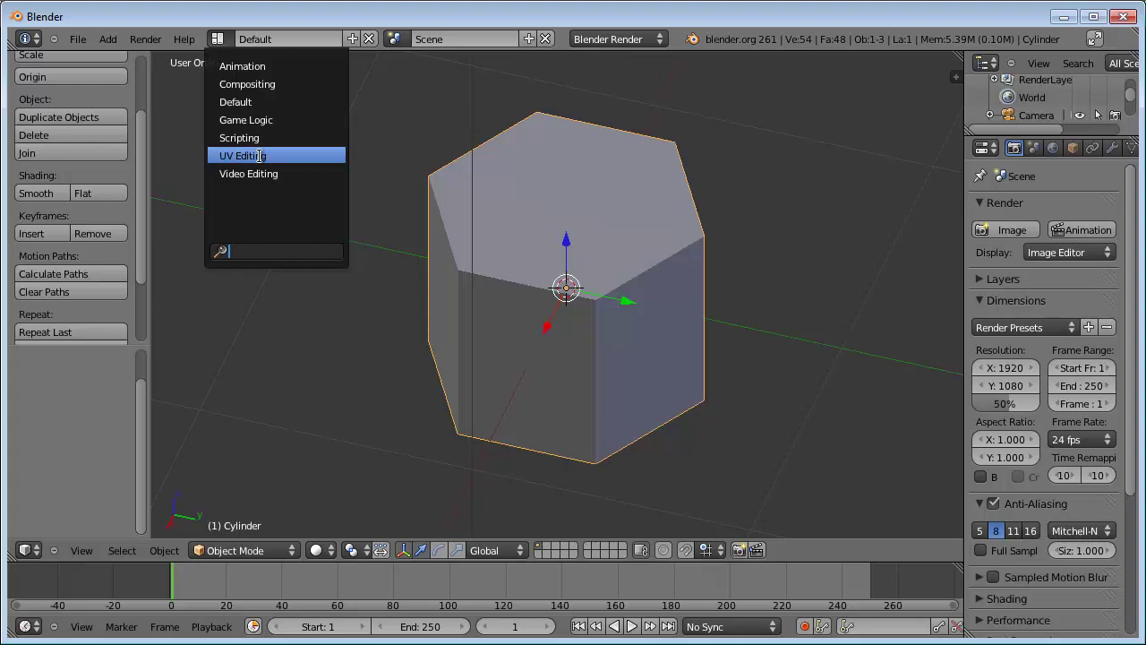
click(259, 155)
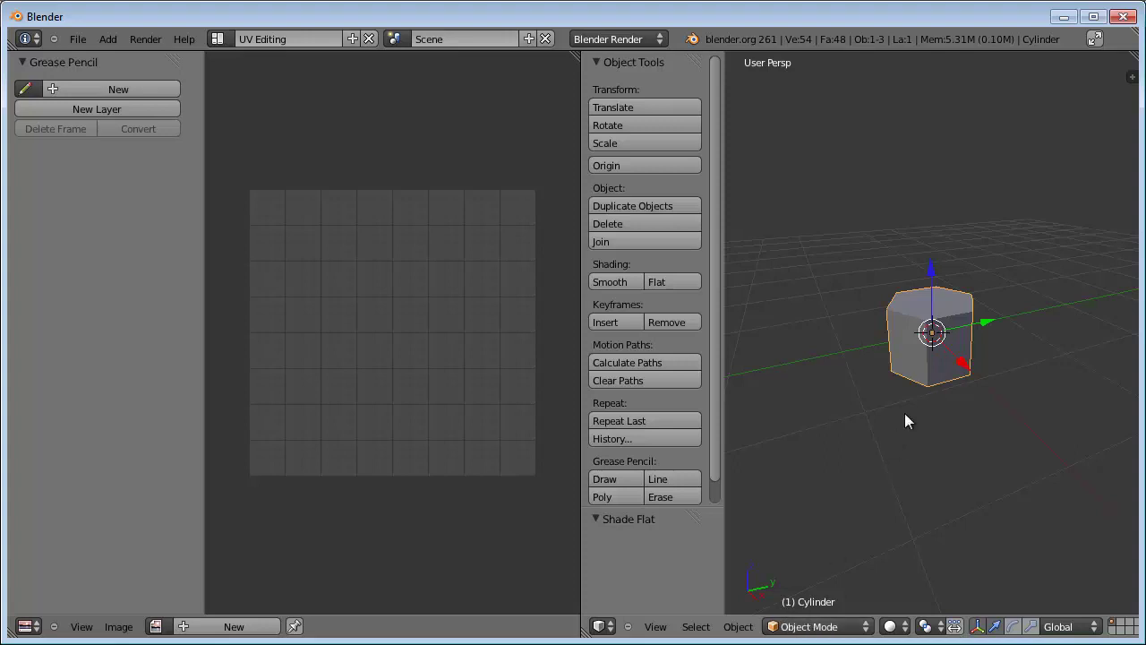
Step: Enter Edit Mode, zoom the UV editor, and select the entire cylinder mesh
key(Tab)
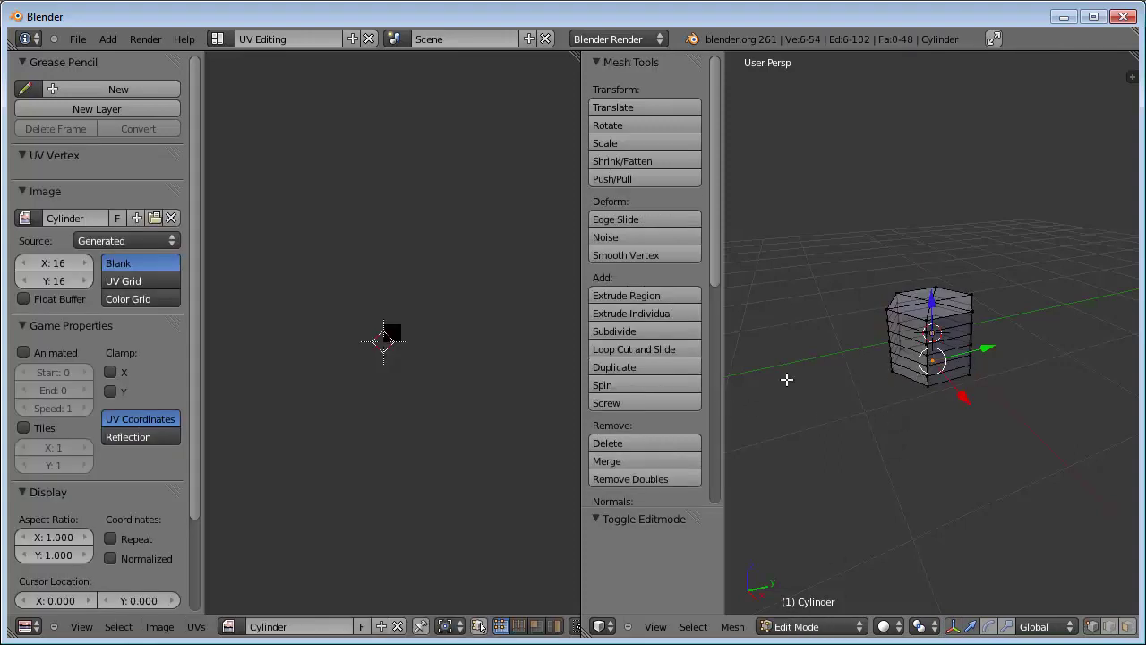
scroll(471, 394, up, 2)
scroll(479, 389, up, 5)
scroll(480, 389, up, 3)
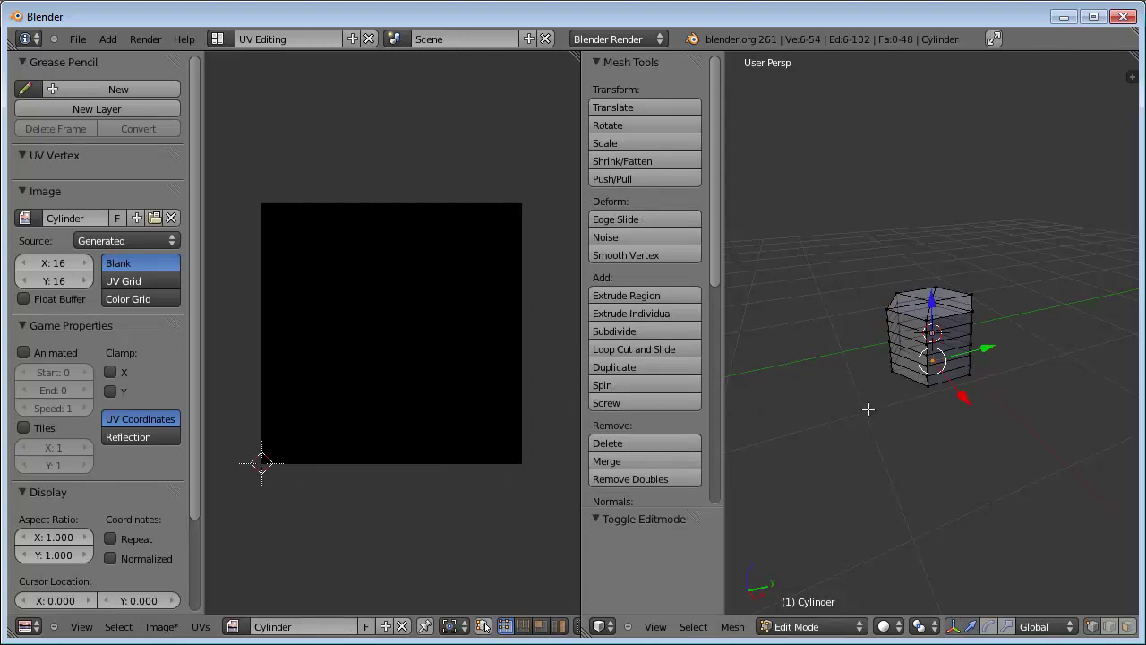
click(694, 626)
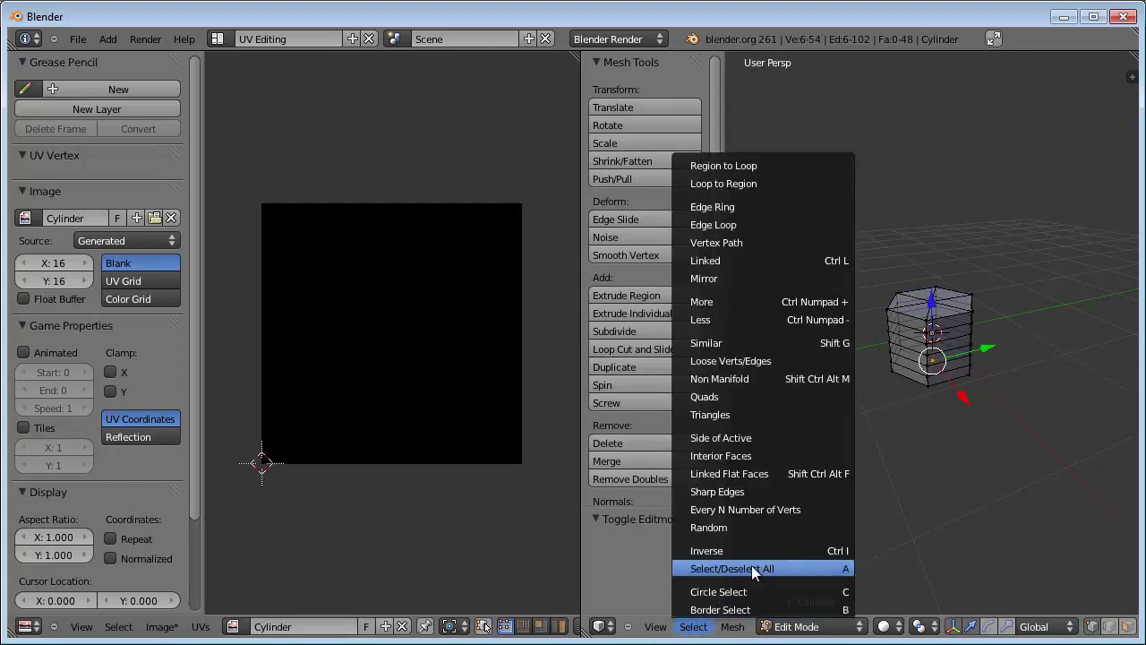
click(831, 566)
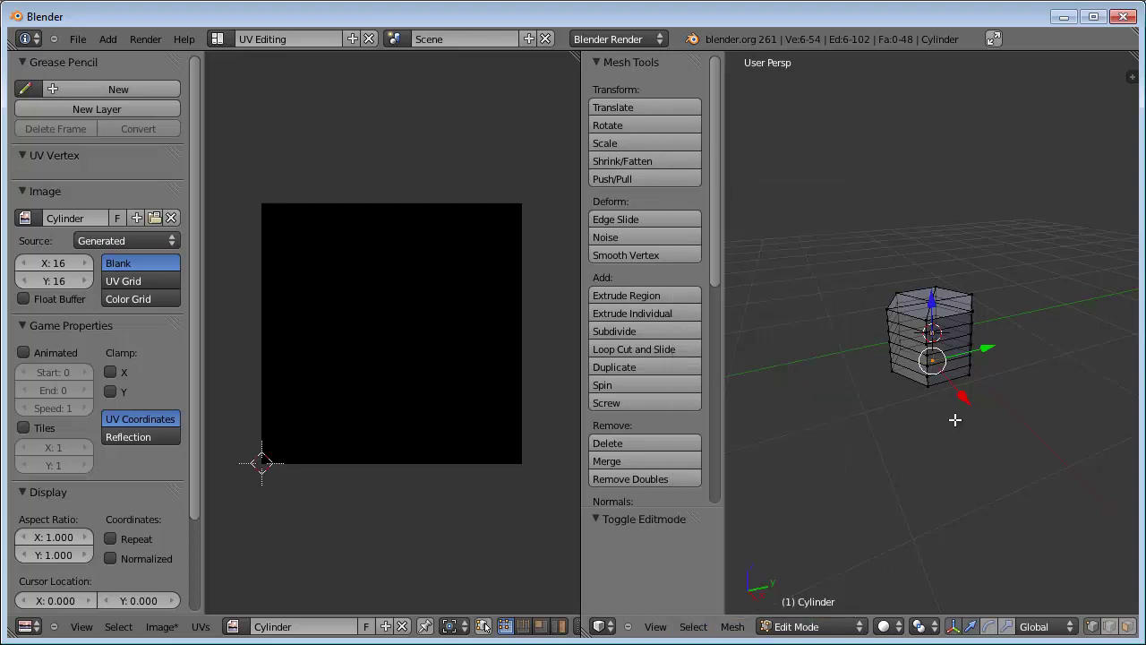
key(a)
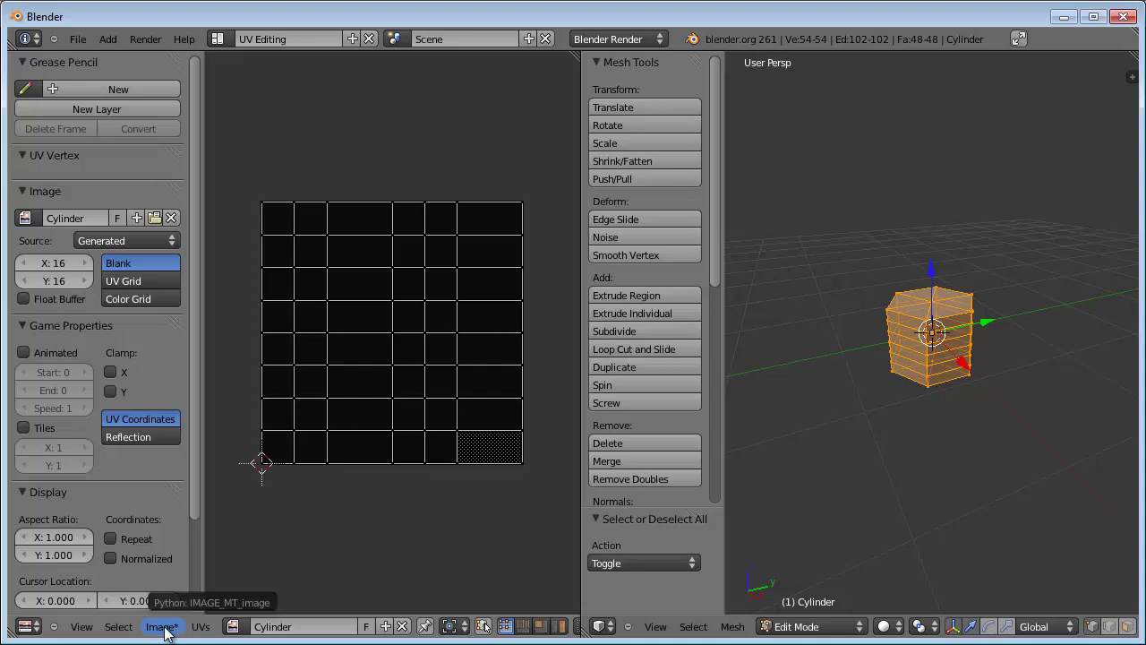
Step: Bake the cylinder into a multicoloured sculpt map image, then switch back to Object Mode
click(163, 627)
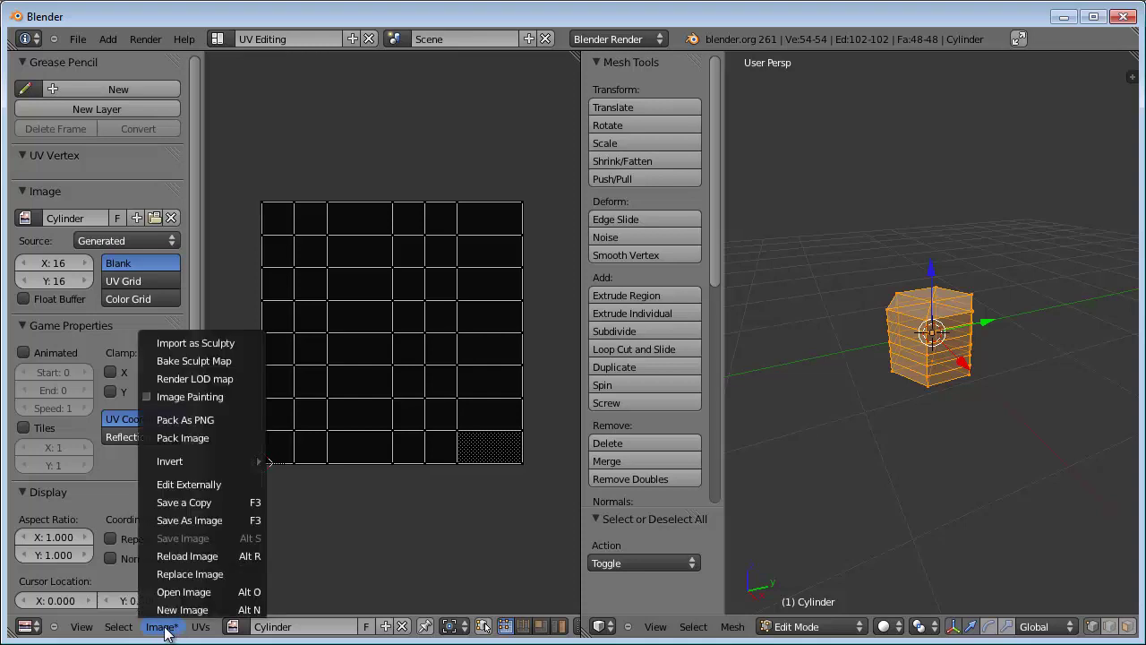
click(205, 359)
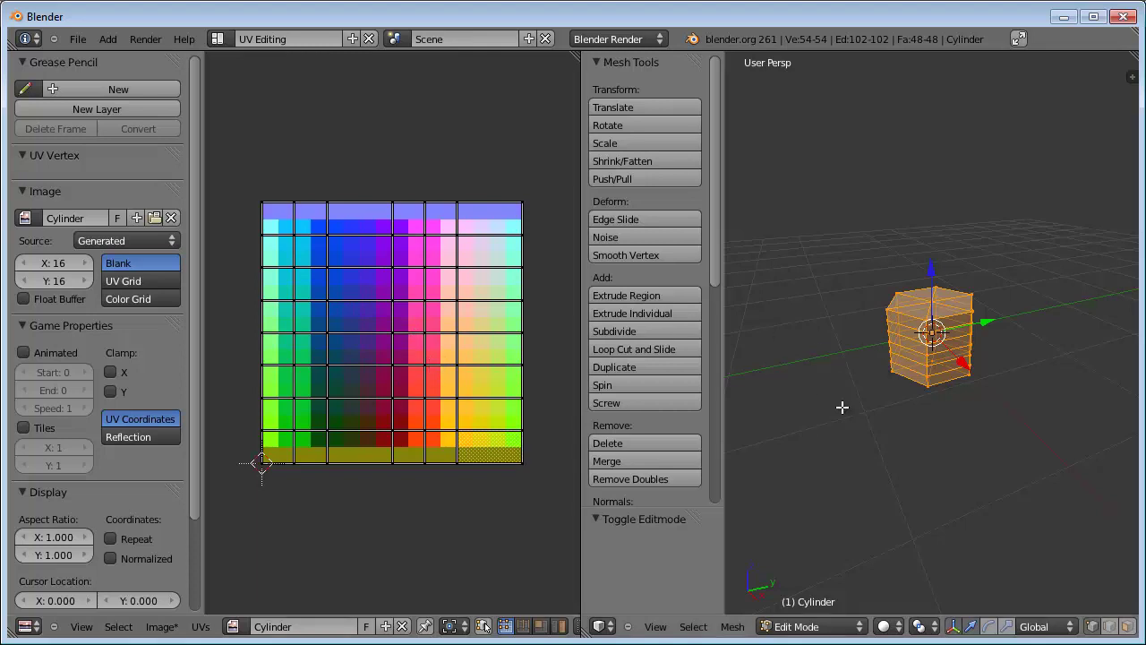
click(847, 630)
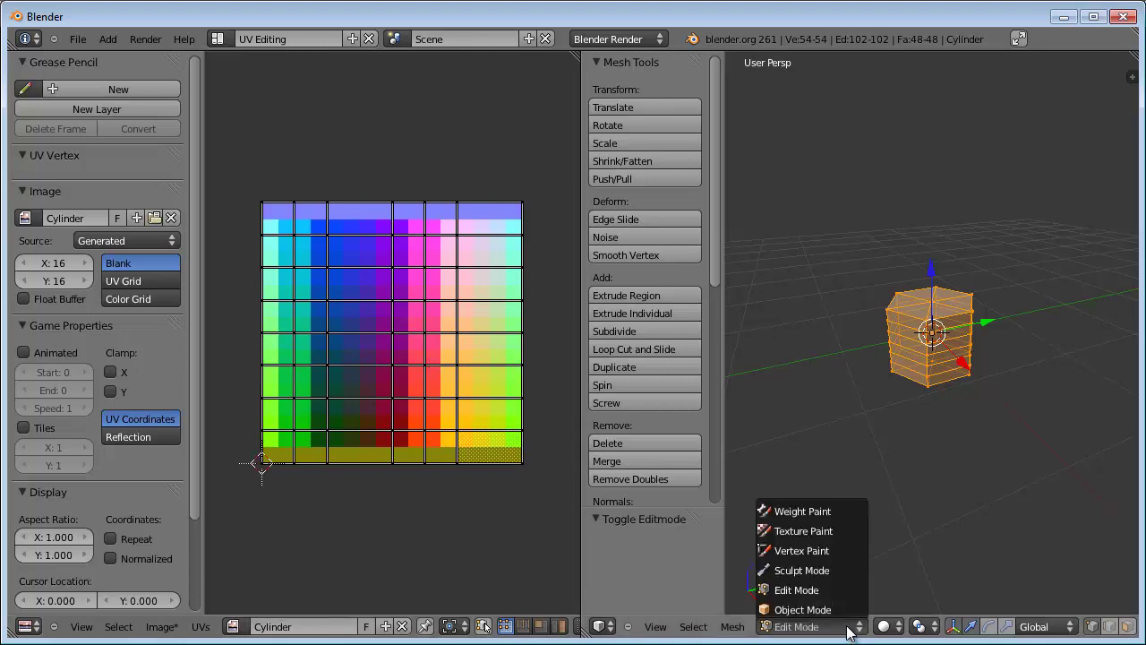
click(840, 613)
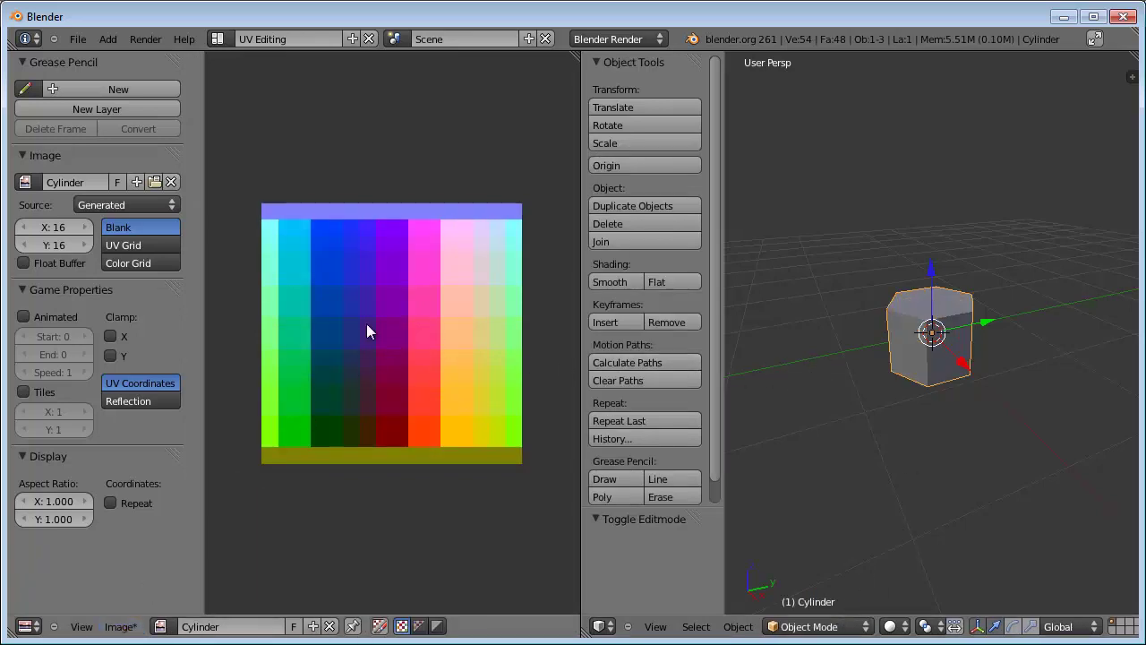
Step: Import the baked map as sculpty Cylinder.001 and raise it 1.091 on Z above the original
click(118, 626)
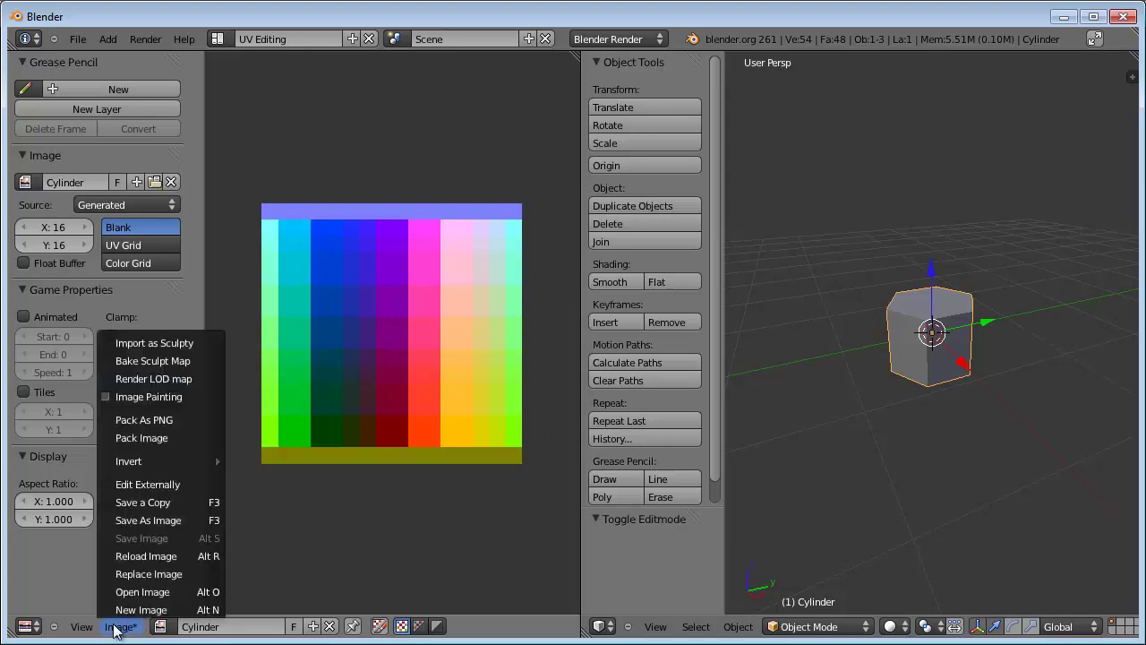
click(145, 342)
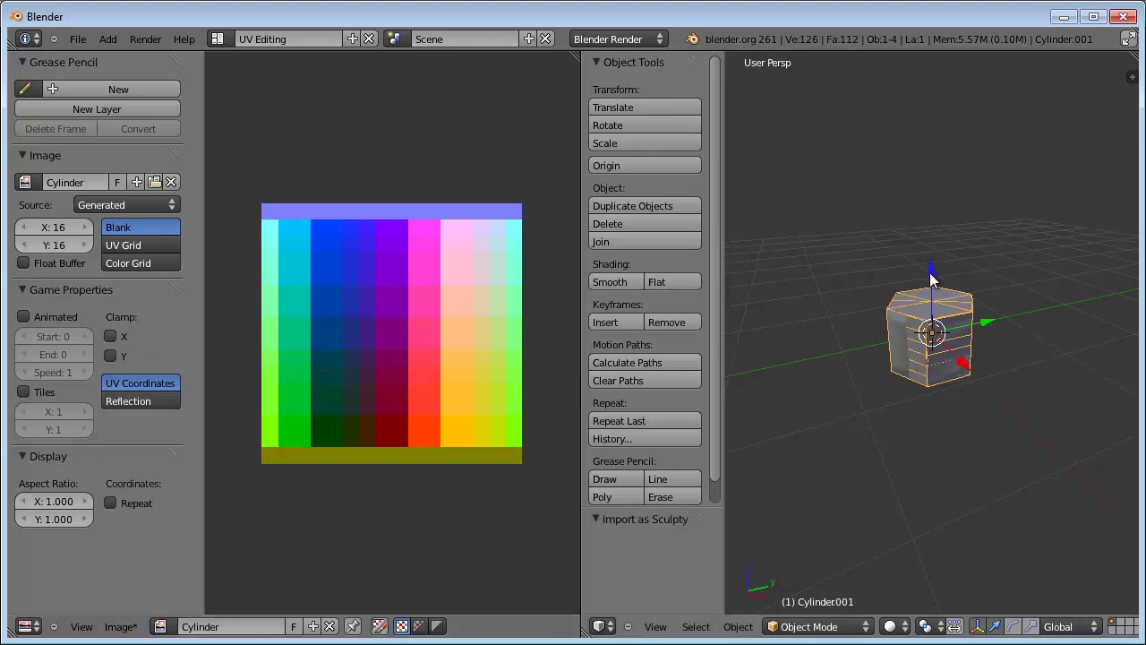
key(g)
key(z)
click(934, 188)
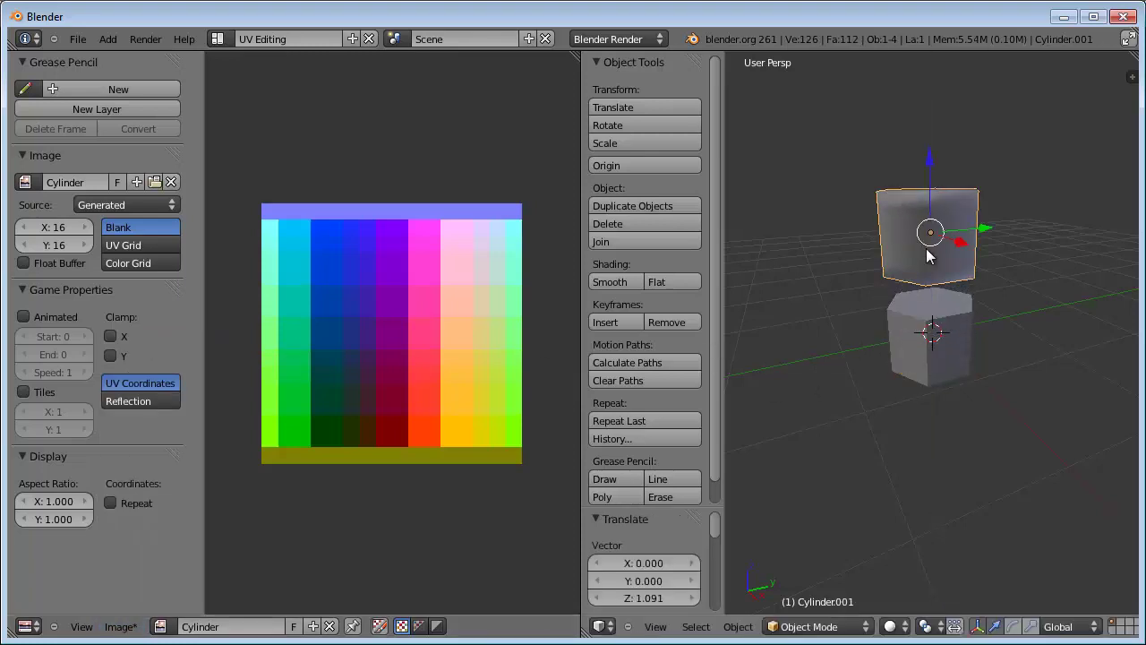
mouse_move(938, 295)
middle_down()
mouse_move(985, 328)
mouse_move(1108, 266)
mouse_move(1032, 315)
mouse_move(944, 256)
mouse_move(934, 302)
mouse_move(928, 283)
mouse_move(951, 262)
mouse_move(1060, 266)
mouse_move(951, 255)
mouse_move(899, 330)
mouse_move(896, 378)
mouse_move(904, 254)
mouse_move(884, 311)
mouse_move(888, 272)
mouse_move(973, 243)
mouse_move(978, 254)
mouse_move(875, 285)
middle_up()
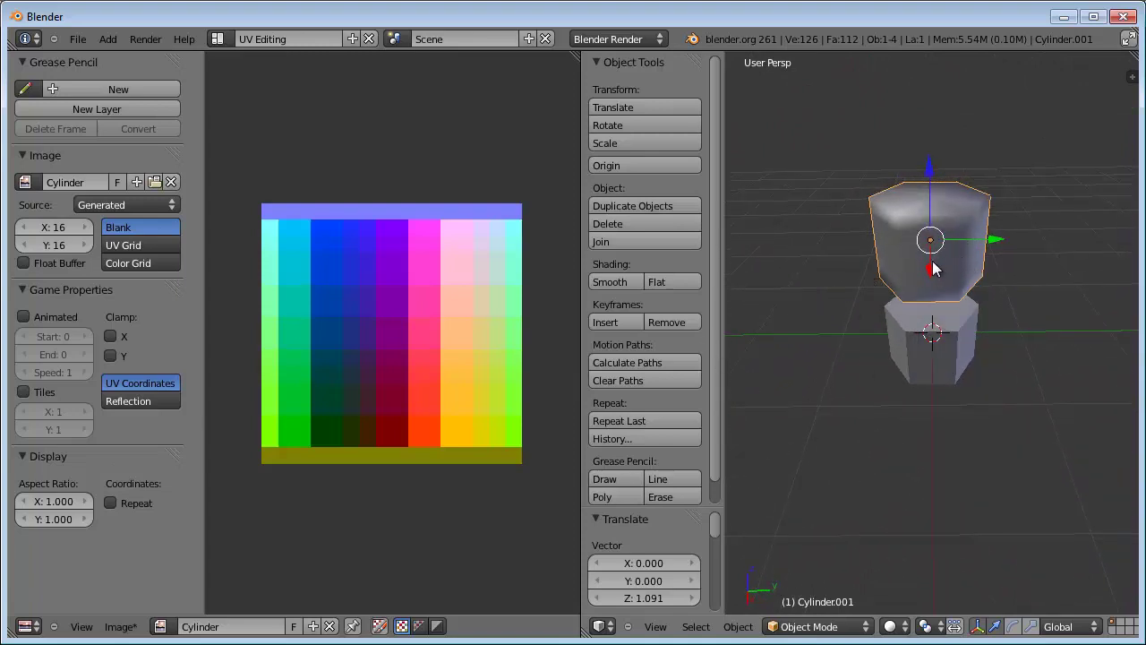
mouse_move(926, 288)
middle_down()
mouse_move(1020, 318)
mouse_move(1026, 397)
mouse_move(930, 240)
mouse_move(925, 288)
middle_up()
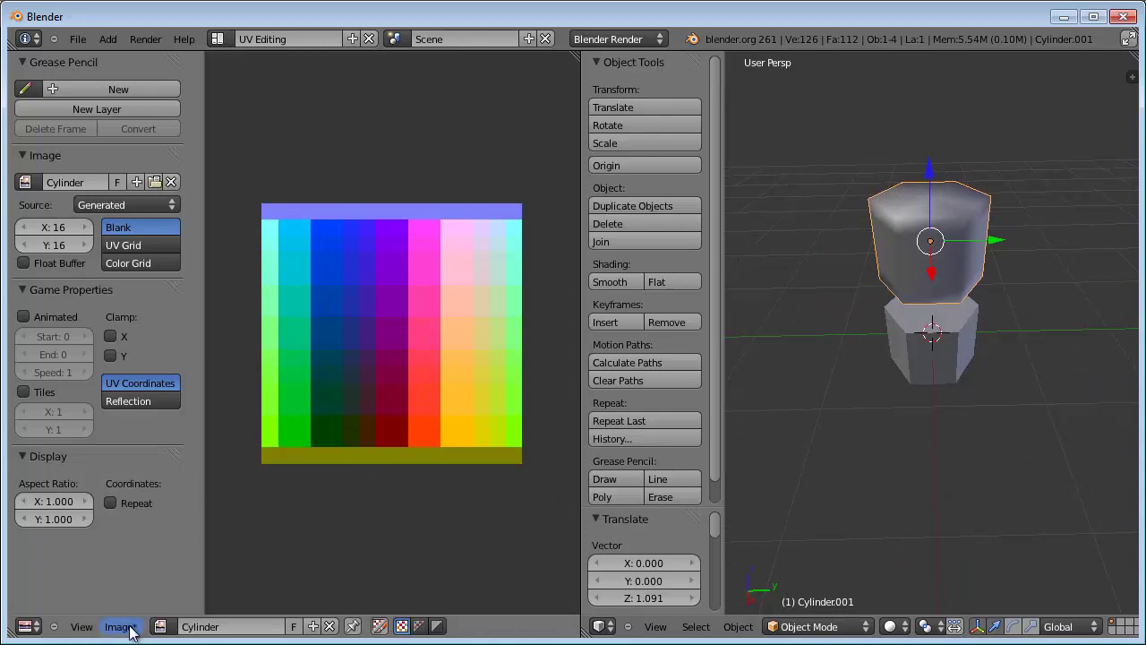
Step: Save the sculpt map as a PNG file at C:\sculptedmio.png
click(130, 629)
click(151, 518)
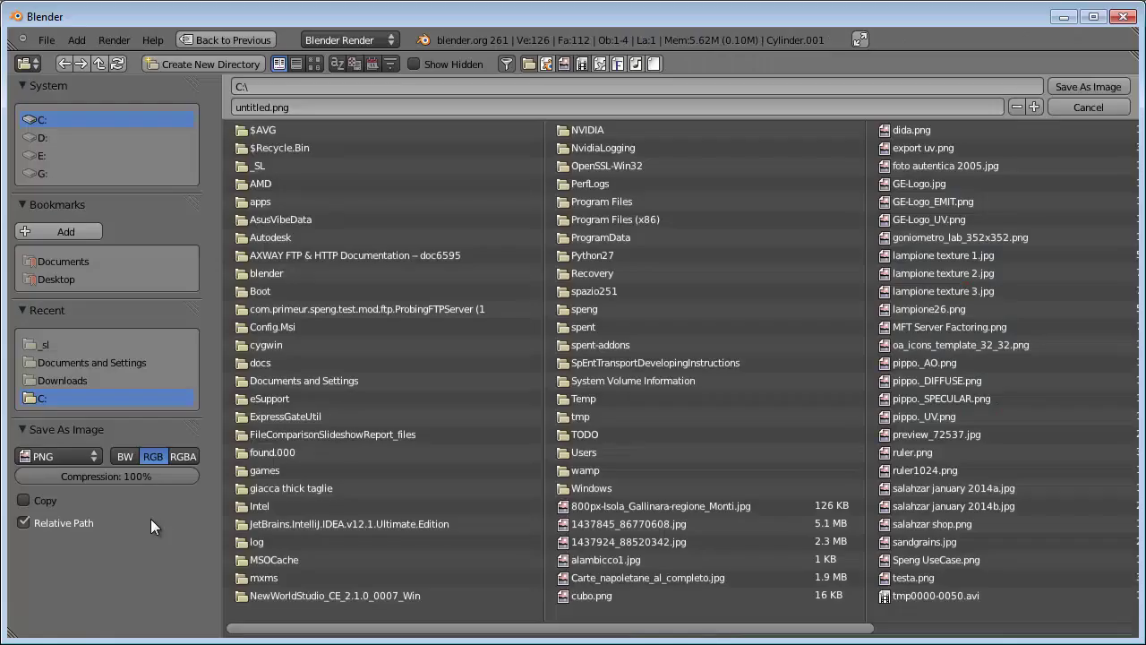
click(300, 108)
click(76, 451)
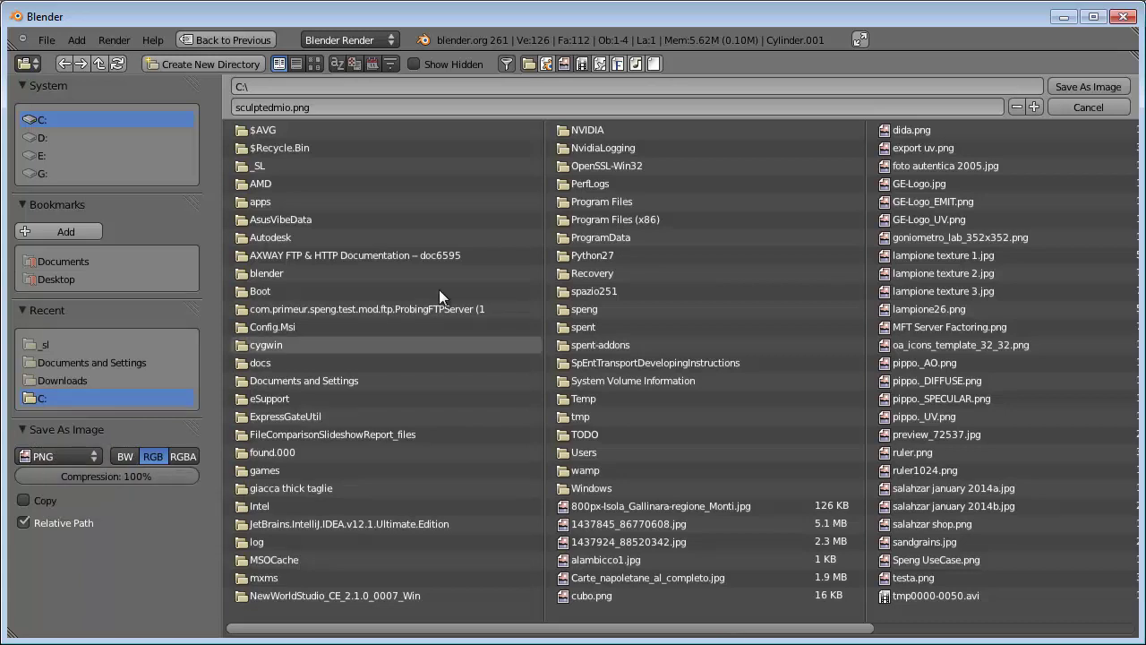
click(1093, 84)
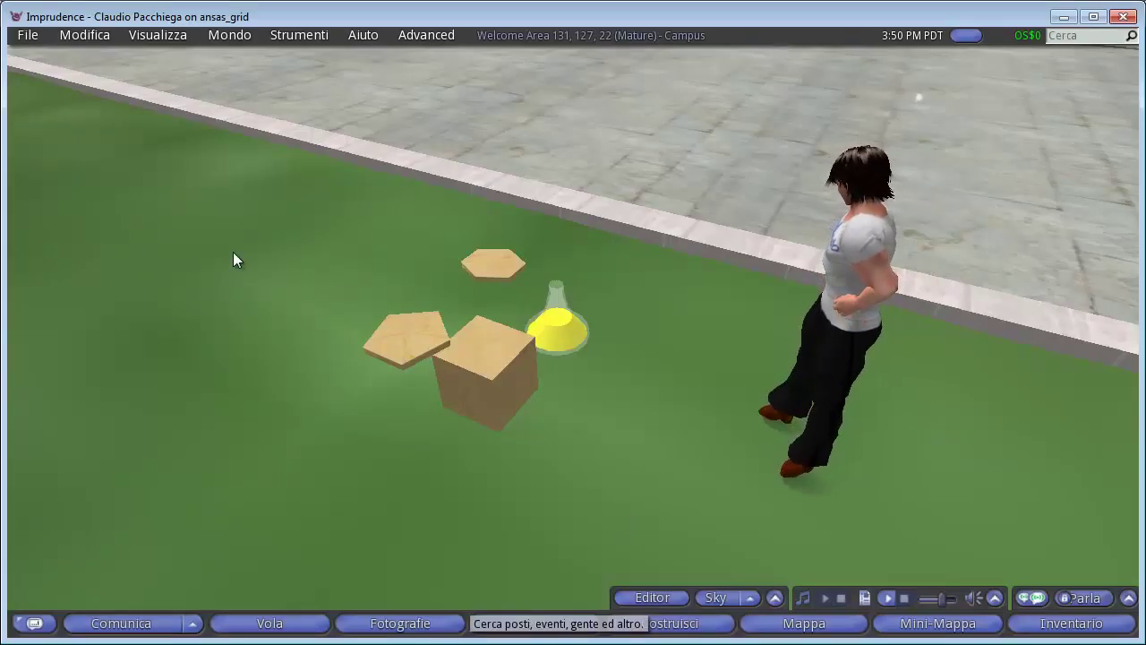
Step: Start an image upload and open sculptedmio.png from the root of the C: drive
click(25, 36)
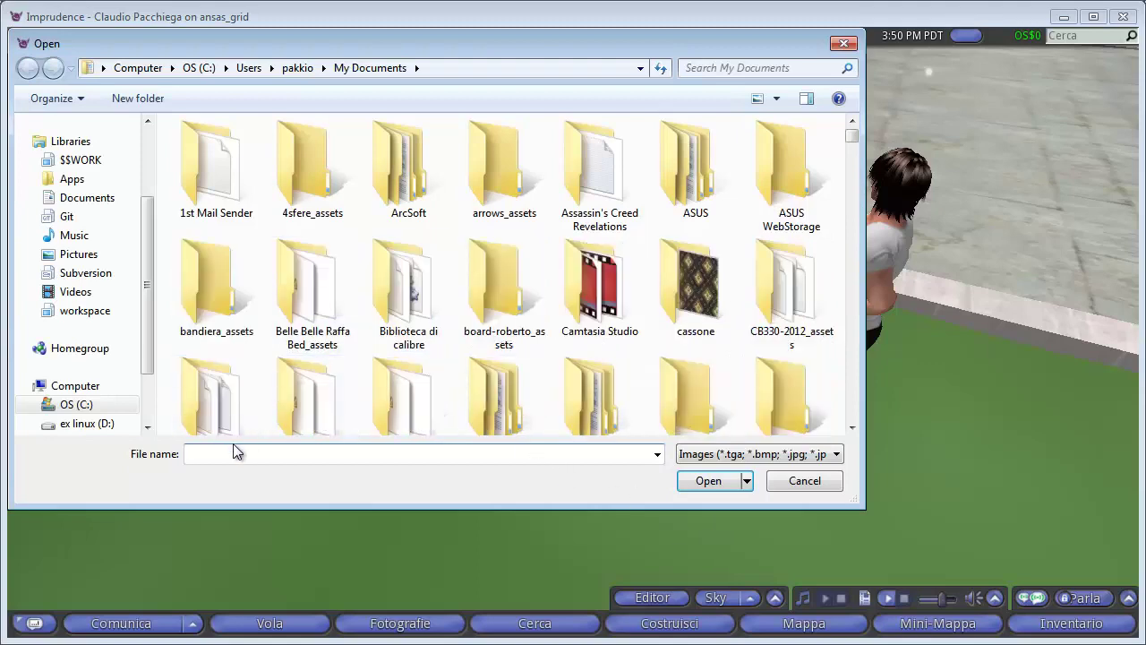
text(c:\)
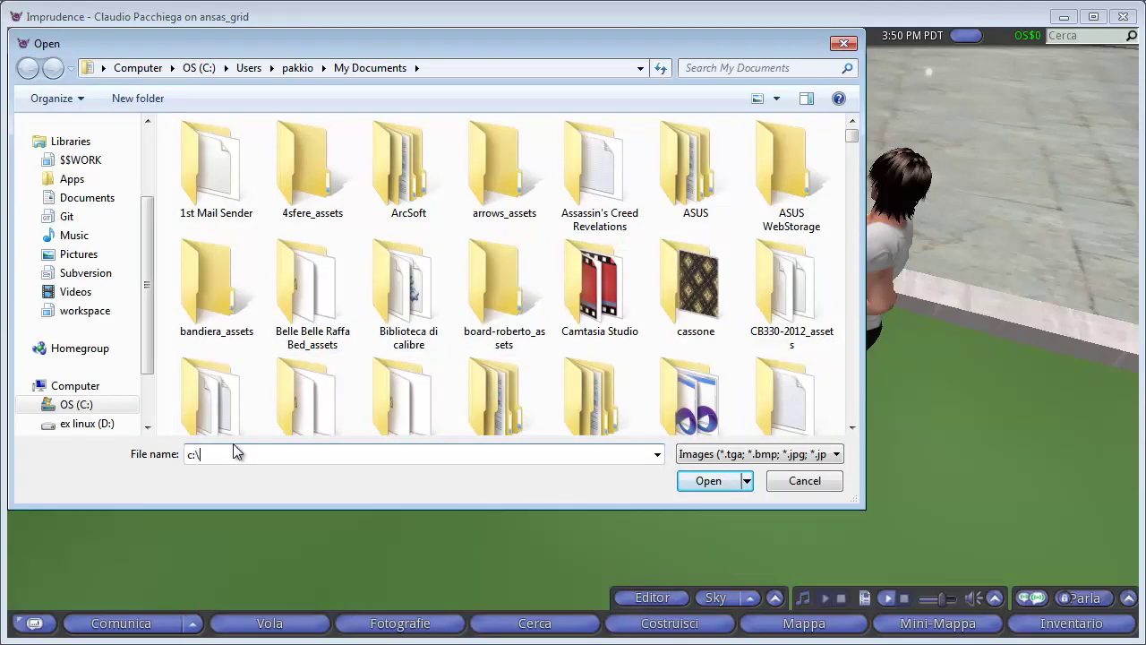
key(Return)
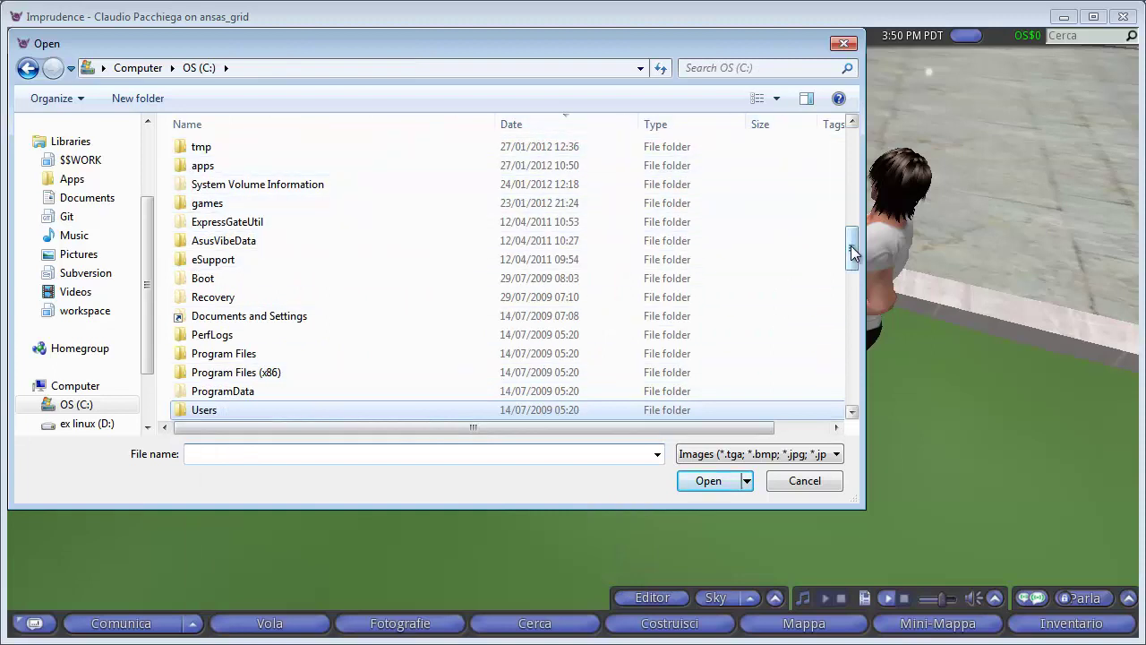
drag(851, 253, 851, 273)
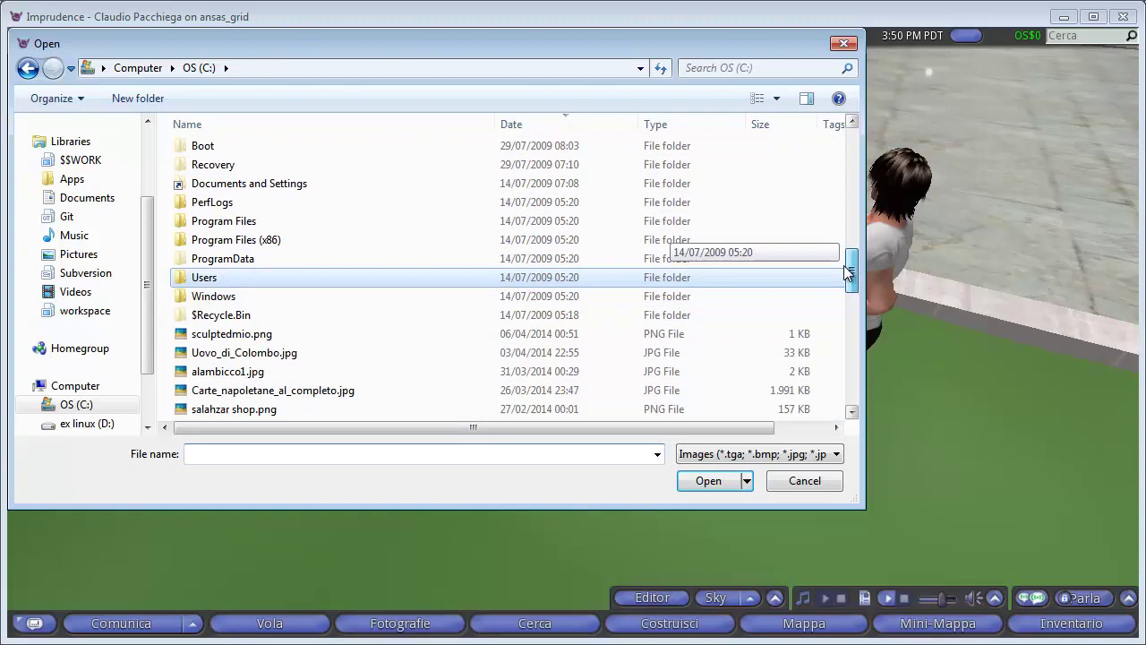
click(229, 334)
click(708, 482)
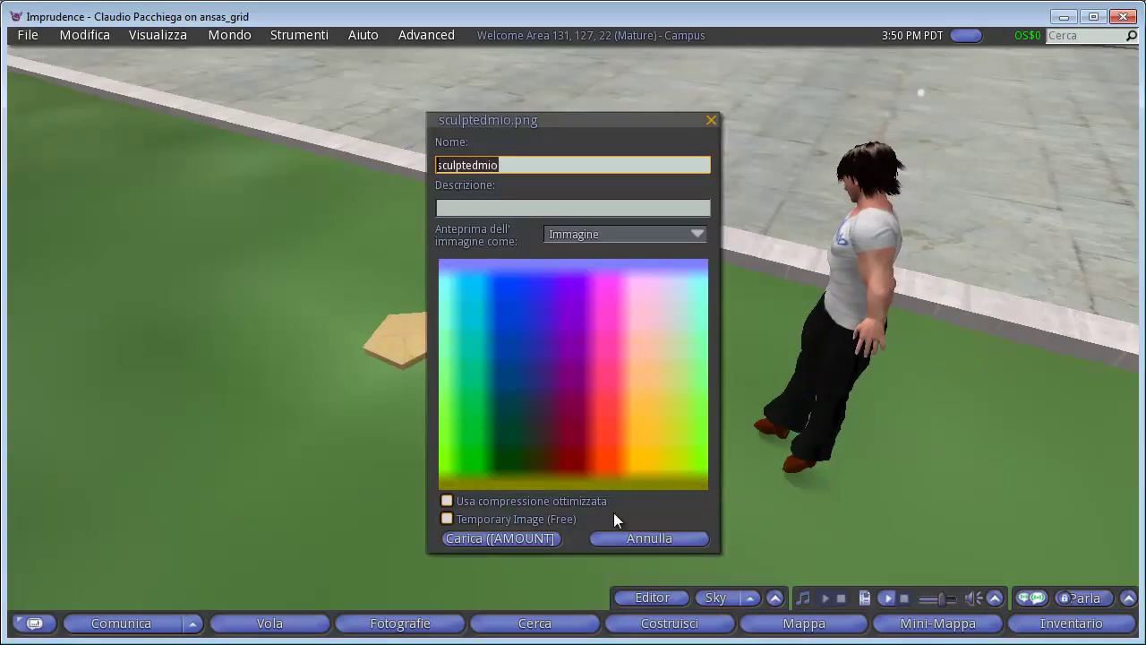
Step: Enable optimized compression, preview sculptedmio as a sculpt object, and upload it as a texture
click(446, 501)
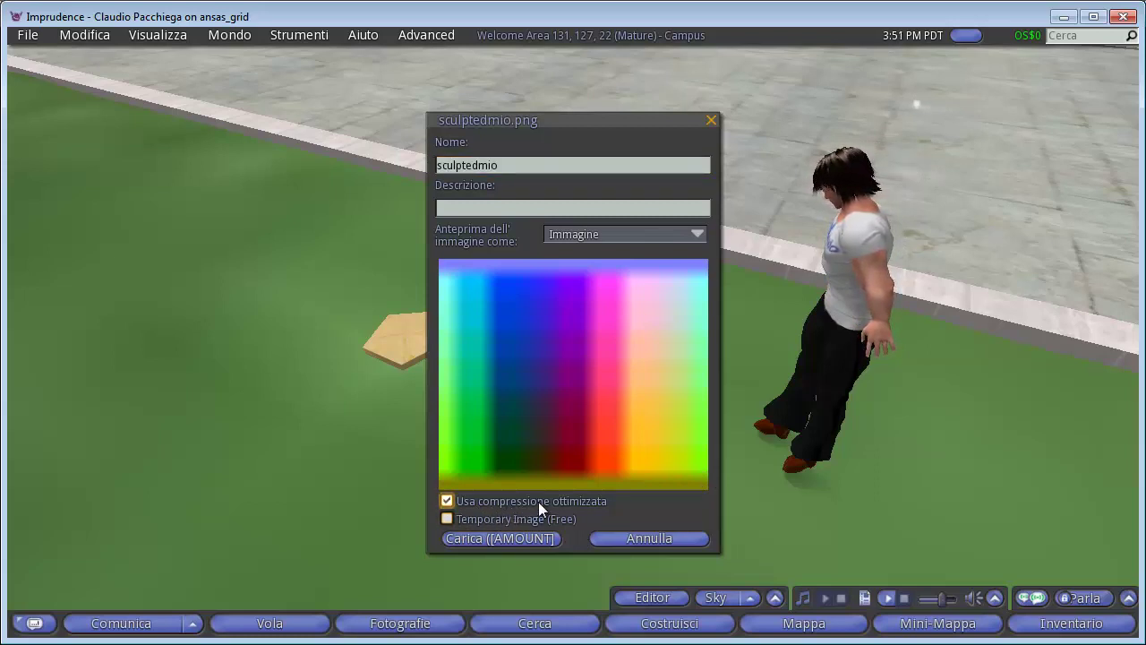
click(615, 232)
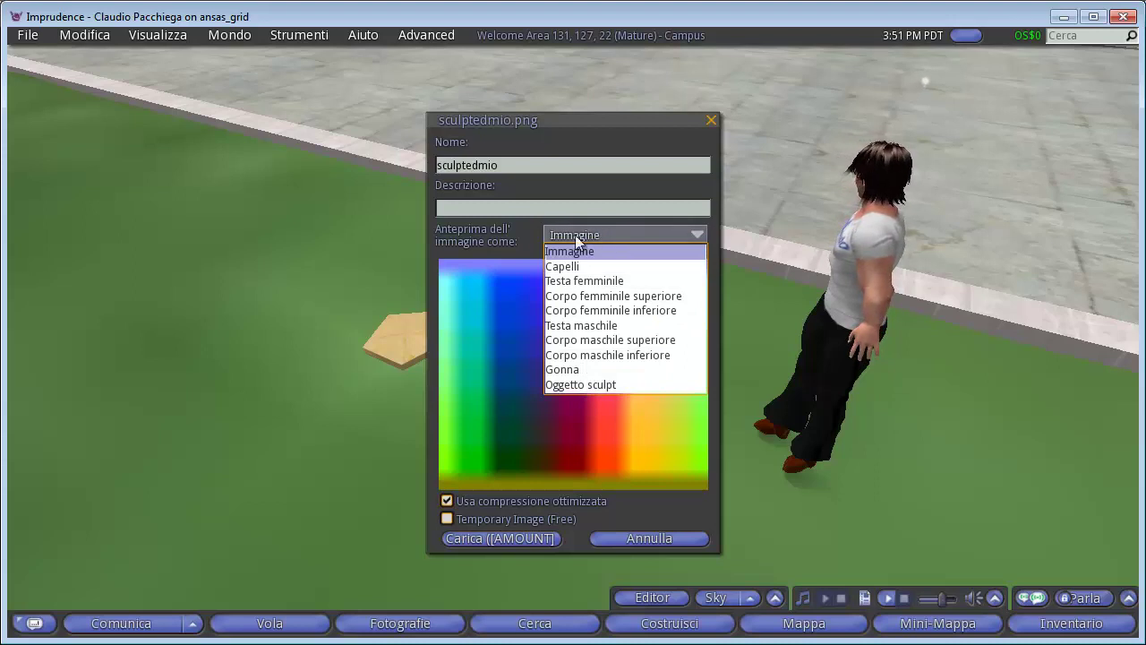
click(581, 384)
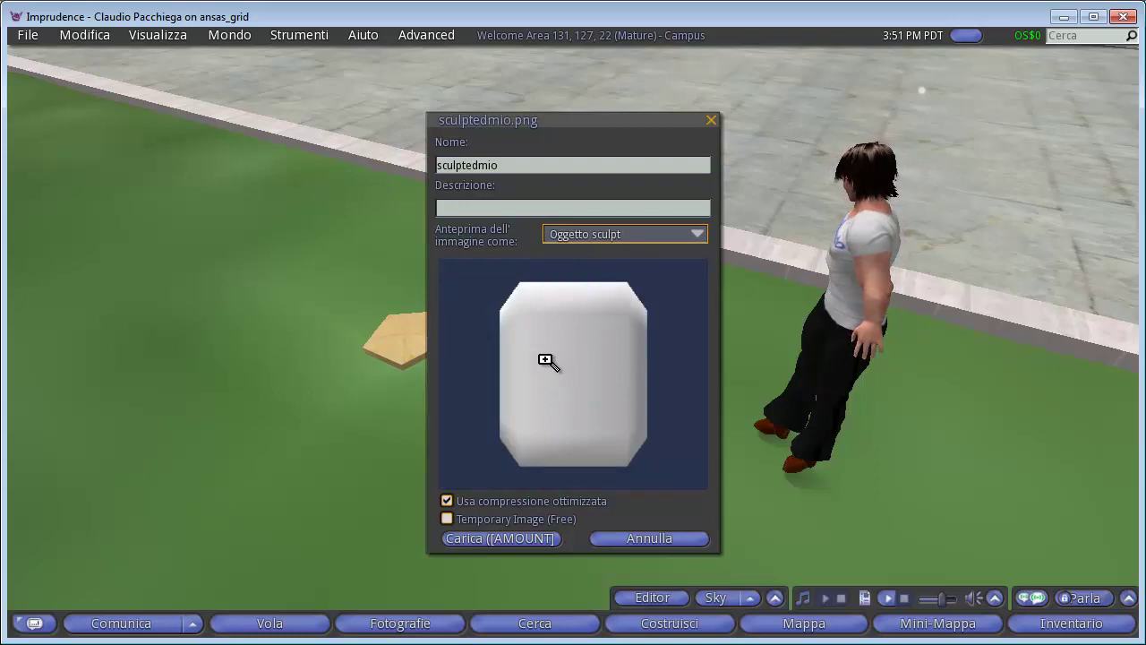
drag(546, 360, 544, 363)
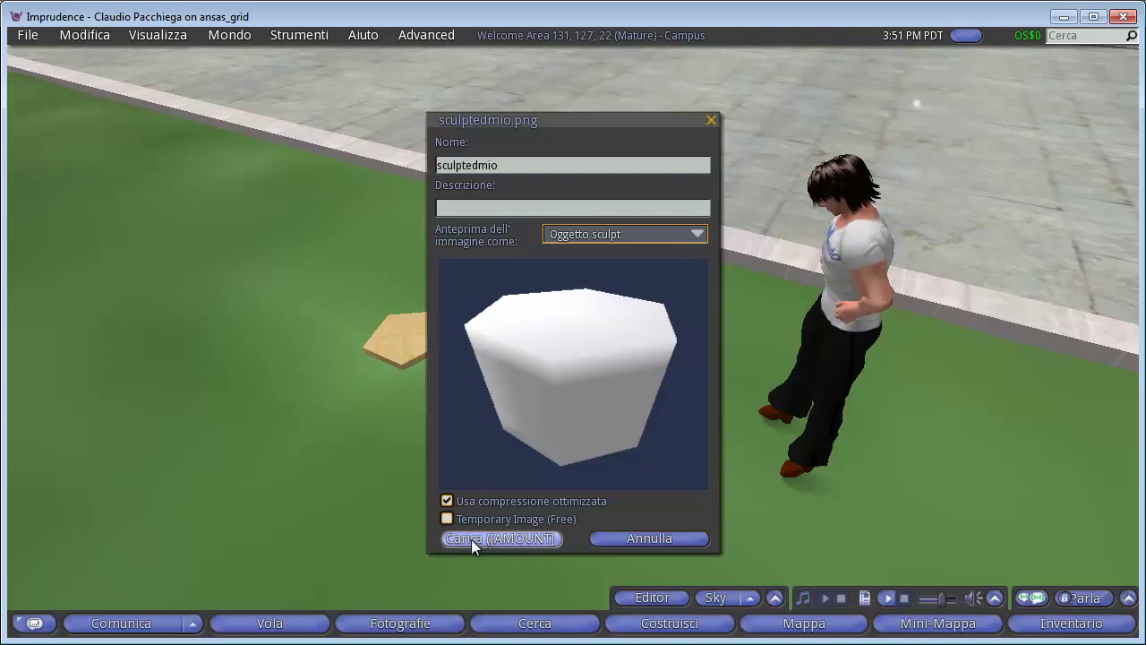
click(496, 537)
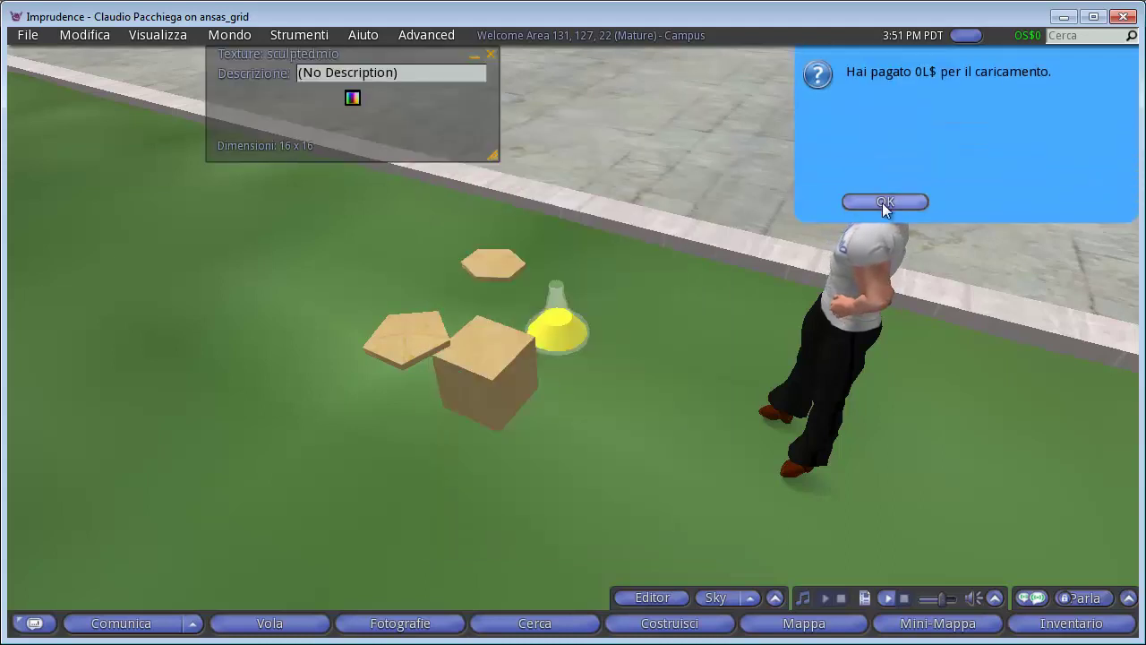
Step: Dismiss the upload fee notice, rez a new wooden cube on the ground, and make it Sculpted
click(884, 203)
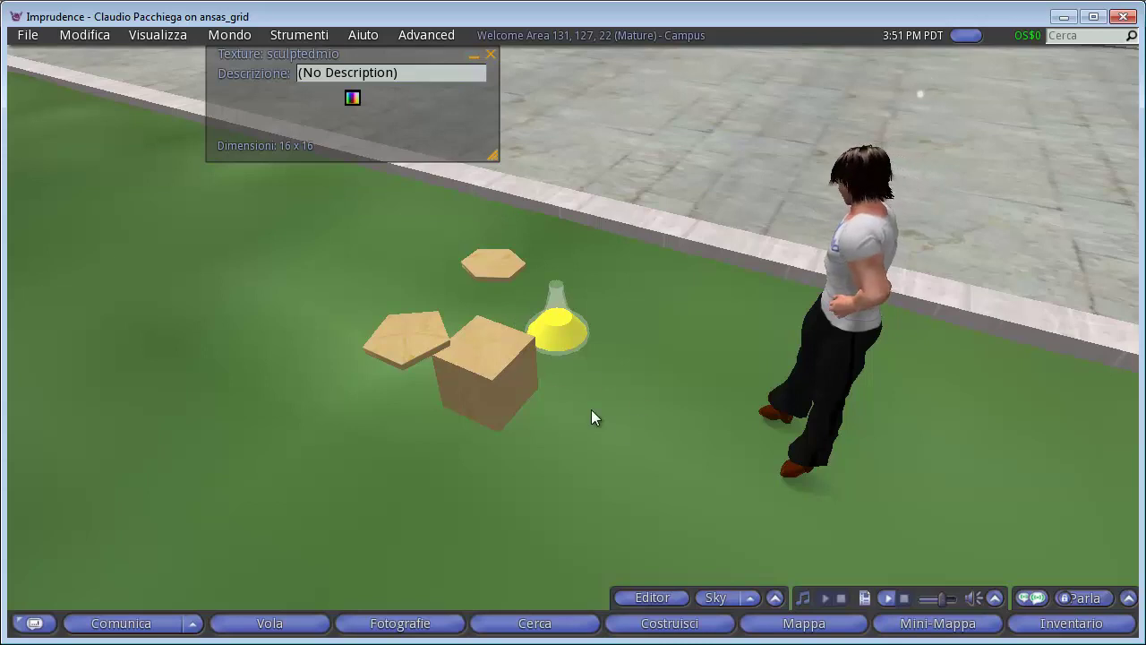
right_click(650, 415)
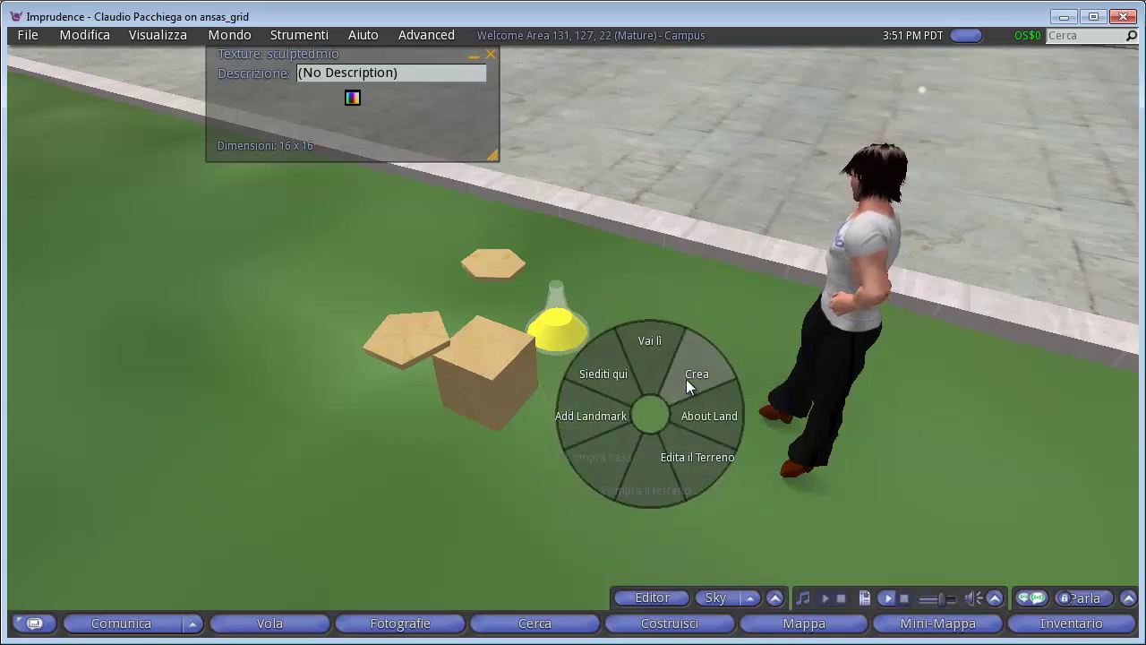
click(686, 379)
click(652, 381)
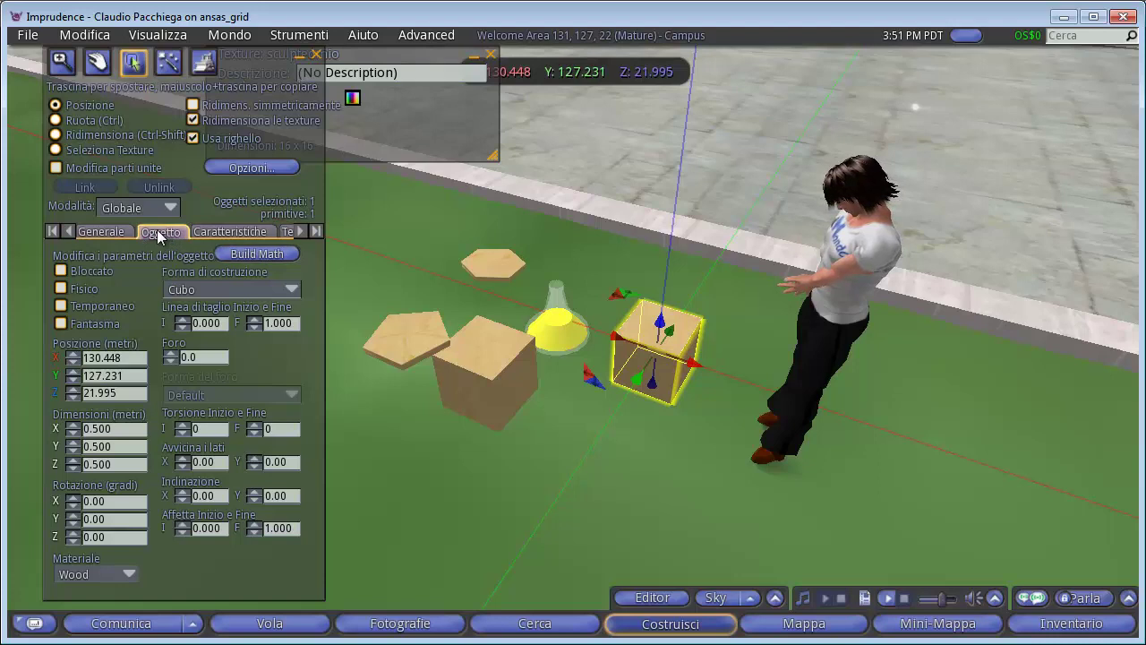
click(224, 289)
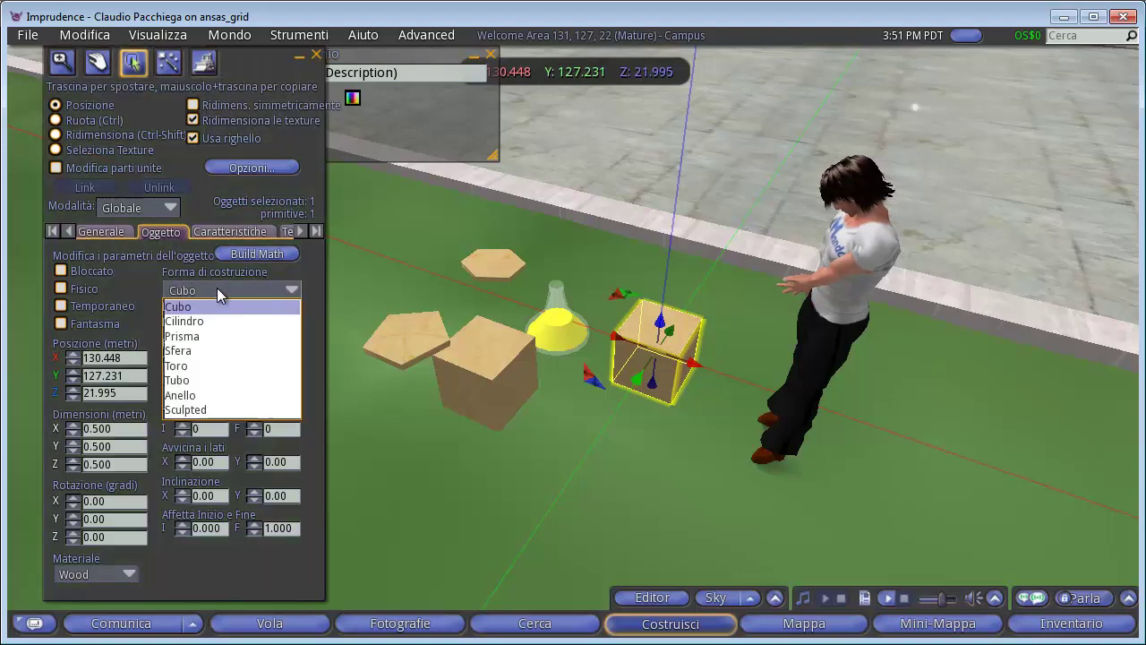
click(202, 410)
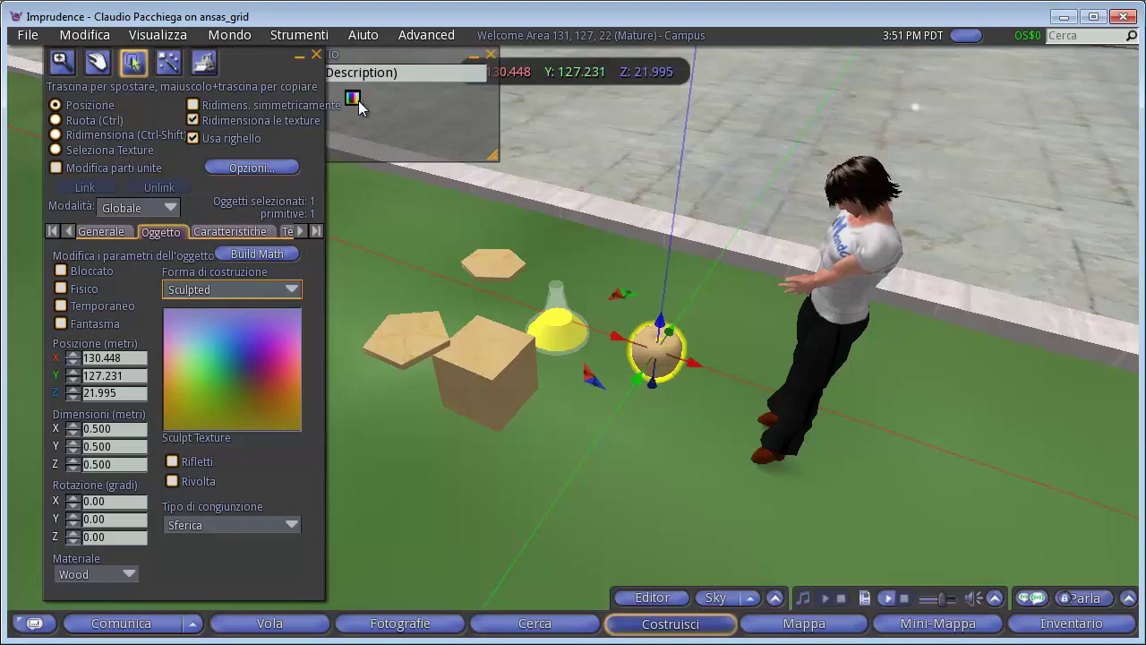
Step: Open the inventory on the right side and browse the recently added items
key(ctrl+i)
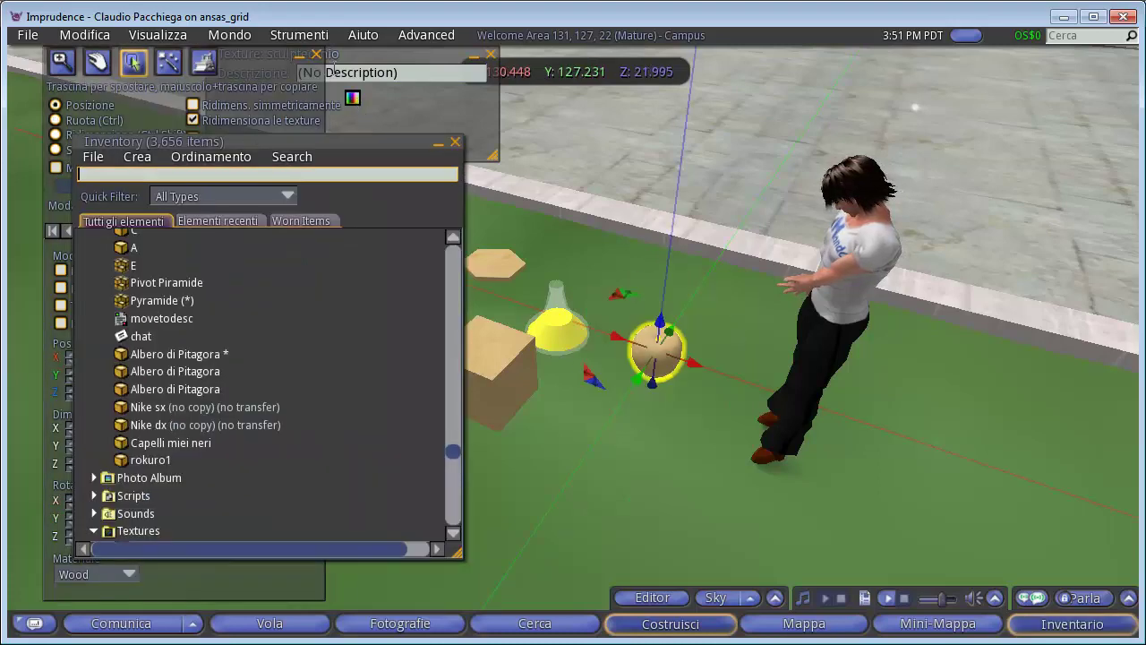
drag(274, 144, 916, 160)
text(CALC)
click(847, 233)
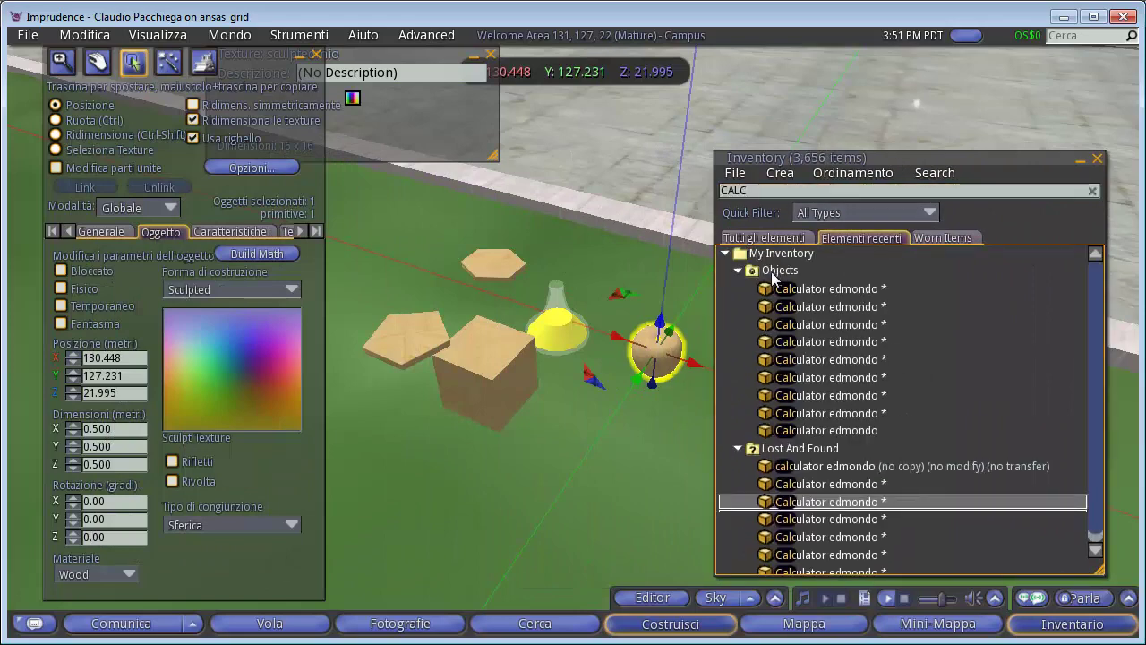
click(739, 270)
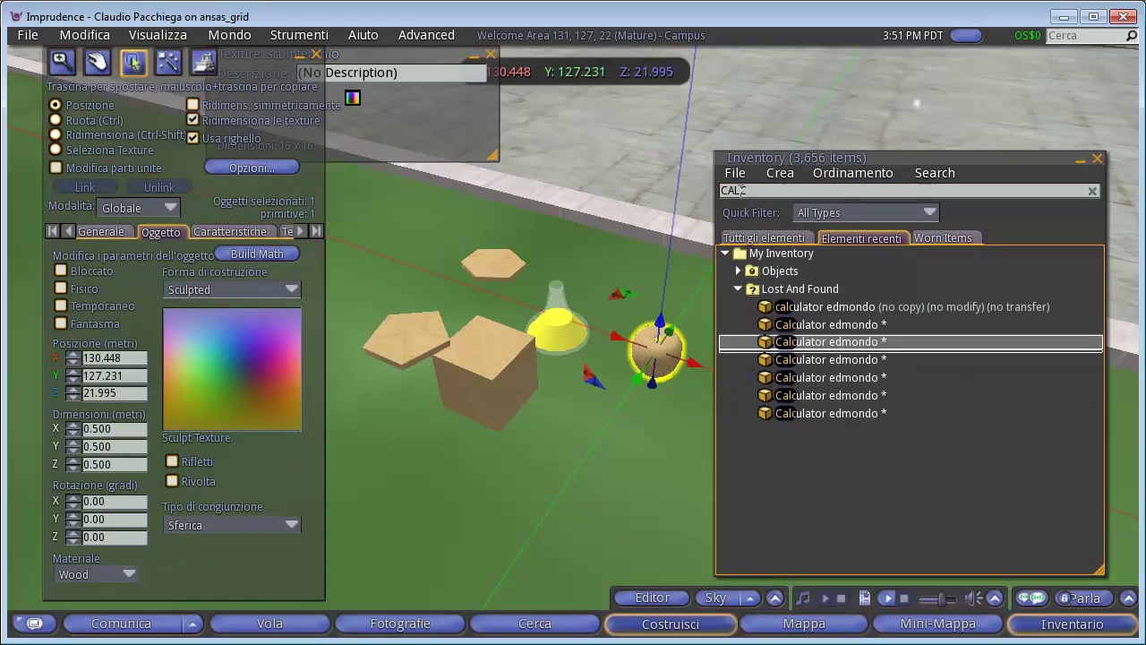
key(BackSpace)
key(BackSpace)
key(BackSpace)
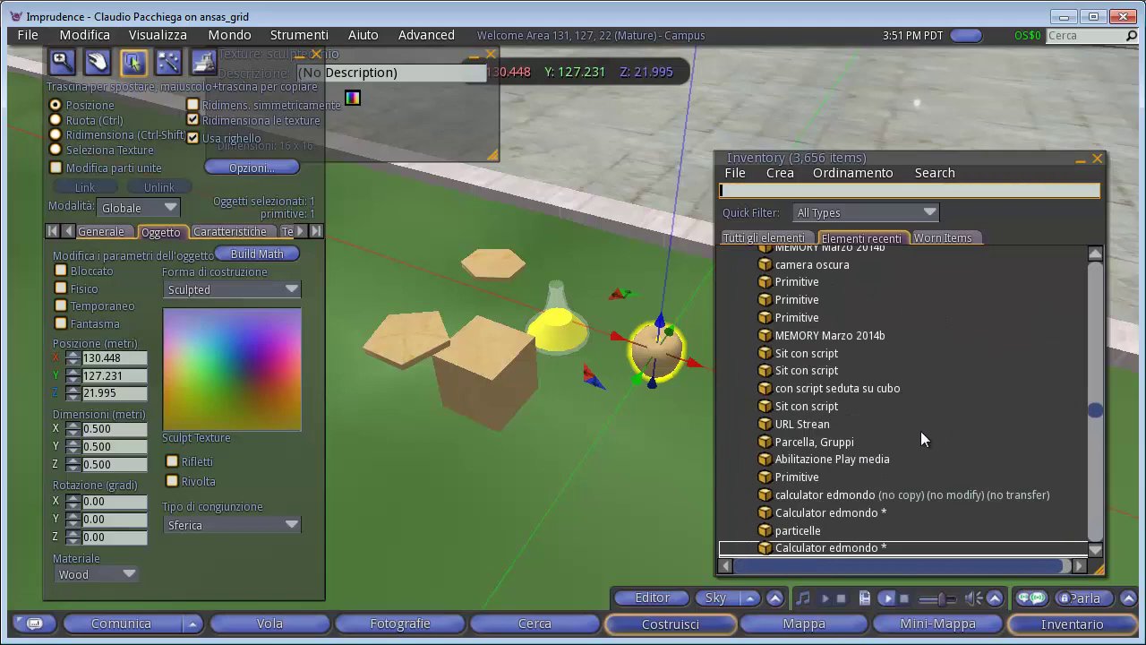
scroll(889, 420, up, 2)
scroll(890, 421, up, 2)
scroll(890, 421, up, 2)
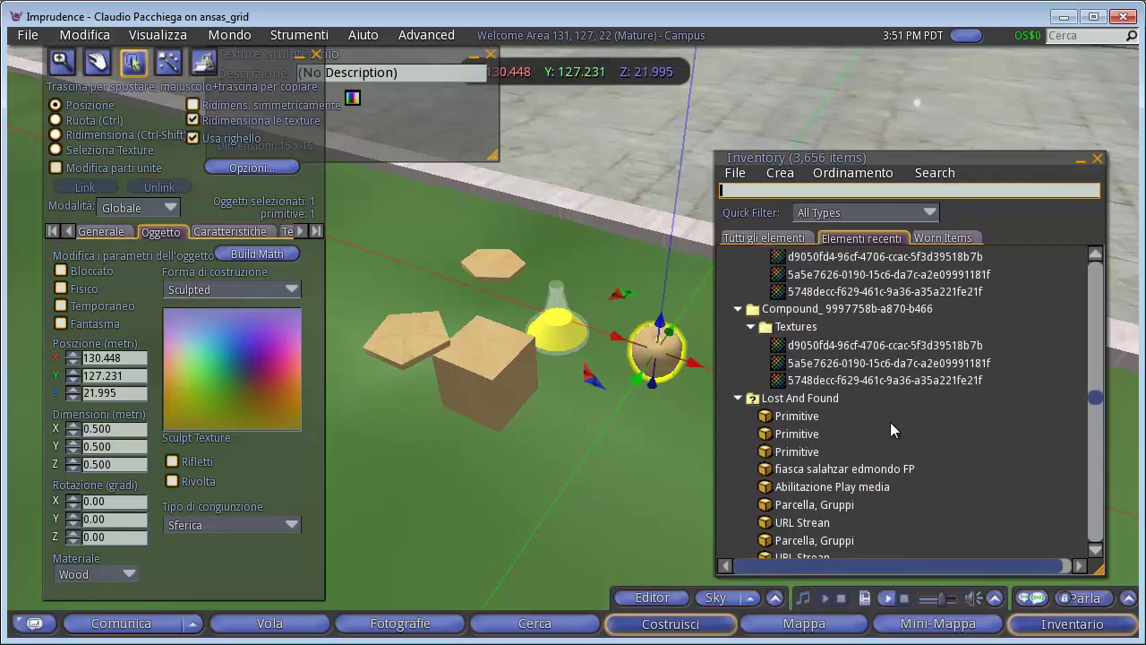
scroll(891, 422, up, 2)
scroll(888, 422, up, 2)
scroll(889, 425, up, 2)
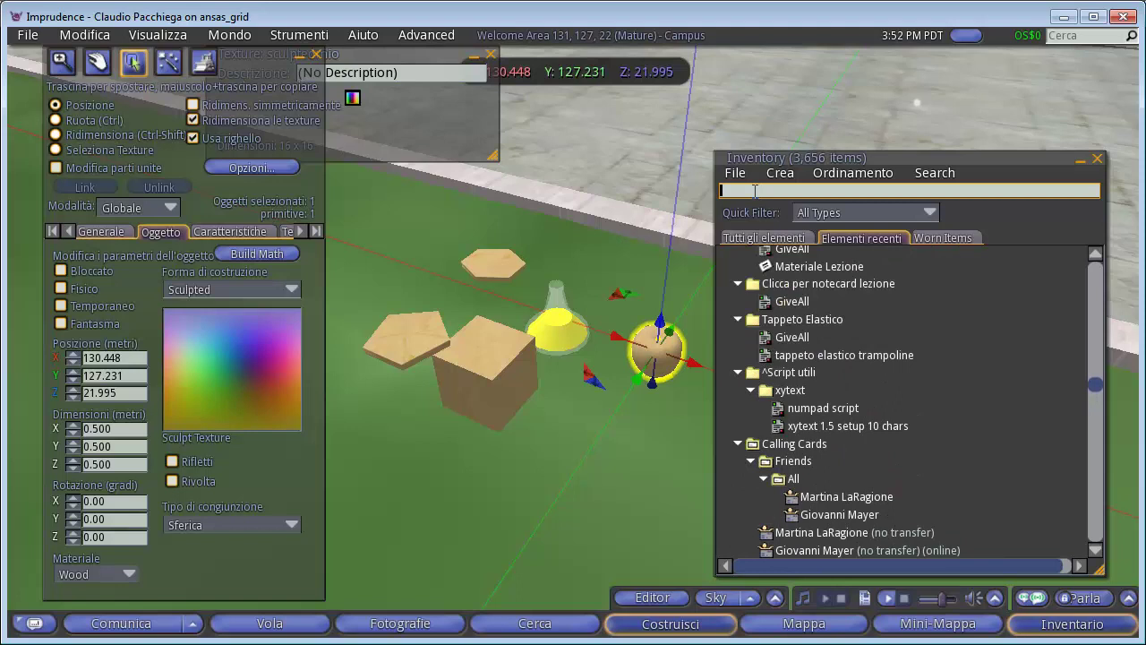
Step: Search the inventory for 'SCULPT' and apply sculptedmio as the prim's Sculpt Texture
text(SC)
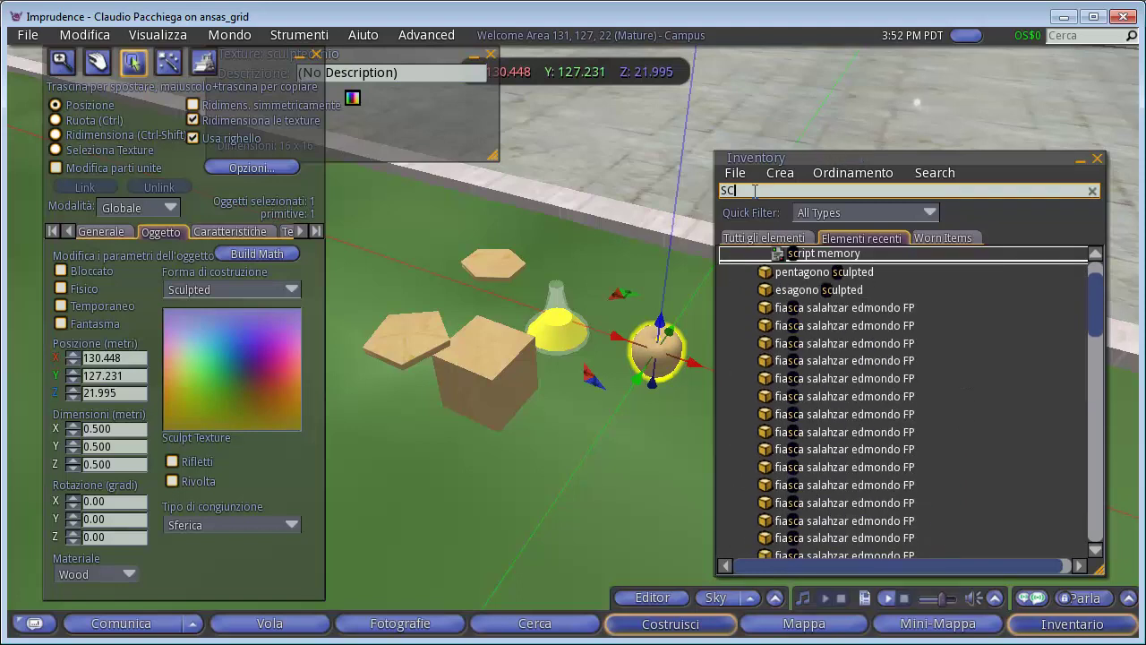
text(ULPTED)
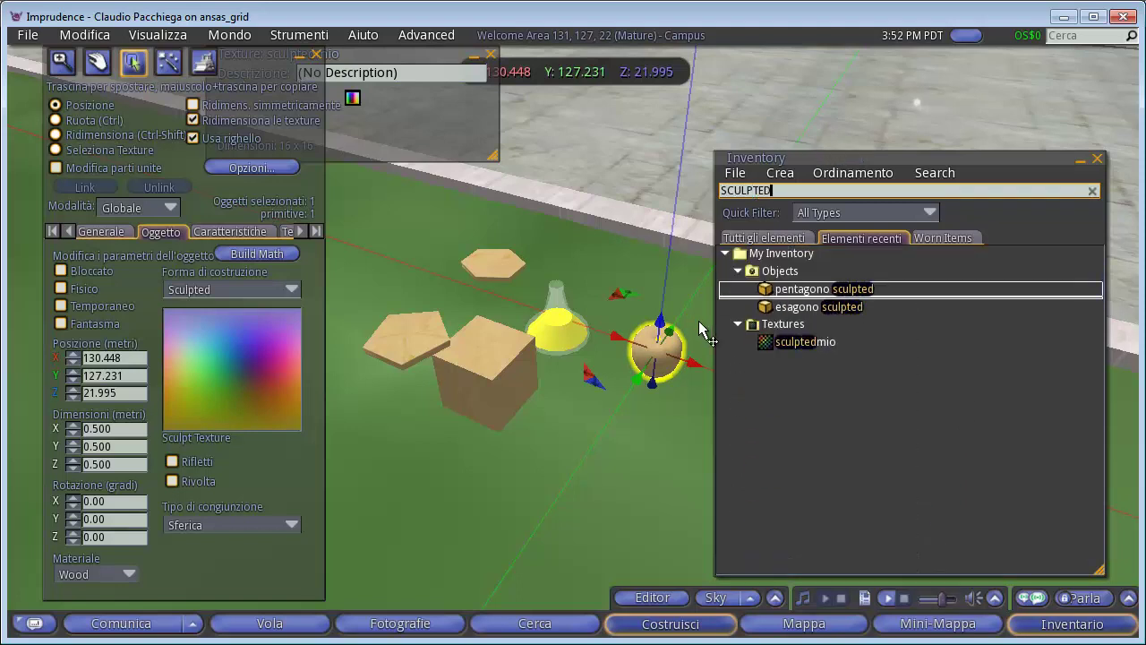
double_click(800, 341)
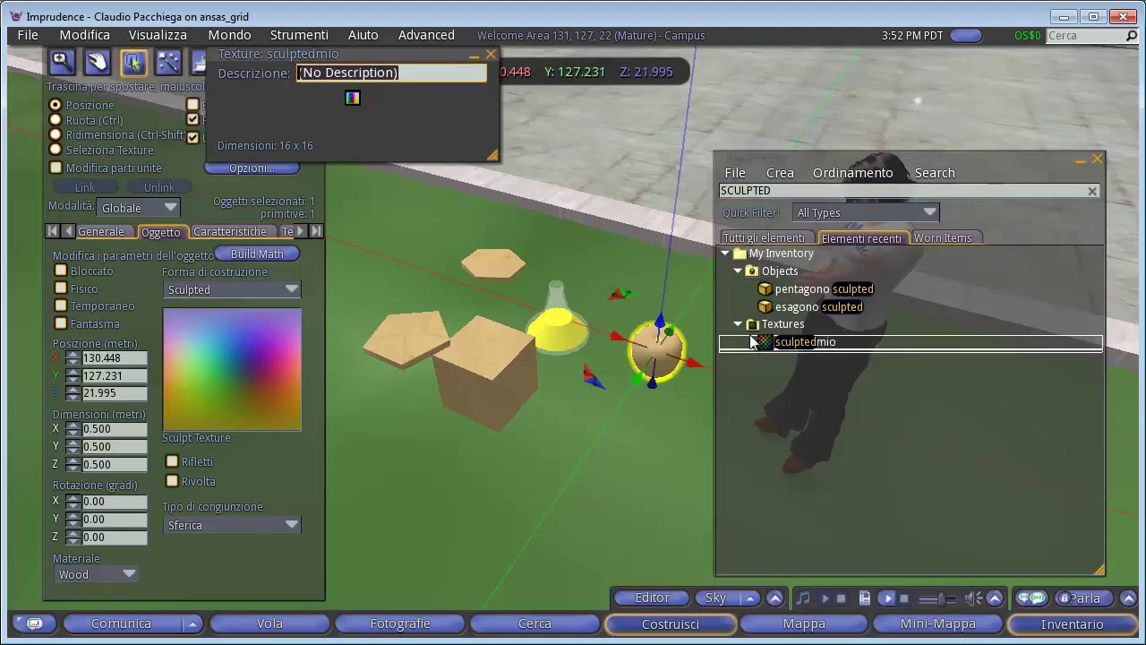
drag(762, 341, 250, 369)
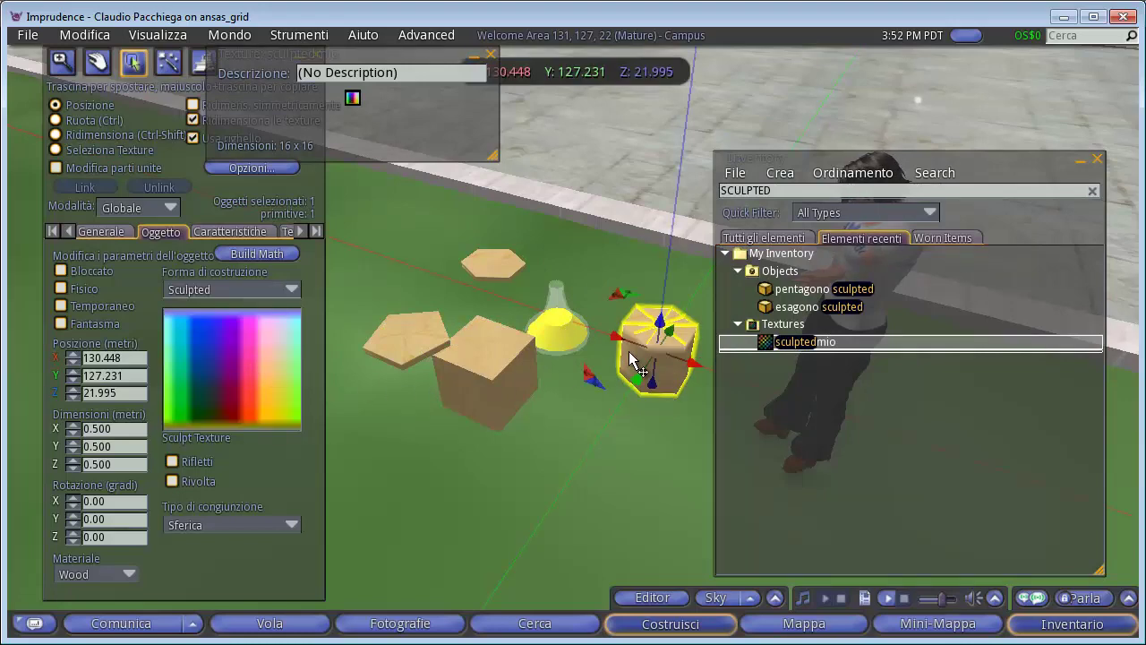
Step: Stretch the sculpted prim into a thin hexagonal slab and raise it slightly
alt+click(697, 383)
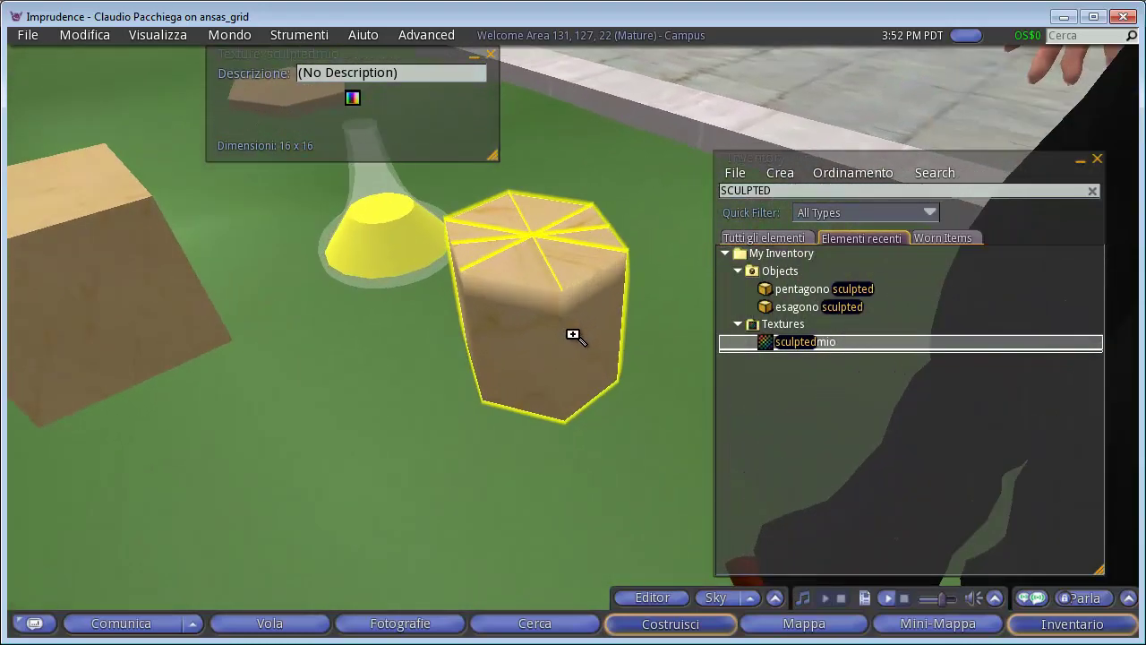
scroll(573, 333, up, 3)
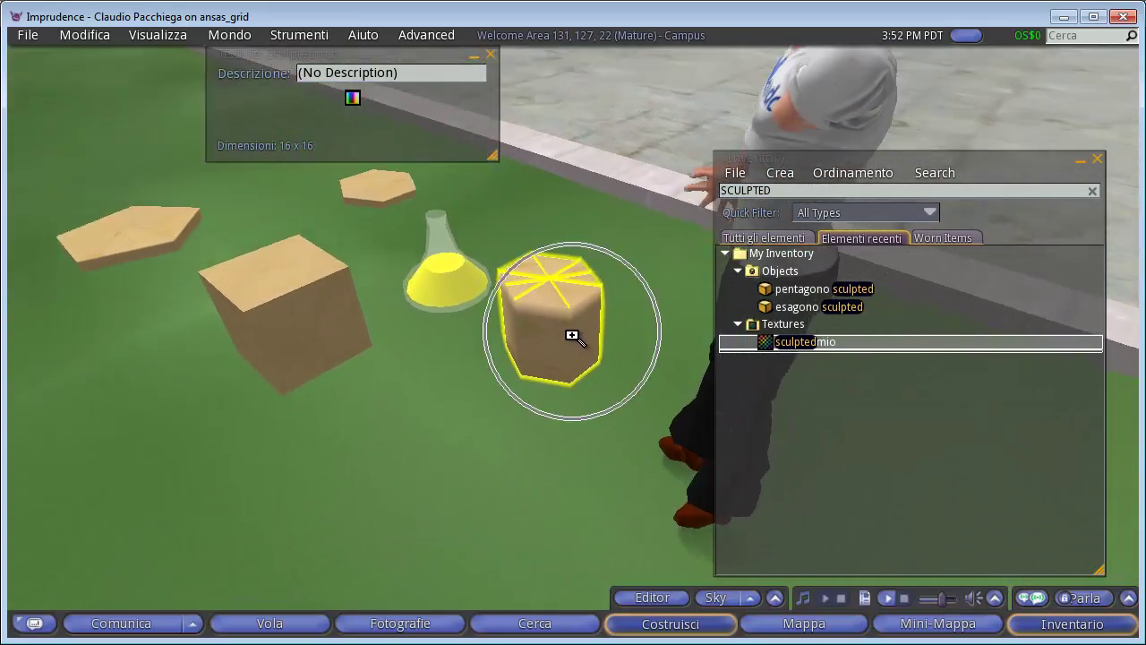
key(ctrl+shift)
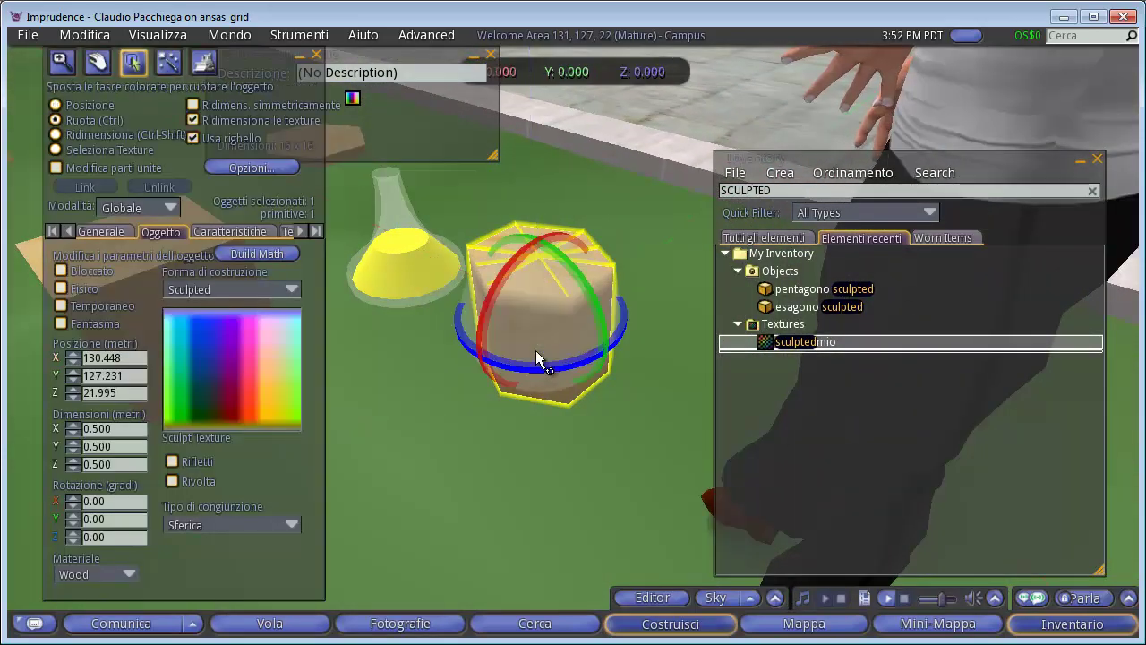
mouse_move(538, 257)
mouse_down()
mouse_move(542, 358)
mouse_move(569, 333)
mouse_move(552, 331)
mouse_up()
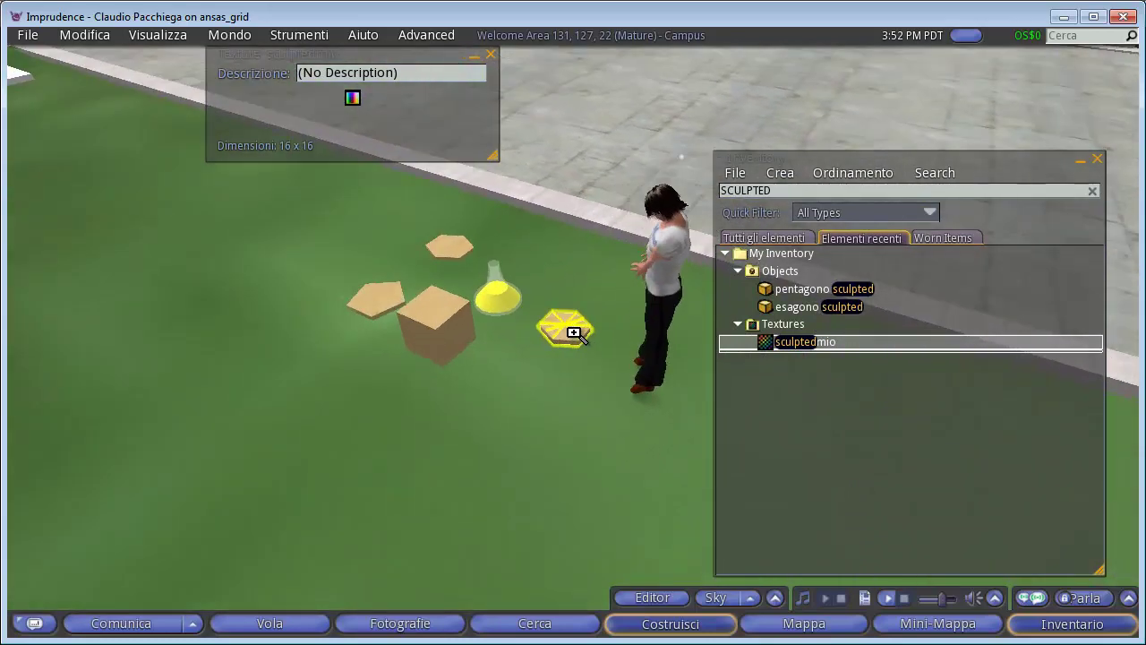
drag(564, 305, 563, 215)
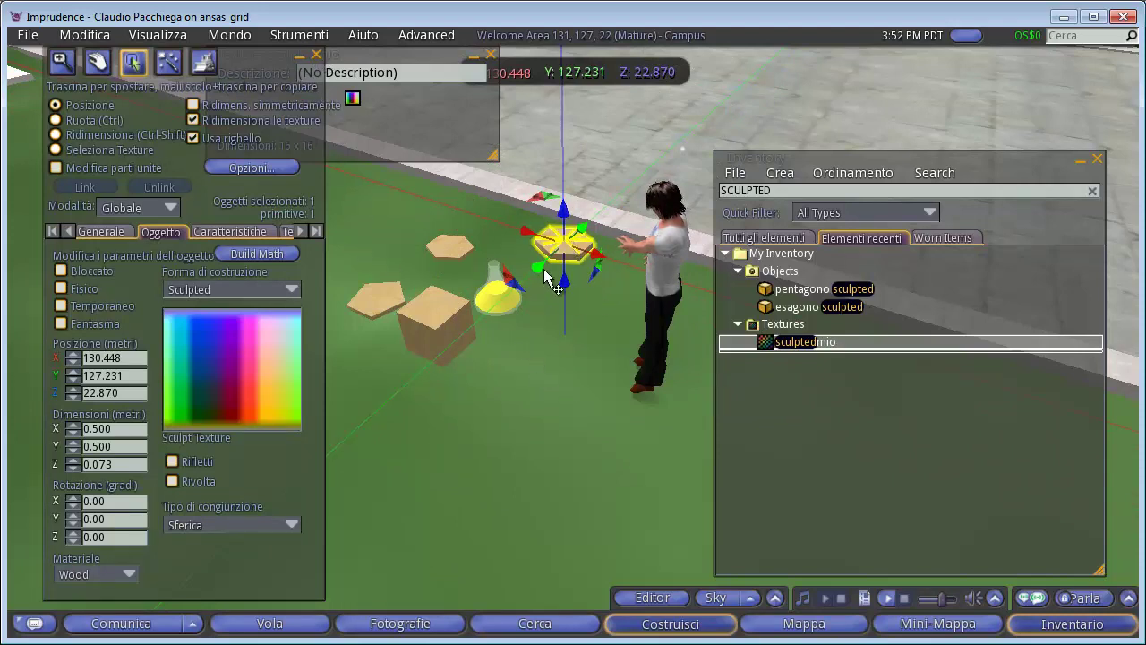
Step: Focus the camera on the yellow flask and close the building tools
alt+click(501, 313)
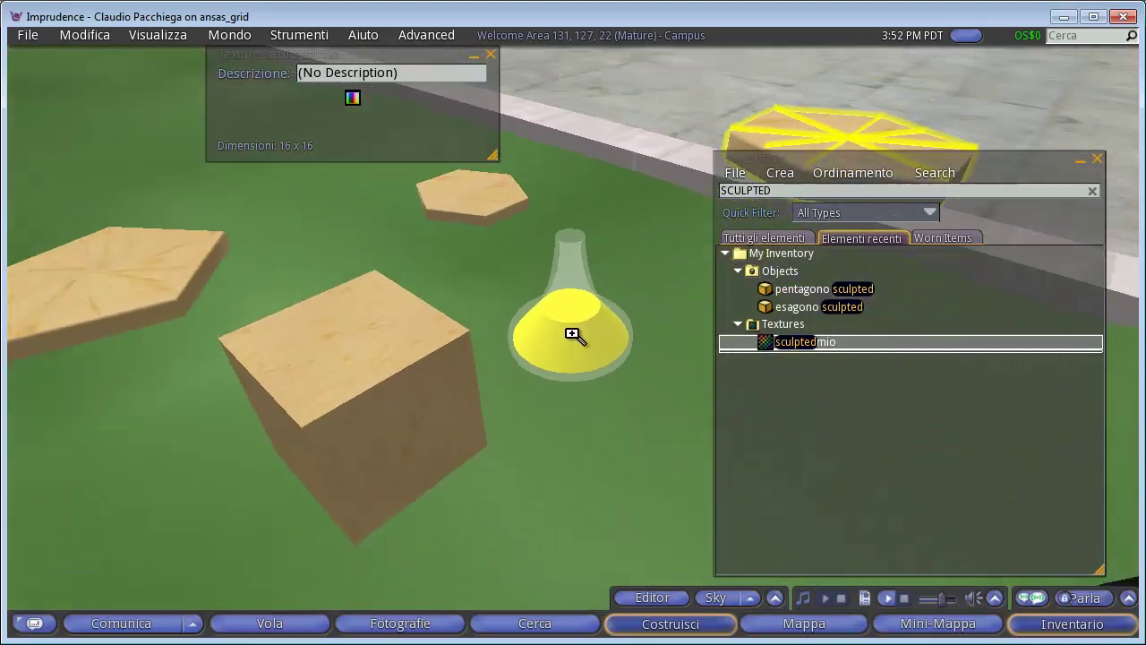
scroll(574, 334, down, 3)
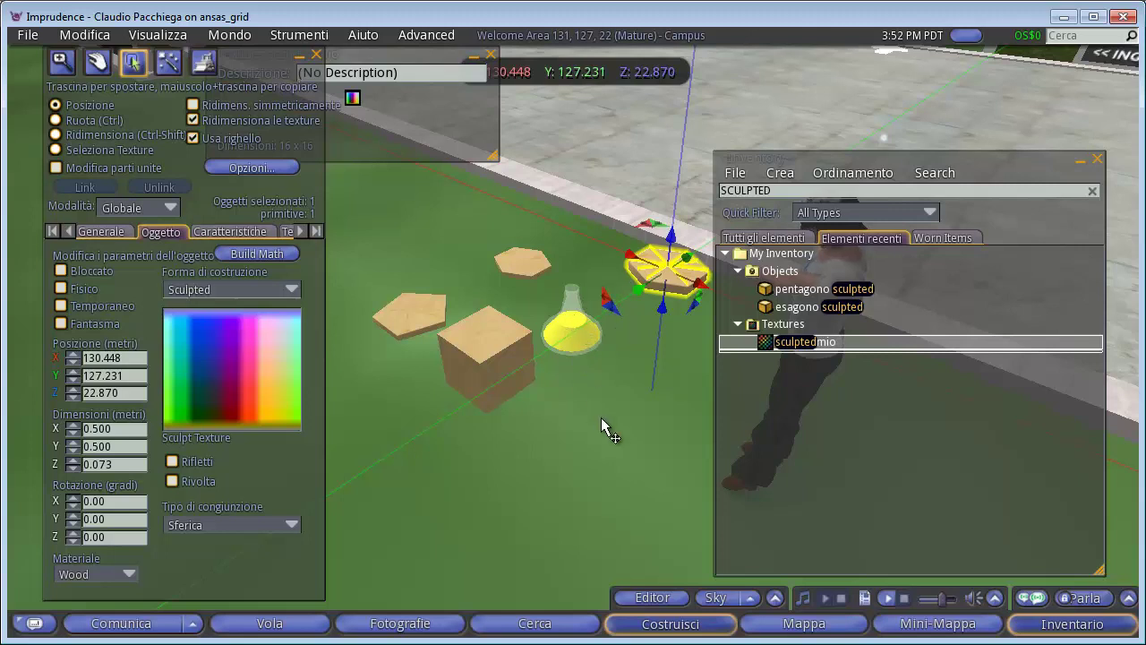
click(316, 55)
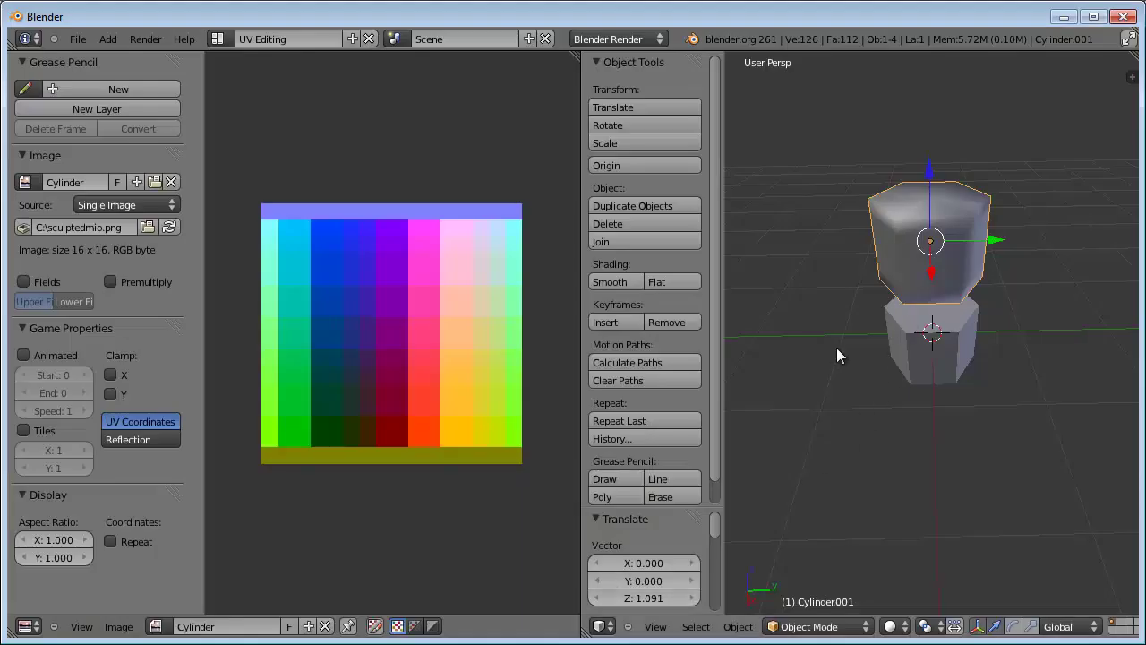
Step: Reload the default start-up scene twice, deleting the default cube each time
click(216, 36)
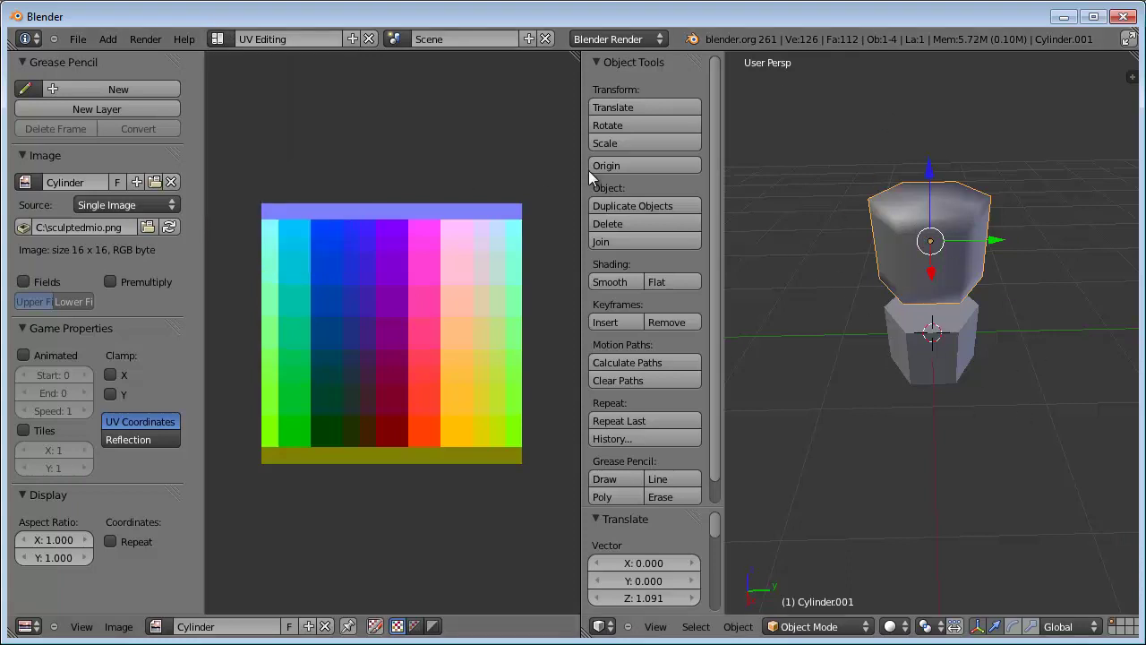
click(77, 38)
click(76, 42)
click(84, 56)
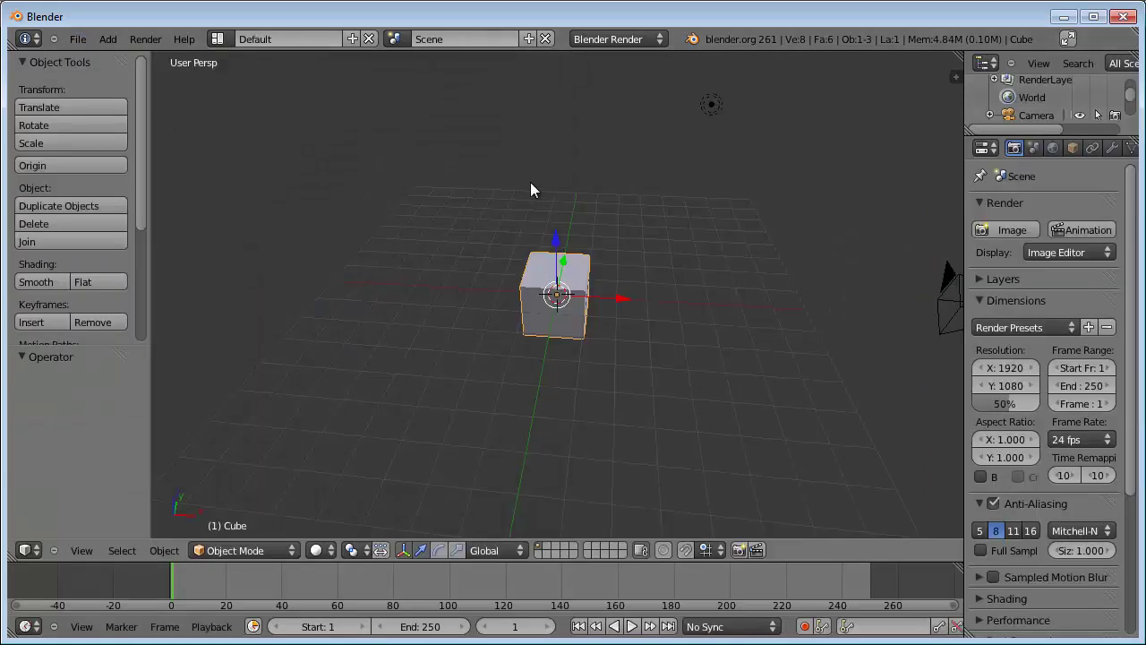
key(x)
click(588, 317)
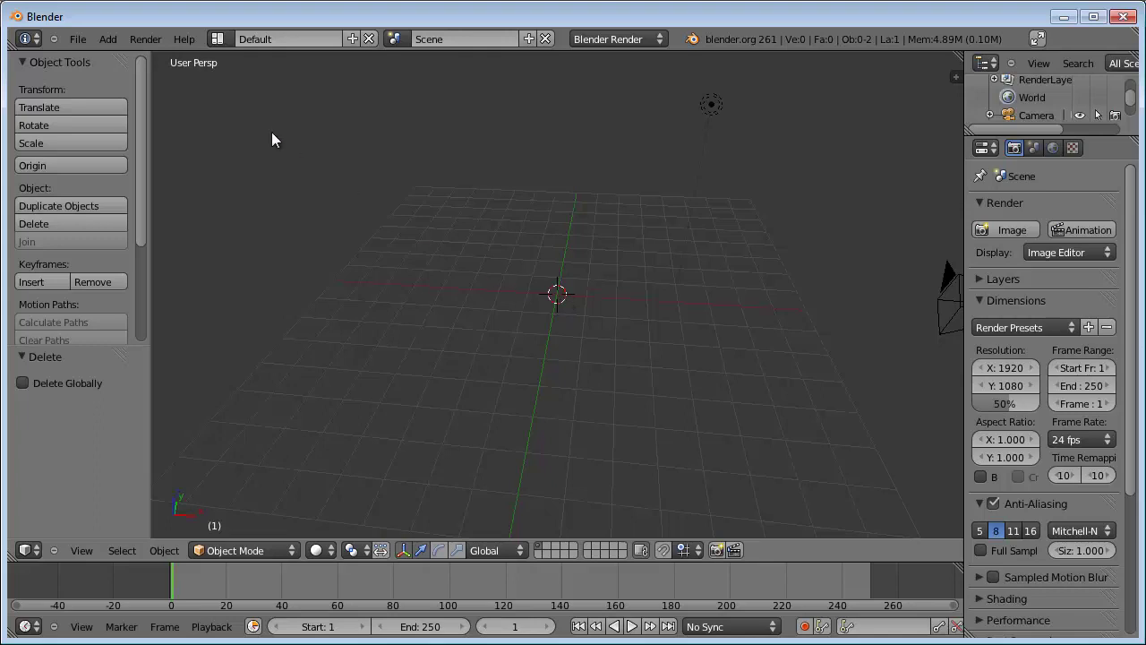
click(77, 42)
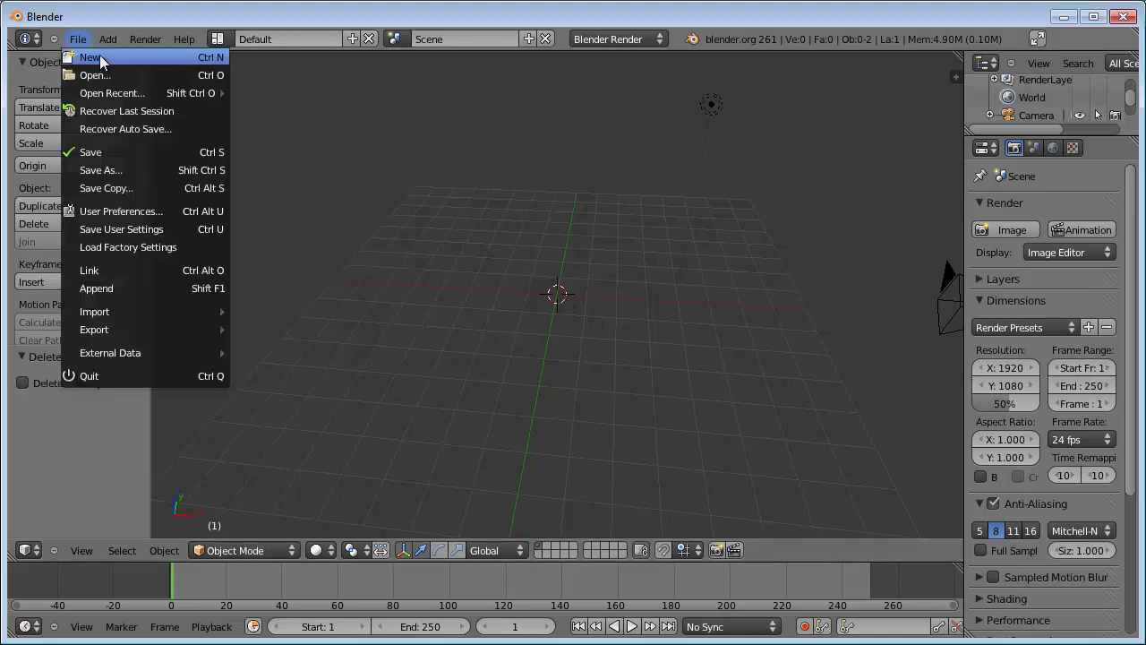
click(99, 58)
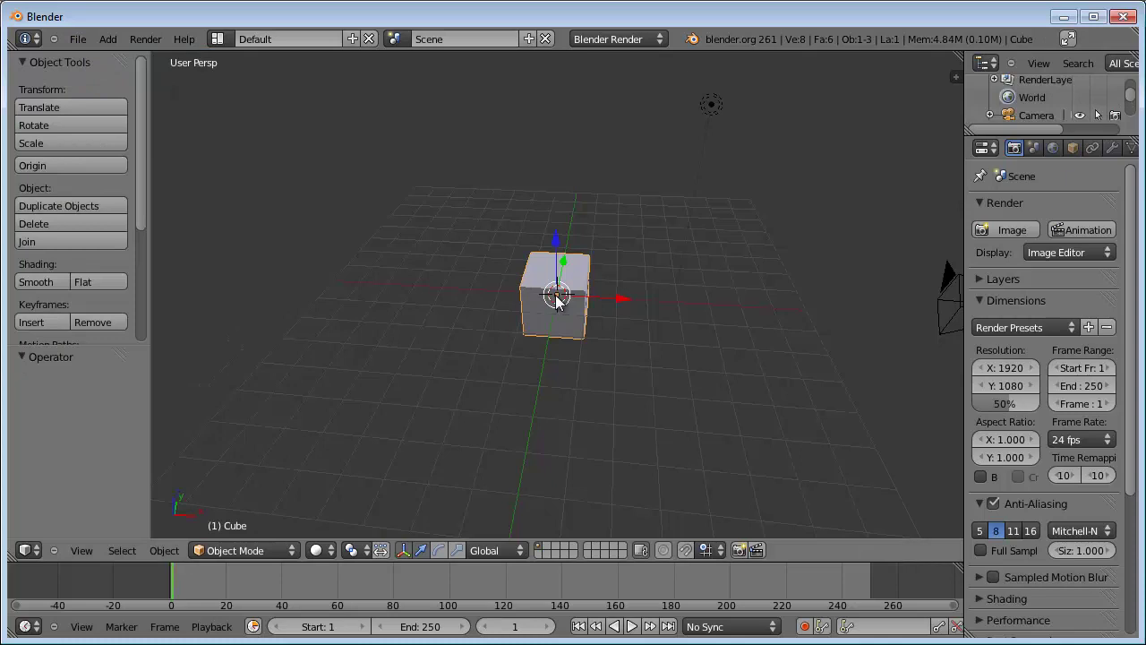
key(x)
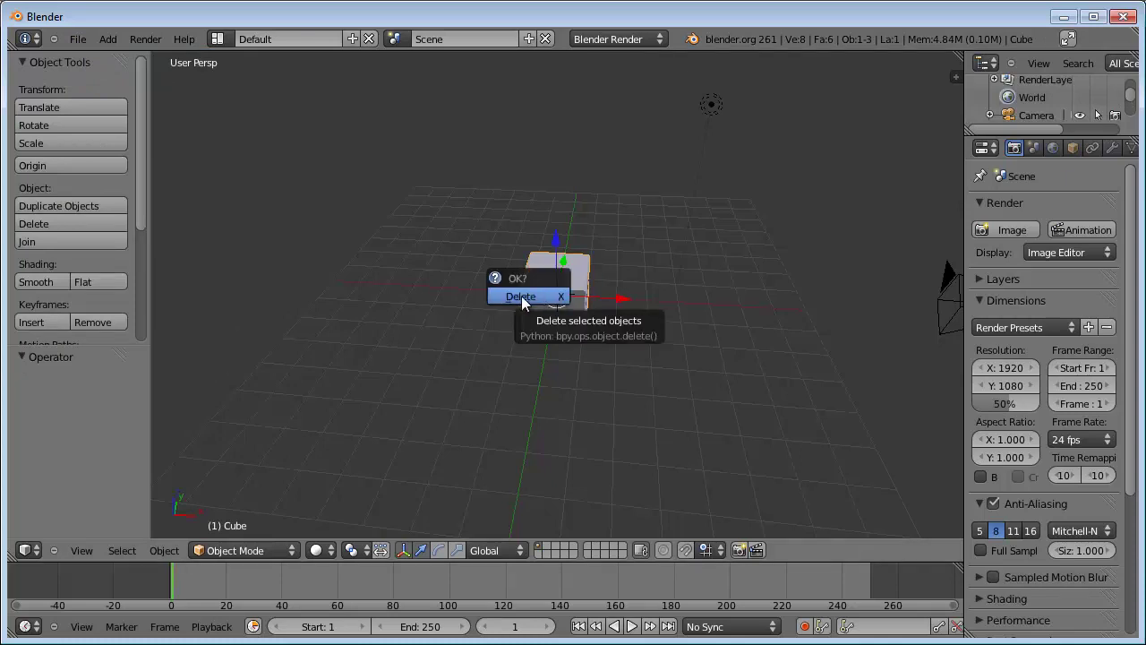
click(522, 297)
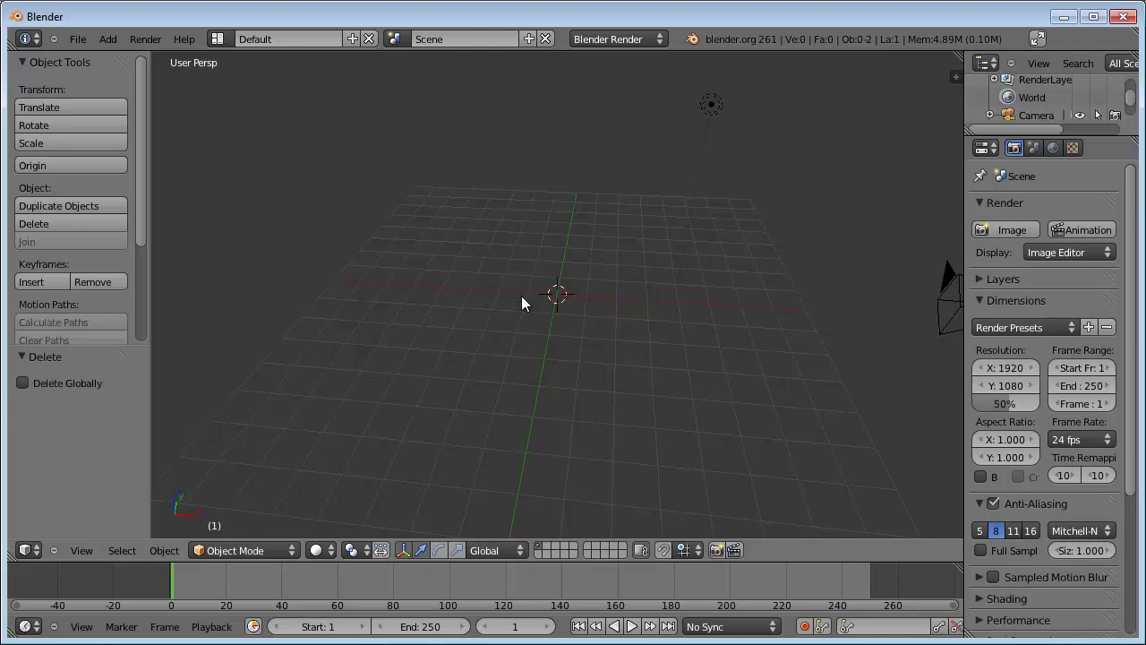
key(shift+a)
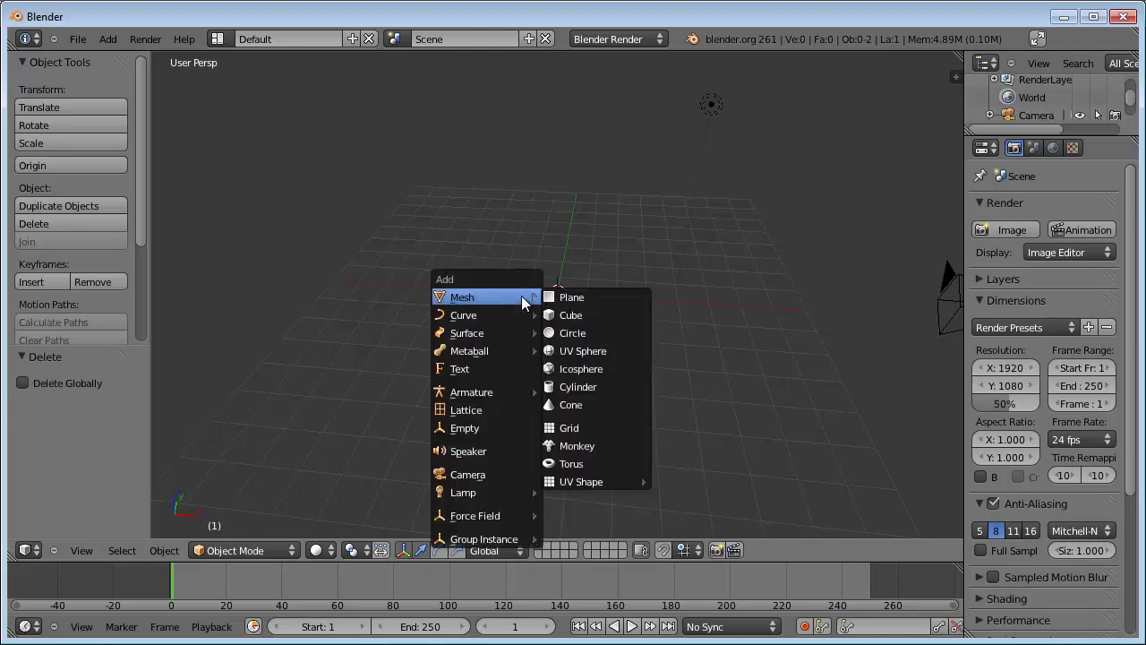
mouse_move(591, 482)
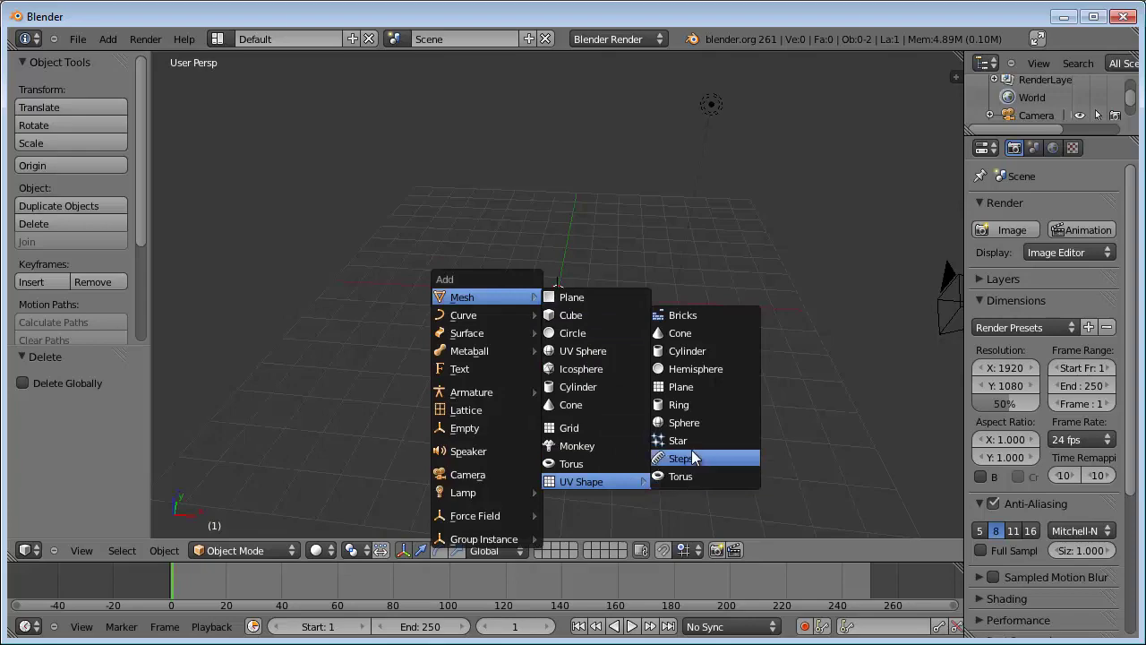
Step: Add a UV Shape cylinder with 8 U and 8 V faces and orbit to inspect it
click(688, 352)
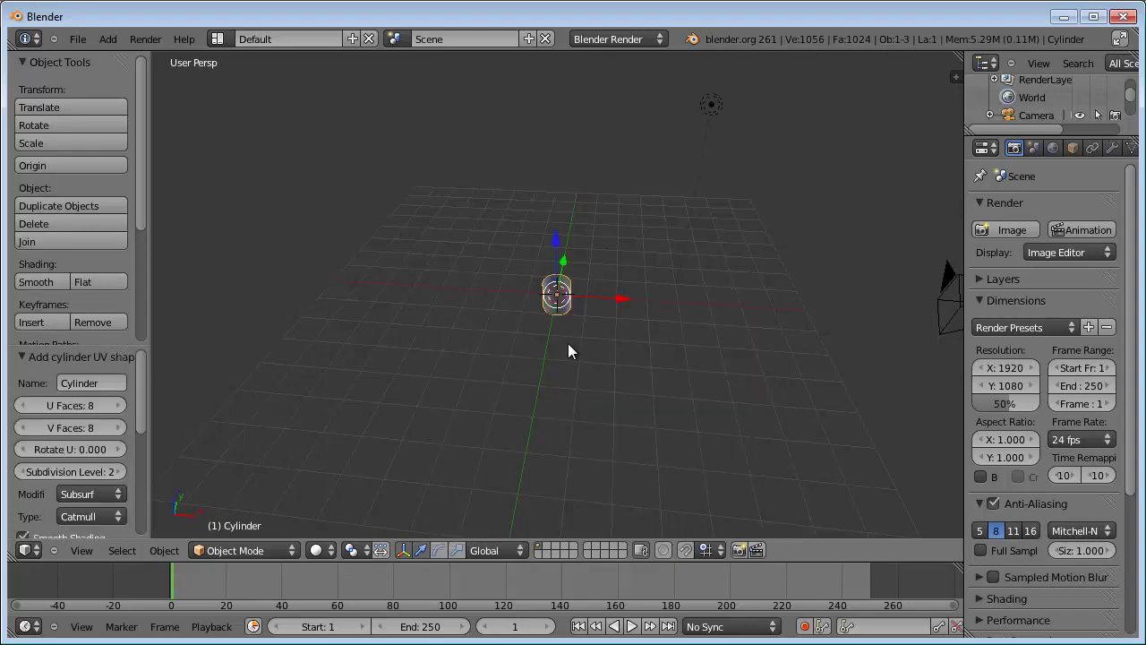
scroll(568, 343, up, 3)
mouse_move(568, 341)
middle_down()
mouse_move(553, 331)
mouse_move(562, 300)
middle_up()
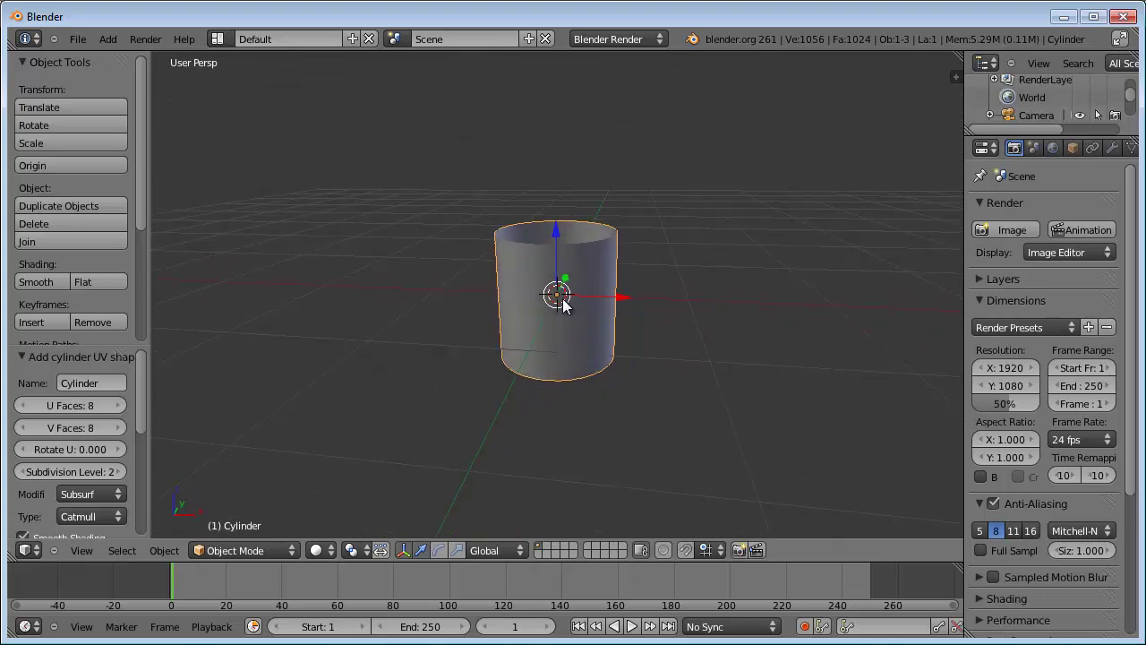
mouse_move(584, 282)
middle_down()
mouse_move(602, 385)
mouse_move(576, 251)
mouse_move(576, 277)
mouse_move(582, 255)
mouse_move(581, 310)
mouse_move(565, 225)
mouse_move(561, 266)
mouse_move(558, 230)
mouse_move(579, 187)
mouse_move(576, 204)
middle_up()
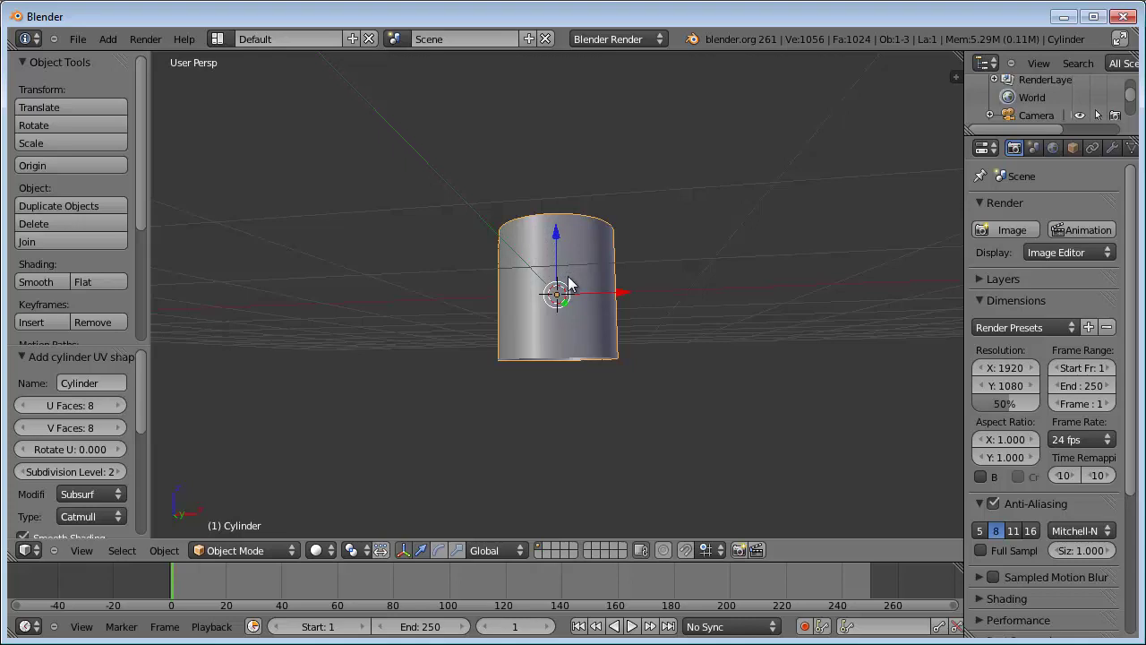
mouse_move(610, 307)
middle_down()
mouse_move(575, 385)
mouse_move(559, 267)
mouse_move(538, 304)
middle_up()
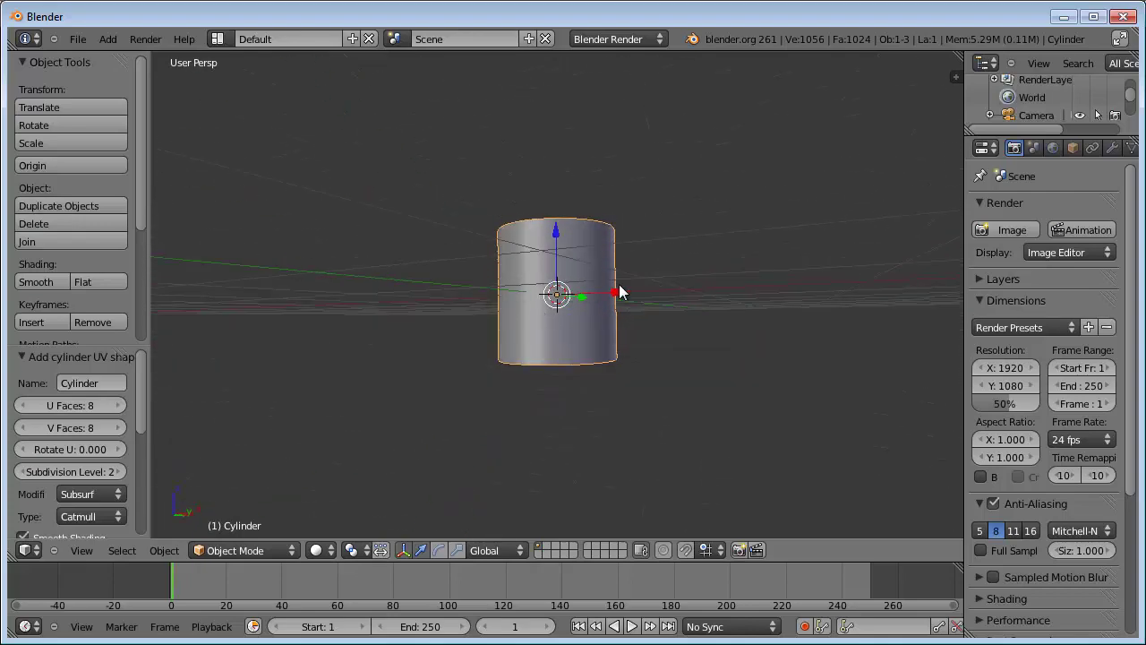
mouse_move(568, 291)
middle_down()
mouse_move(541, 299)
mouse_move(600, 326)
mouse_move(453, 287)
middle_up()
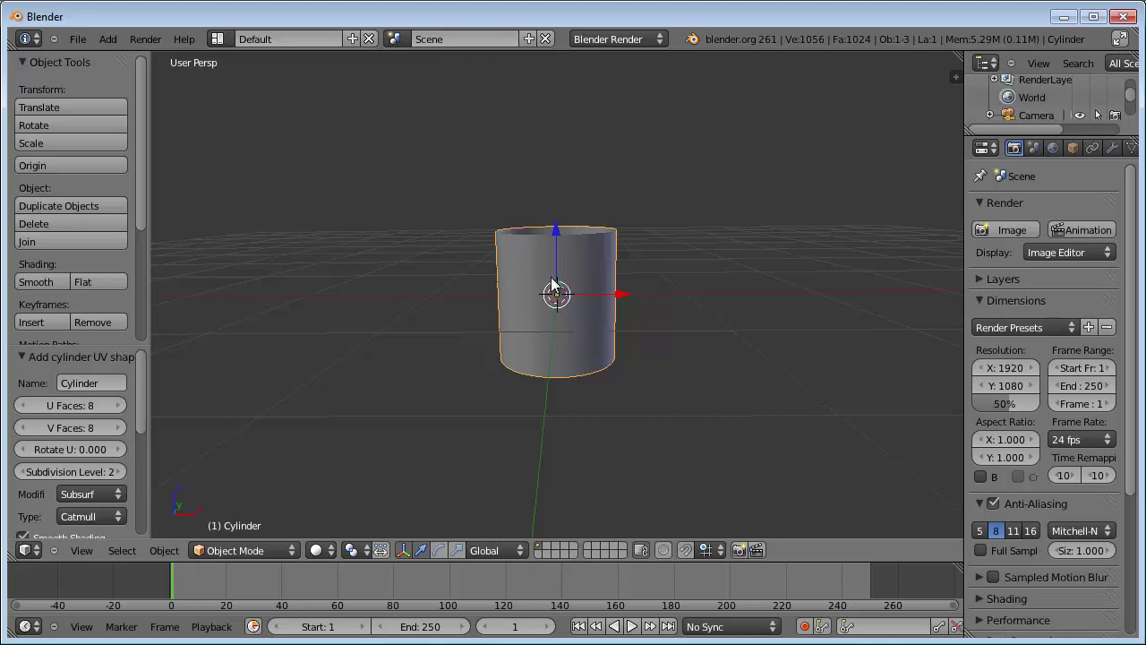
key(KP_8)
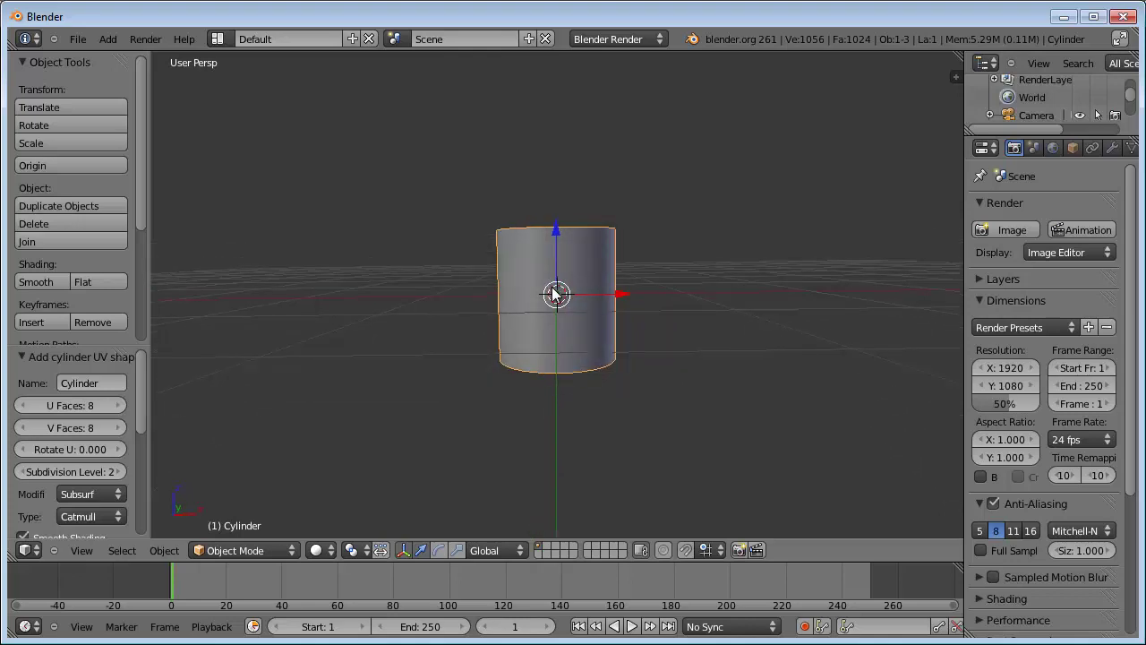
key(KP_1)
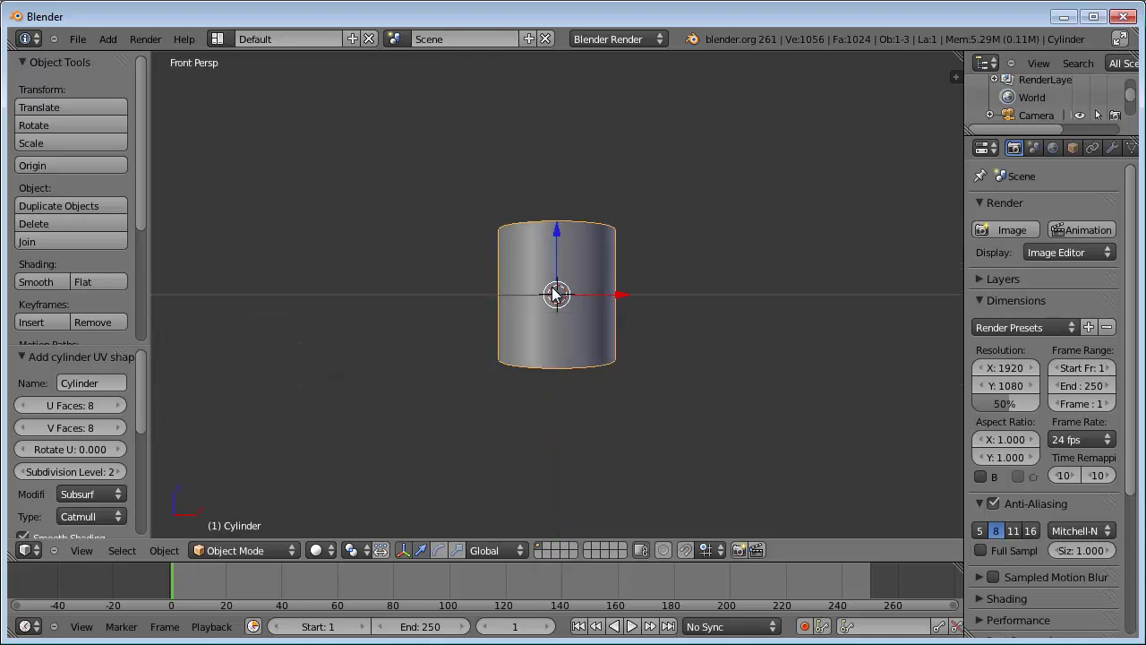
key(KP_5)
scroll(556, 294, up, 4)
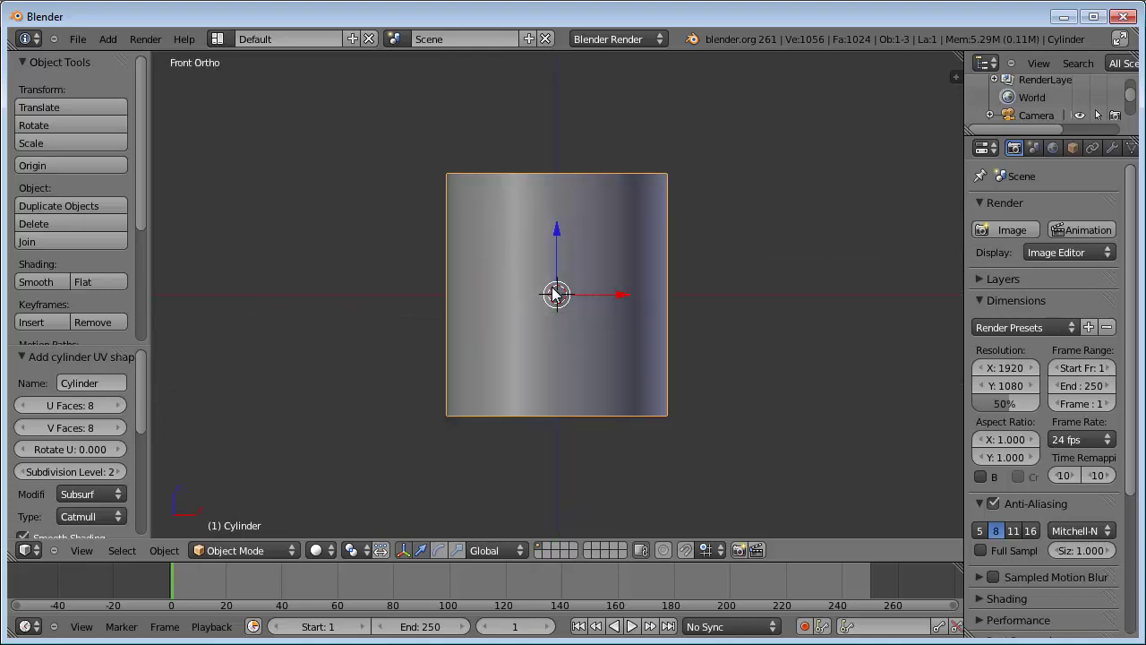
key(Tab)
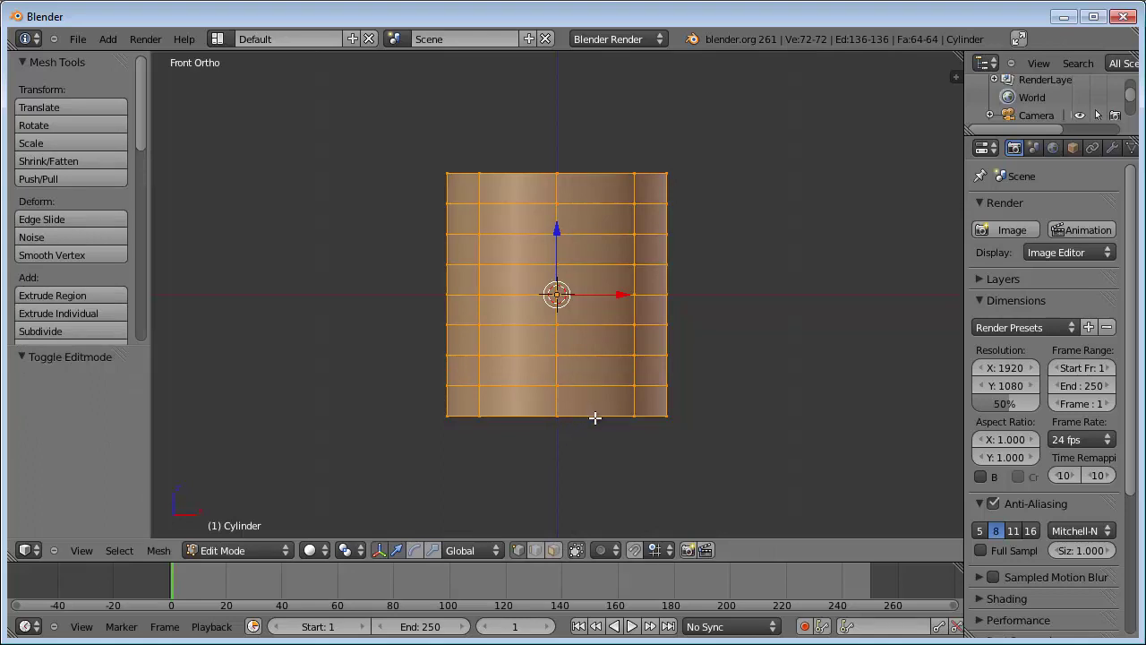
middle_drag(586, 402, 586, 388)
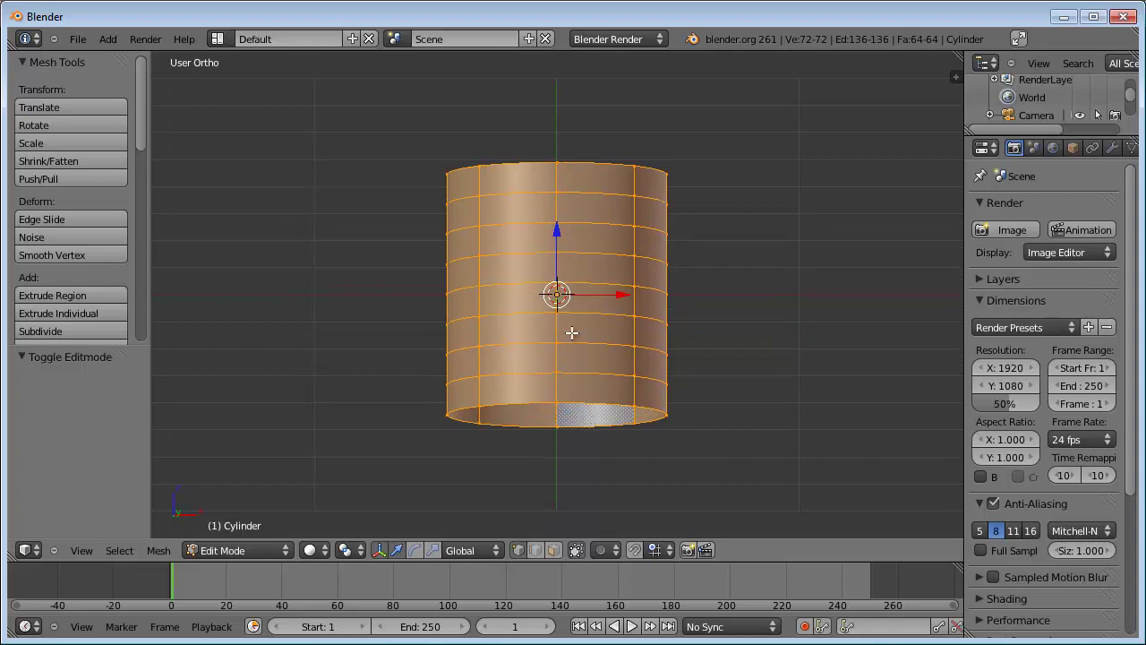
mouse_move(572, 334)
middle_down()
mouse_move(567, 382)
mouse_move(587, 334)
mouse_move(592, 371)
mouse_move(587, 305)
mouse_move(583, 365)
mouse_move(596, 325)
mouse_move(629, 340)
mouse_move(643, 307)
mouse_move(637, 320)
middle_up()
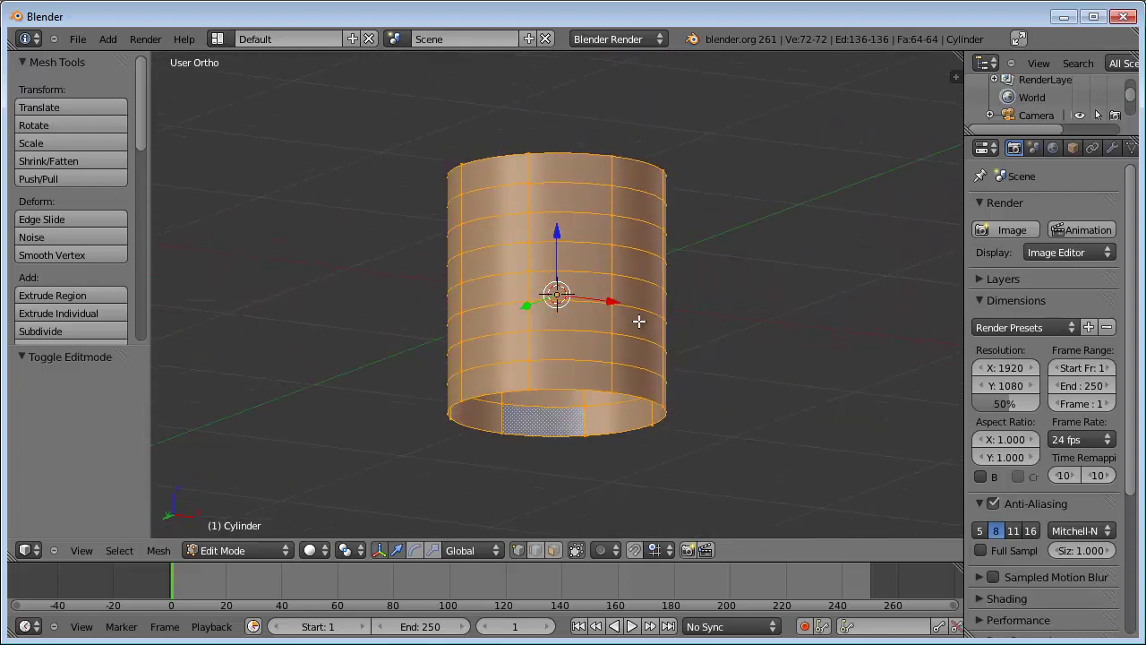
Step: Collapse the bottom edge loop to a single point and raise it slightly on Z
alt+right_click(568, 390)
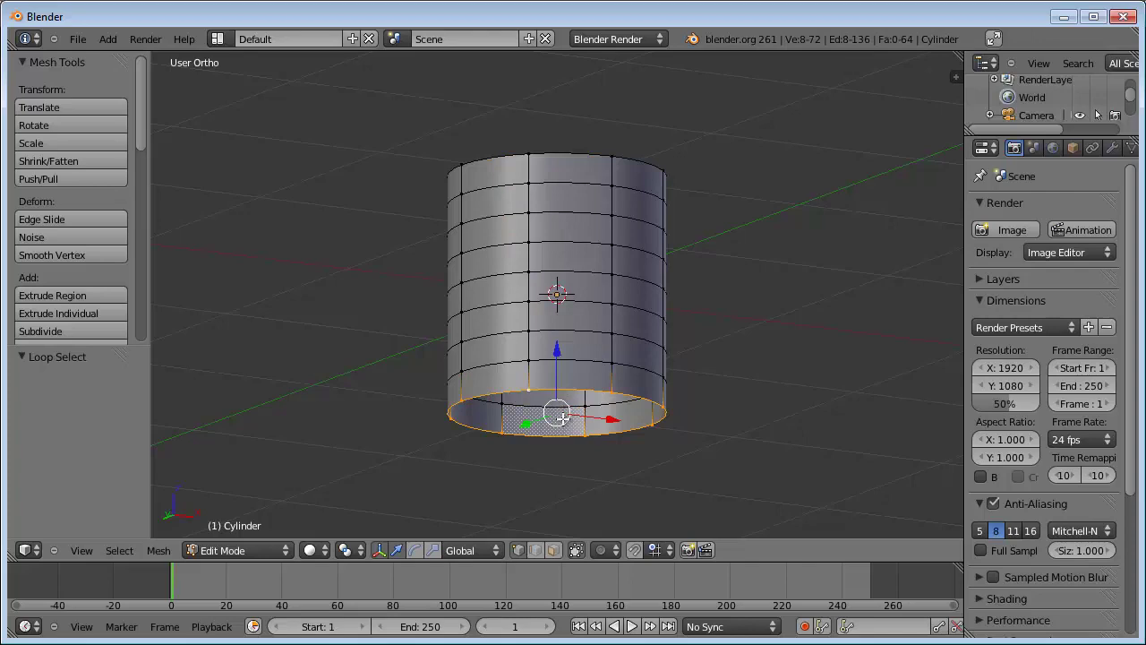
mouse_move(608, 347)
middle_down()
mouse_move(584, 385)
mouse_move(517, 350)
mouse_move(508, 360)
middle_up()
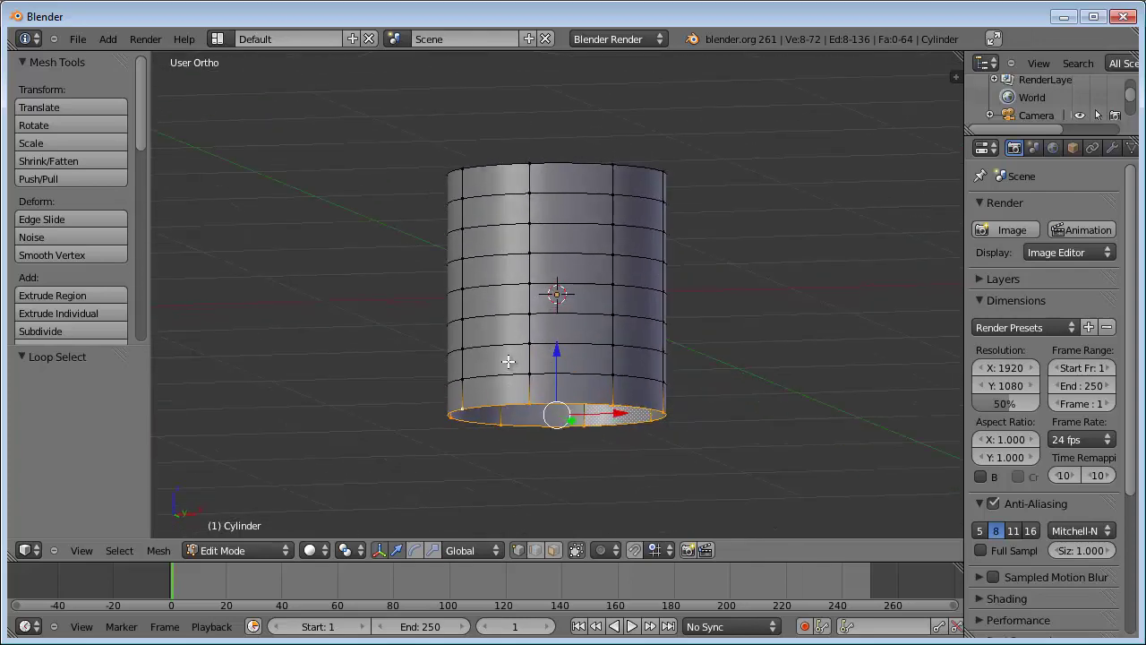
key(s)
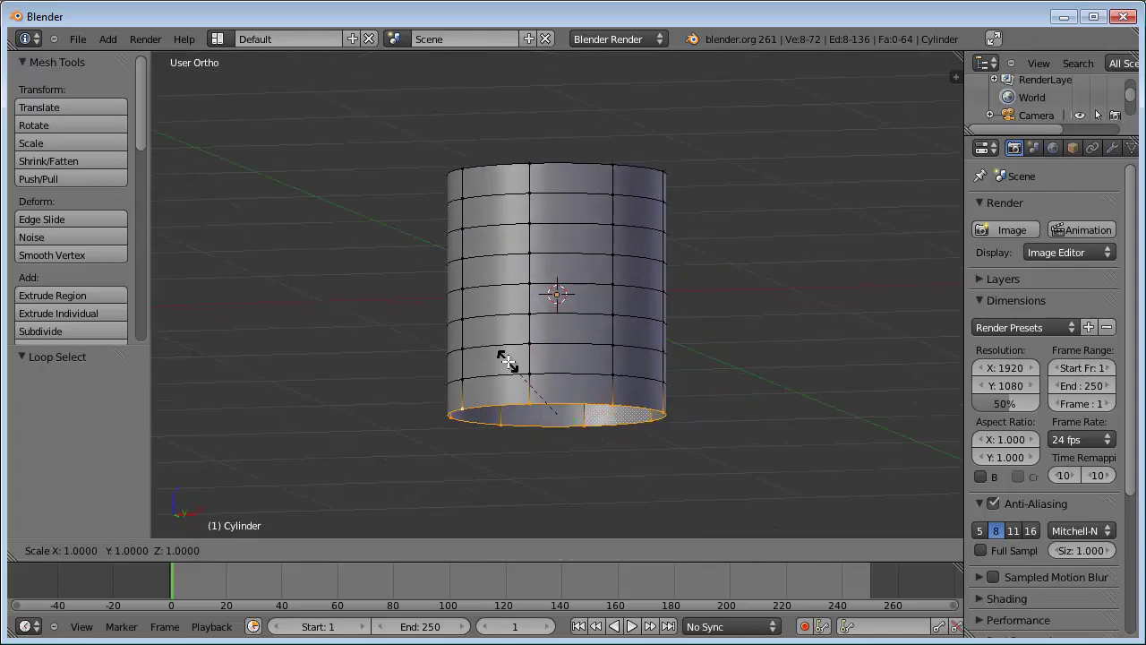
key(0)
key(Return)
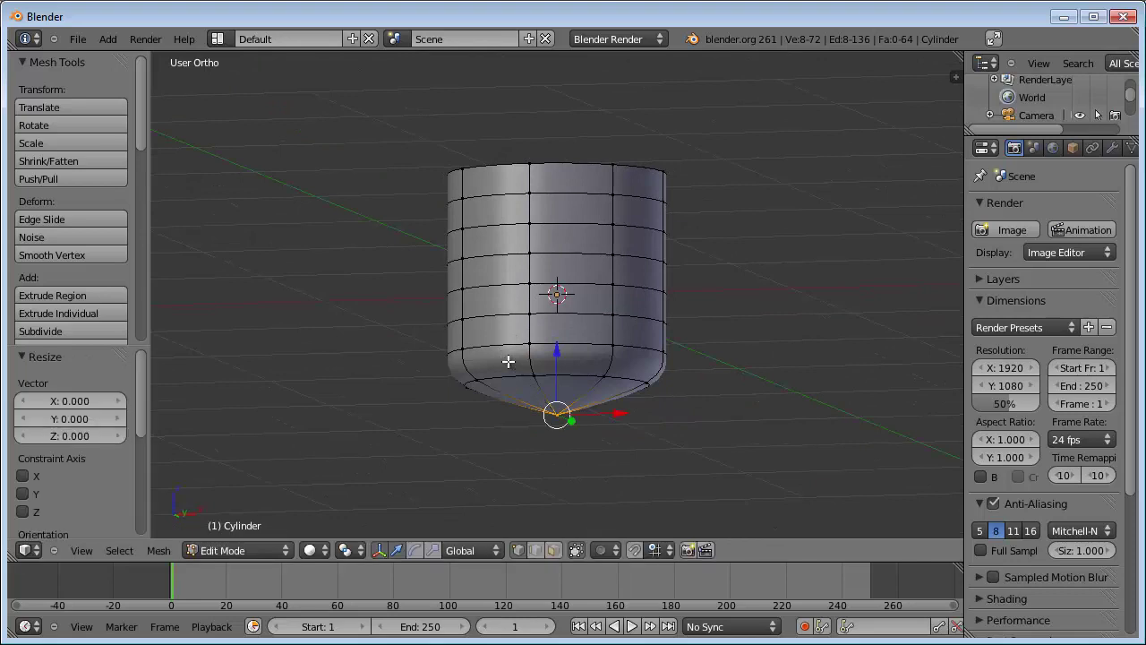
key(KP_1)
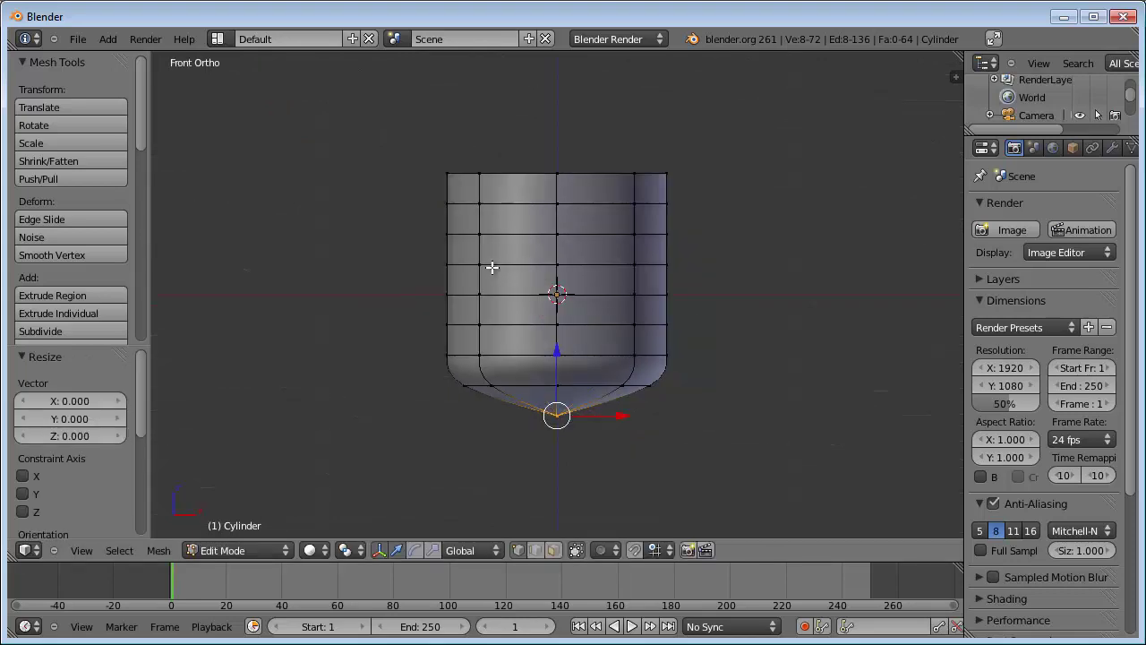
key(g)
key(z)
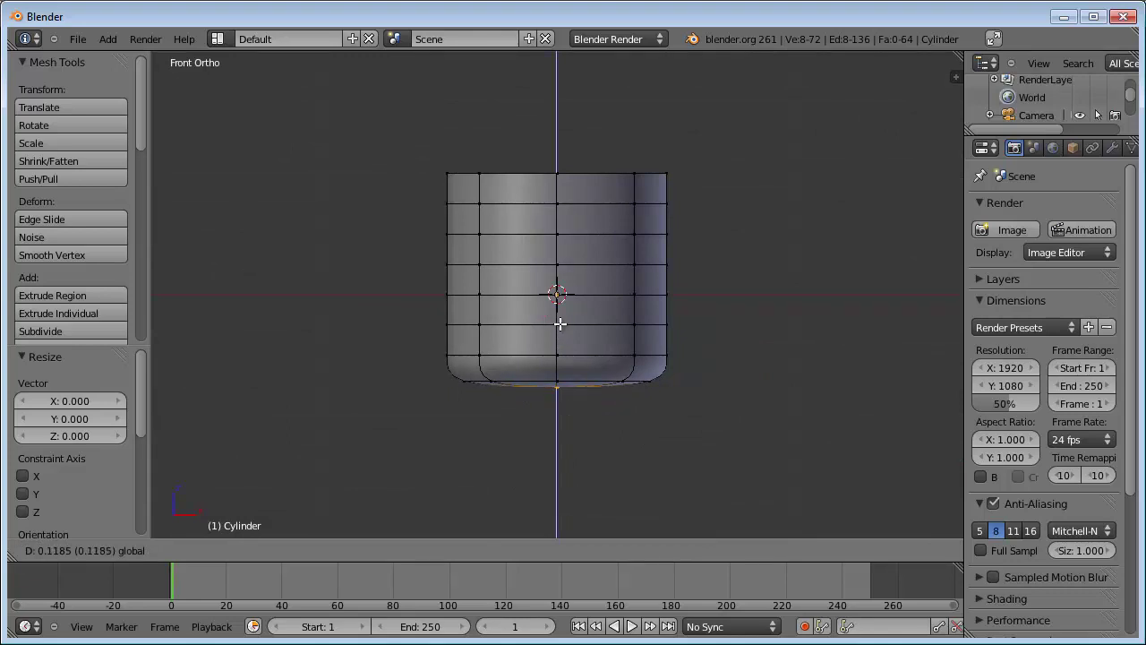
click(560, 323)
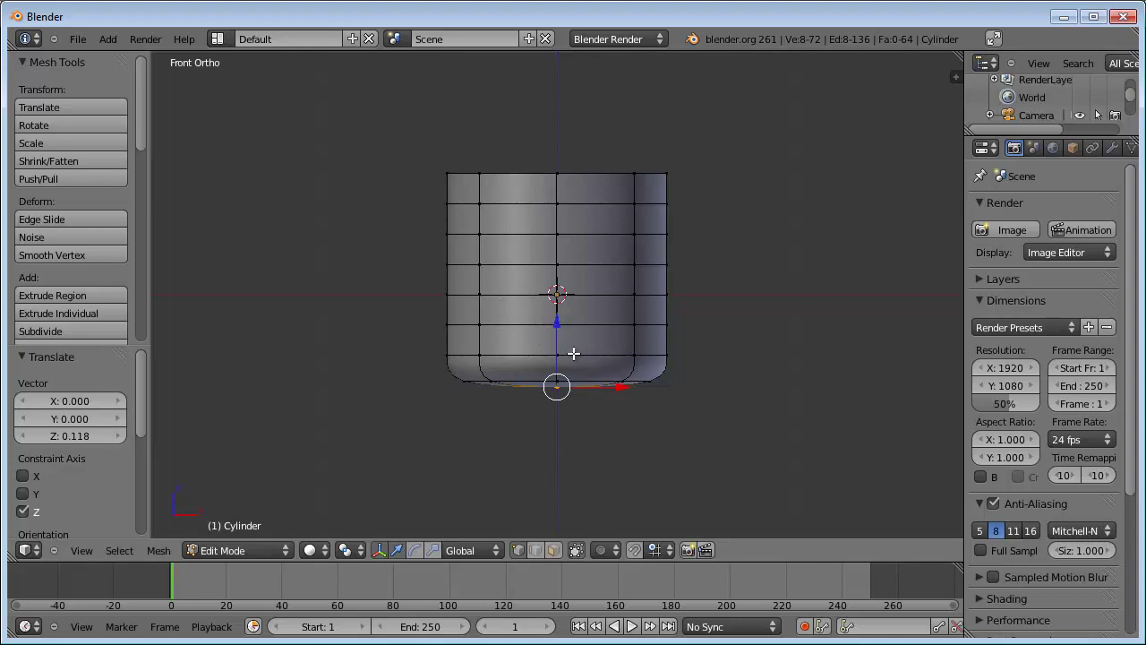
Step: Collapse the top edge loop to a point and push it down inside the cylinder
key(a)
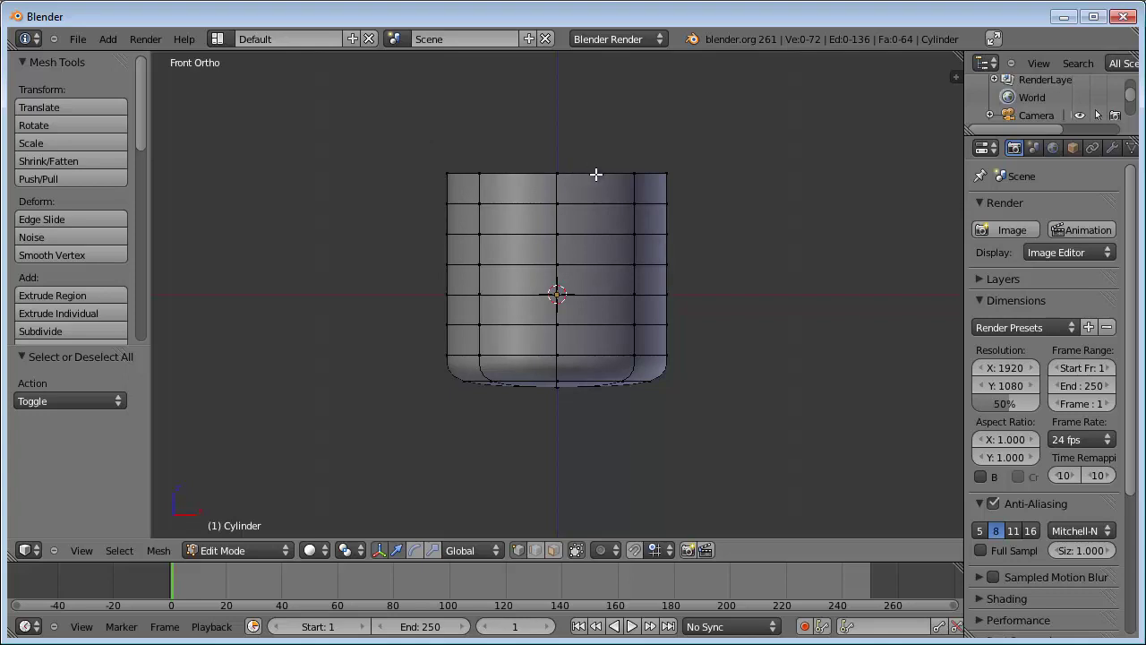
alt+right_click(597, 174)
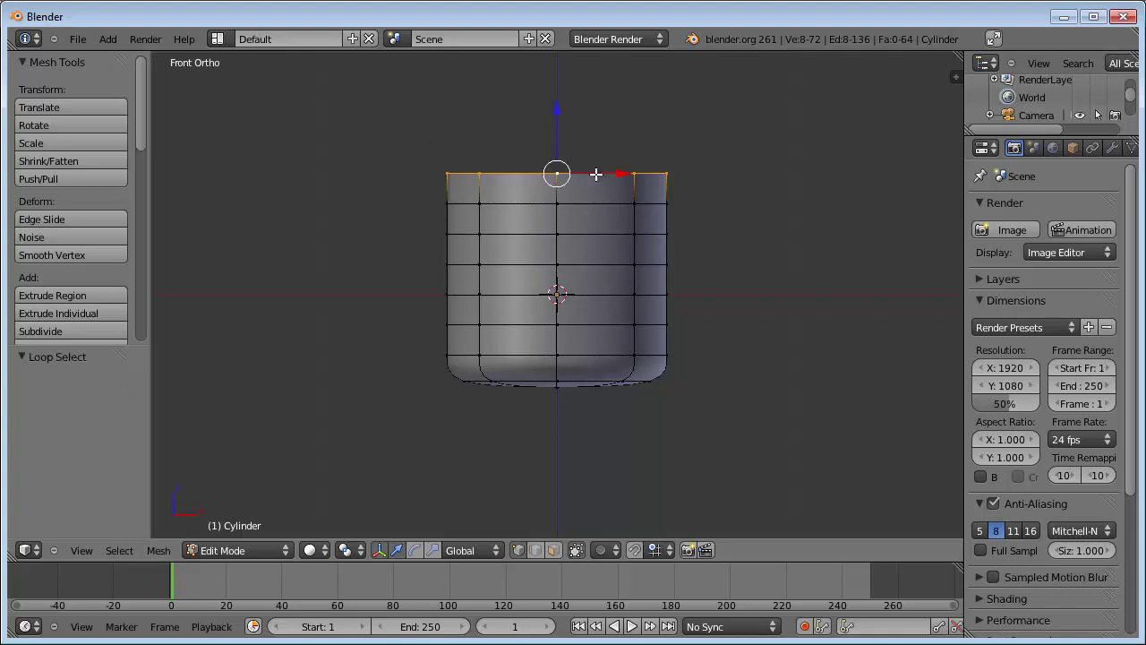
text(s0)
key(Return)
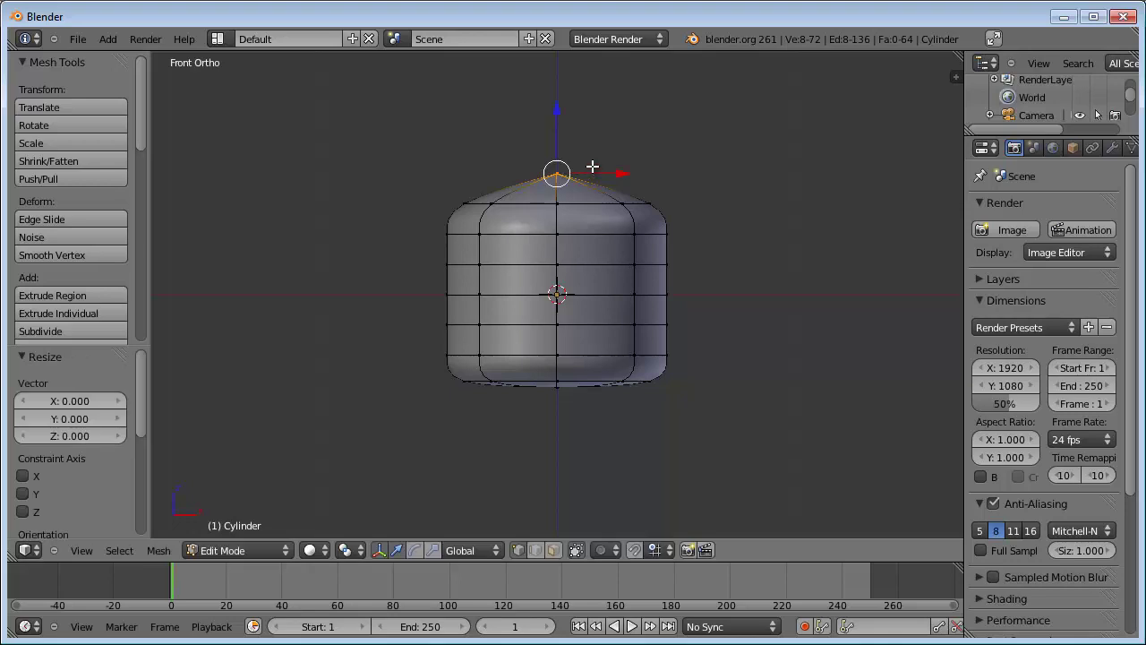
key(g)
key(z)
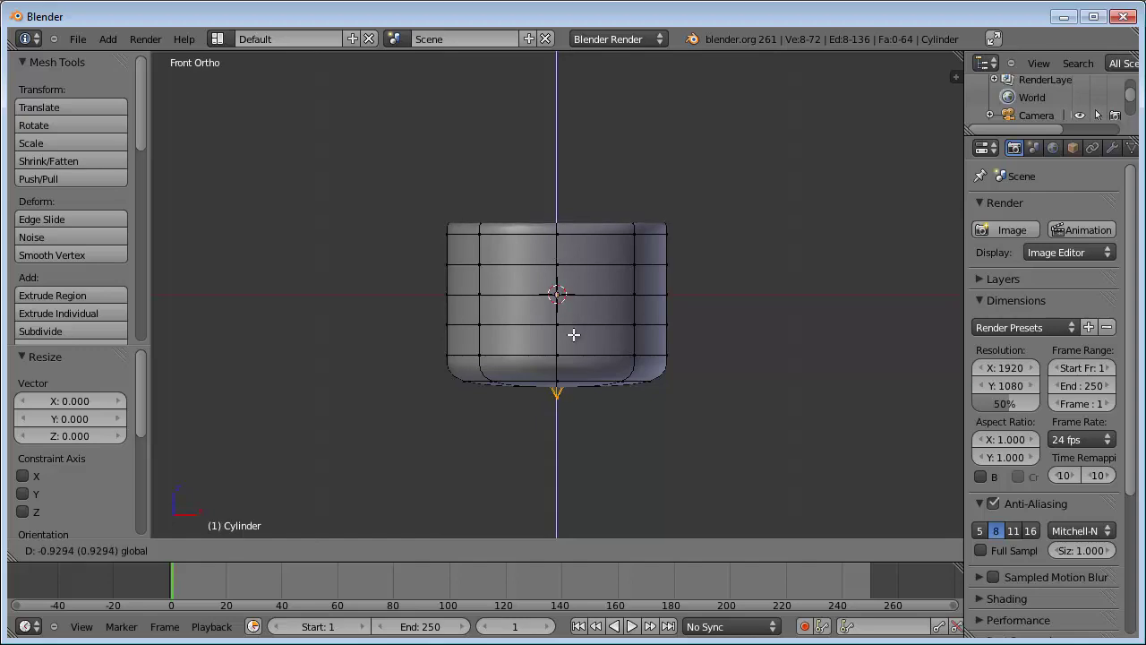
click(573, 283)
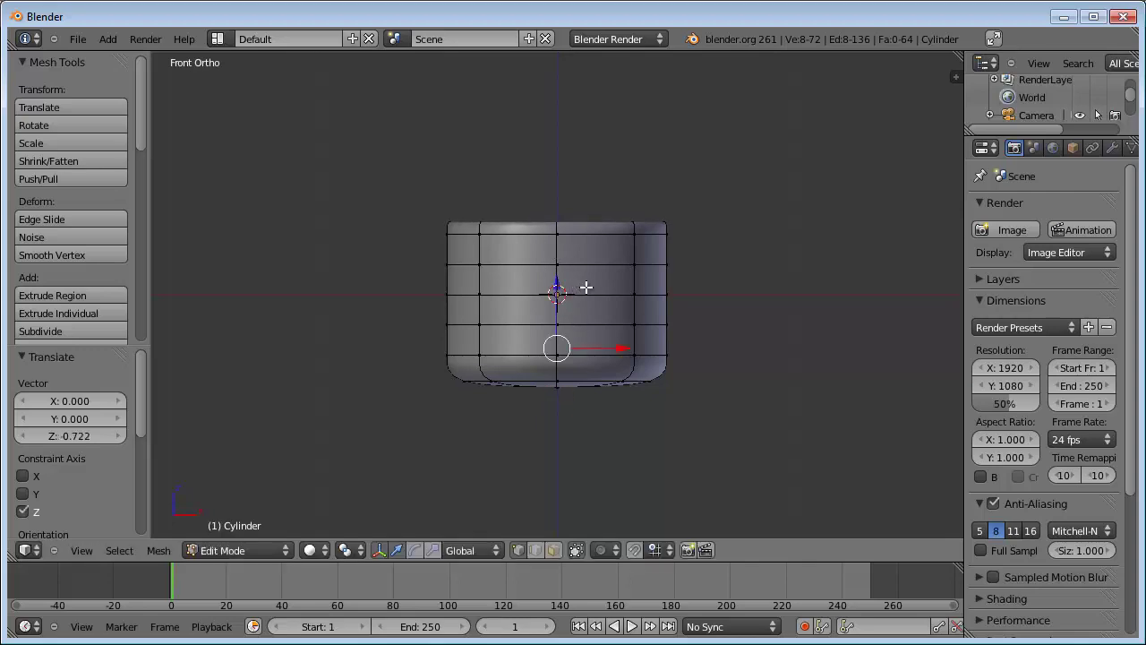
middle_drag(586, 284, 609, 451)
mouse_move(583, 389)
middle_down()
mouse_move(609, 191)
mouse_move(578, 366)
middle_up()
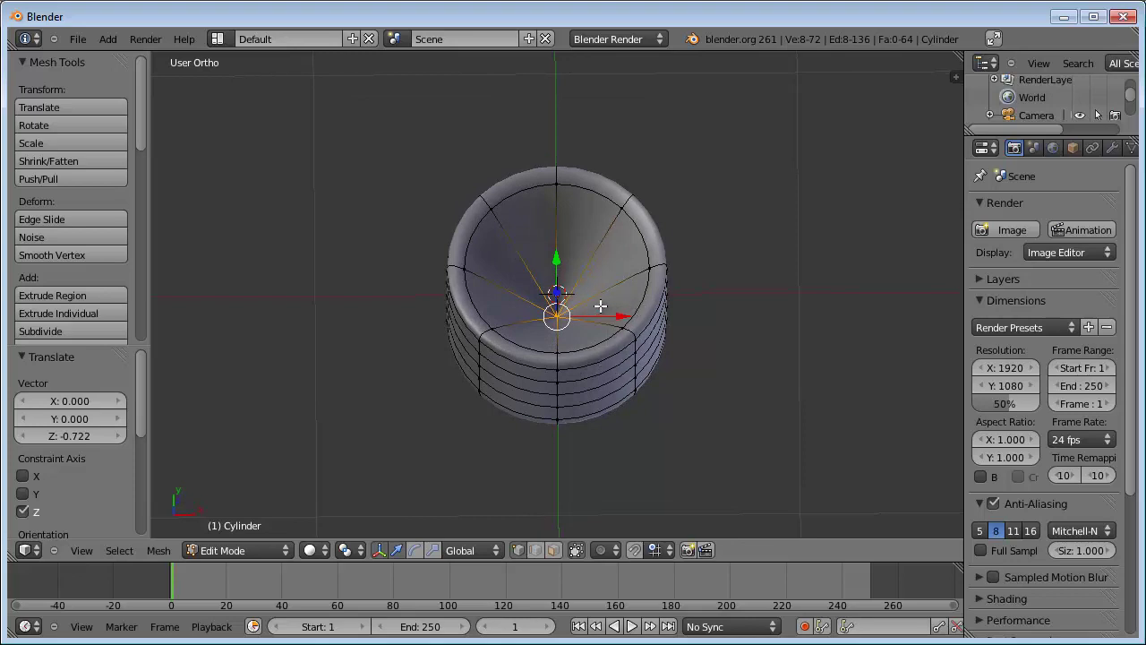
Step: Shrink the top rim loop to 0.454 and lower it into the cup
key(a)
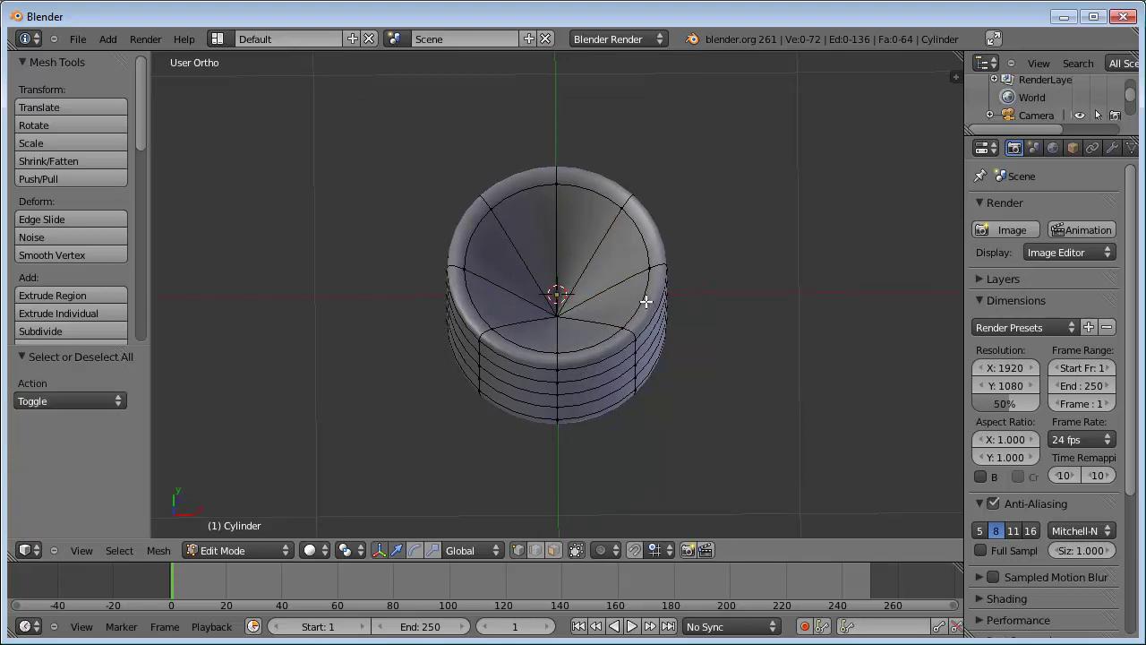
alt+right_click(641, 300)
middle_drag(639, 333, 719, 403)
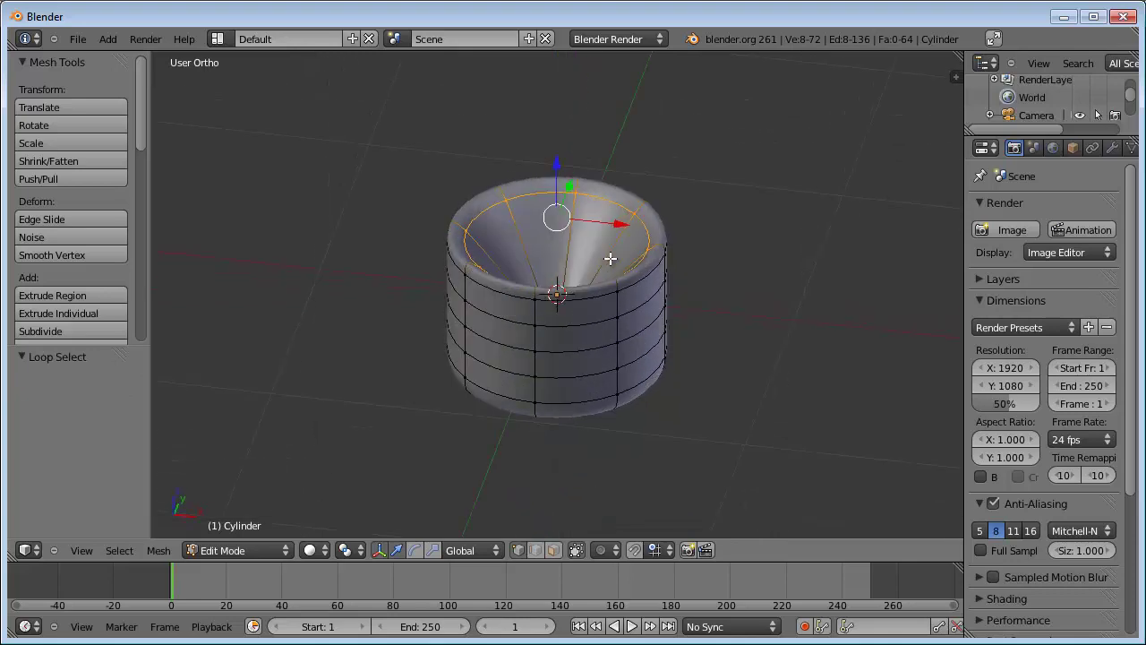
key(s)
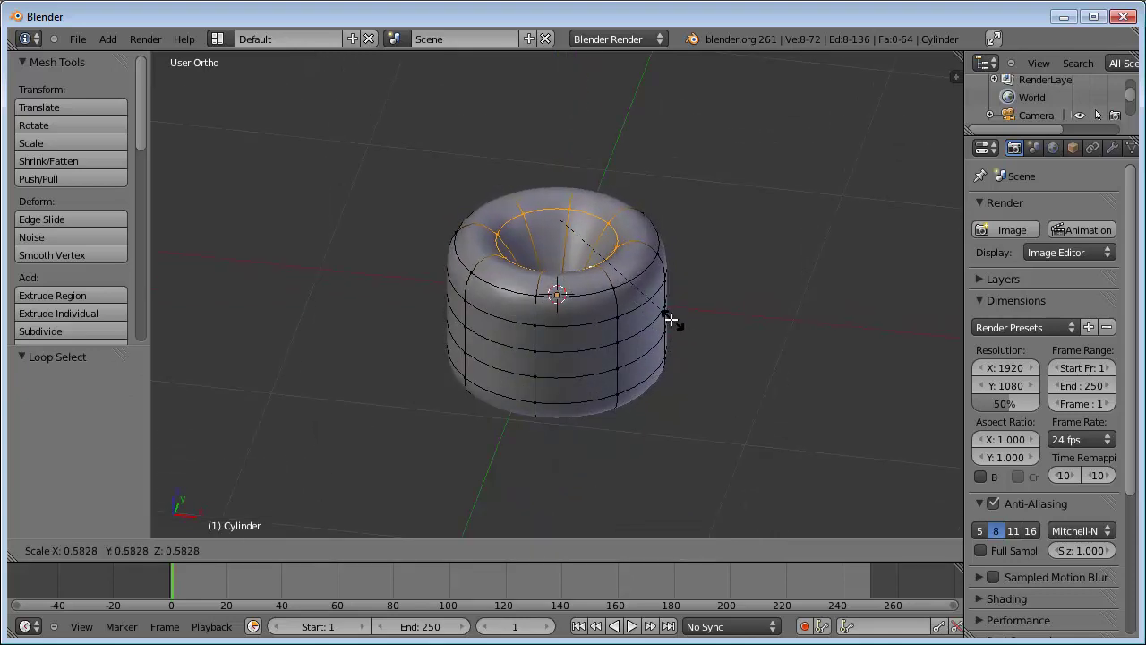
click(645, 296)
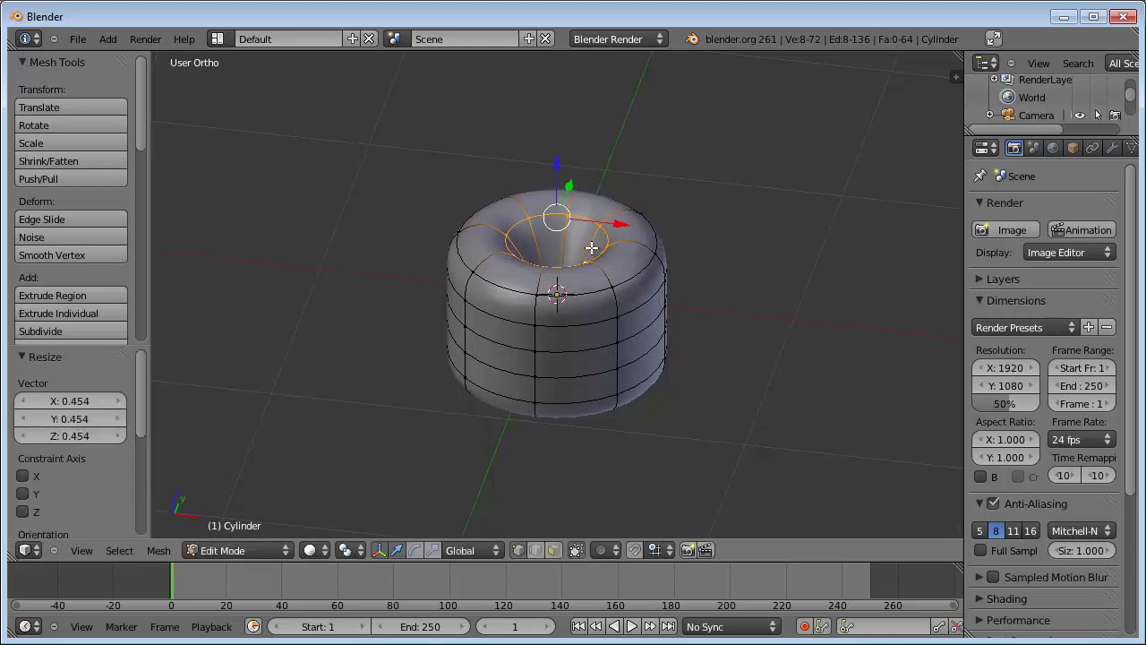
drag(553, 171, 559, 291)
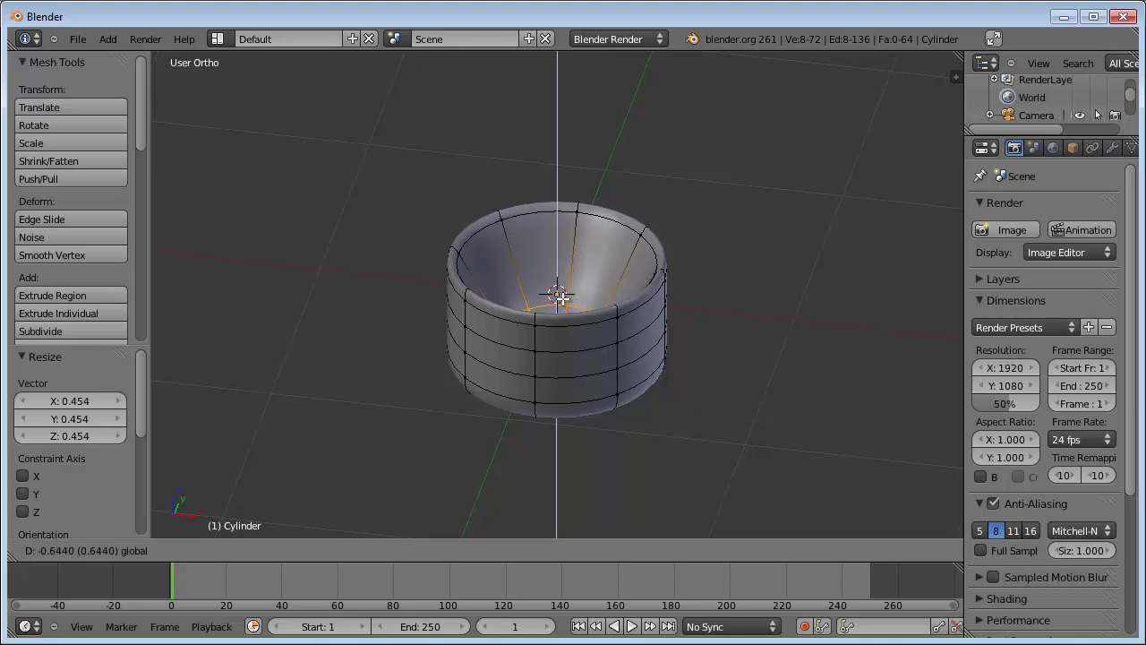
click(554, 306)
middle_drag(554, 306, 639, 368)
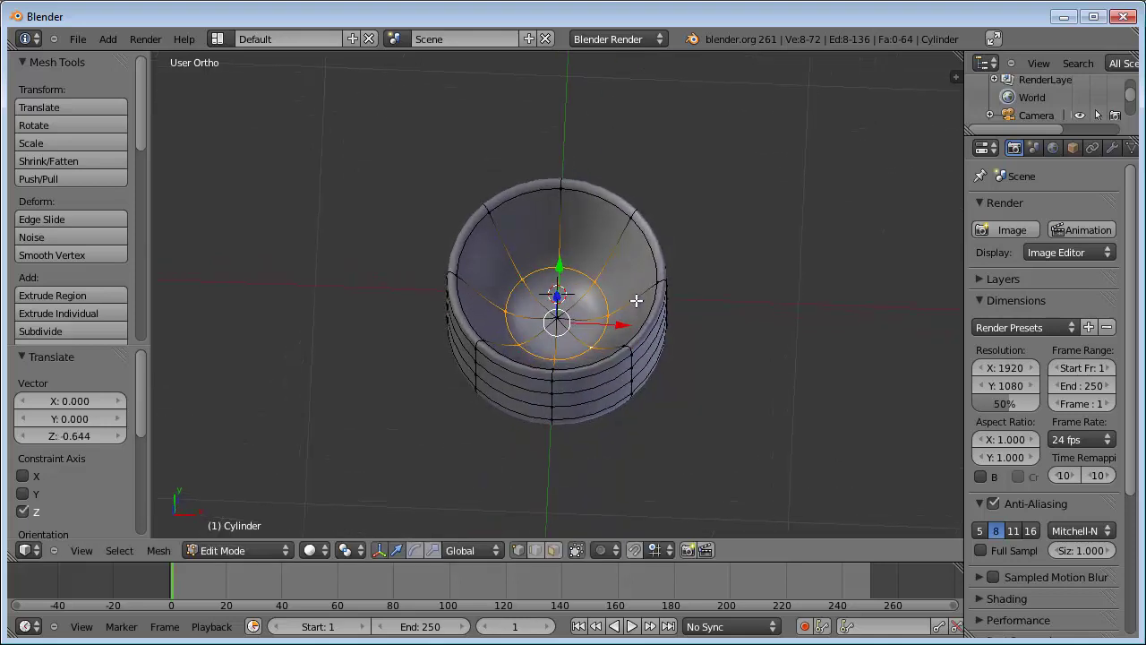
Step: Lower the inner ring to deepen the hollow and shrink it to 0.668
alt+right_click(651, 251)
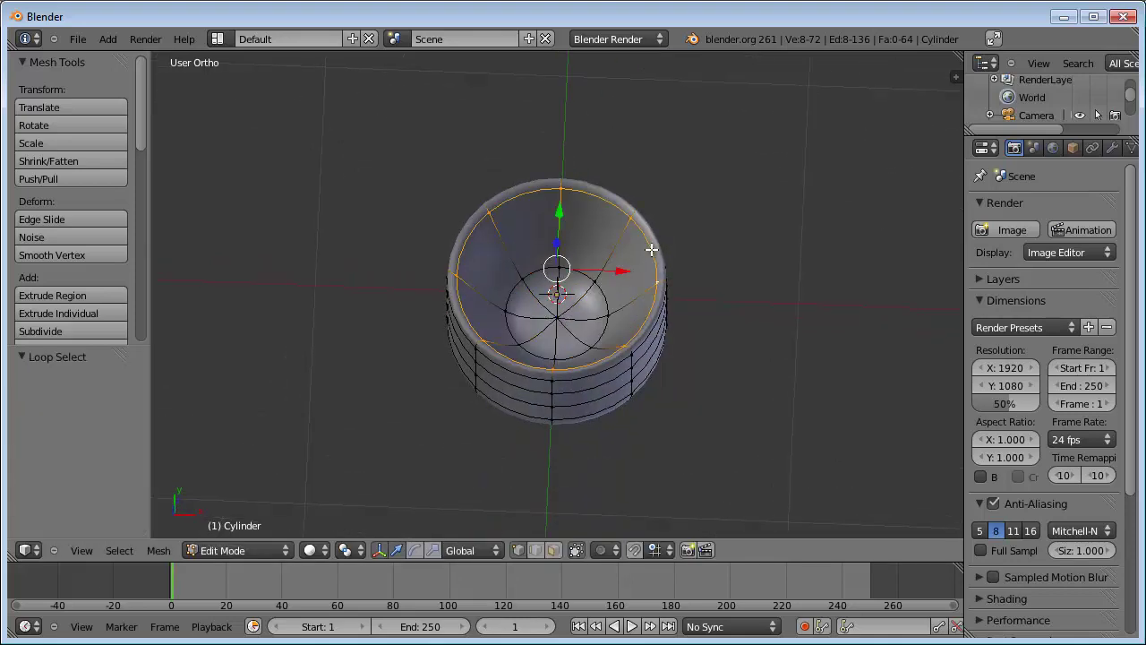
key(s)
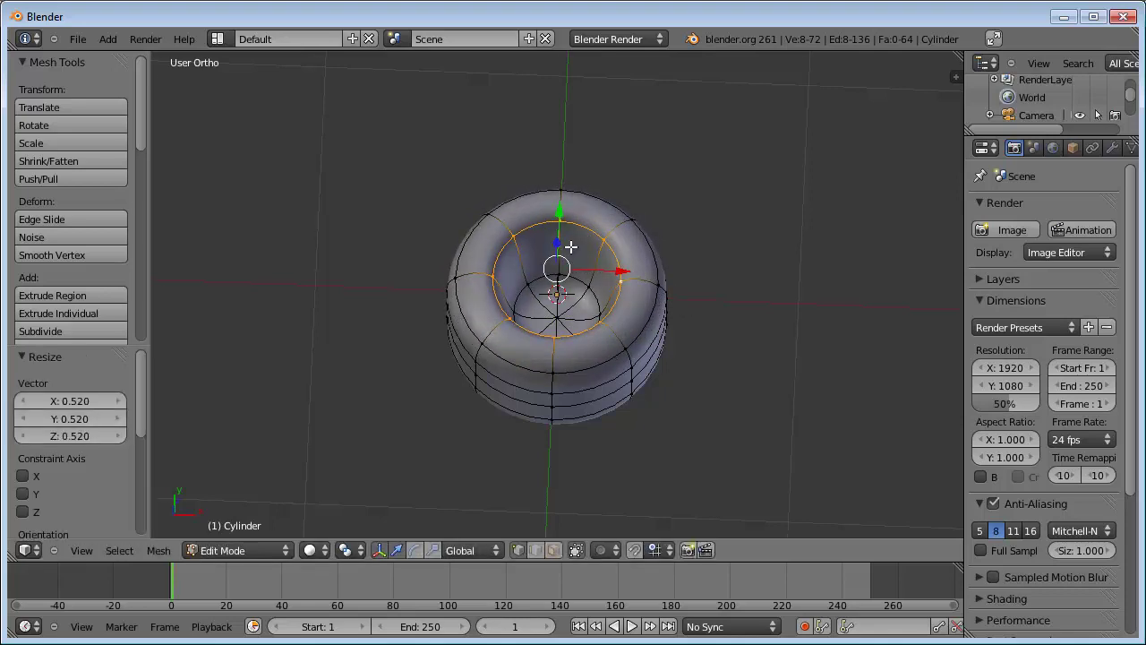
mouse_move(571, 246)
middle_down()
mouse_move(556, 197)
mouse_move(607, 212)
mouse_move(562, 192)
middle_up()
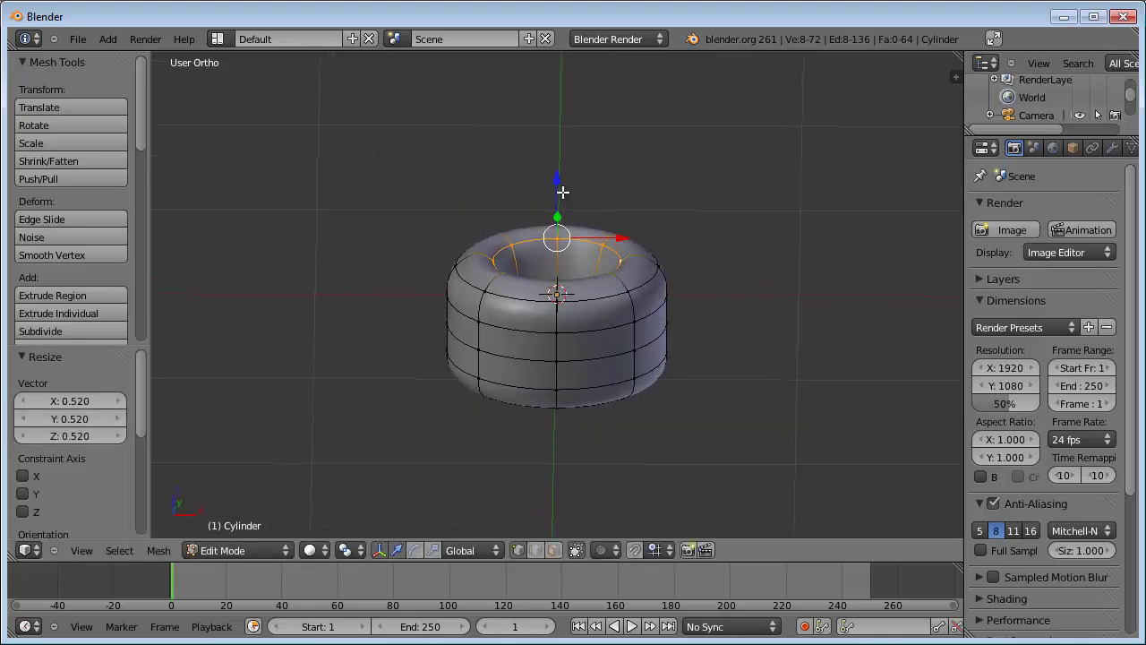
drag(554, 179, 567, 261)
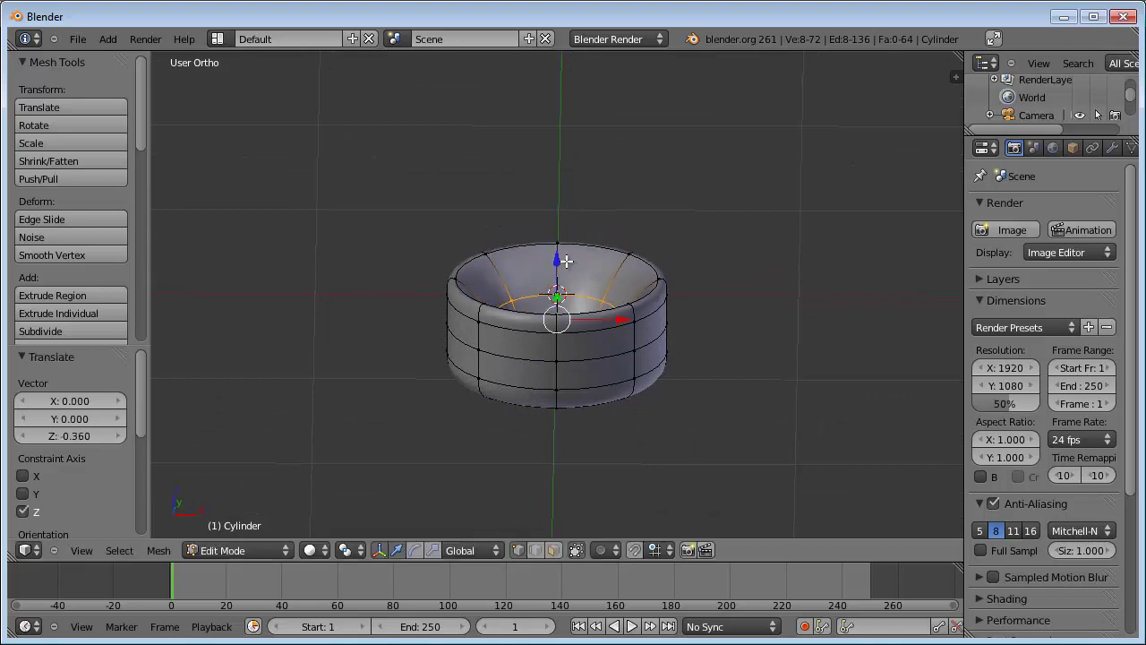
key(s)
click(609, 300)
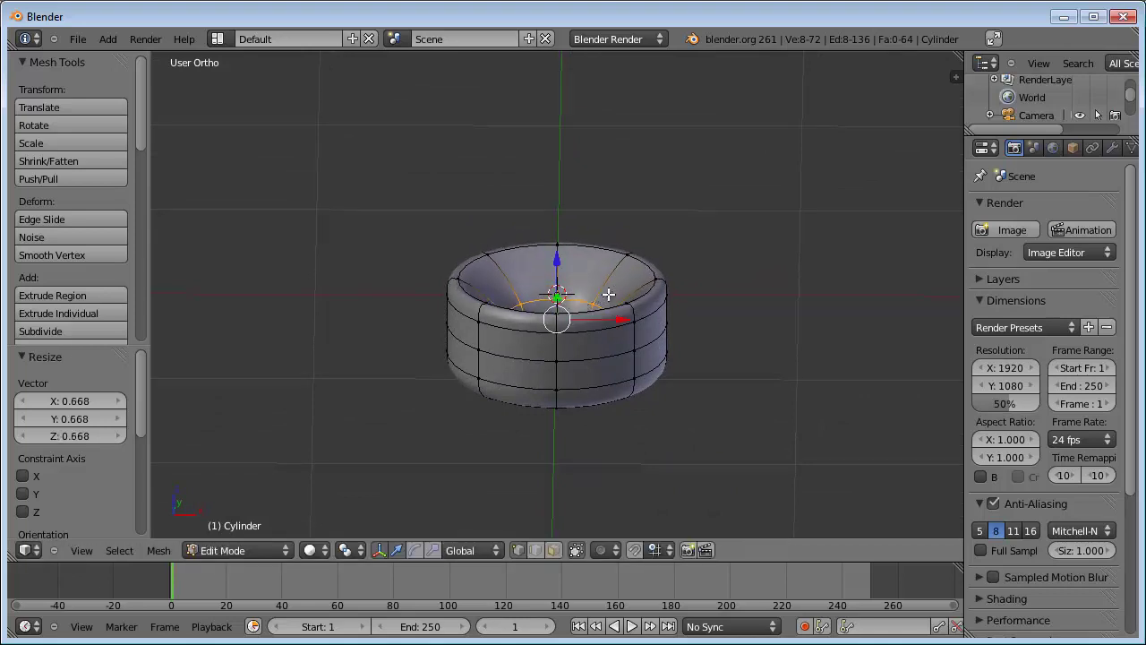
middle_drag(598, 285, 584, 209)
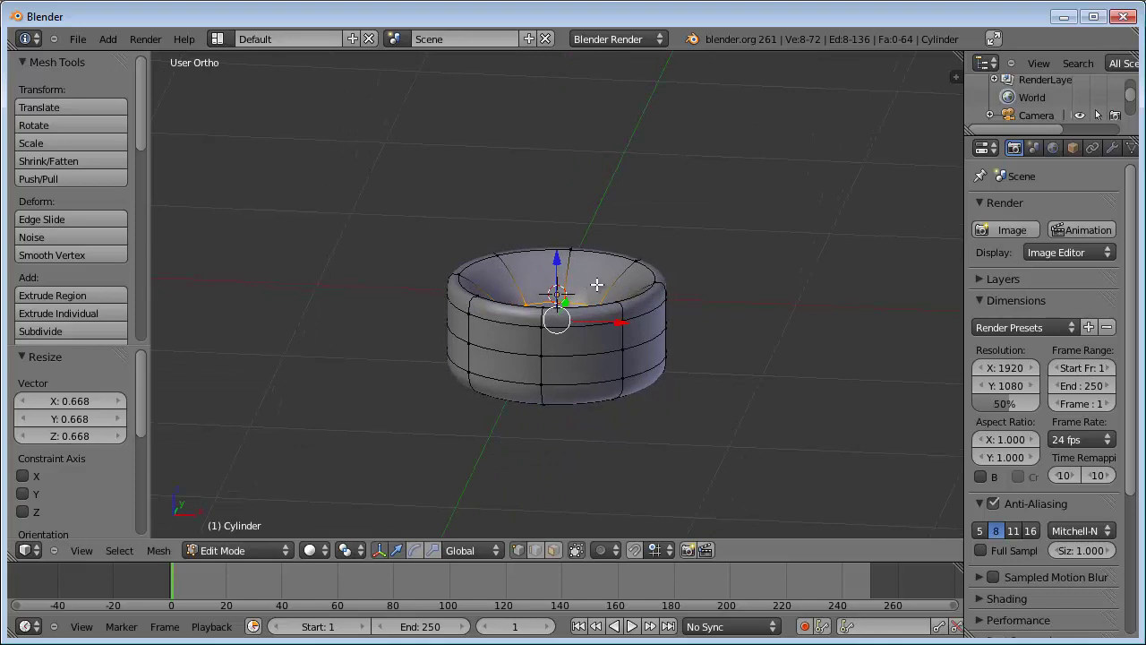
alt+right_click(640, 296)
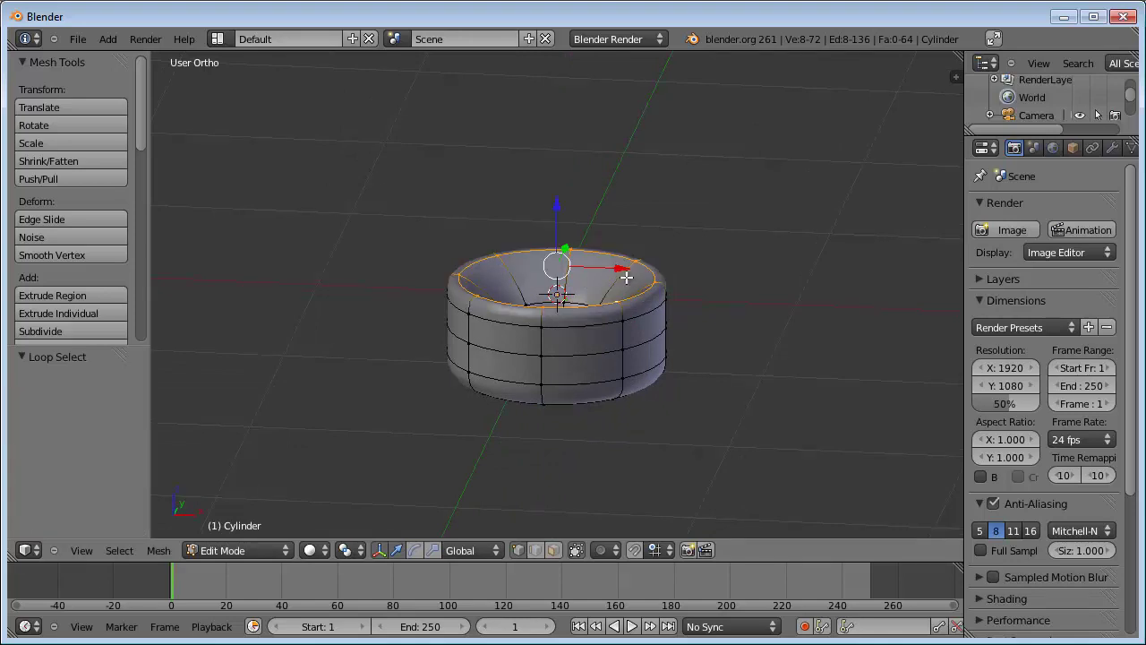
Step: Raise the top loop to make the shape taller and narrow it to 0.148
drag(559, 211, 563, 93)
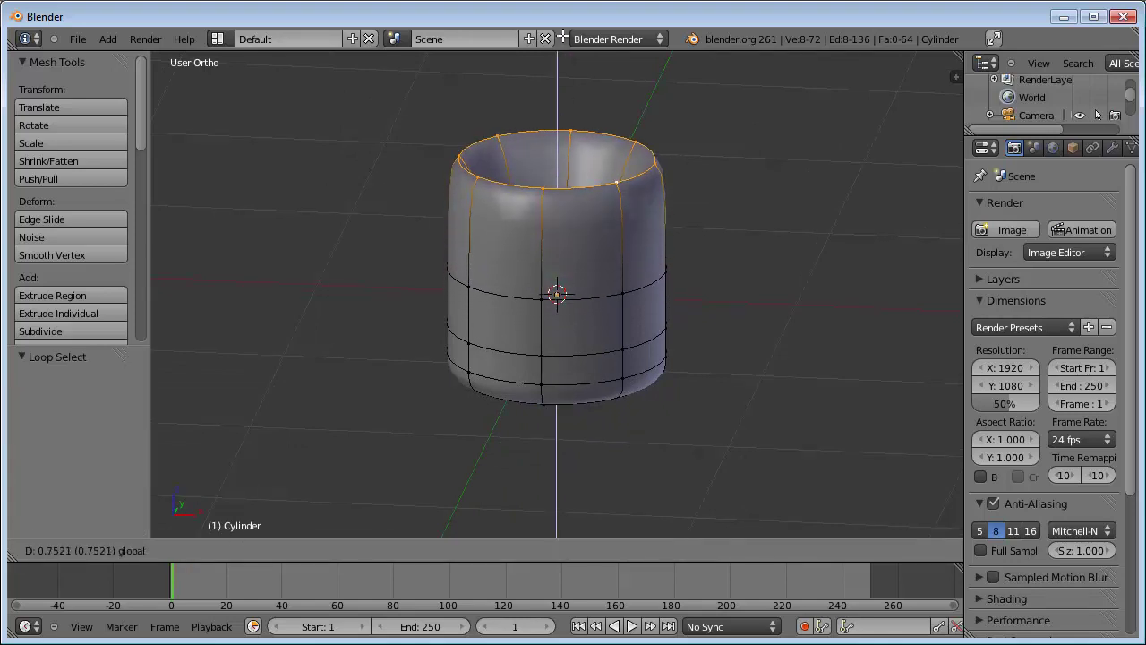
key(s)
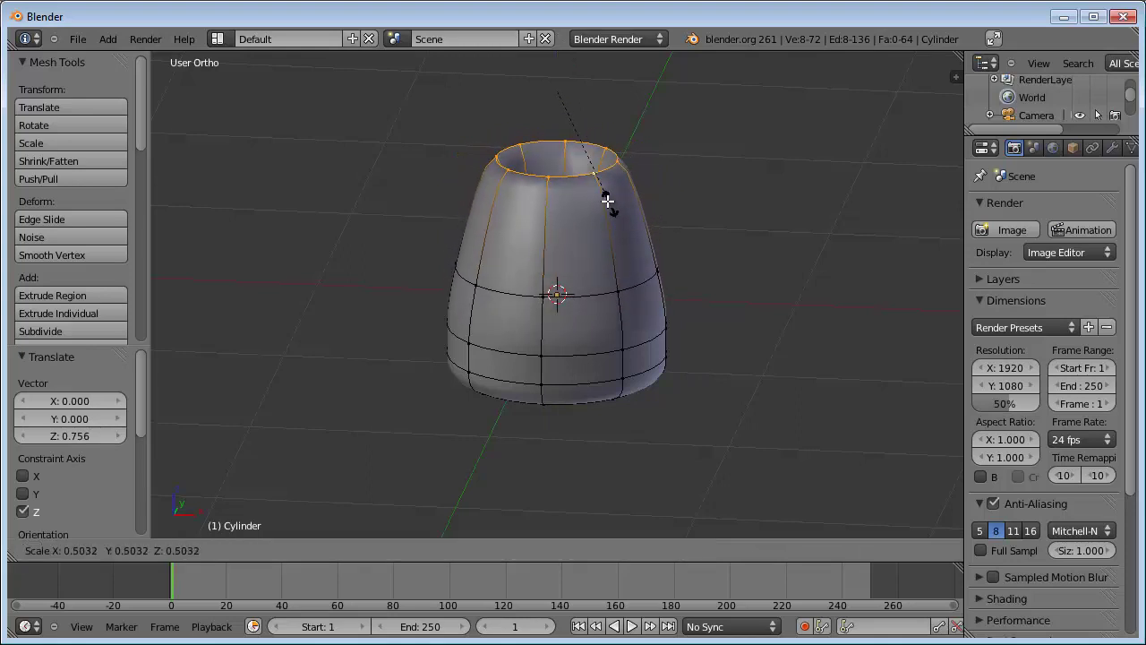
click(558, 127)
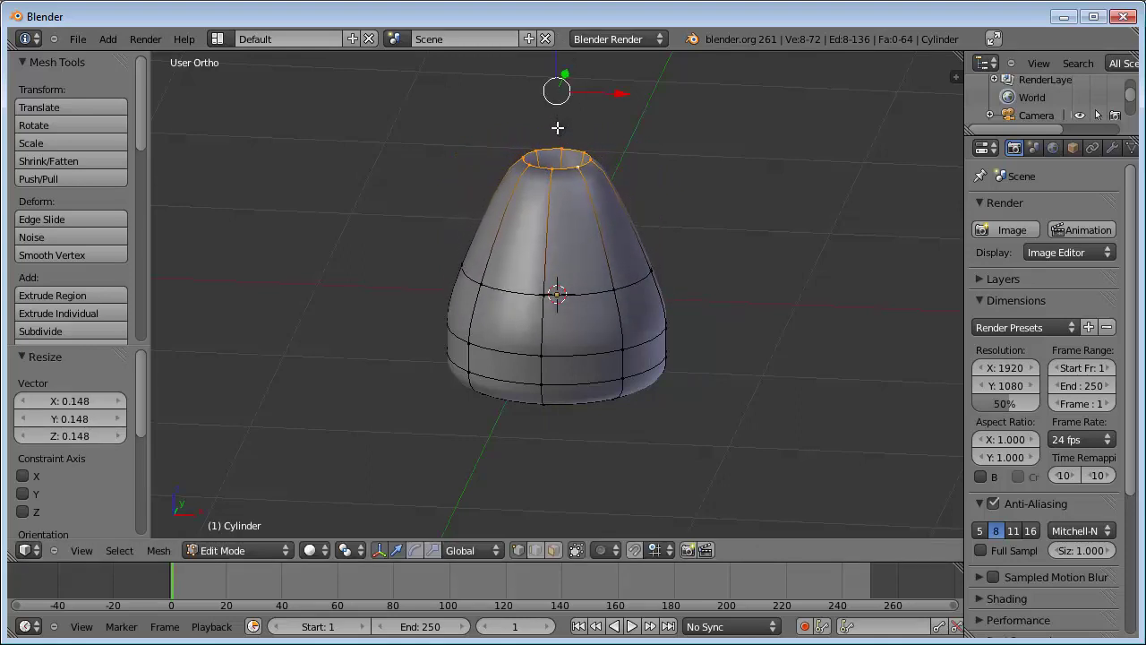
alt+right_click(632, 283)
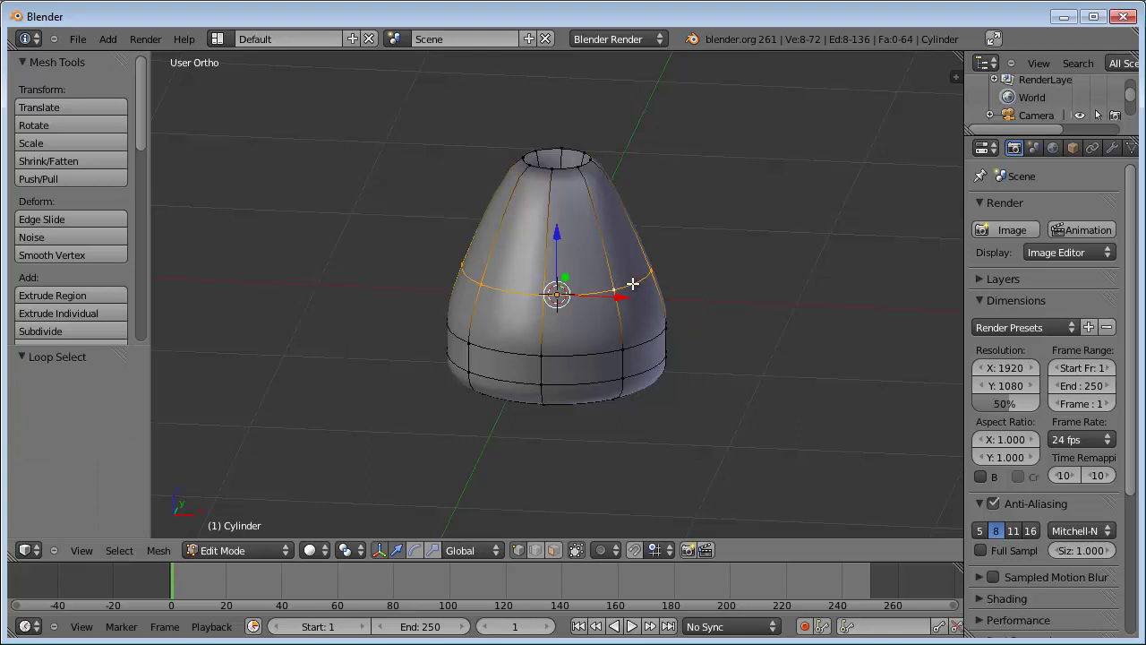
click(722, 283)
Step: Raise the upper edge loop, shrink it to about half, and lift it toward the cone's top
right_click(625, 346)
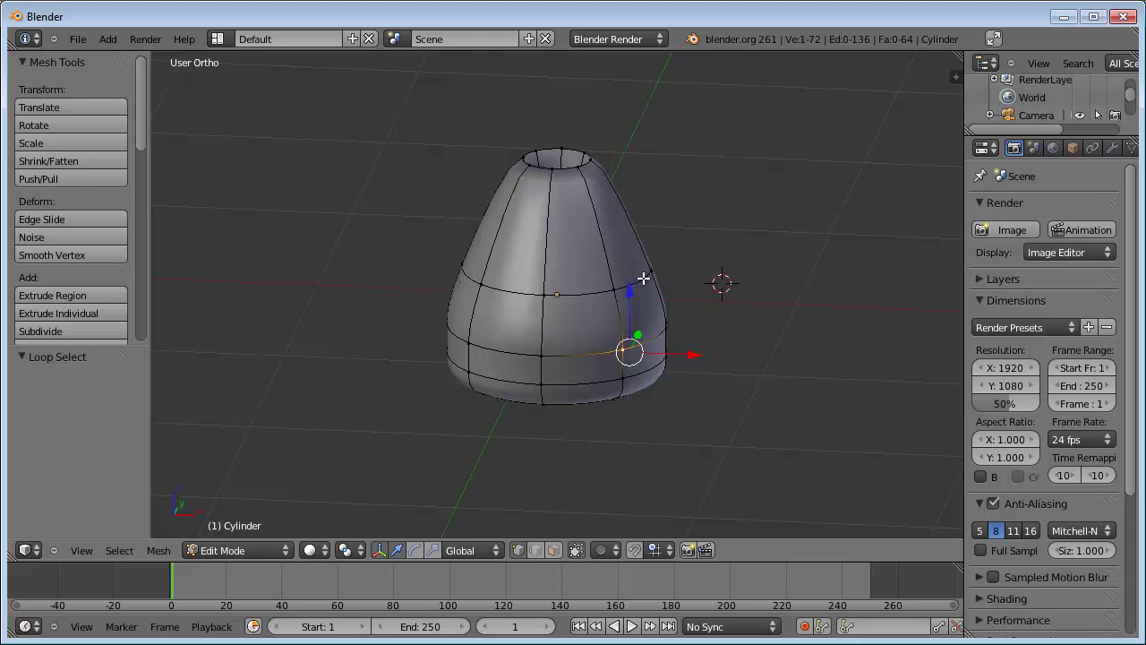
alt+right_click(643, 278)
key(g)
key(z)
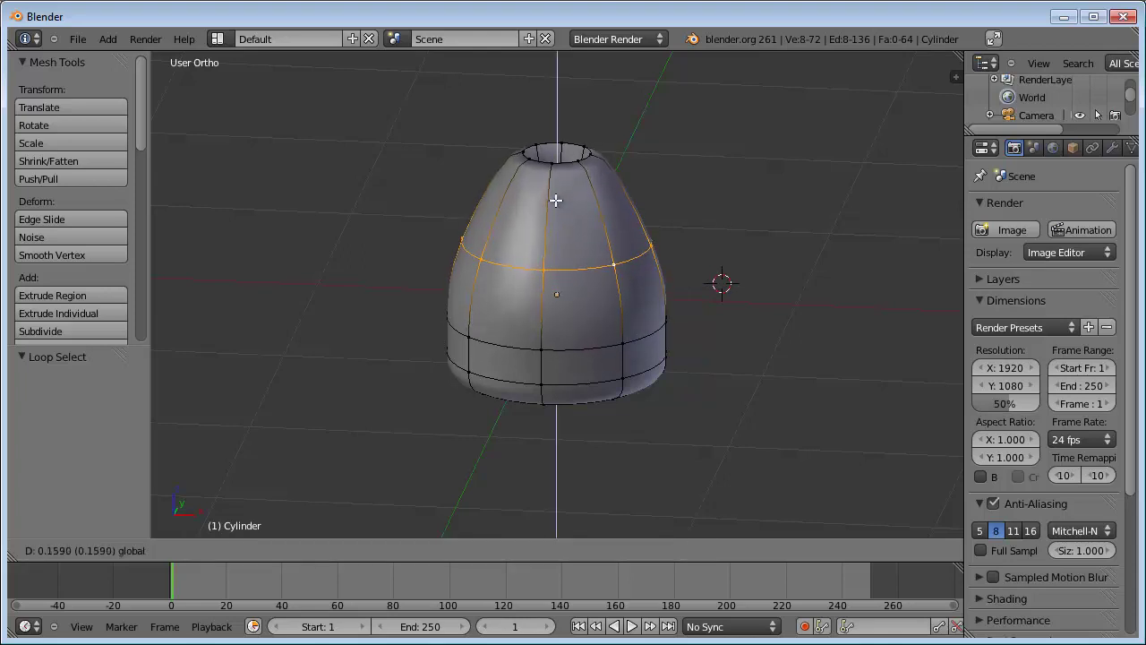
click(561, 228)
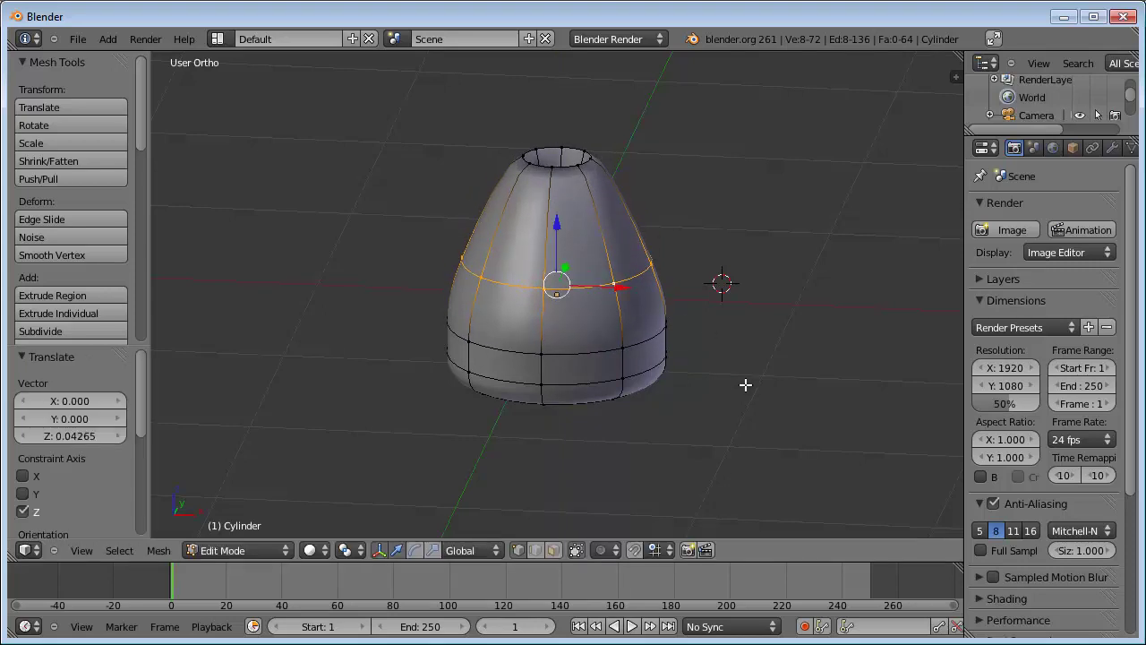
key(s)
click(658, 323)
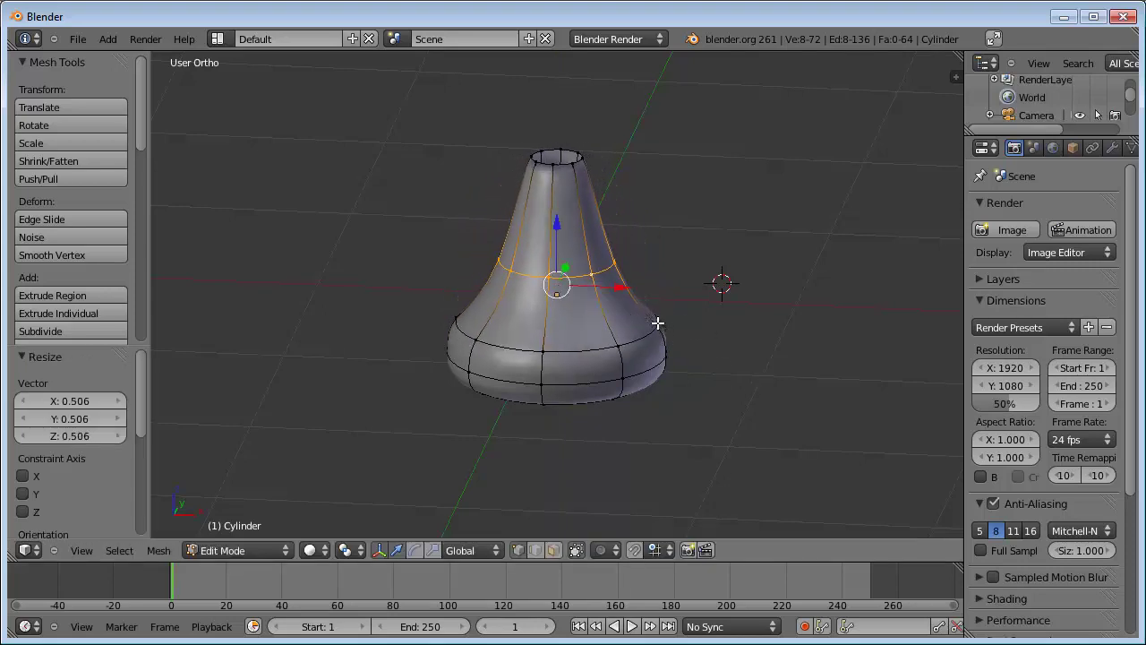
mouse_move(604, 312)
middle_down()
mouse_move(615, 328)
mouse_move(673, 310)
mouse_move(707, 400)
mouse_move(710, 472)
mouse_move(686, 473)
mouse_move(629, 384)
mouse_move(619, 318)
middle_up()
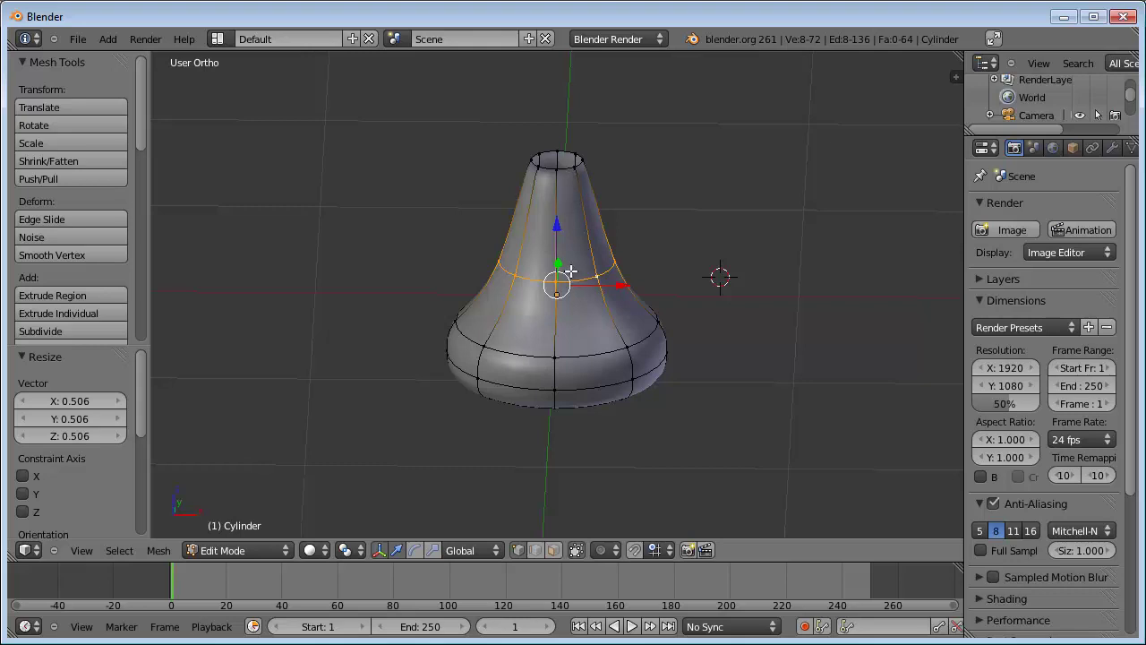
drag(556, 226, 561, 34)
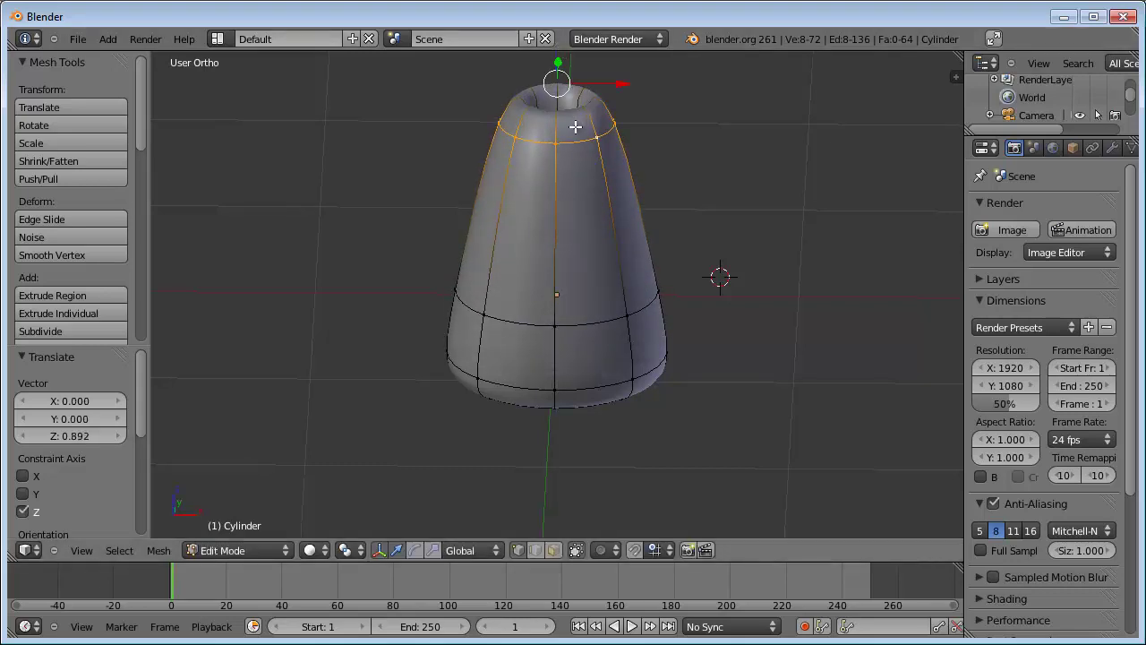
mouse_move(575, 127)
middle_down()
mouse_move(596, 215)
mouse_move(585, 213)
mouse_move(576, 120)
mouse_move(566, 185)
mouse_move(532, 102)
mouse_move(515, 102)
middle_up()
alt+right_click(576, 202)
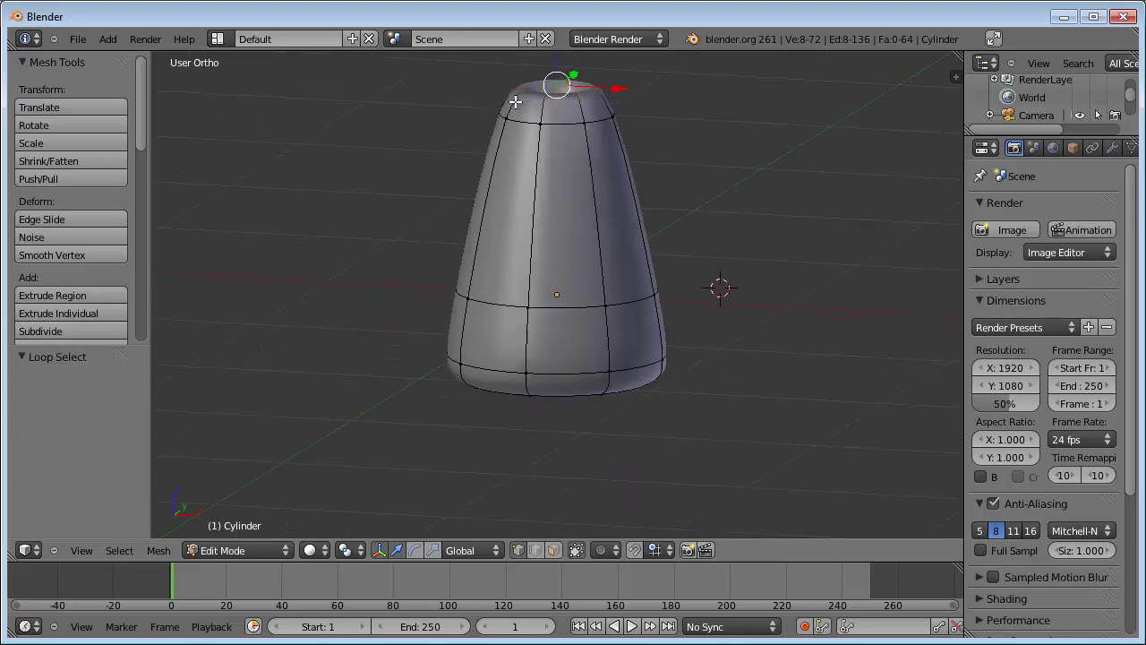
alt+right_click(578, 307)
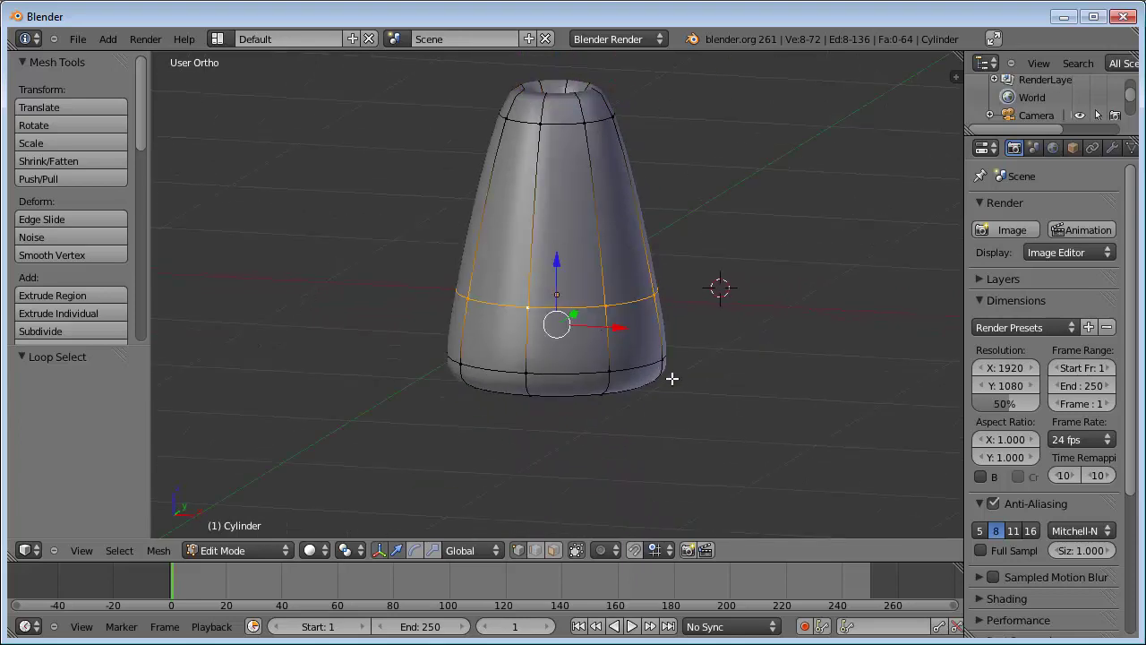
Step: Widen the middle loop into a bulge, raise it, pinch it to a 0.102 neck, then exit to Object Mode
key(s)
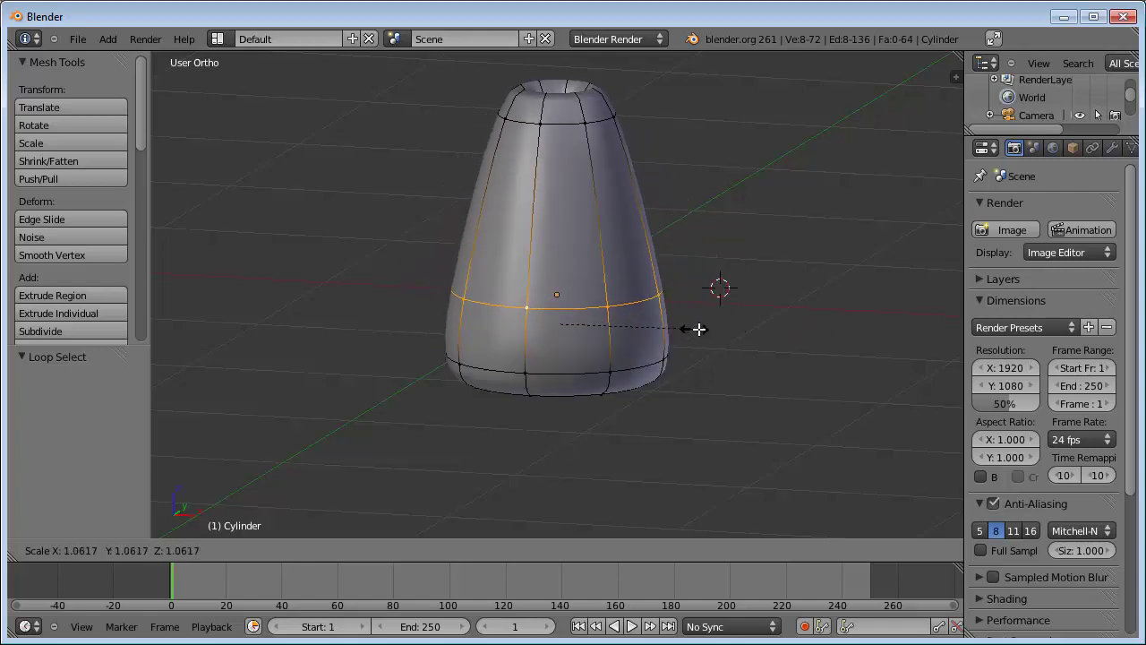
click(768, 328)
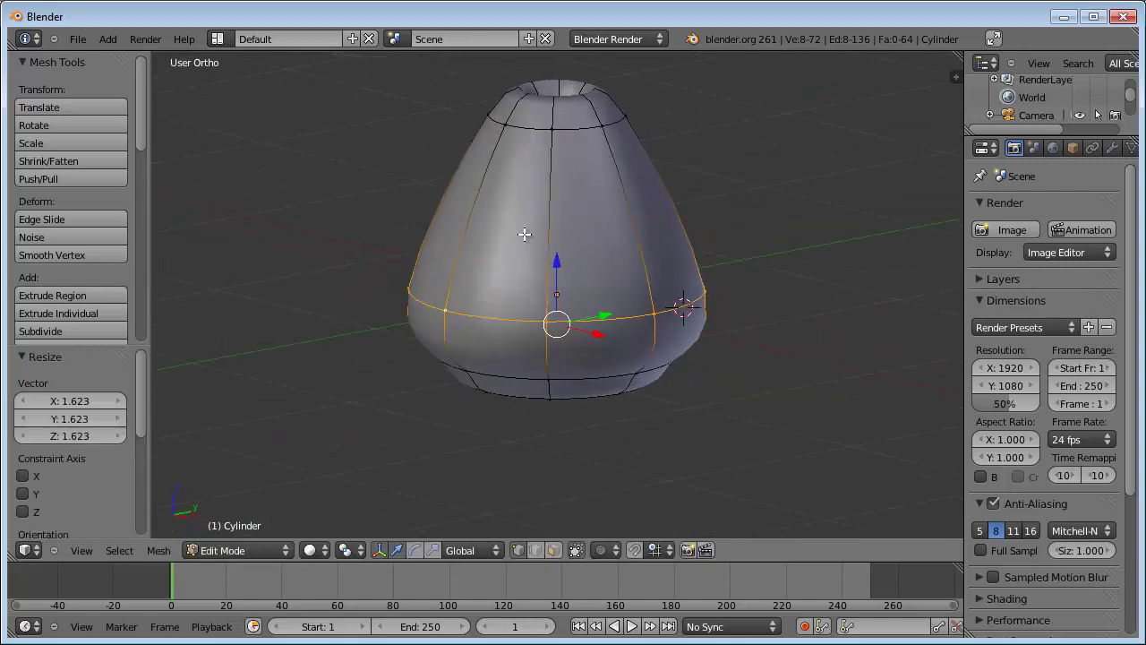
mouse_move(524, 234)
middle_down()
mouse_move(421, 206)
mouse_move(451, 271)
mouse_move(528, 185)
middle_up()
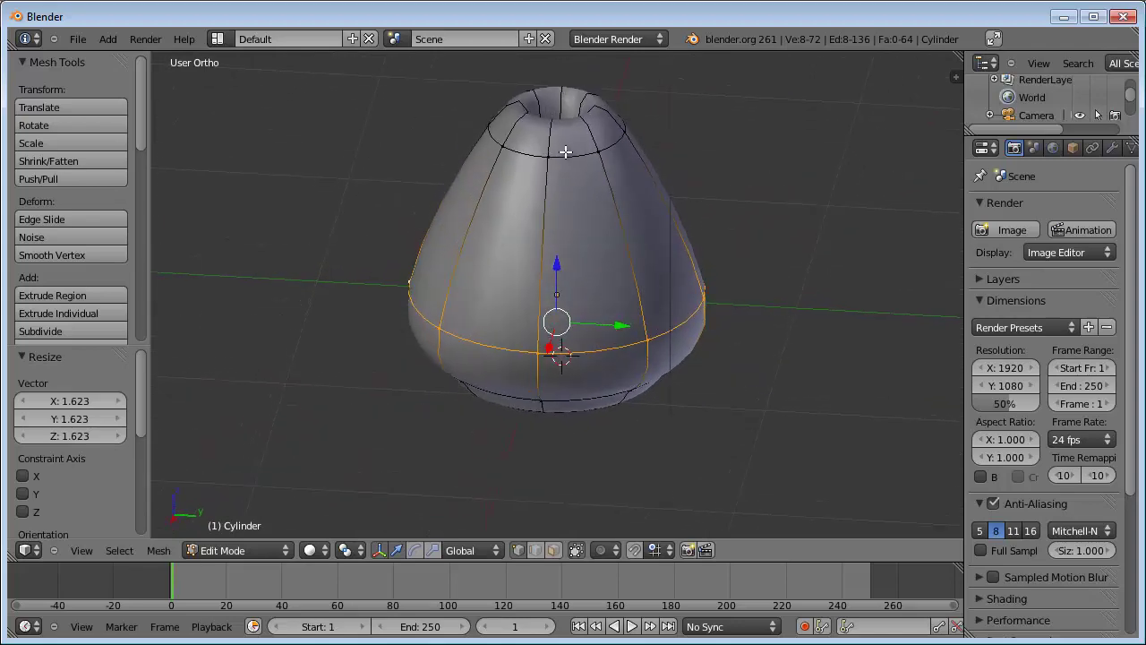
mouse_move(579, 151)
middle_down()
mouse_move(565, 287)
mouse_move(593, 269)
mouse_move(594, 174)
mouse_move(619, 181)
mouse_move(637, 90)
mouse_move(609, 225)
mouse_move(618, 244)
mouse_move(578, 212)
mouse_move(585, 133)
middle_up()
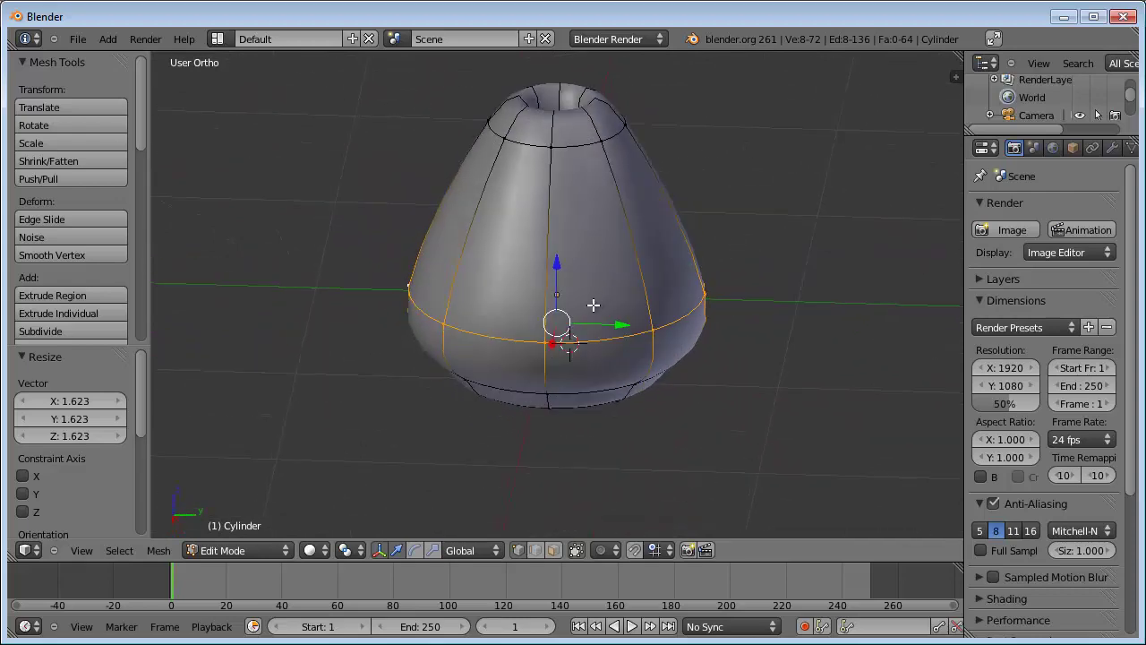
drag(556, 263, 555, 174)
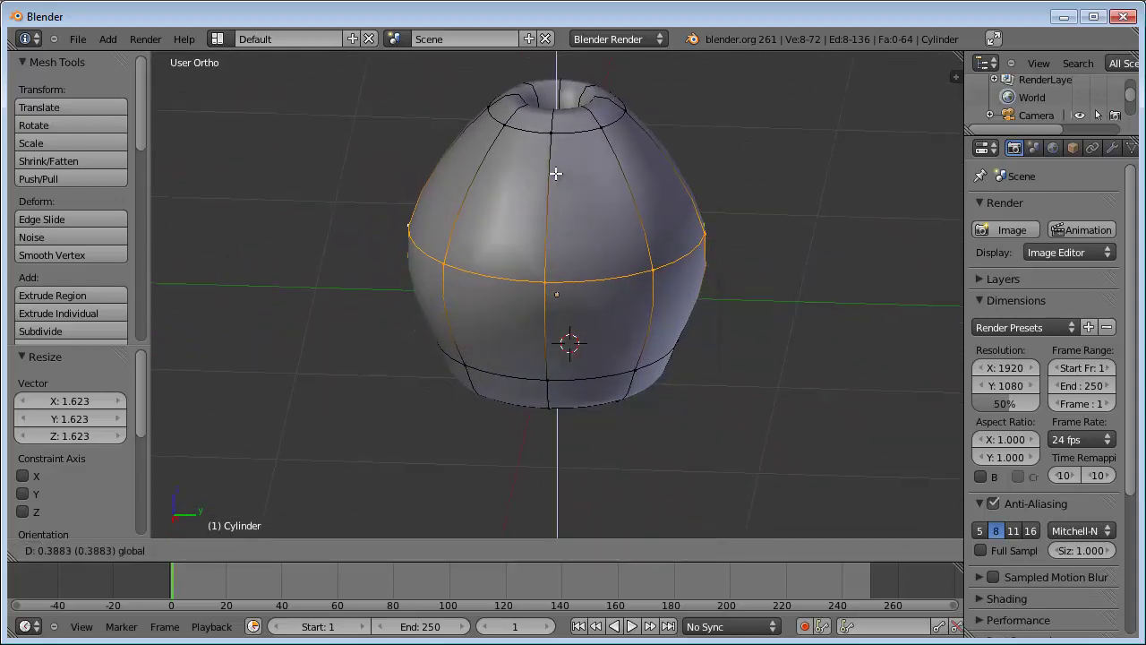
key(s)
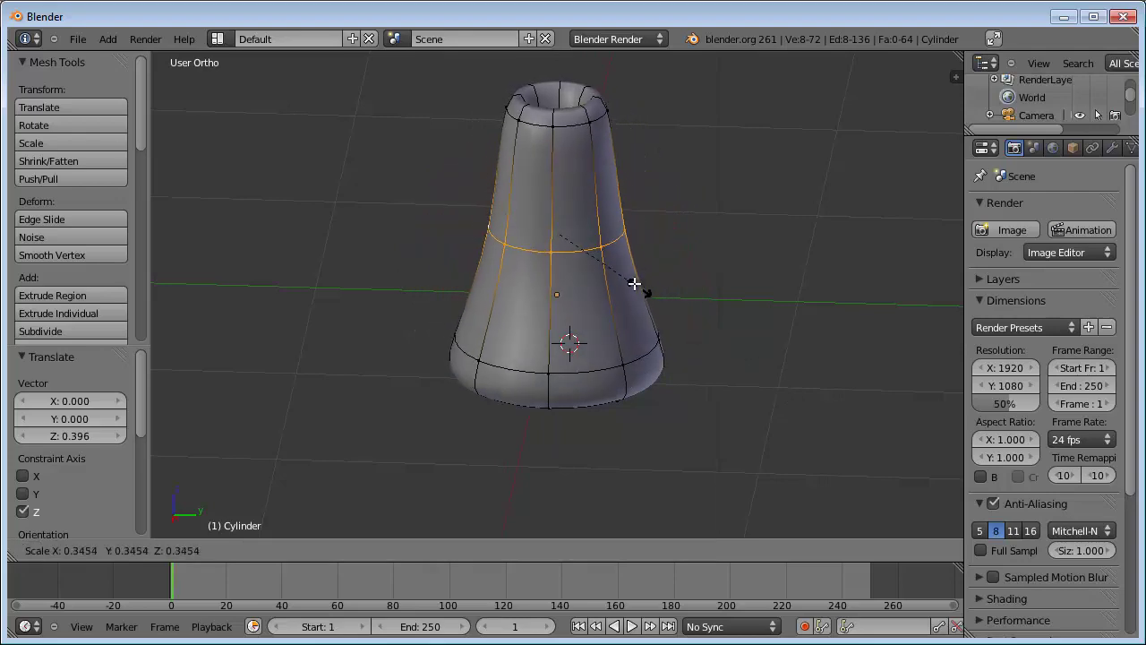
click(590, 240)
mouse_move(589, 240)
middle_down()
mouse_move(665, 187)
mouse_move(617, 185)
mouse_move(579, 379)
mouse_move(546, 333)
mouse_move(541, 283)
middle_up()
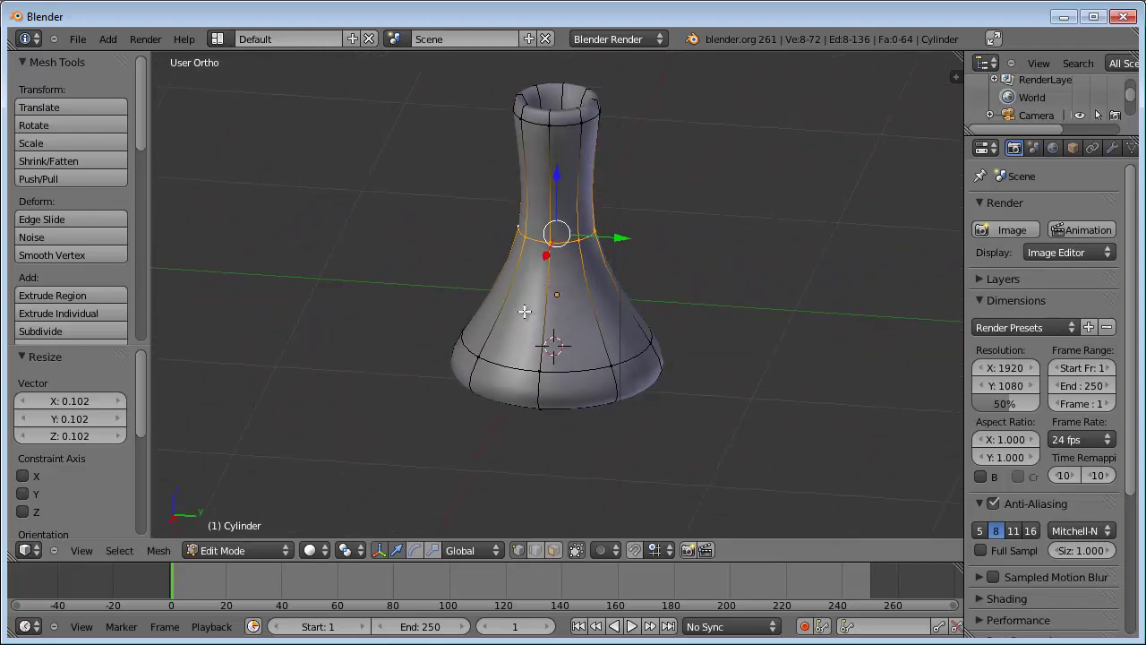
key(Tab)
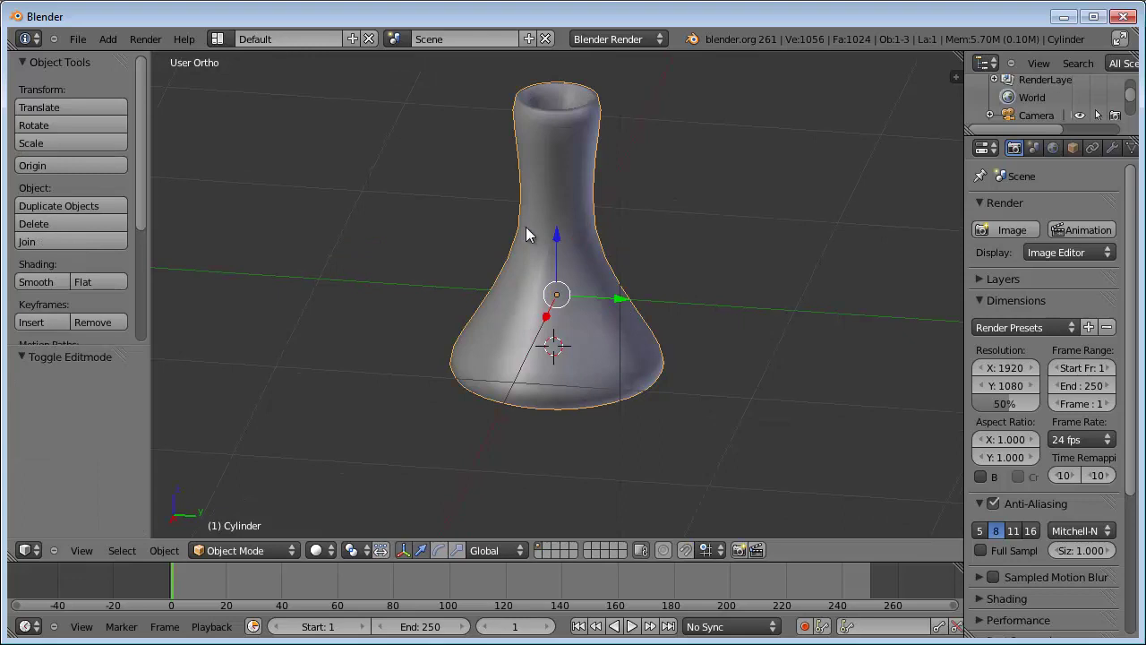
Step: Switch to the UV Editing layout, enter Edit Mode and select the whole vase
mouse_move(581, 148)
middle_down()
mouse_move(570, 299)
mouse_move(562, 115)
mouse_move(536, 221)
middle_up()
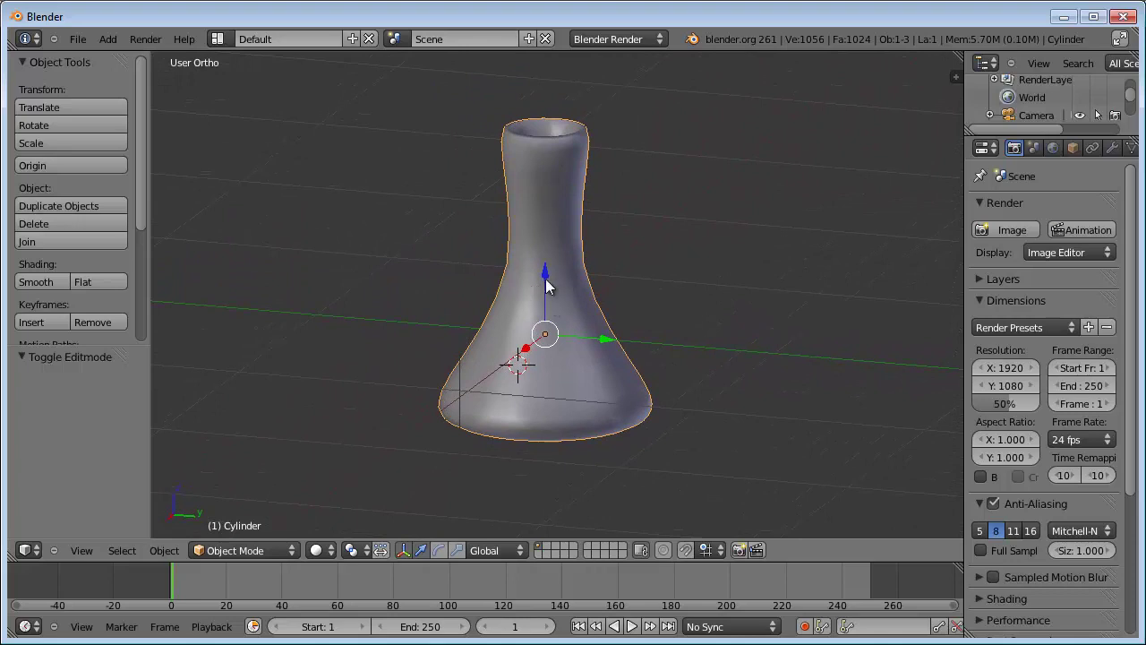
click(219, 39)
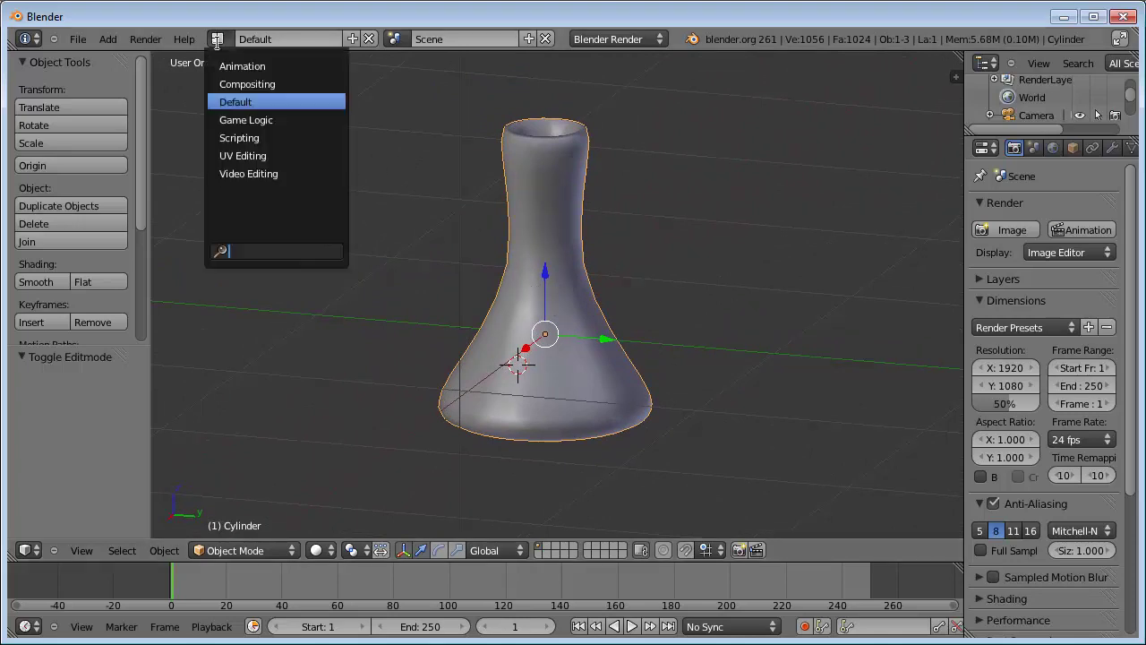
click(242, 156)
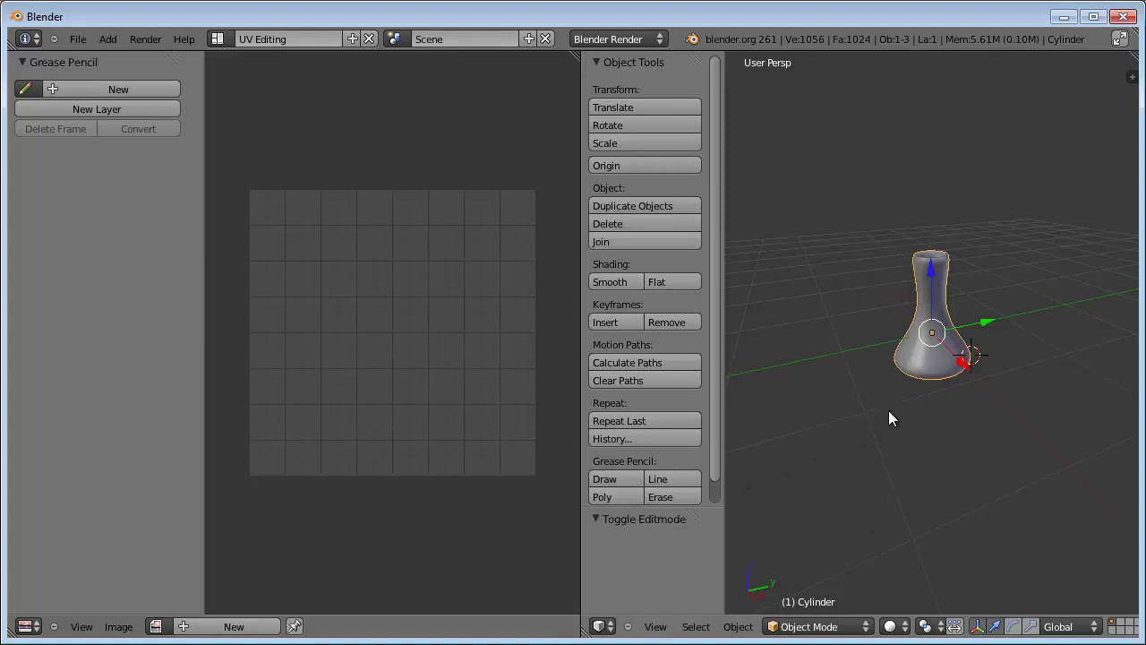
click(817, 626)
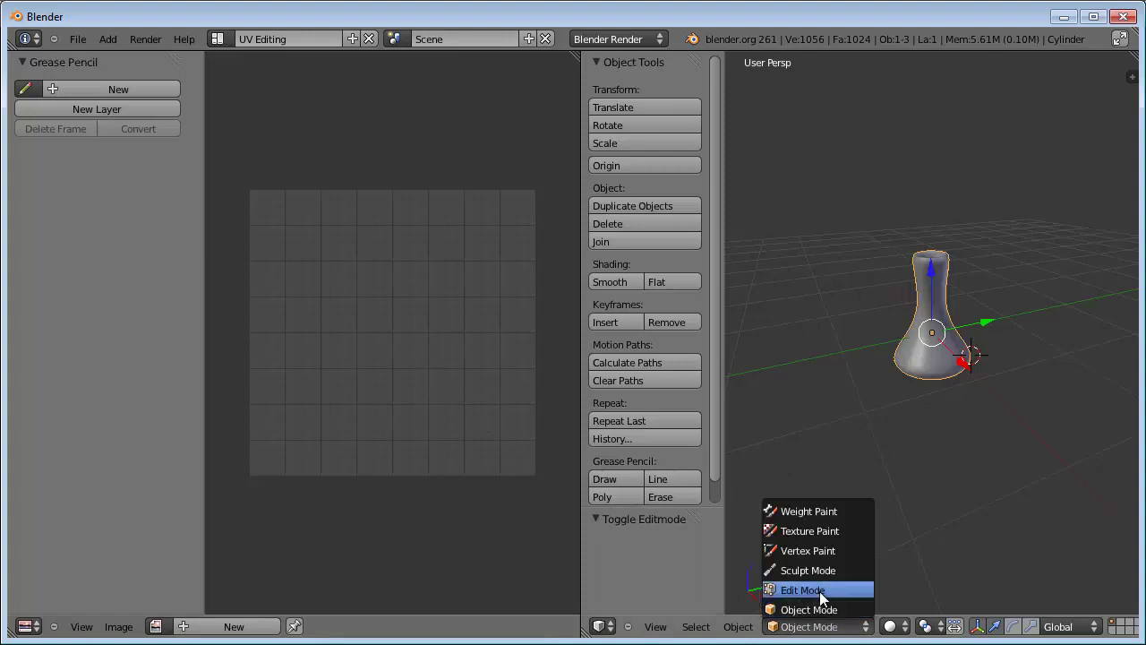
click(819, 590)
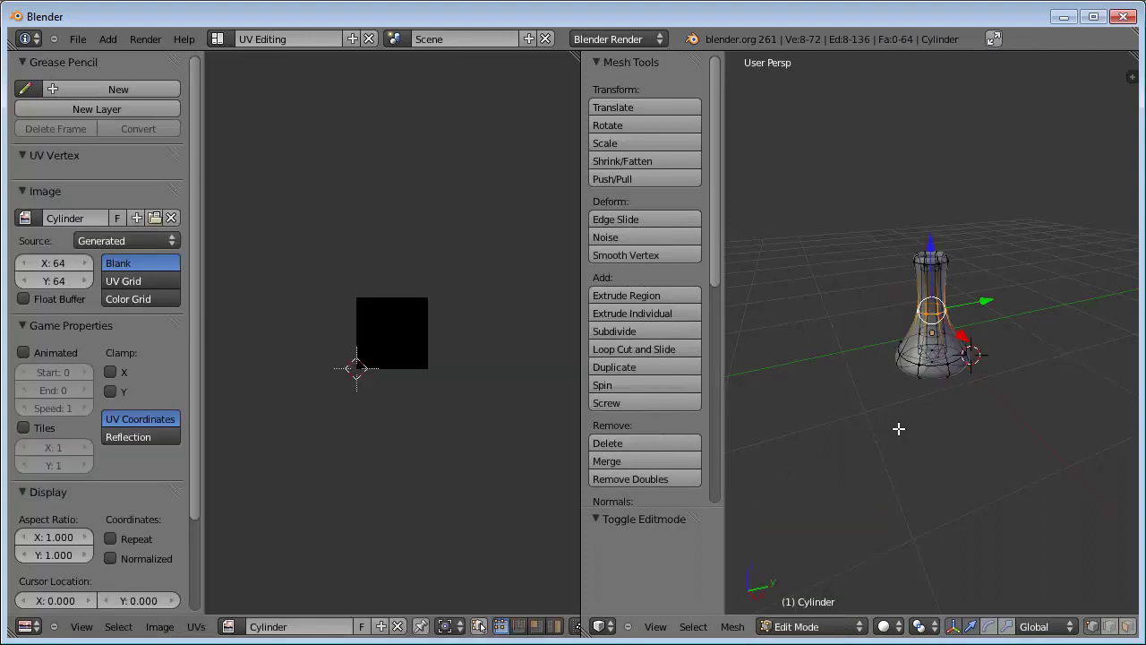
key(a)
Step: Bake a 64 x 64 sculpt map into the Cylinder image
scroll(484, 381, up, 2)
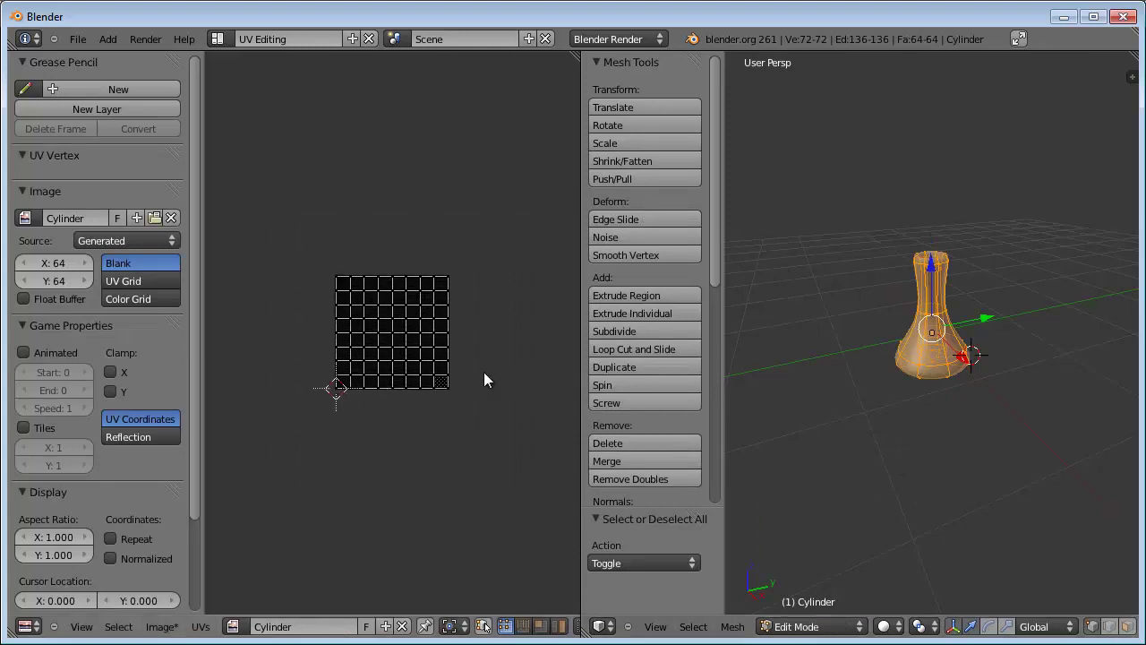
scroll(484, 380, up, 2)
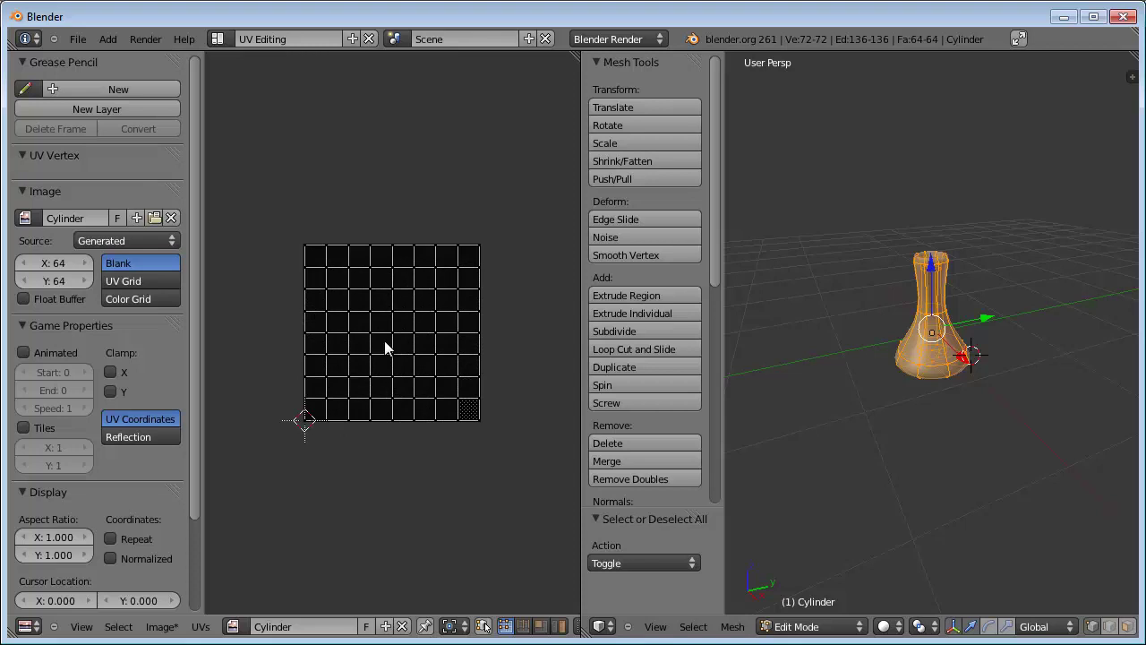
click(164, 627)
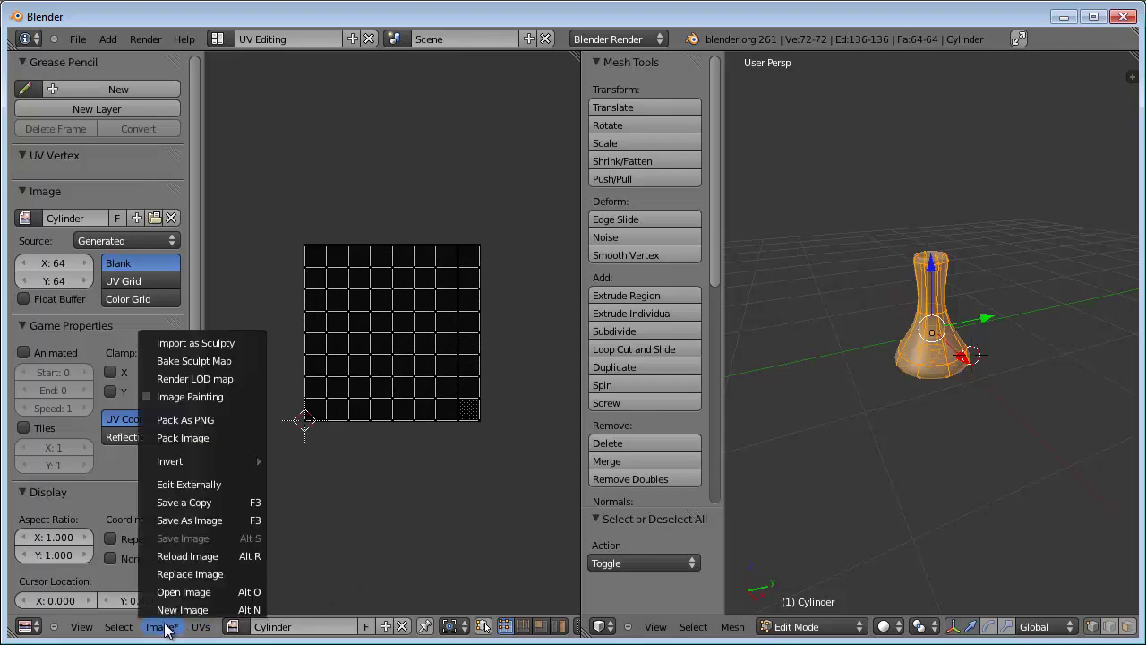
click(188, 361)
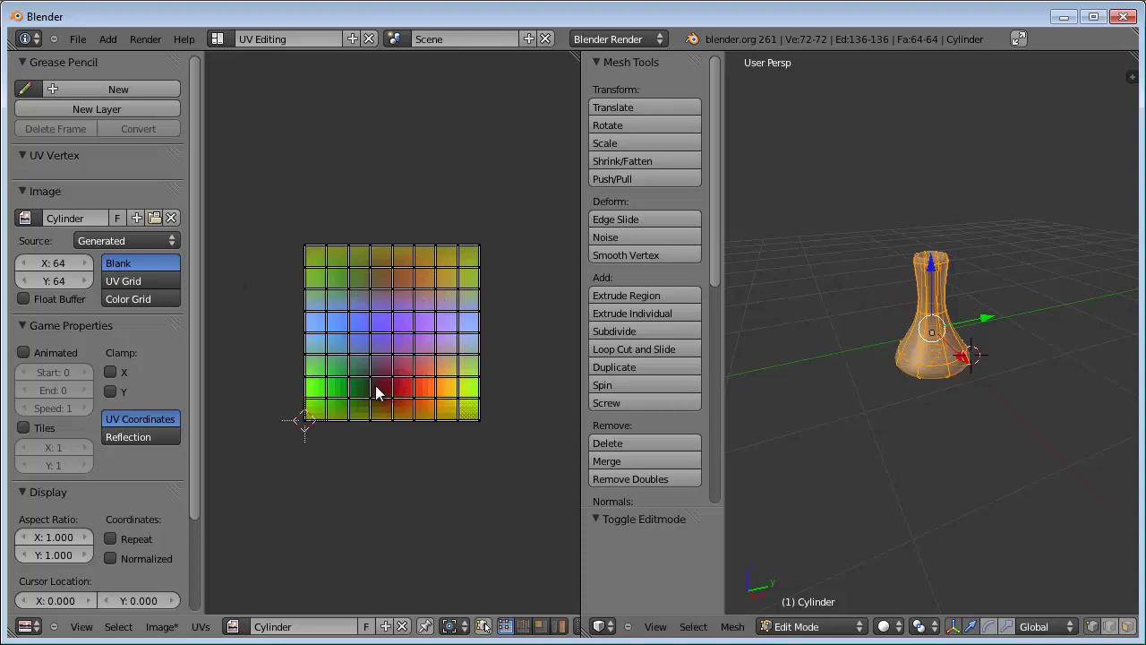
Step: Back in Object Mode, import the sculpt map as Cylinder.001 and move it 0.406 along X beside the original vase
click(803, 627)
click(797, 610)
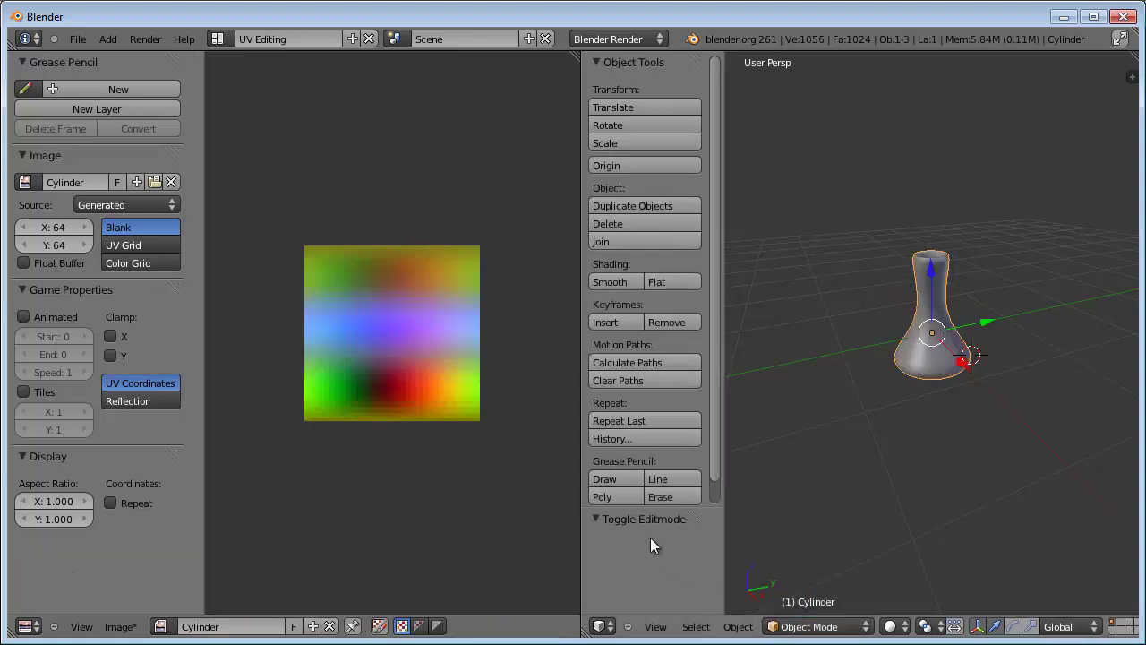
click(129, 629)
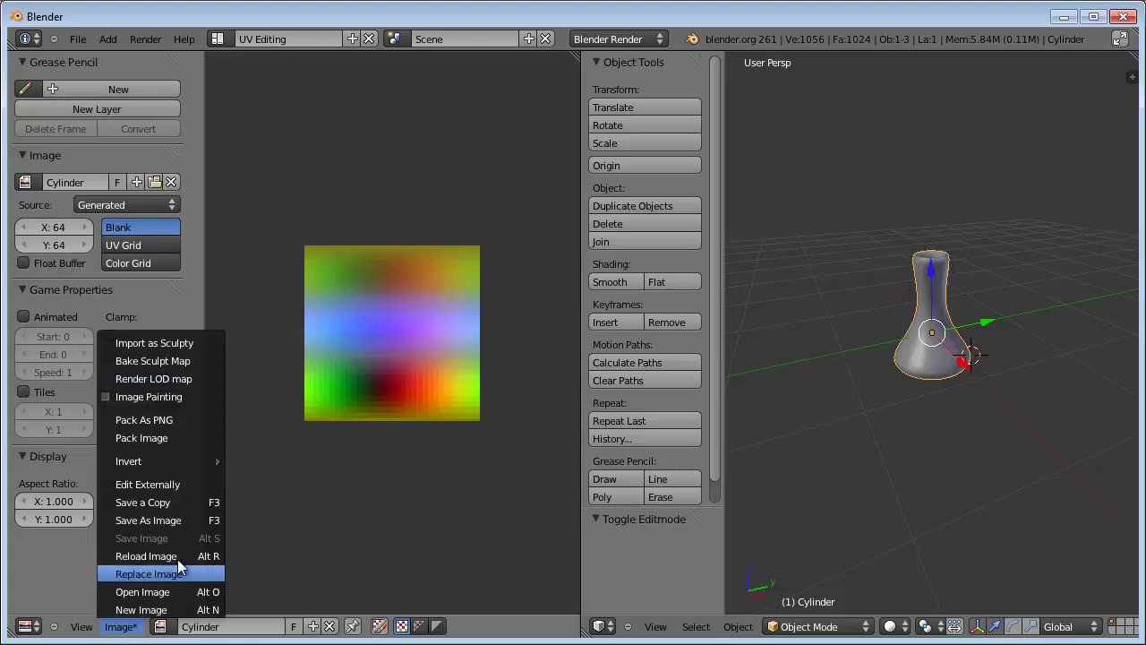
click(203, 345)
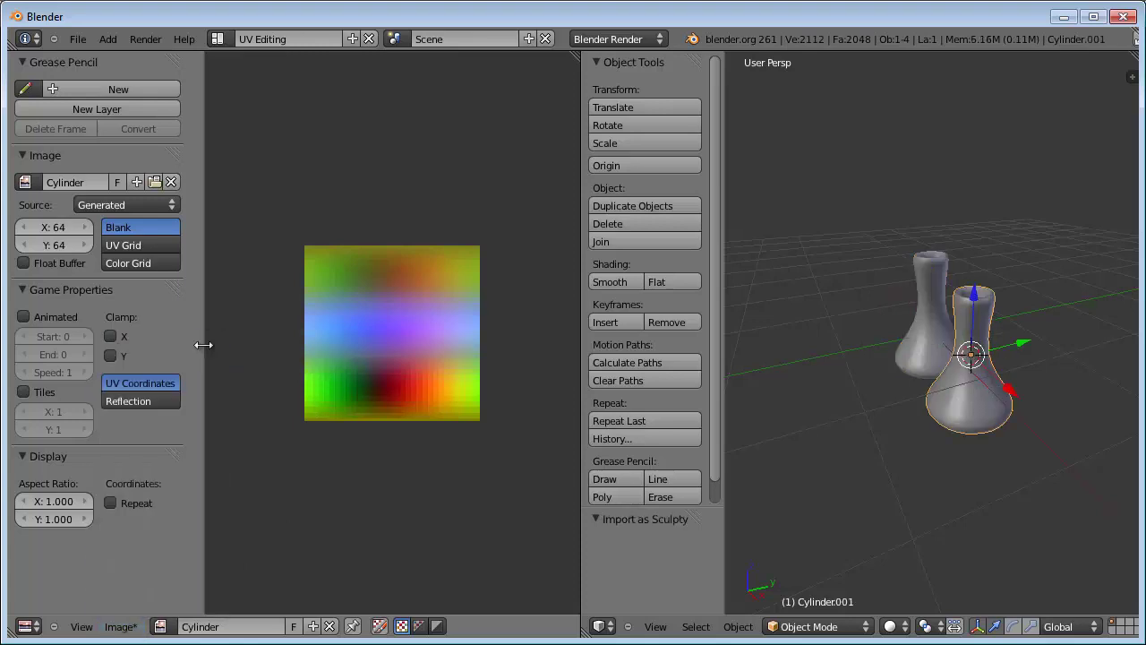
middle_drag(972, 395, 790, 397)
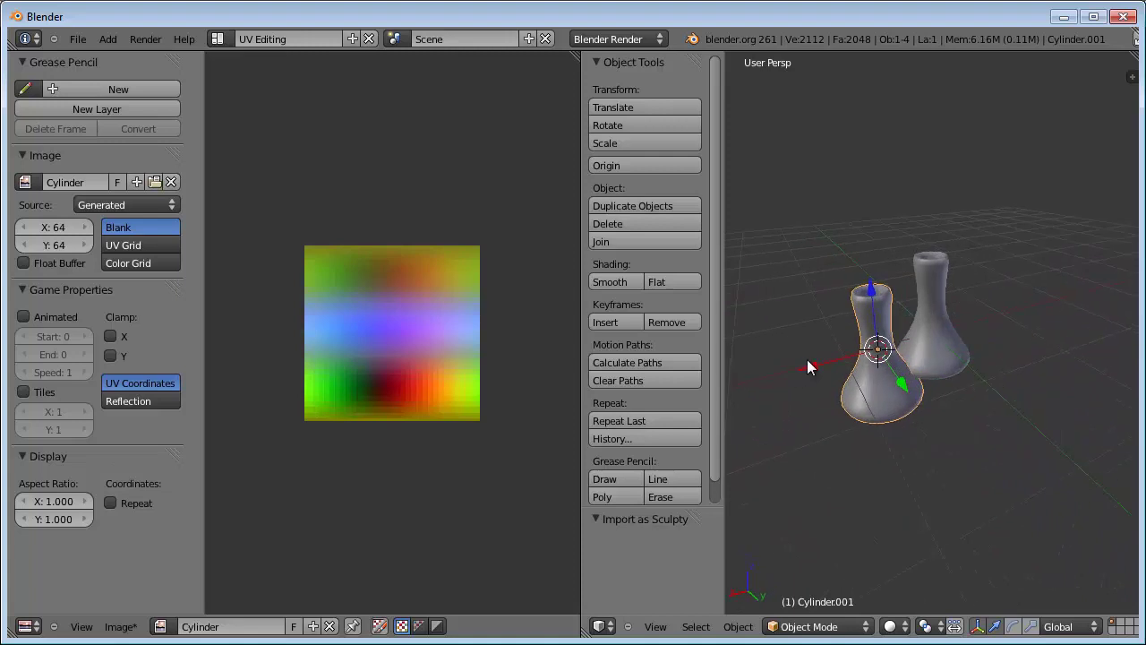
drag(809, 371, 842, 370)
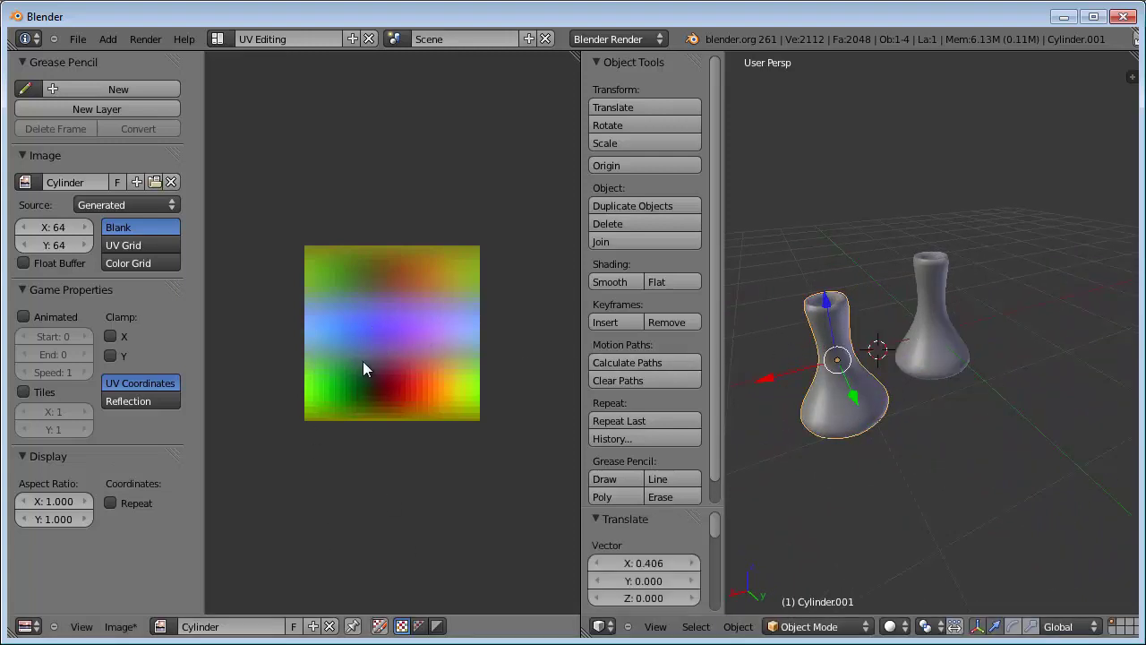
Step: Start saving the sculpt map as a PNG named sculptedbottiglia.png in C:\
click(120, 626)
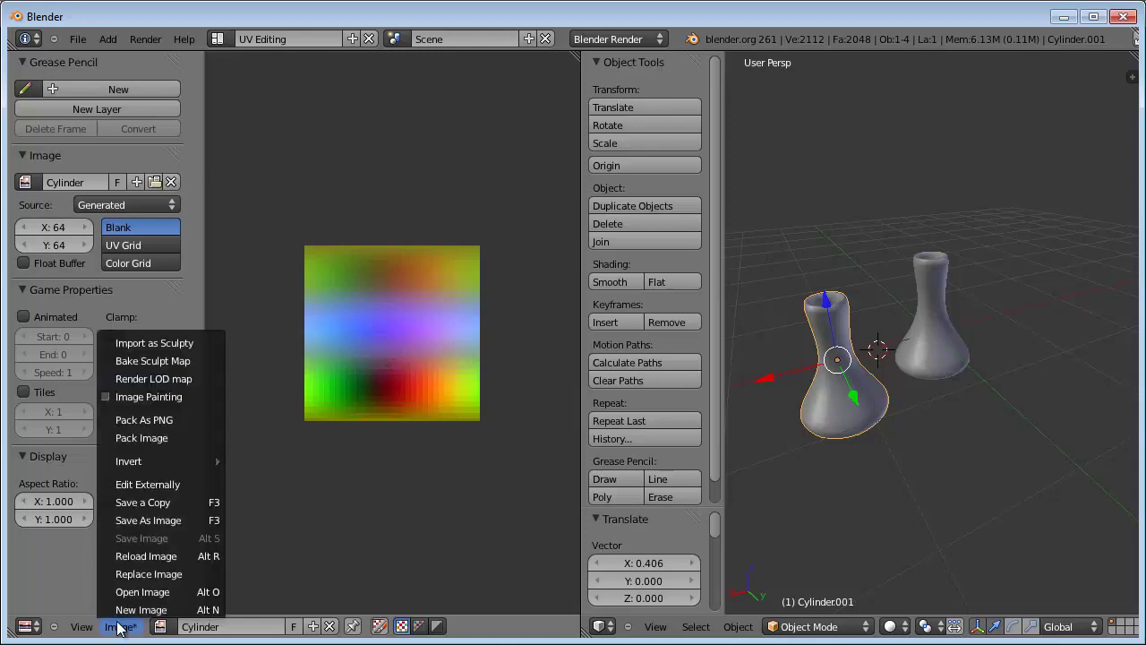
click(161, 520)
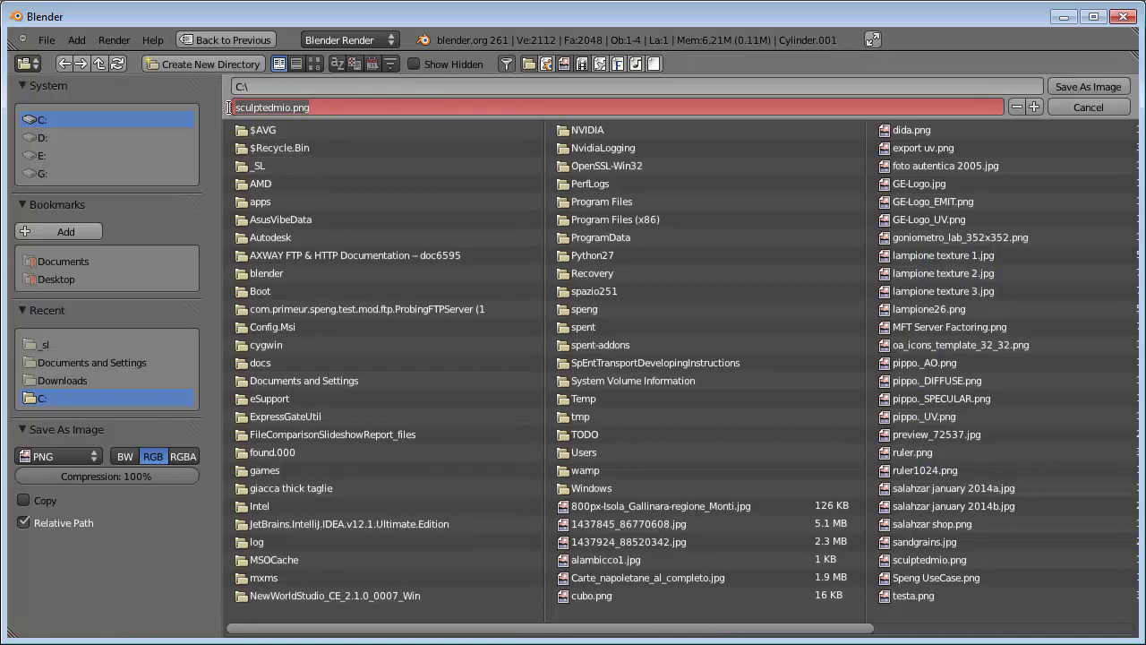
text(scu)
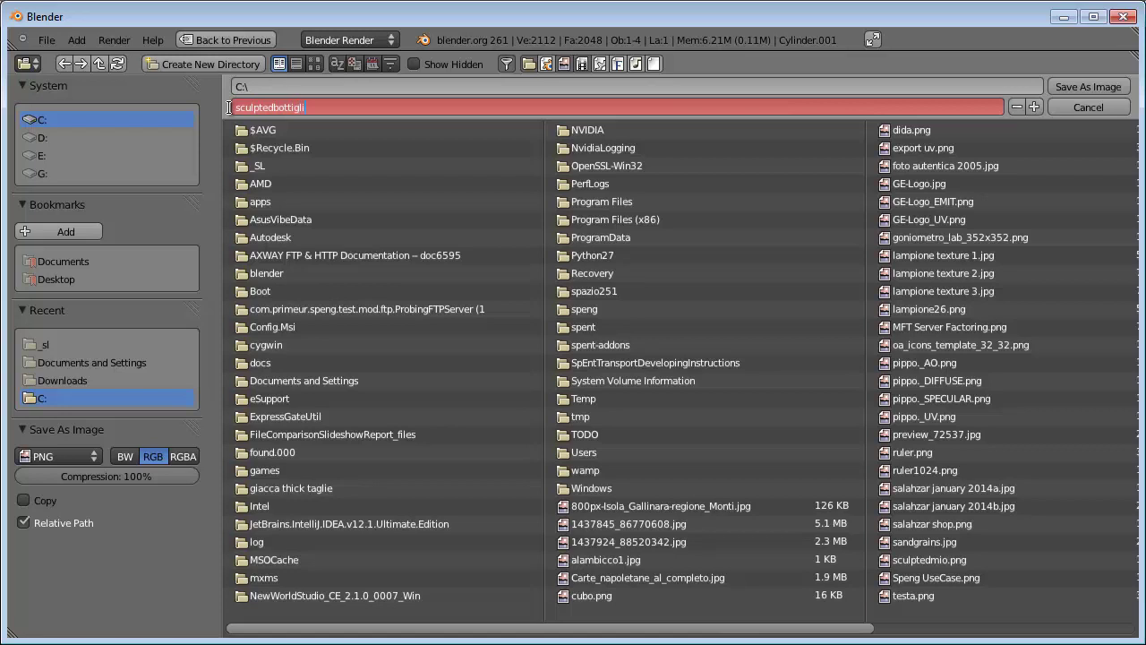
text(png)
Step: Finish saving sculptedbottiglia.png, then close the sculptedmio texture preview in Imprudence
click(1089, 87)
click(1089, 87)
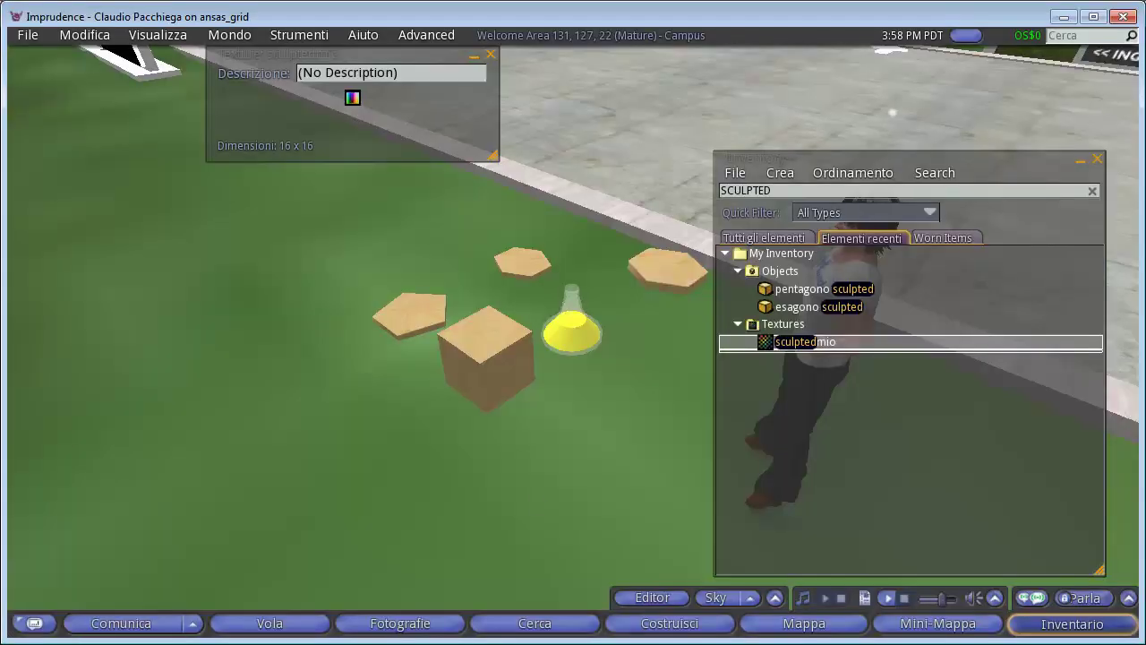
click(491, 55)
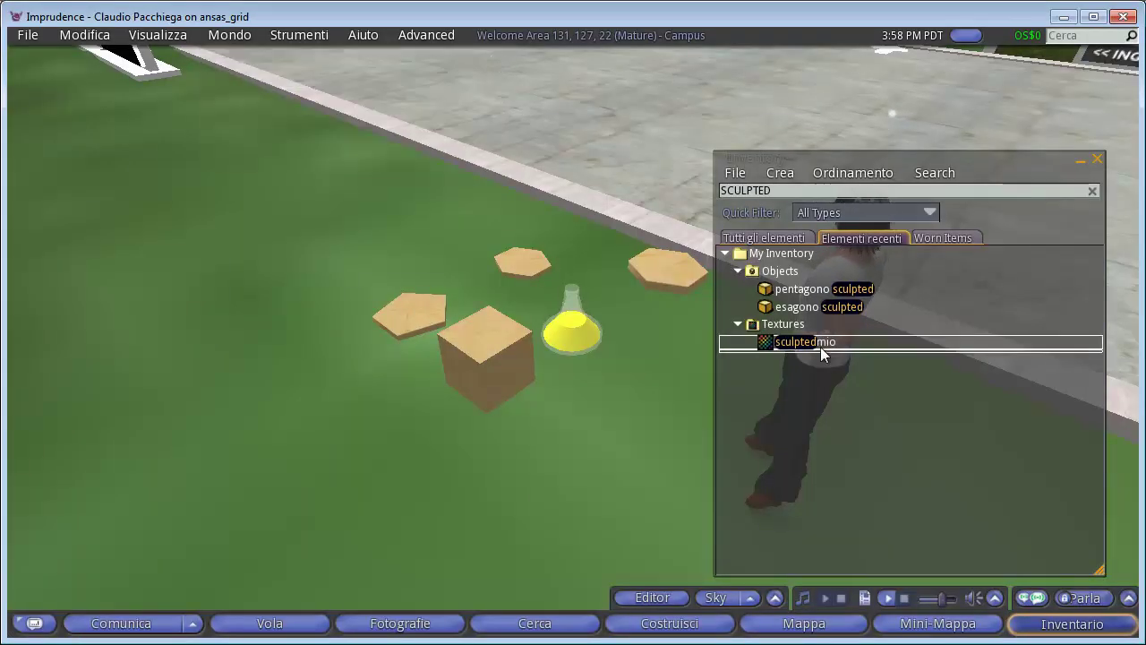
Step: Upload sculptedbottiglia.png as a texture and dismiss the payment notice
click(28, 34)
mouse_move(47, 63)
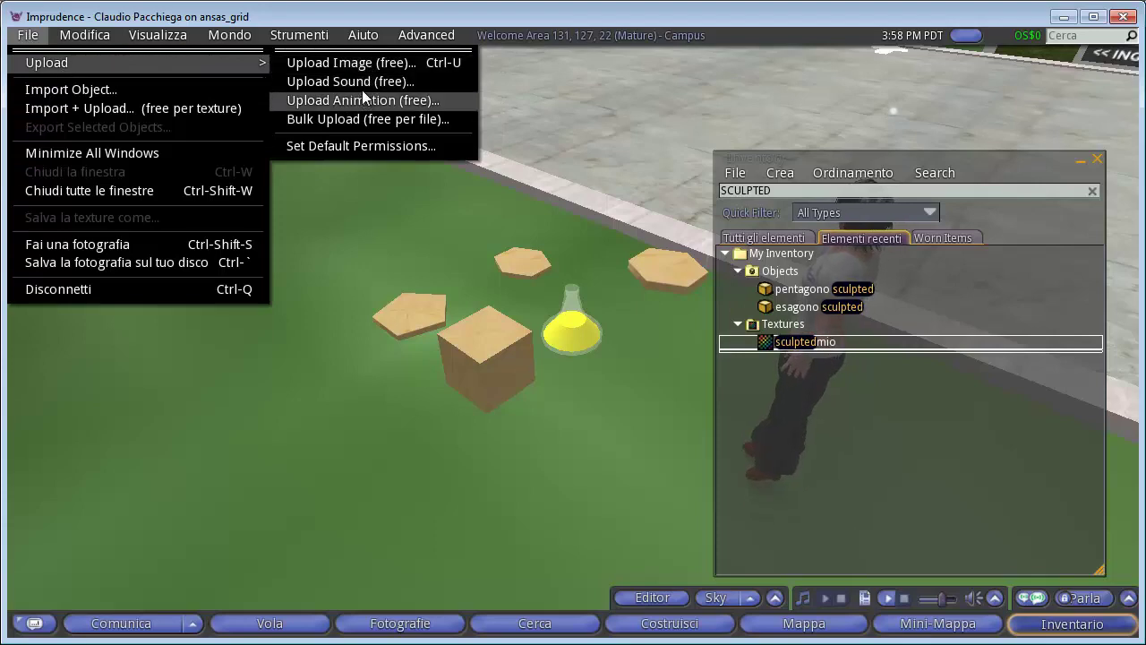
click(360, 64)
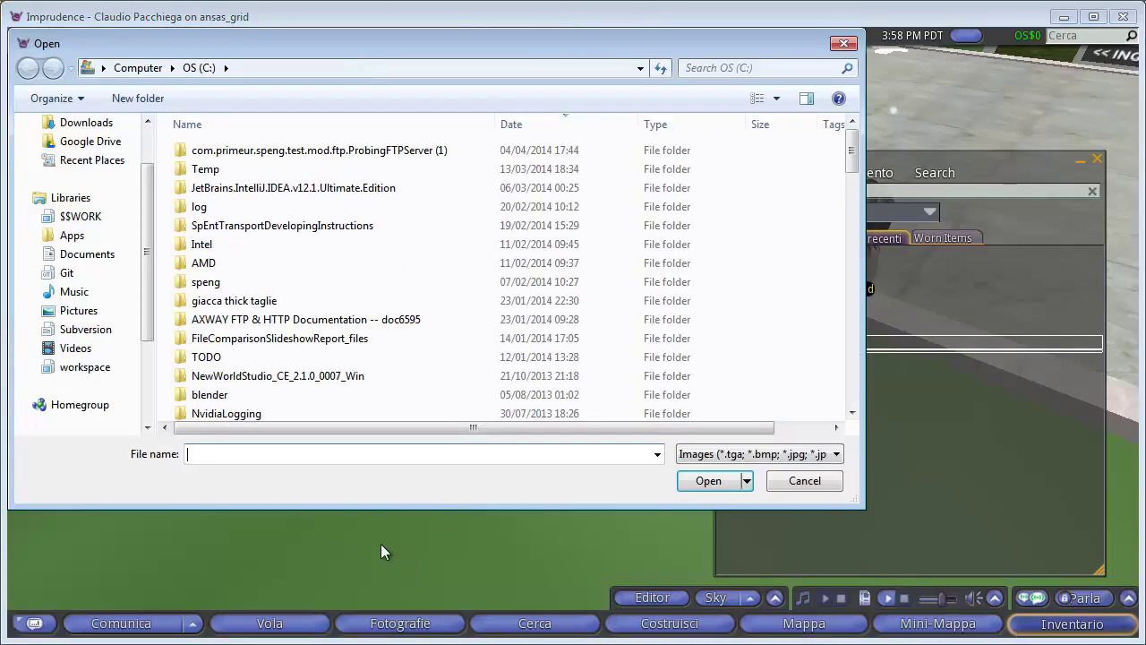
mouse_move(848, 186)
mouse_down()
mouse_move(840, 242)
mouse_move(804, 295)
mouse_up()
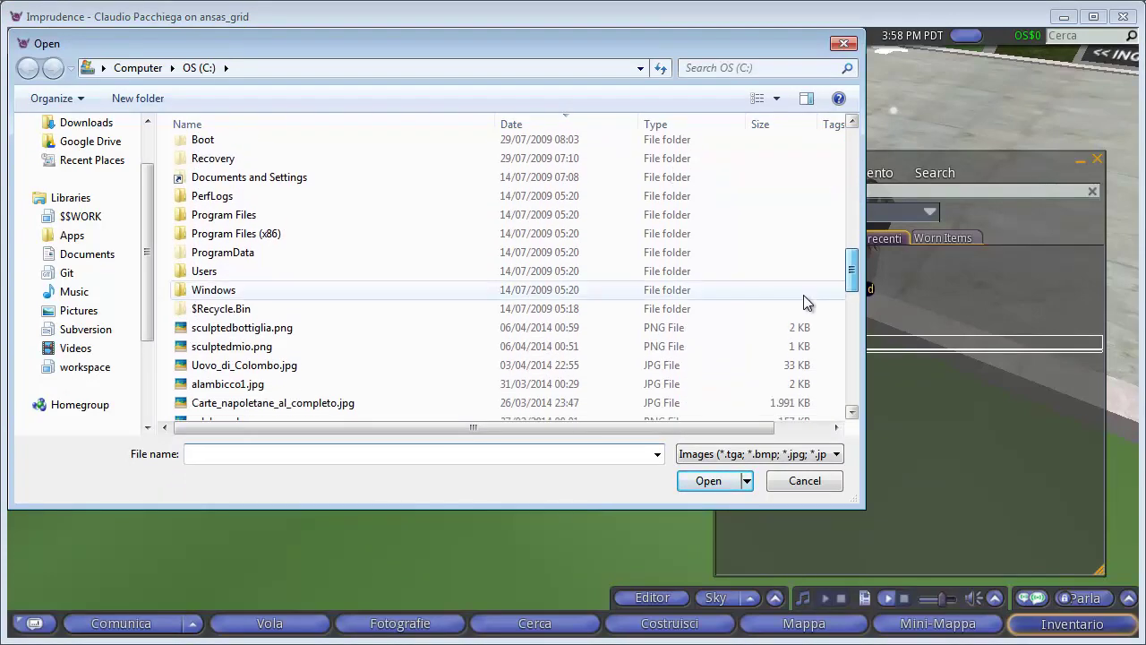
click(285, 332)
click(708, 481)
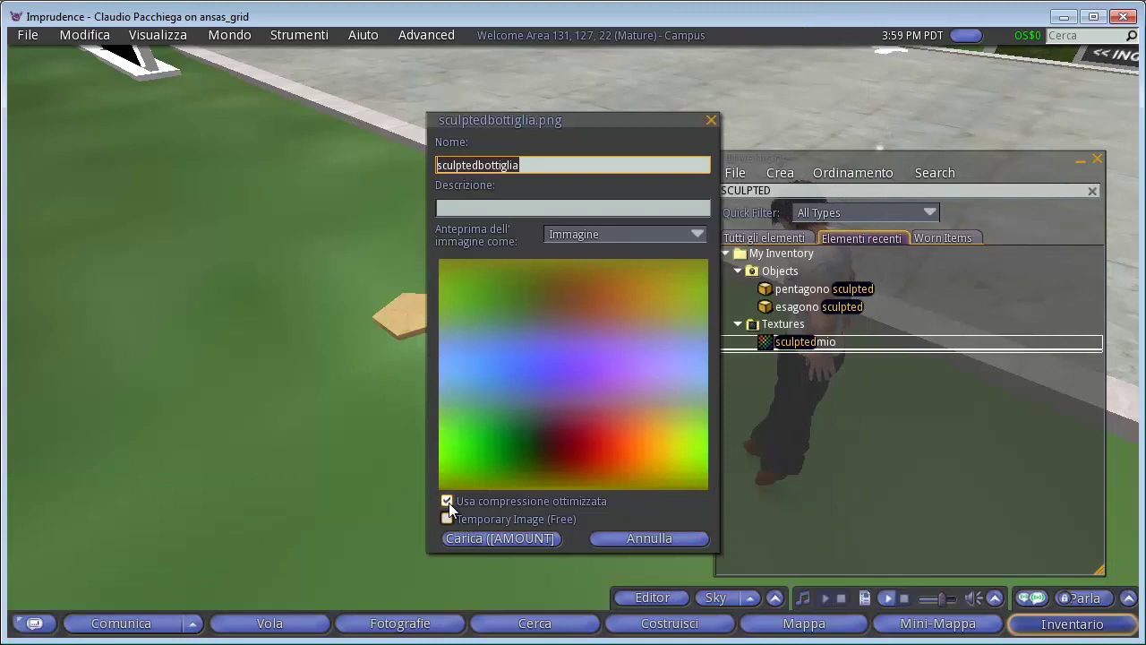
click(503, 534)
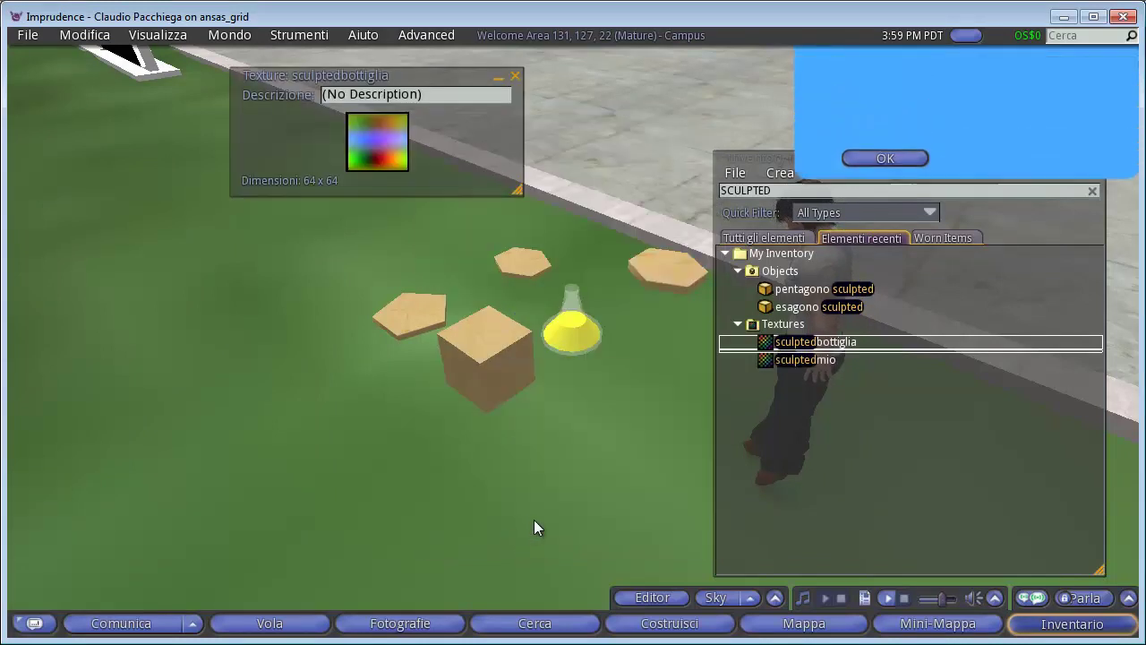
click(883, 205)
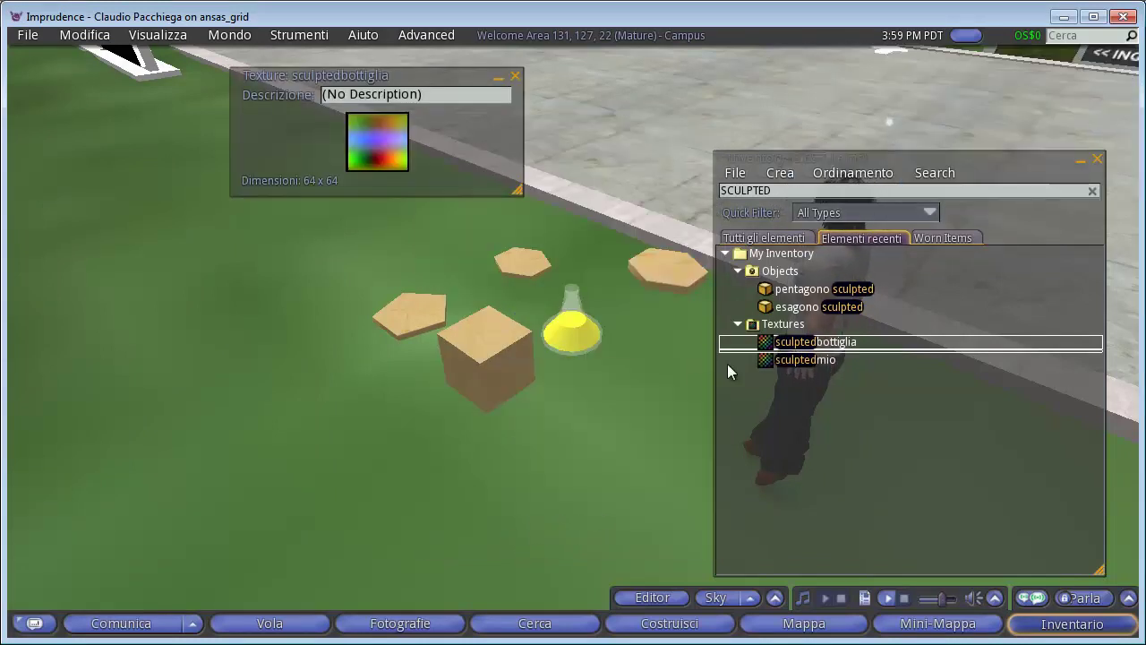
Step: Make the wooden cube a Sculpted shape using the sculptedbottiglia texture as its sculpt map
right_click(496, 354)
click(541, 394)
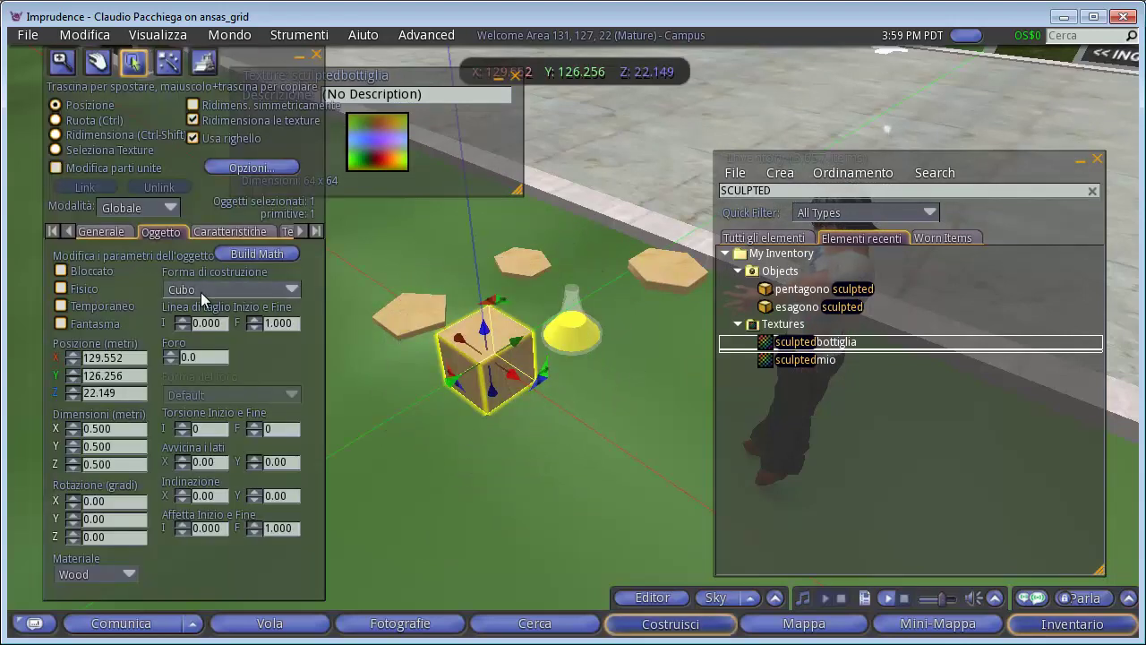
click(200, 289)
click(200, 411)
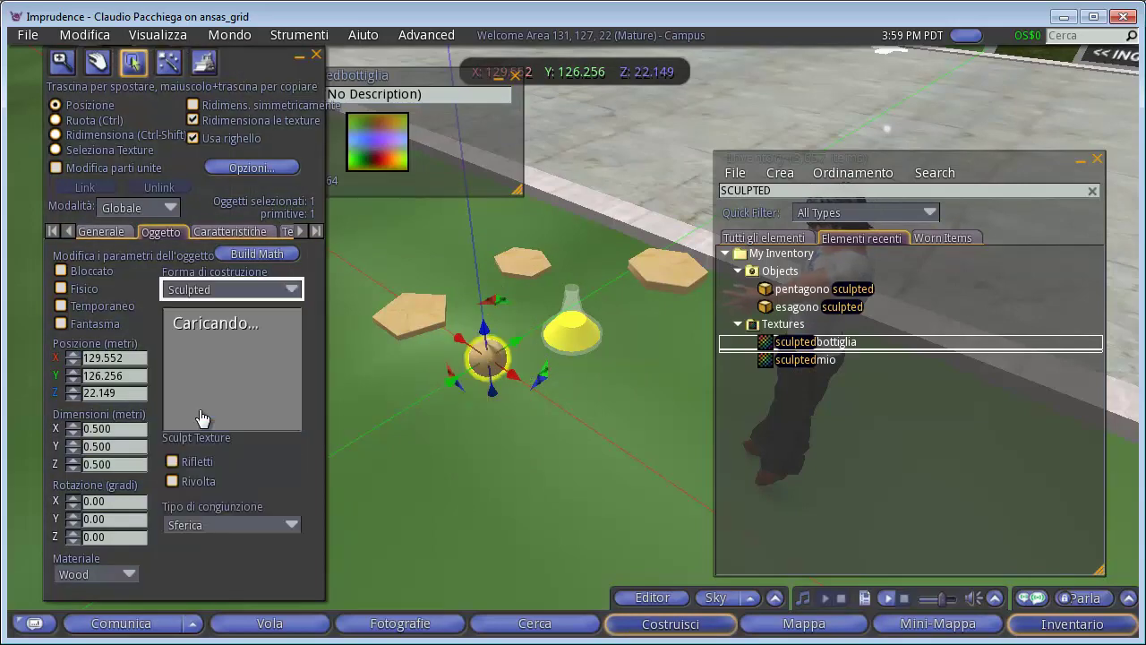
drag(387, 143, 255, 352)
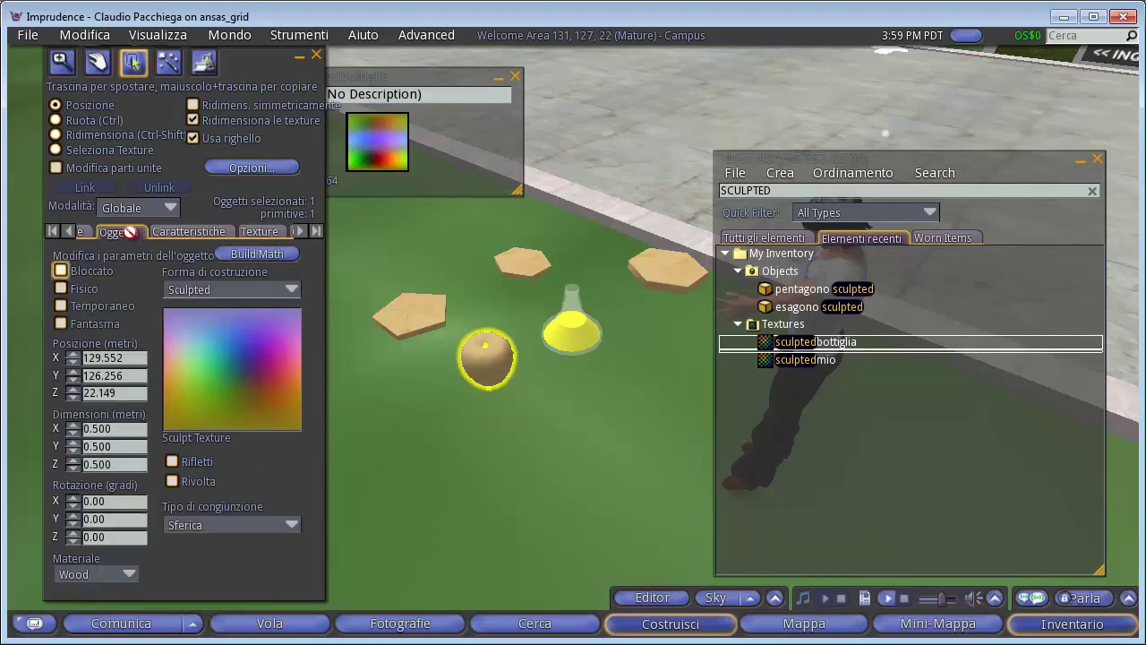
drag(155, 250, 215, 366)
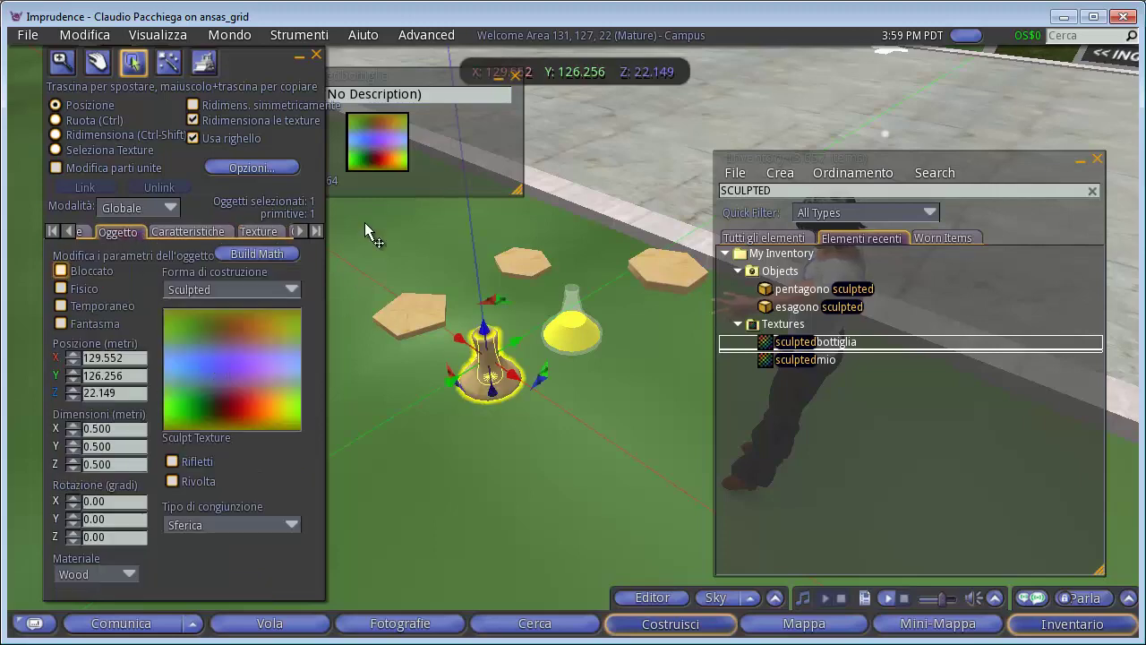
click(316, 55)
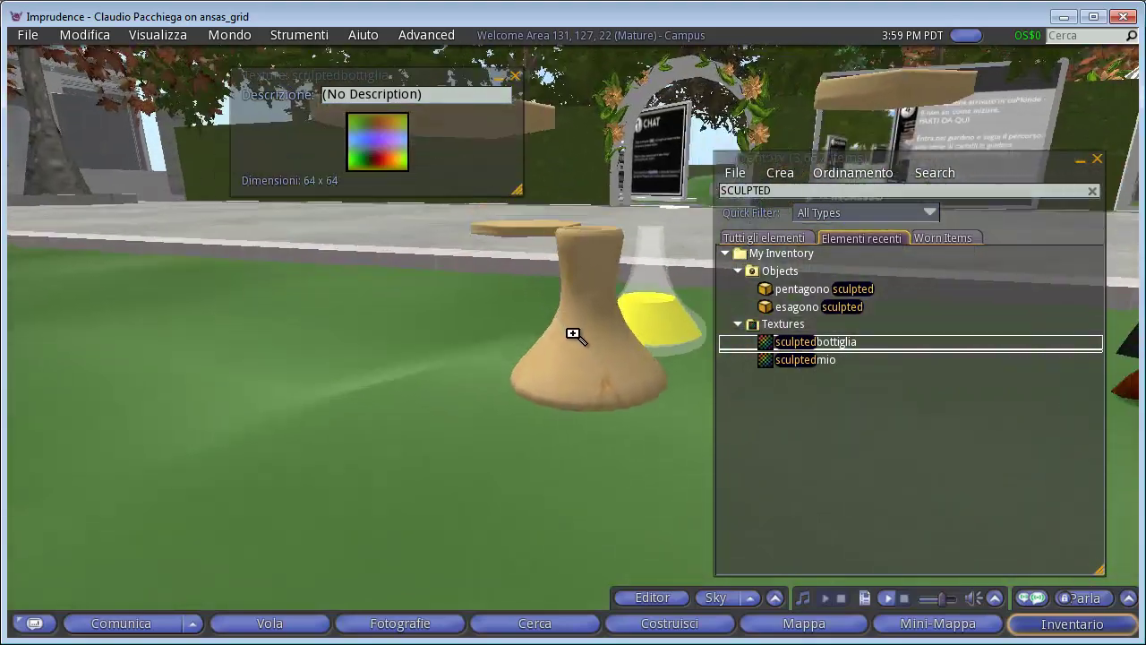
Step: Close the texture preview and frame the camera on the new bottle and yellow flask
click(515, 75)
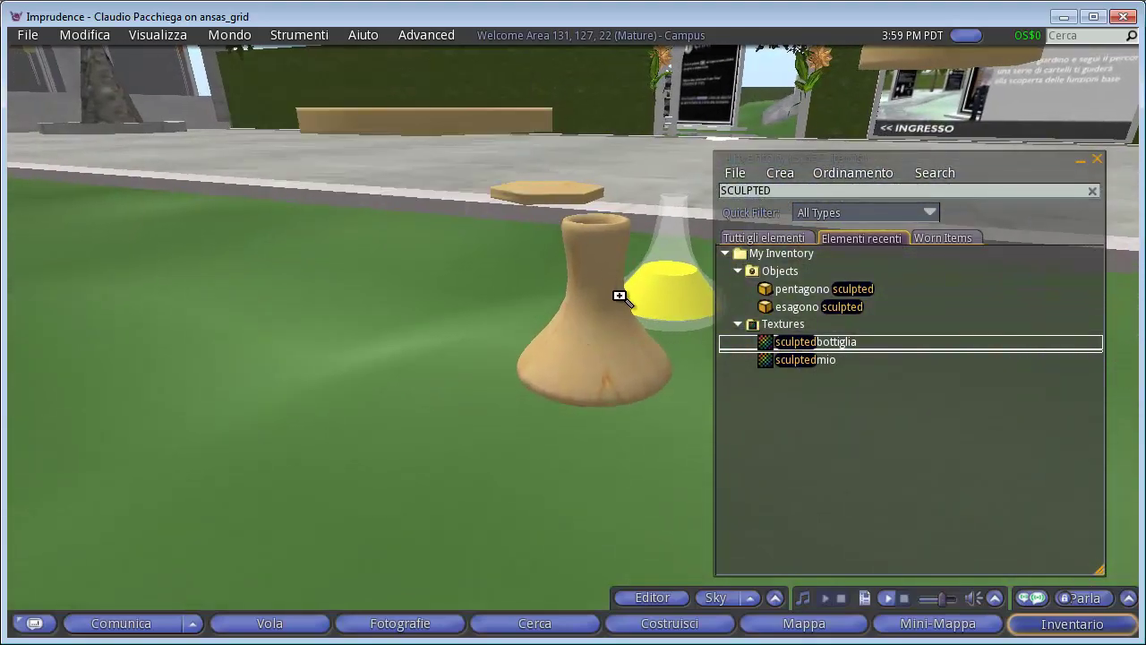
alt+click(576, 328)
alt+drag(575, 334, 572, 333)
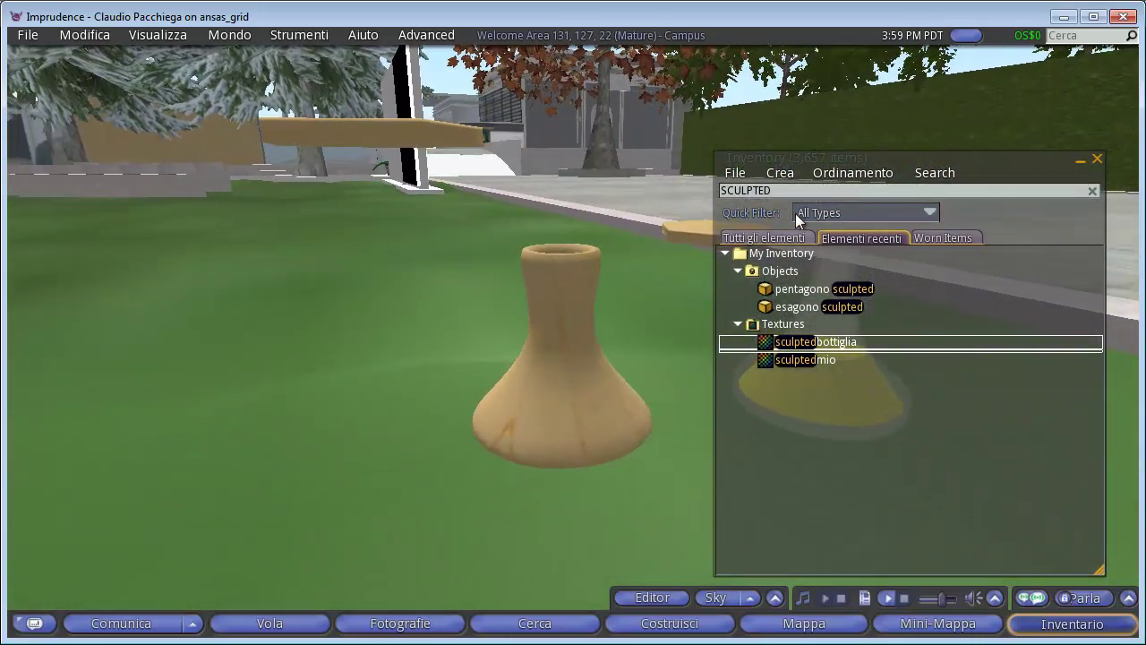
drag(818, 165, 1065, 176)
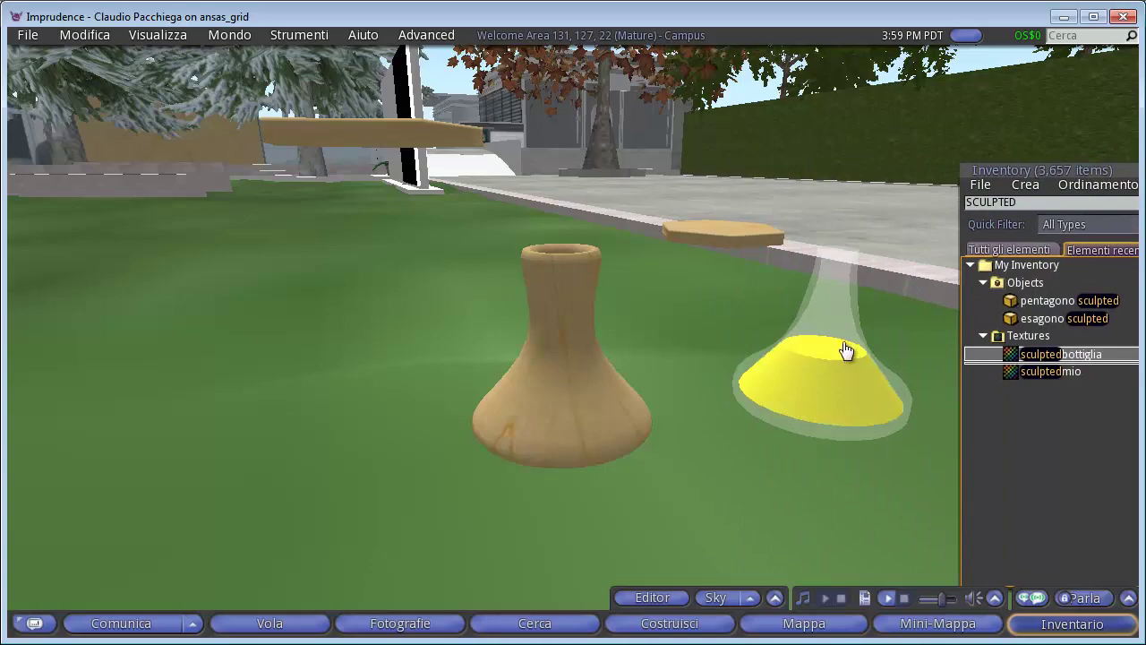
alt+drag(846, 351, 517, 329)
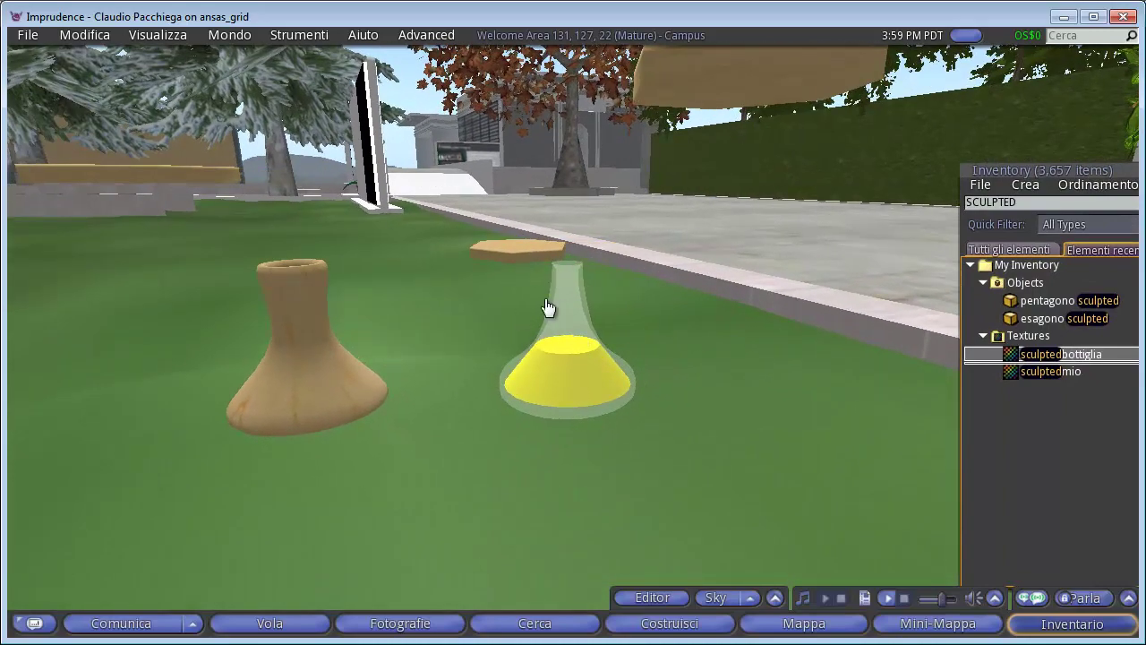
Step: Replace the bottle's wood texture with Blank Texture, set Trasparenza to 50%, and focus on it
right_click(301, 329)
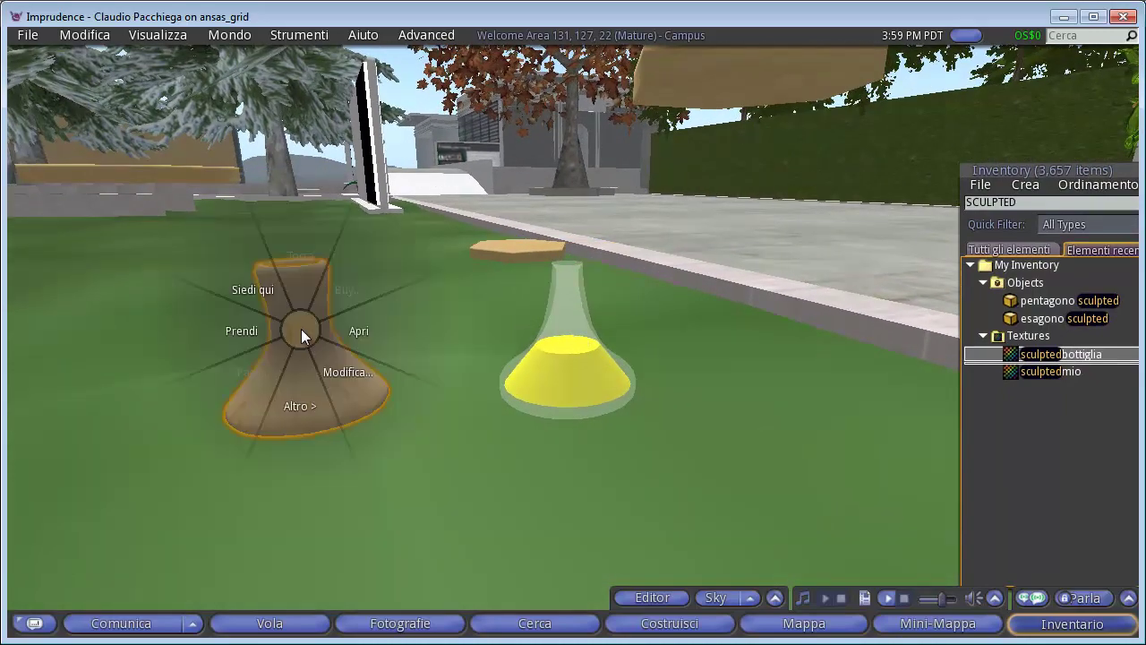
click(336, 363)
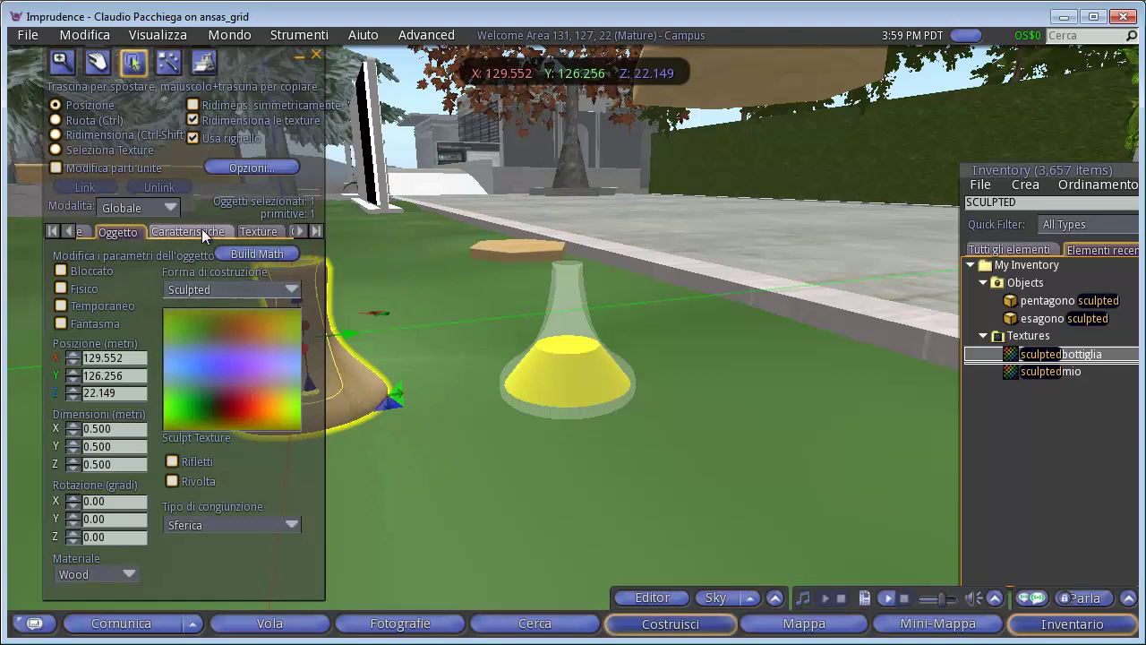
click(256, 232)
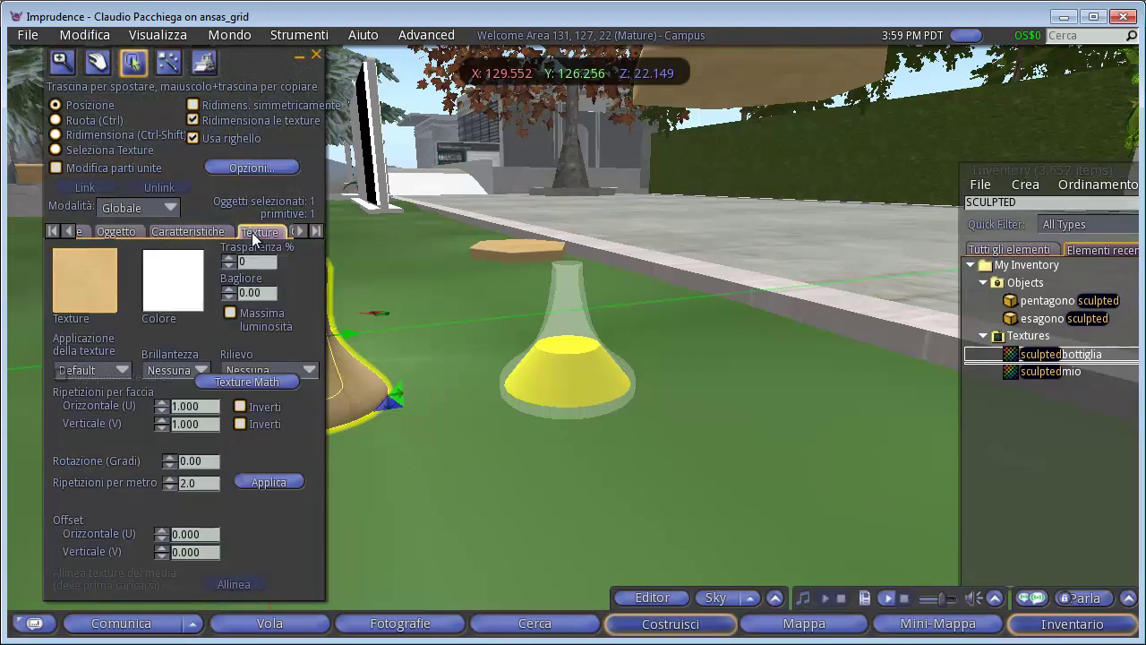
click(91, 283)
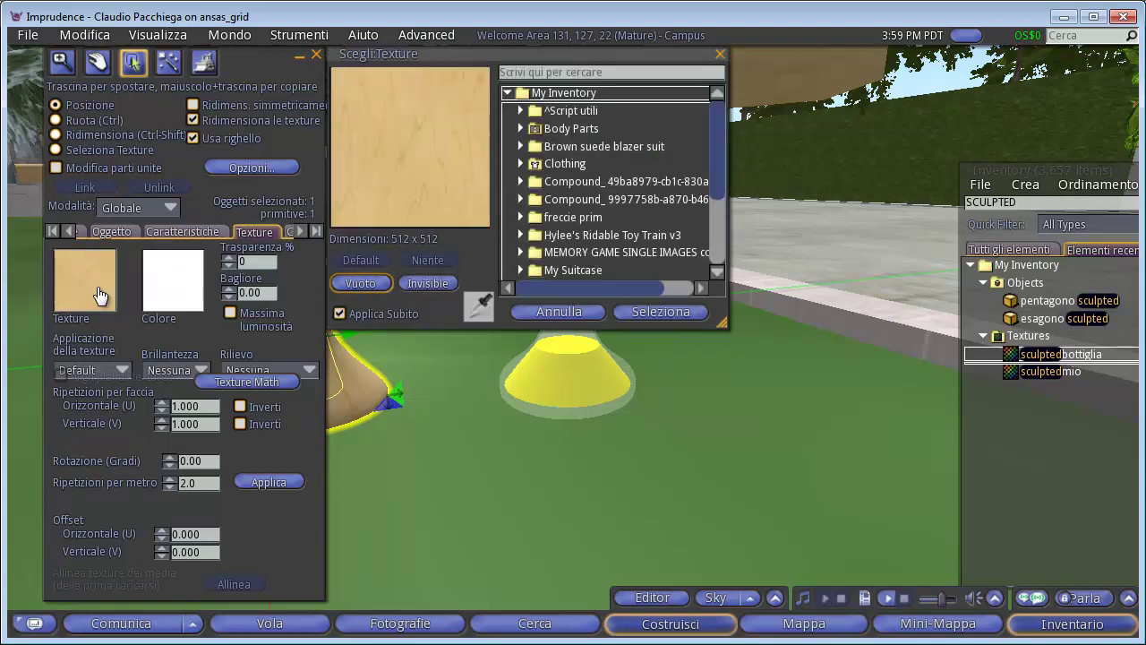
click(360, 283)
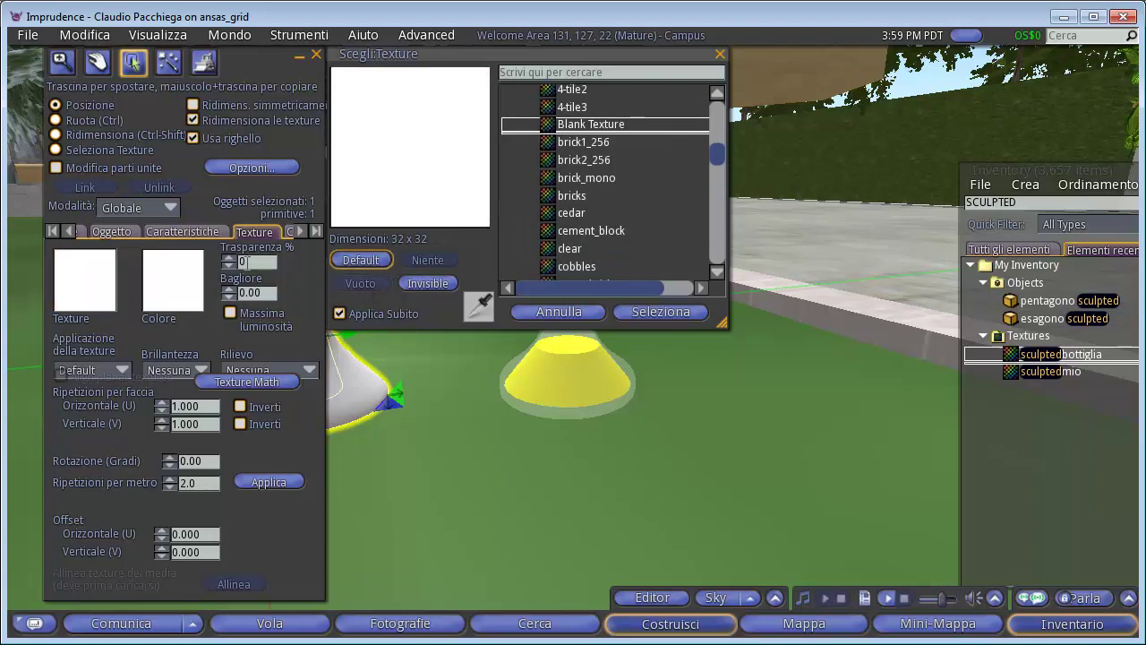
click(241, 261)
text(50)
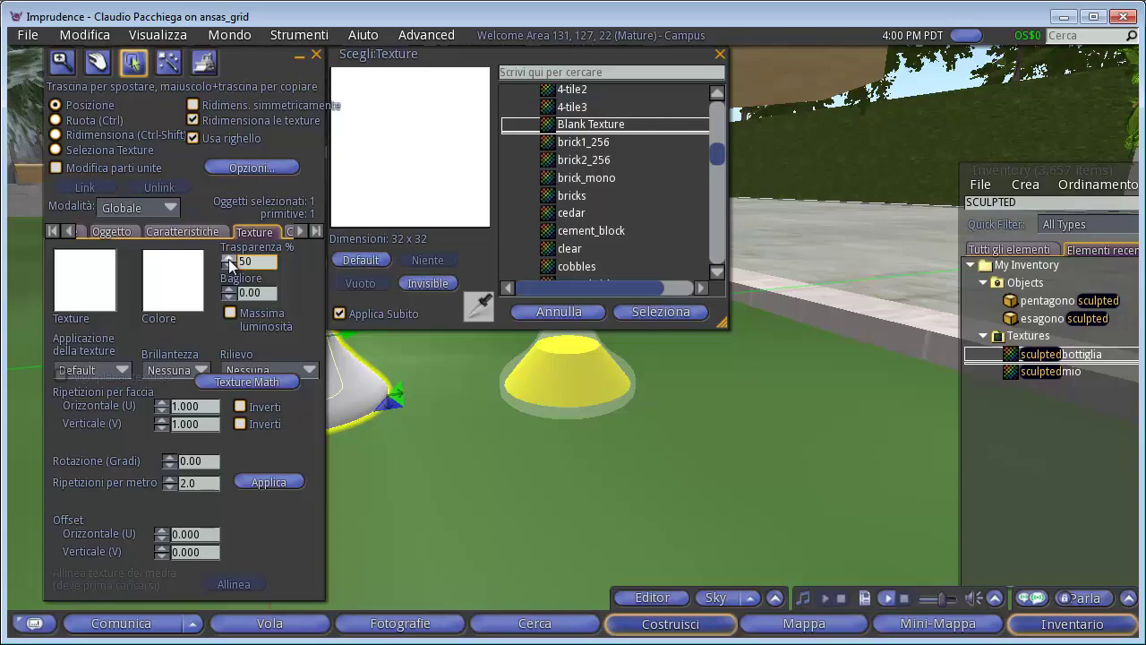
click(316, 55)
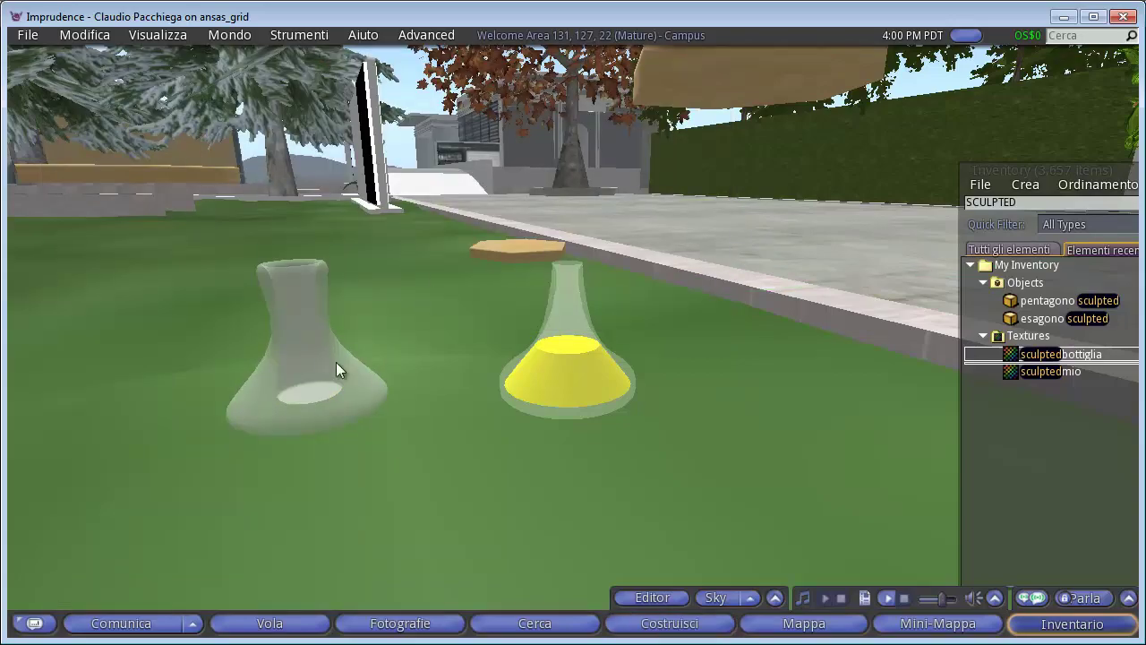
mouse_move(292, 353)
alt+mouse_down()
mouse_move(573, 328)
mouse_move(532, 374)
alt+mouse_up()
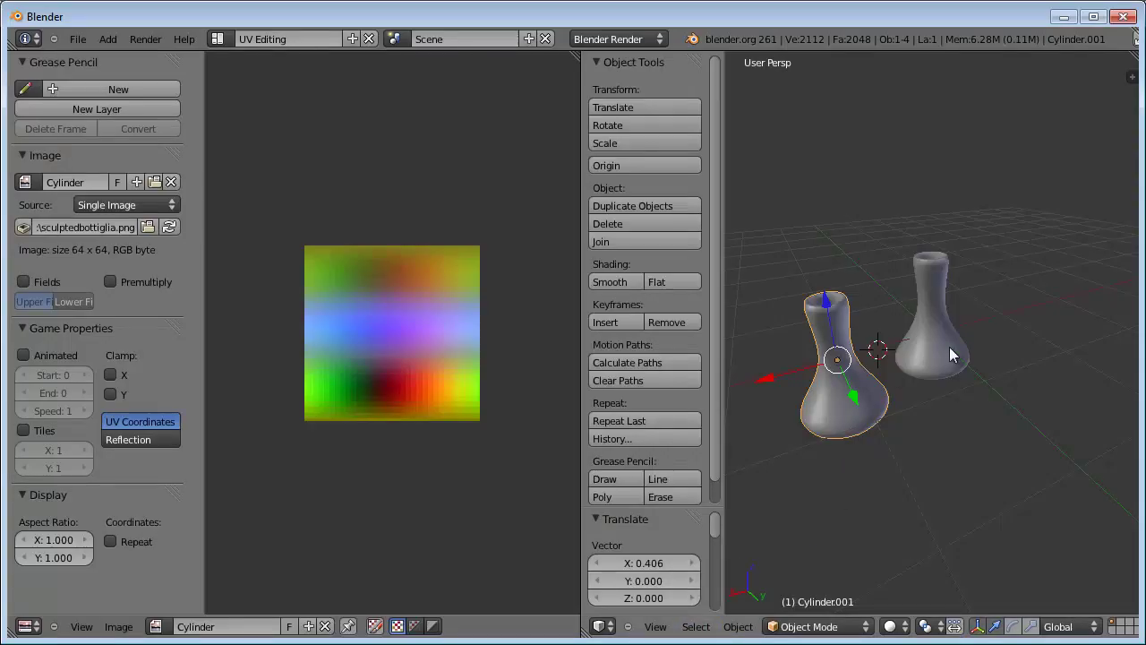
Step: Select the right-hand vase, enter Edit Mode, and Alt-select the edge loop around its lower bulge
right_click(952, 355)
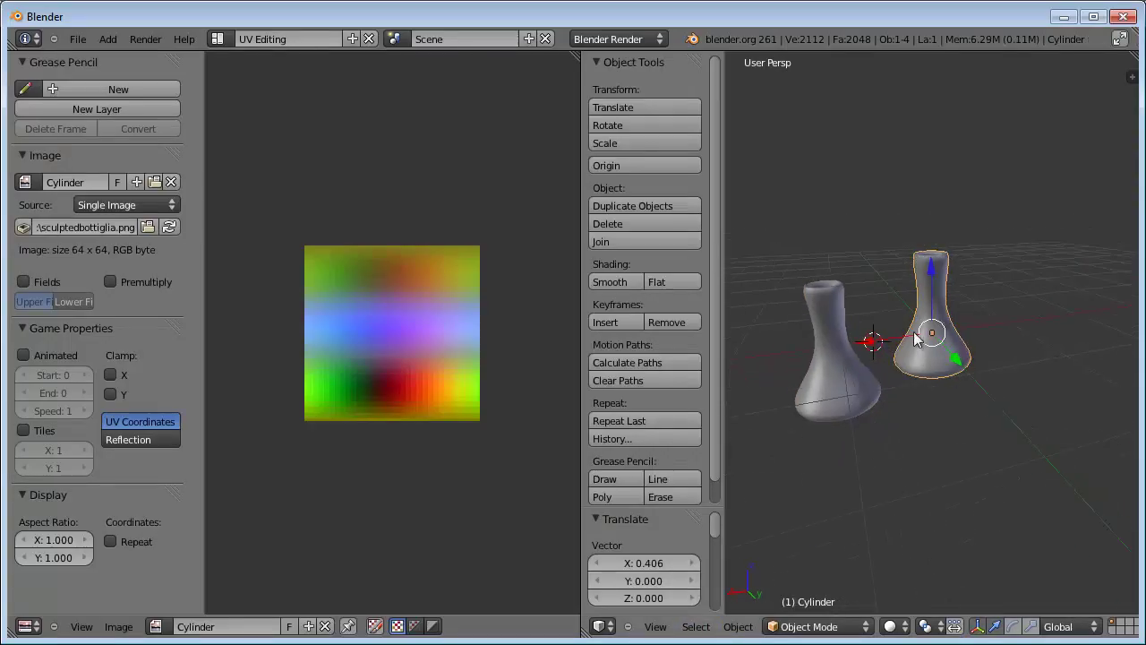
middle_drag(883, 379, 882, 322)
scroll(883, 323, up, 3)
key(Tab)
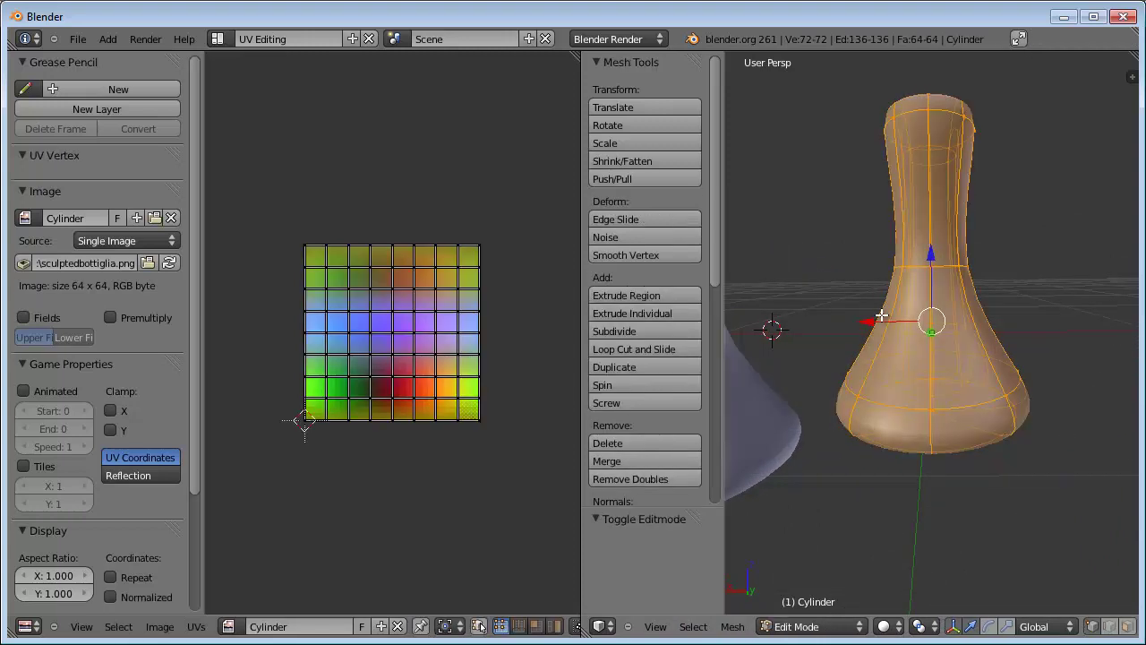
scroll(947, 395, up, 2)
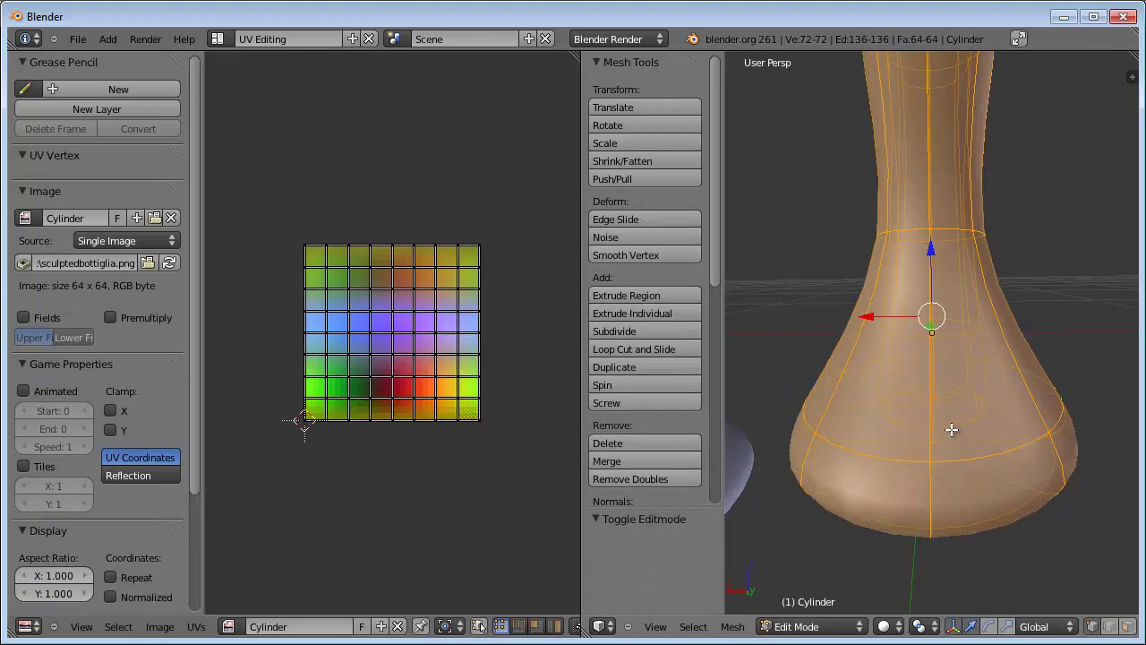
middle_drag(930, 413, 915, 434)
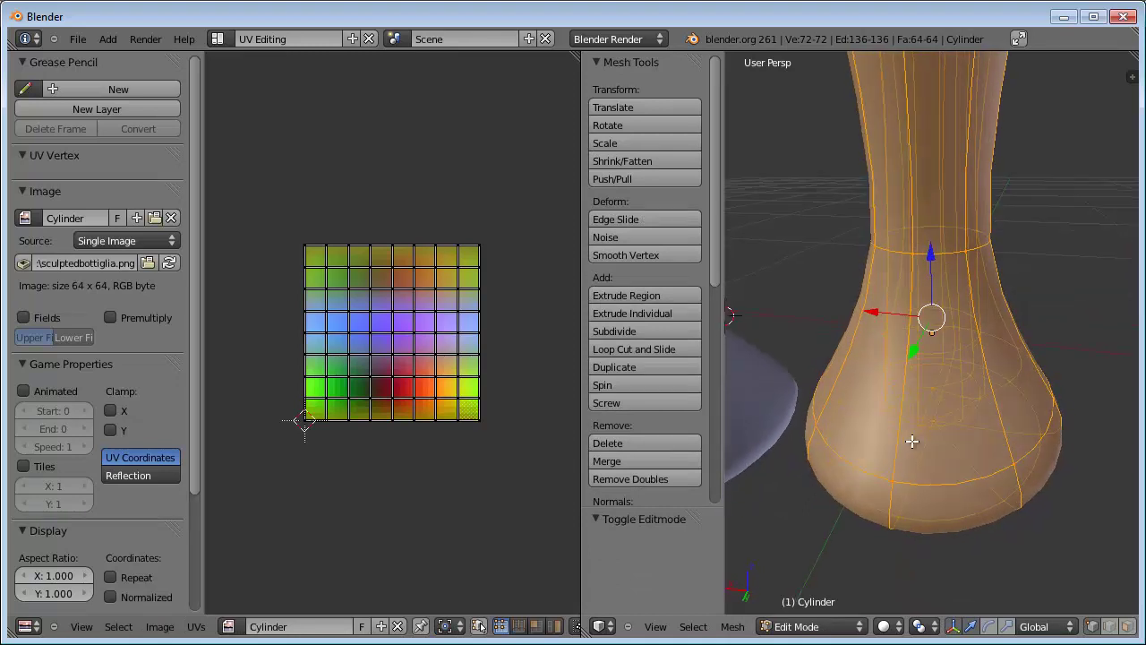
key(z)
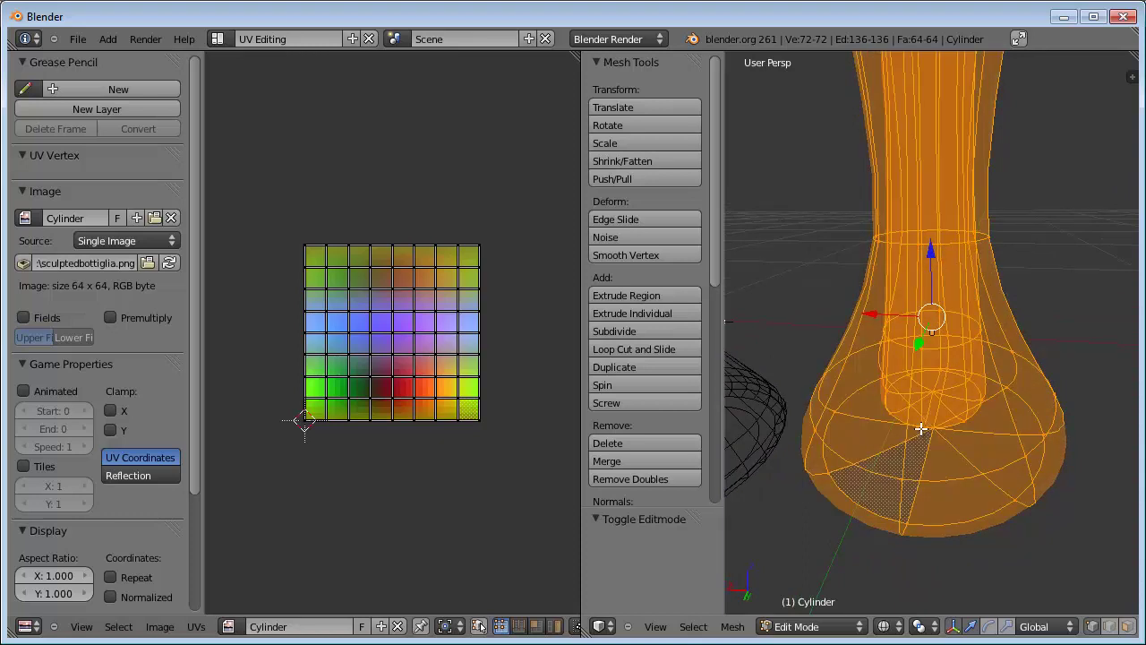
key(z)
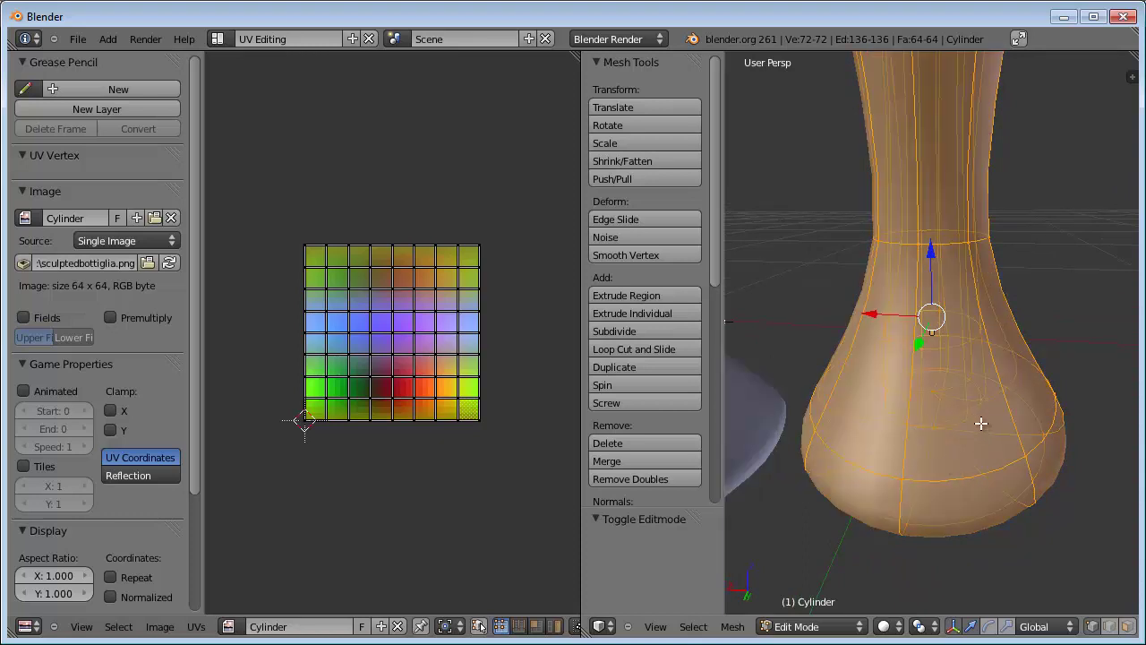
alt+click(975, 415)
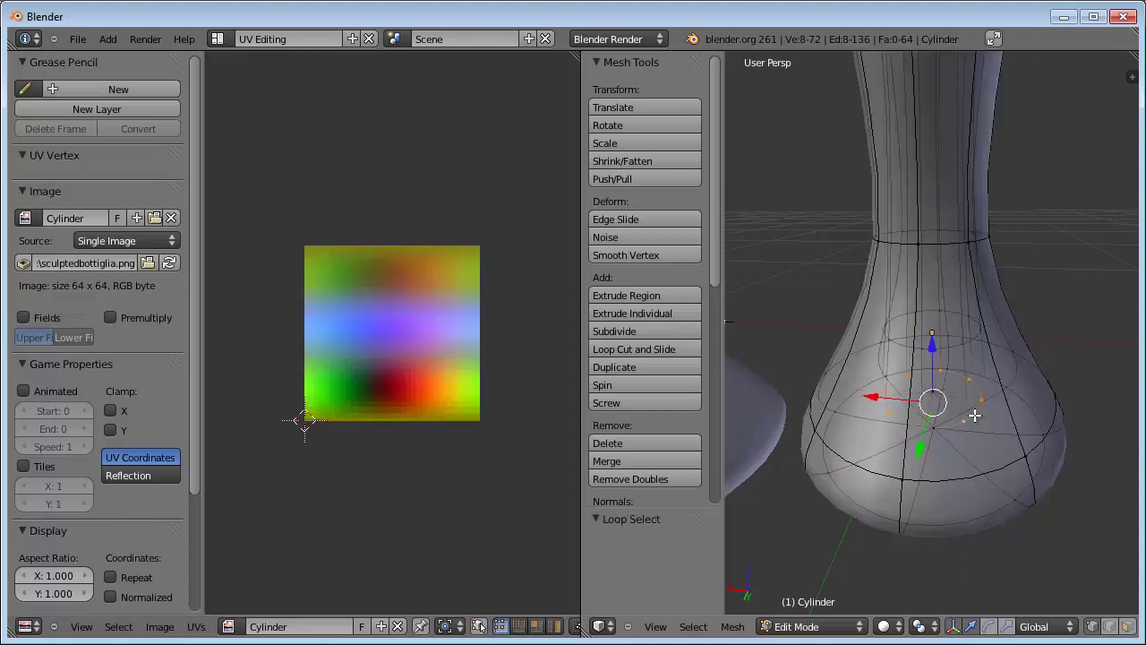
Step: Scale the lower edge loop by 2.4 and lower it 0.113 along Z
key(s)
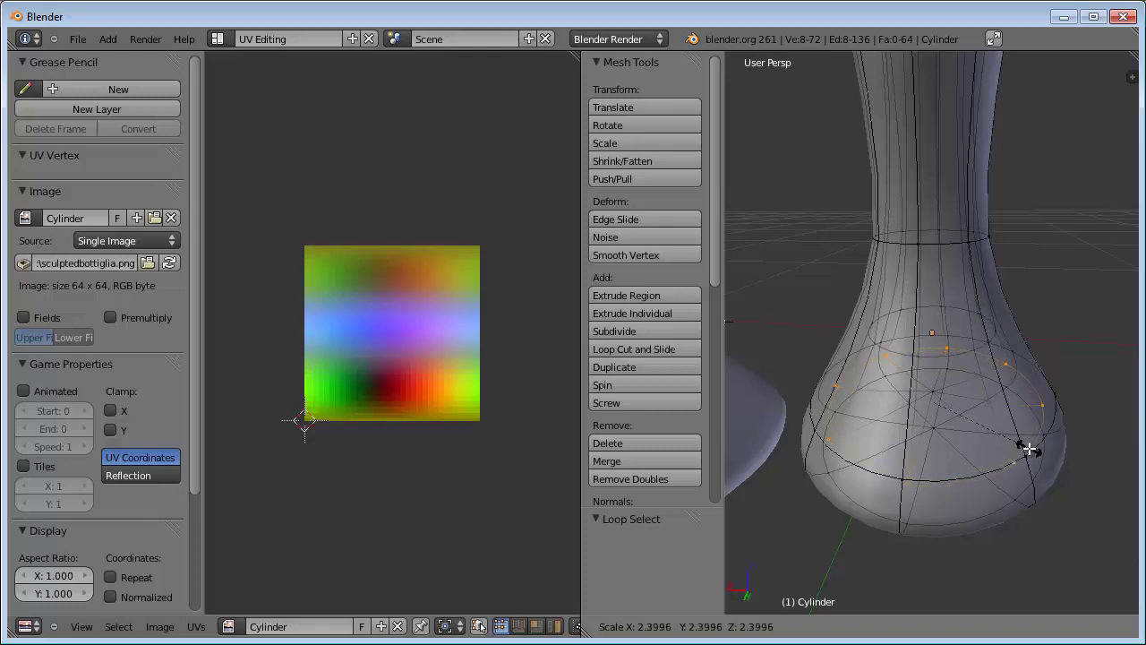
click(1030, 448)
mouse_move(955, 439)
middle_down()
mouse_move(947, 412)
mouse_move(912, 381)
mouse_move(933, 433)
mouse_move(925, 357)
middle_up()
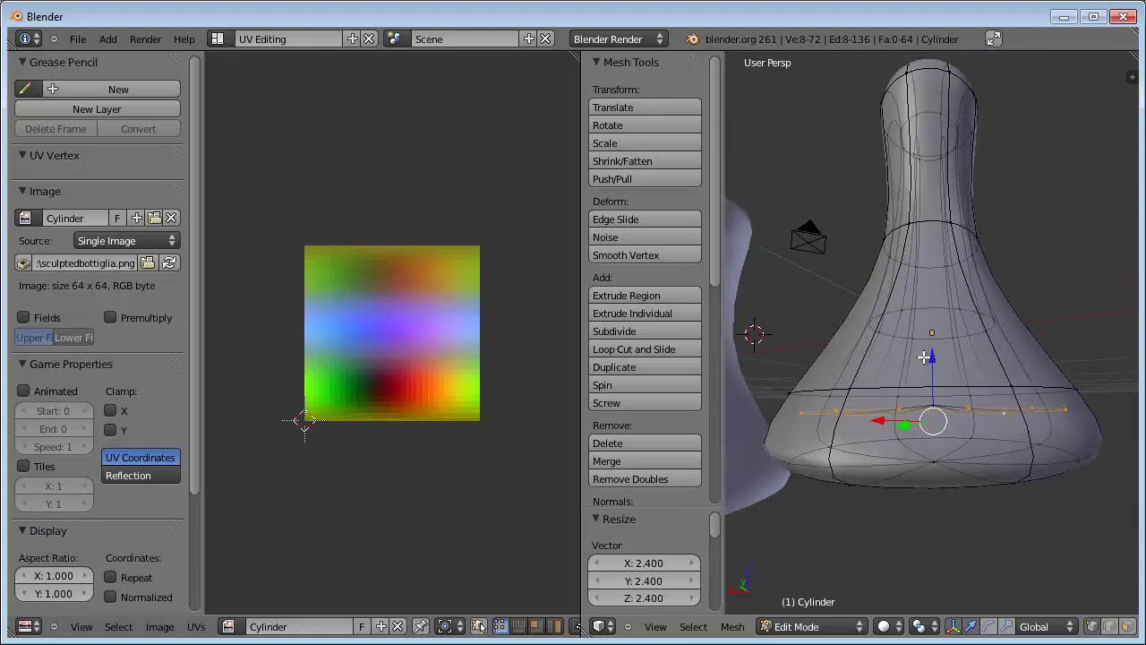
drag(933, 361, 934, 381)
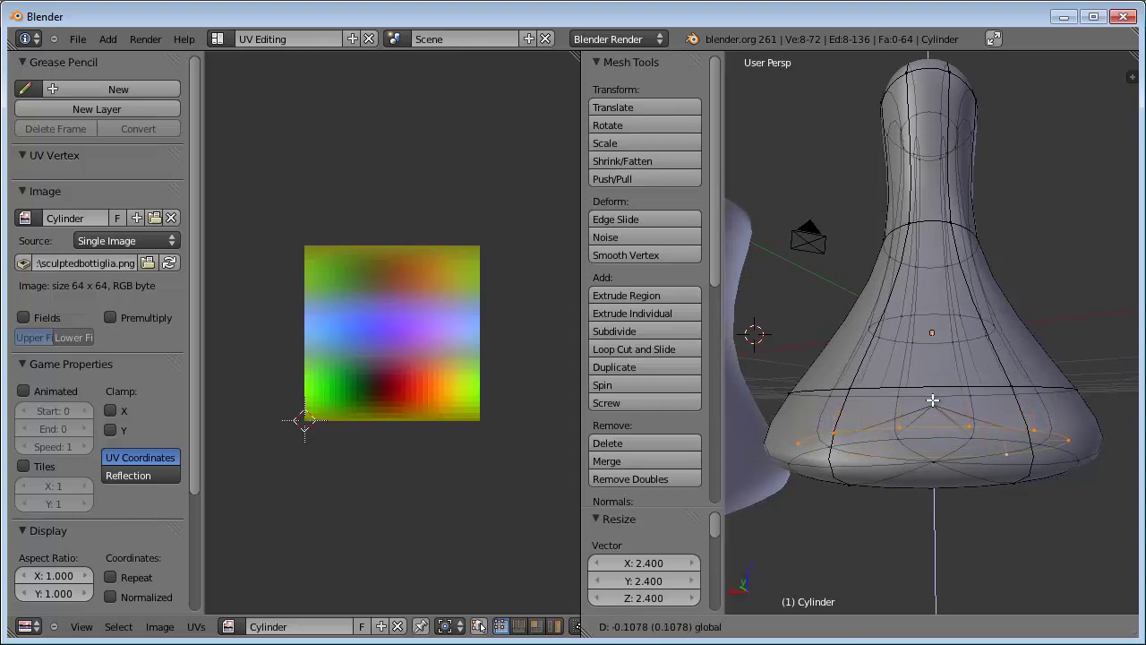
drag(934, 381, 940, 406)
middle_drag(947, 411, 924, 418)
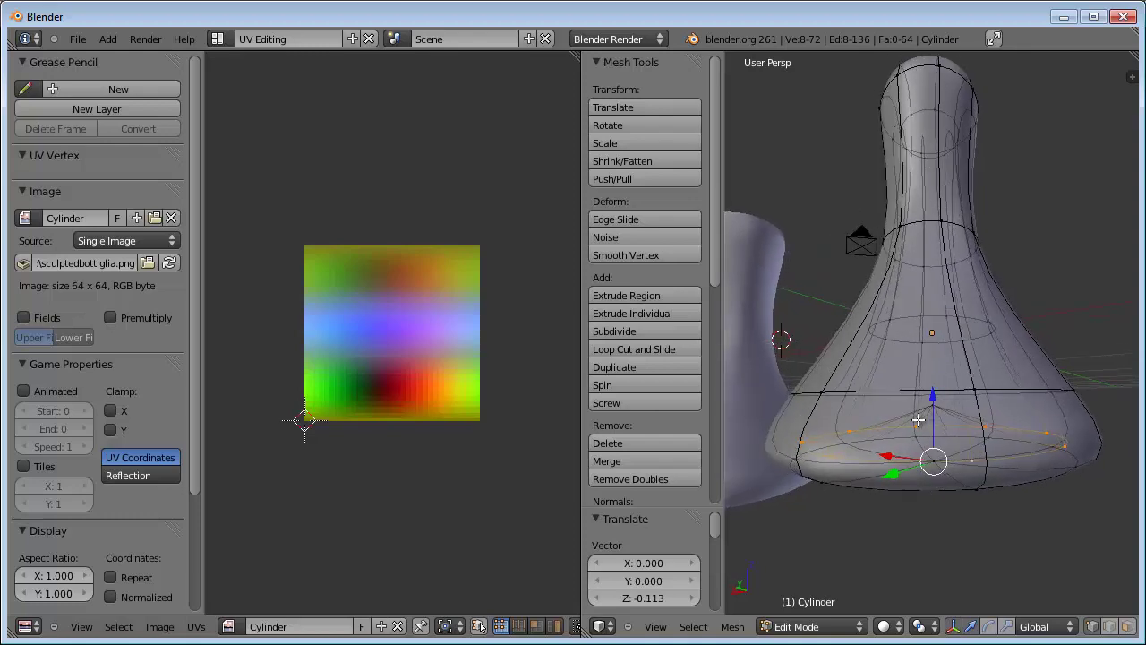
Step: Box-select the bottom centre vertices and move them on Z, raise the bottom loop 0.0498, then select all
key(a)
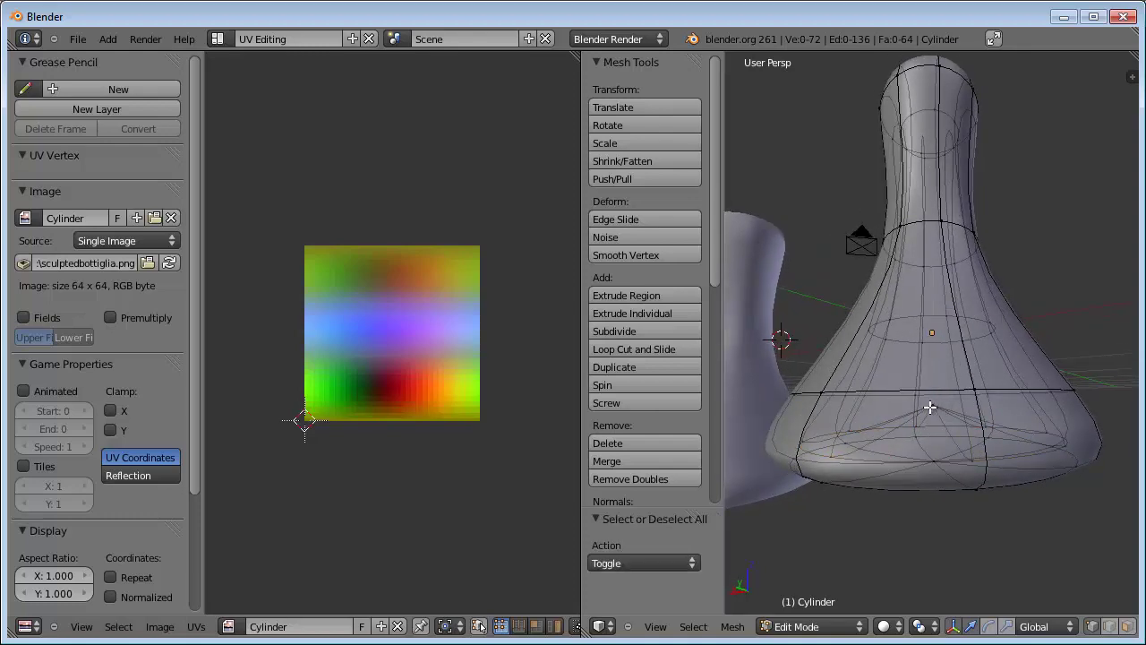
key(b)
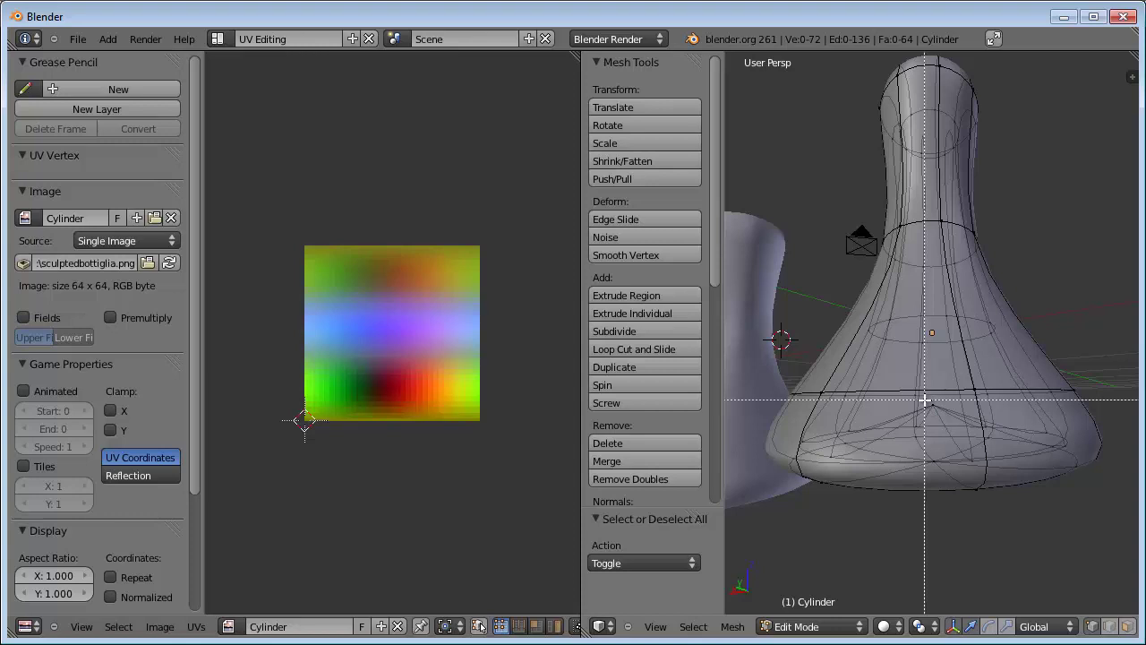
drag(925, 400, 944, 411)
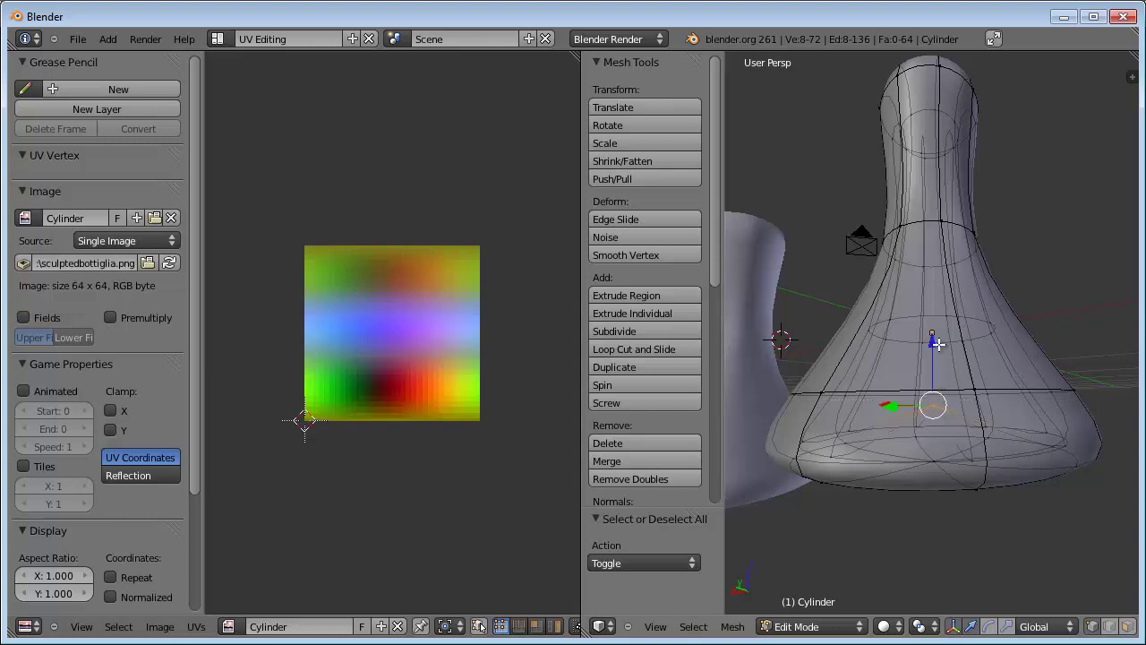
drag(937, 344, 928, 397)
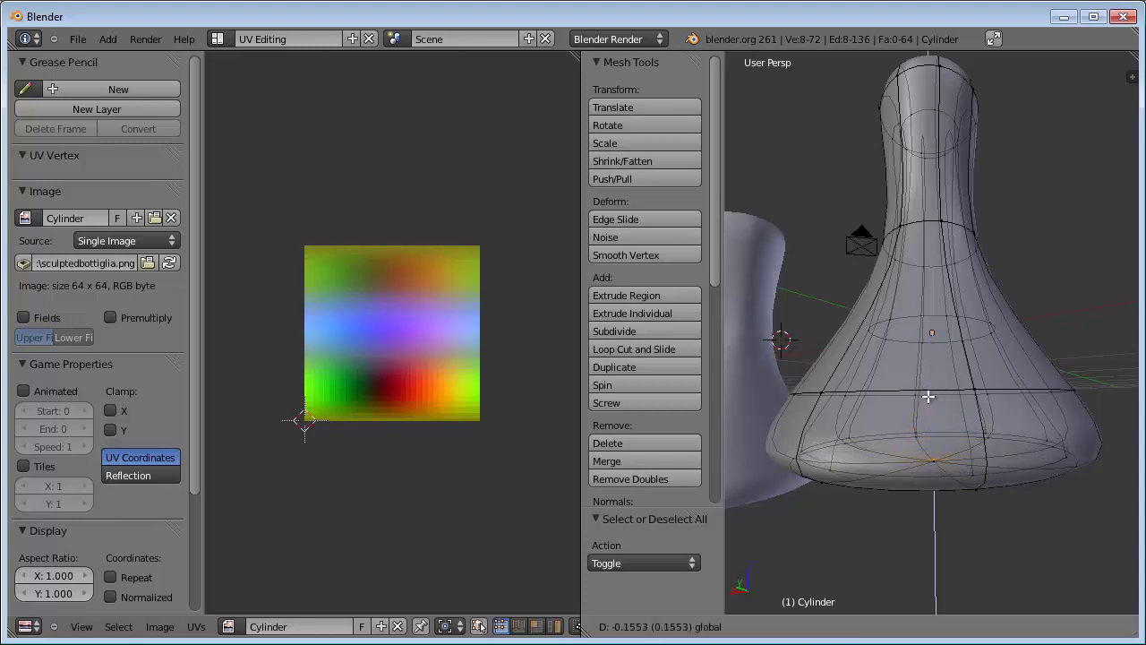
mouse_move(929, 397)
mouse_down()
mouse_move(934, 373)
mouse_move(936, 403)
mouse_up()
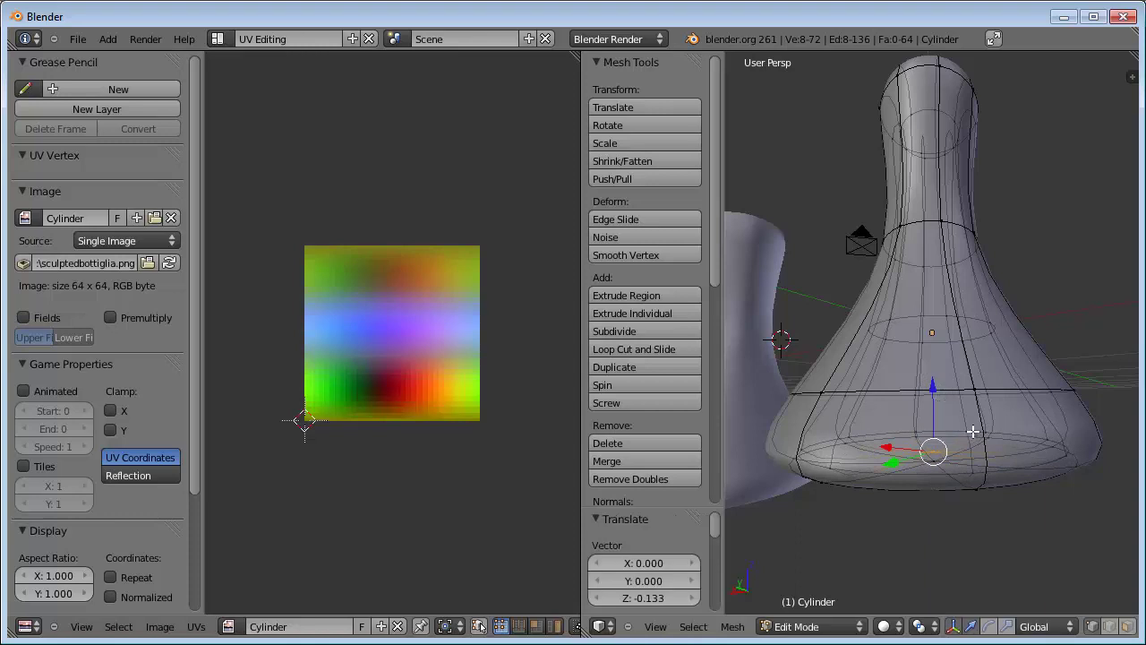
alt+right_click(955, 430)
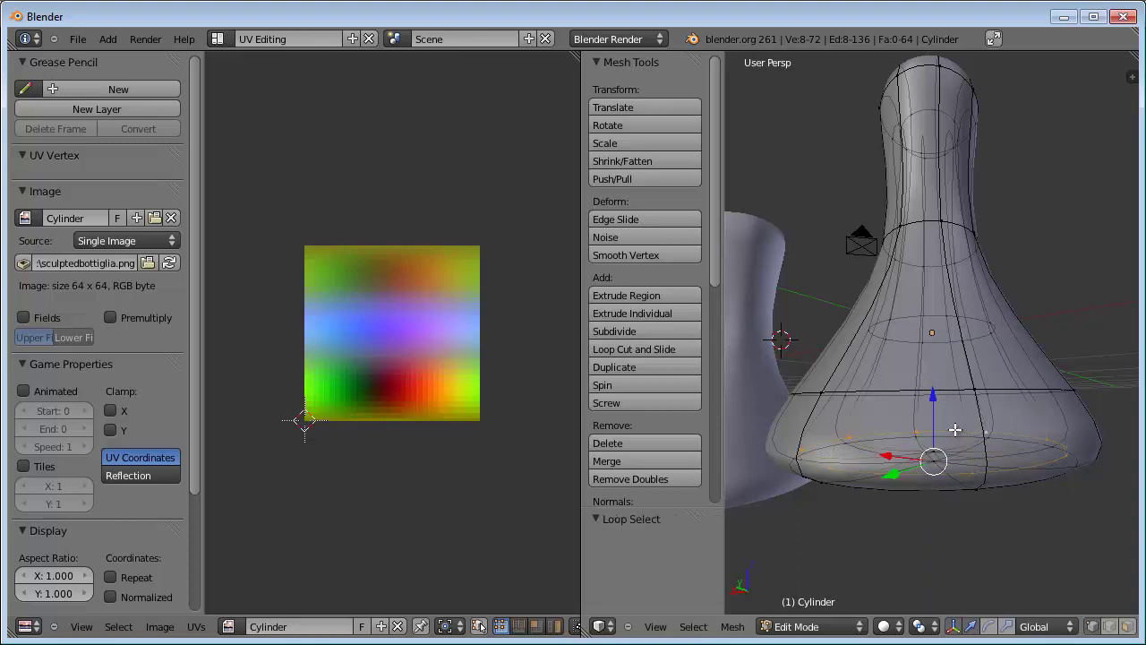
drag(937, 397, 933, 376)
mouse_move(912, 430)
middle_down()
mouse_move(937, 424)
mouse_move(925, 477)
middle_up()
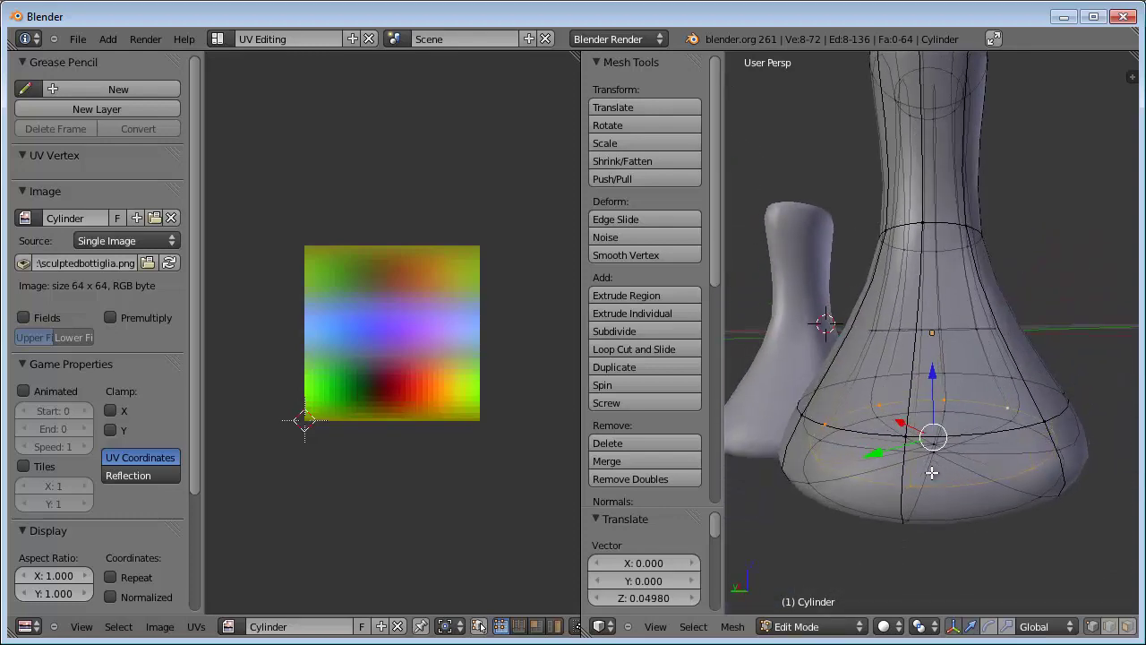
key(a)
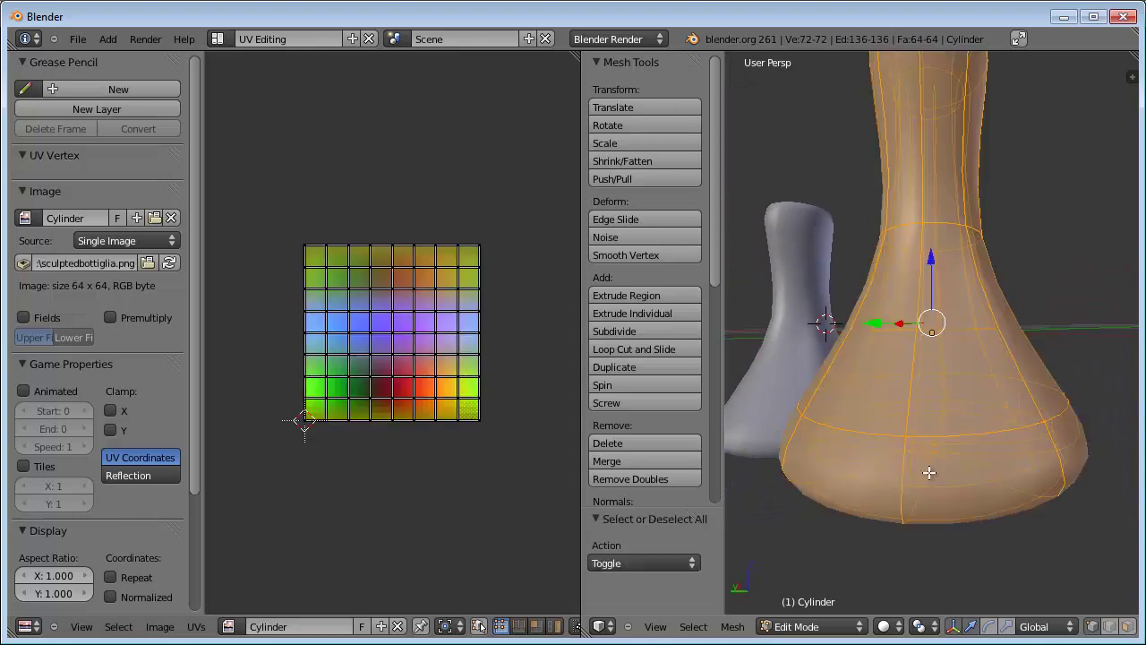
Step: Bake a sculpt map from the reshaped flask mesh and save it as sculptedbottiglia2.png
click(159, 626)
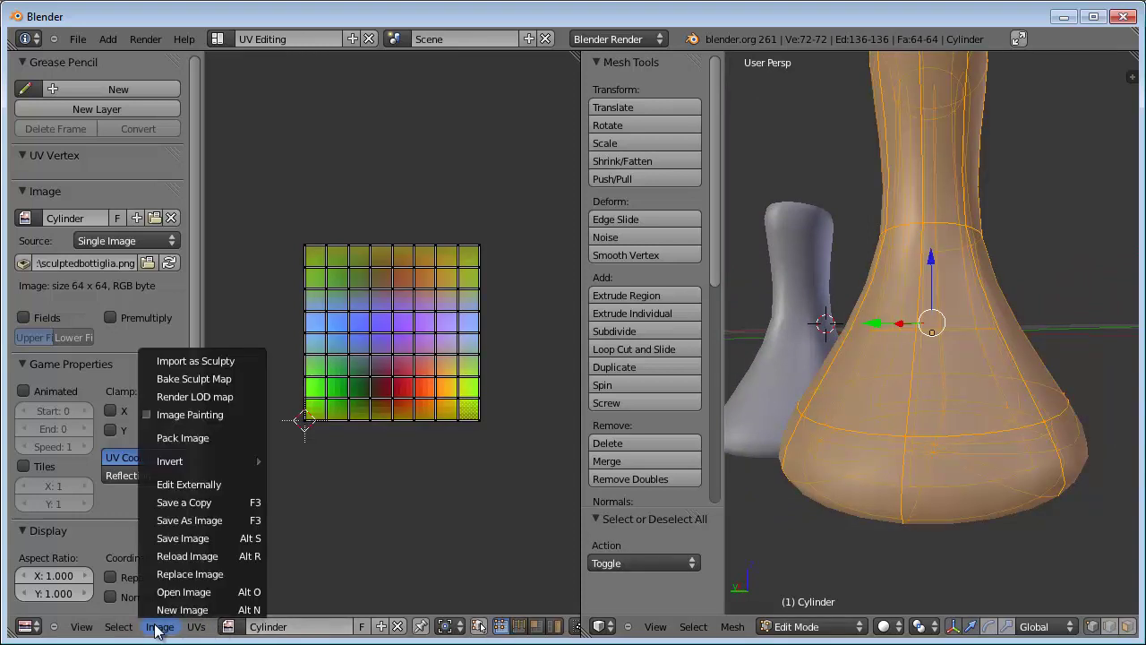
click(185, 379)
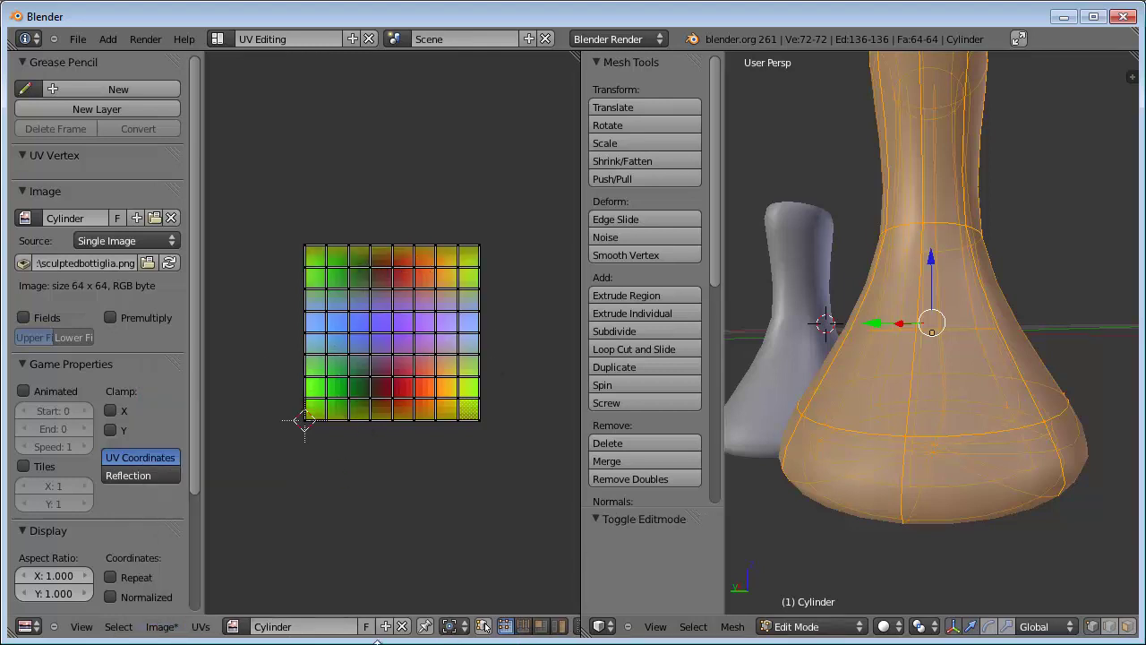
click(163, 627)
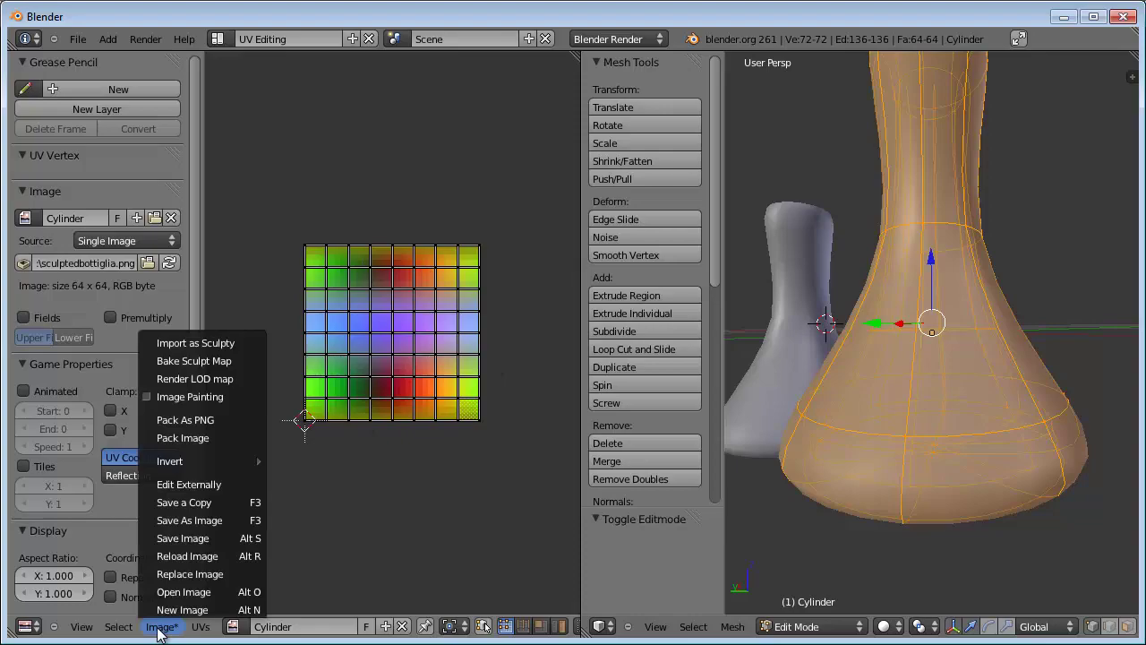
click(204, 520)
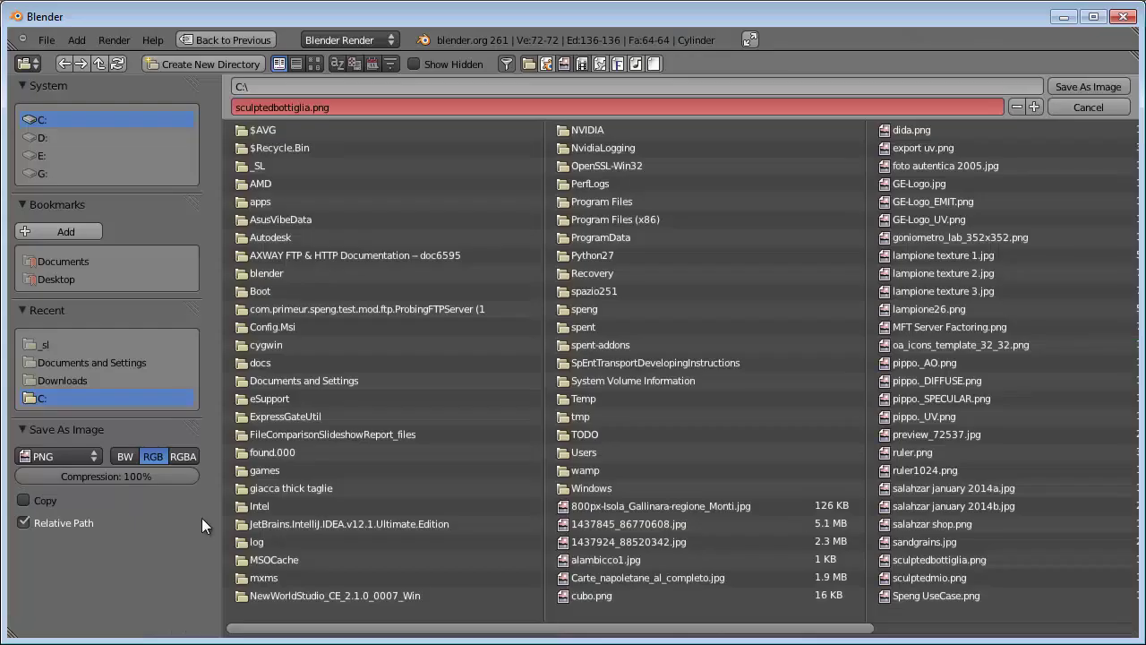
click(310, 108)
click(309, 109)
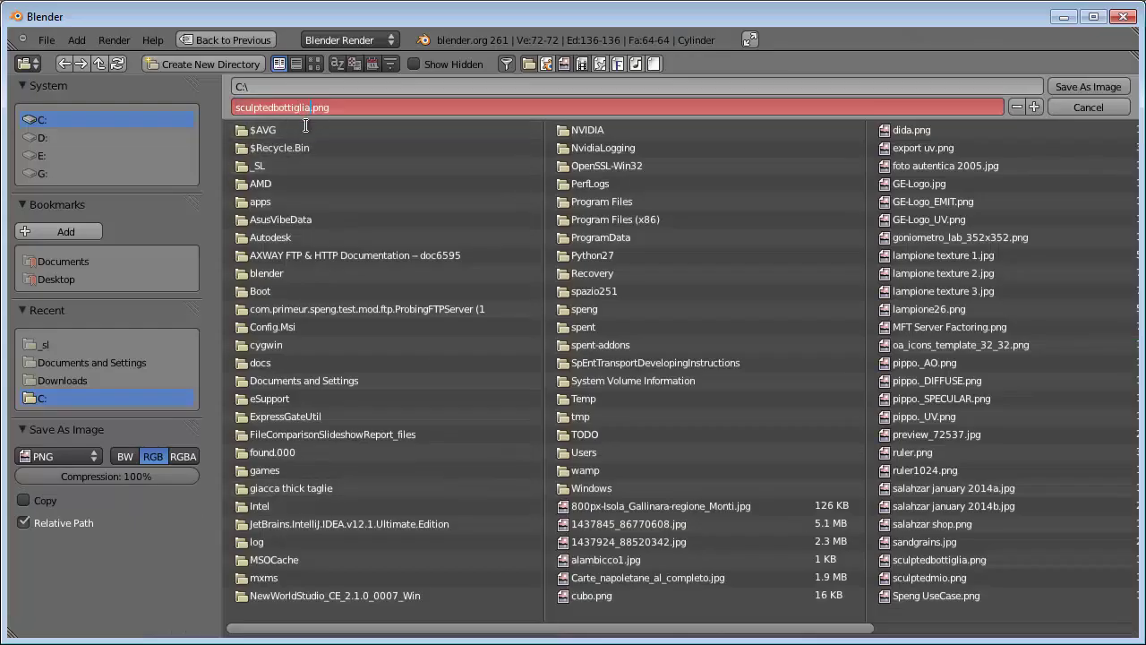
text(2)
key(Return)
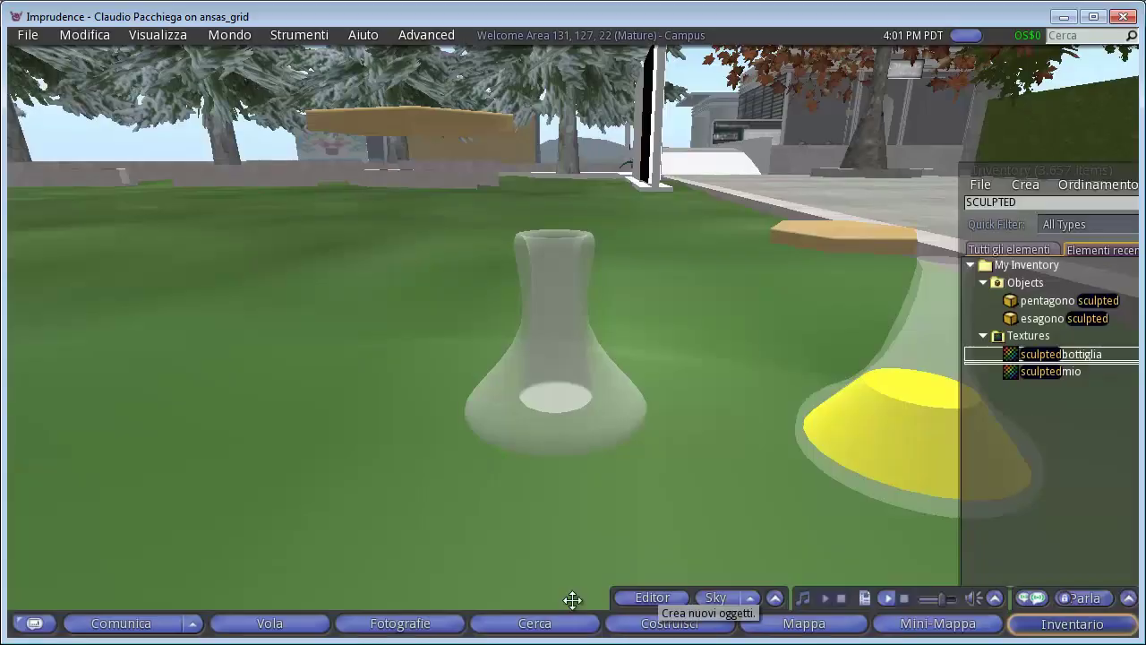
Step: Upload sculptedbottiglia2.png with an Oggetto sculpt preview and dismiss the payment notice
click(27, 36)
mouse_move(134, 63)
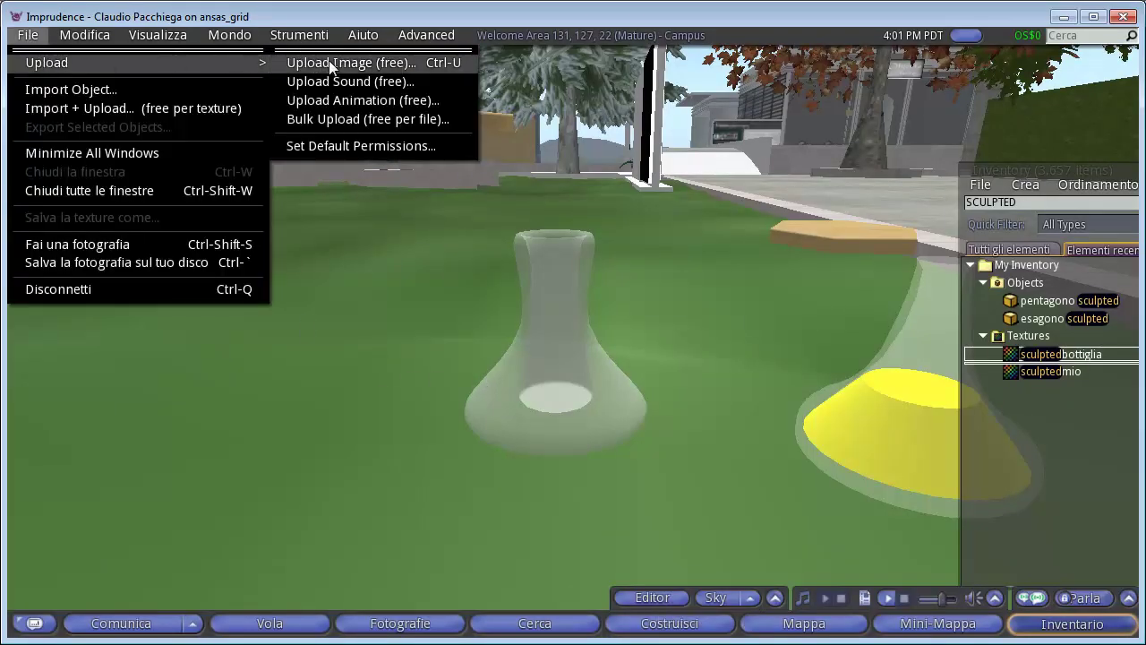
click(305, 63)
drag(852, 154, 824, 286)
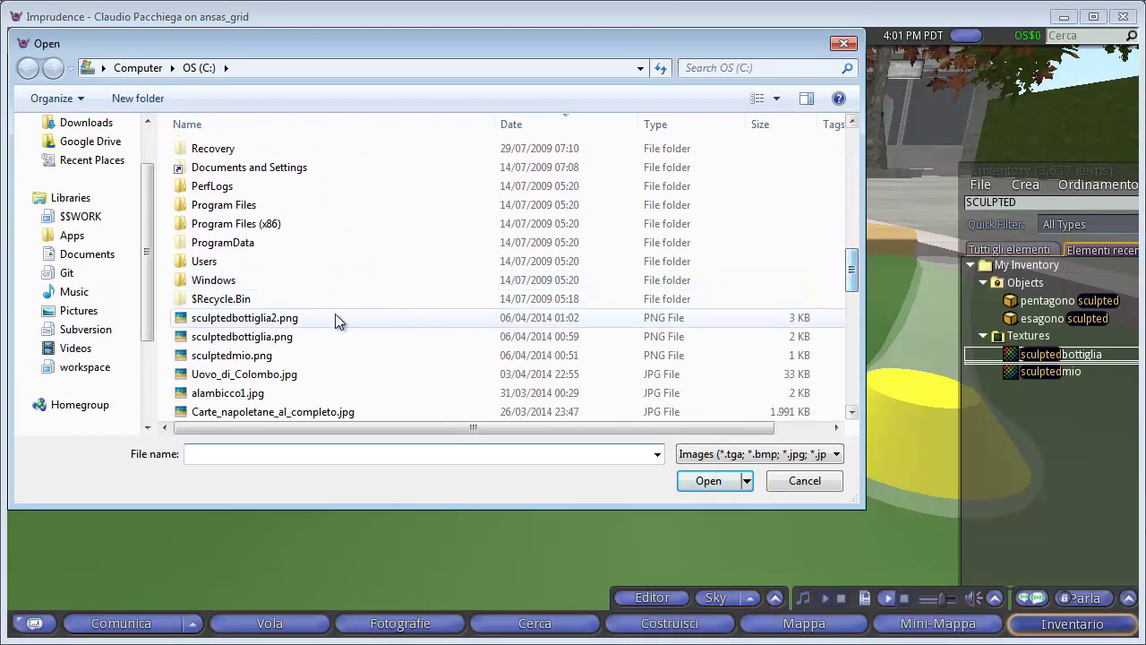
click(287, 318)
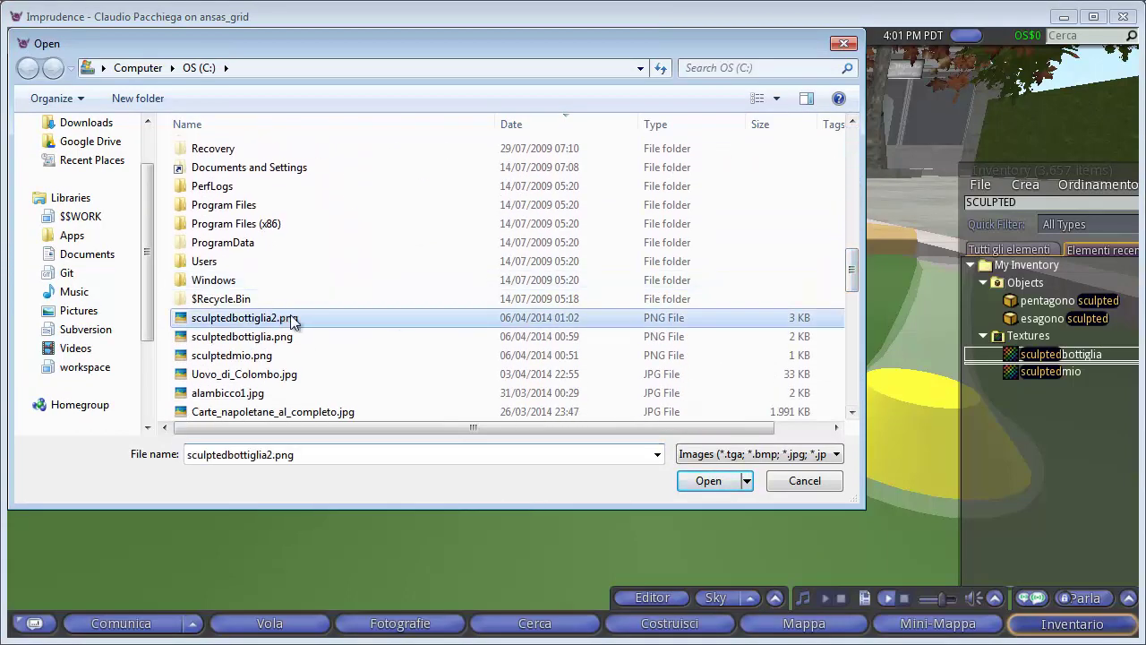
click(716, 482)
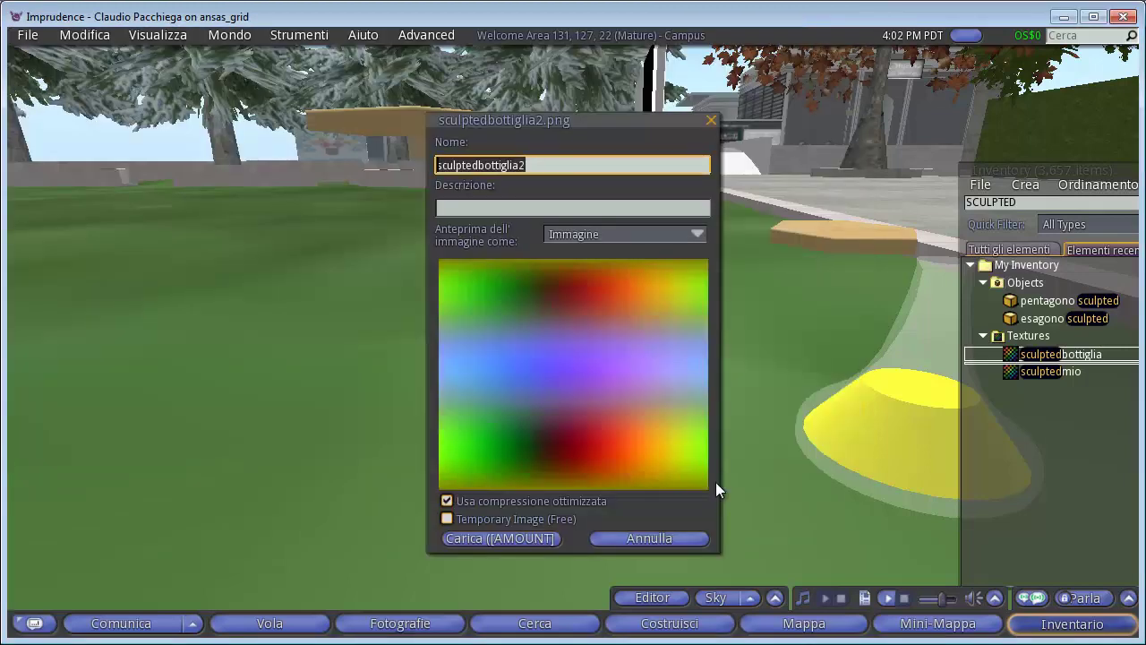
click(586, 236)
click(587, 385)
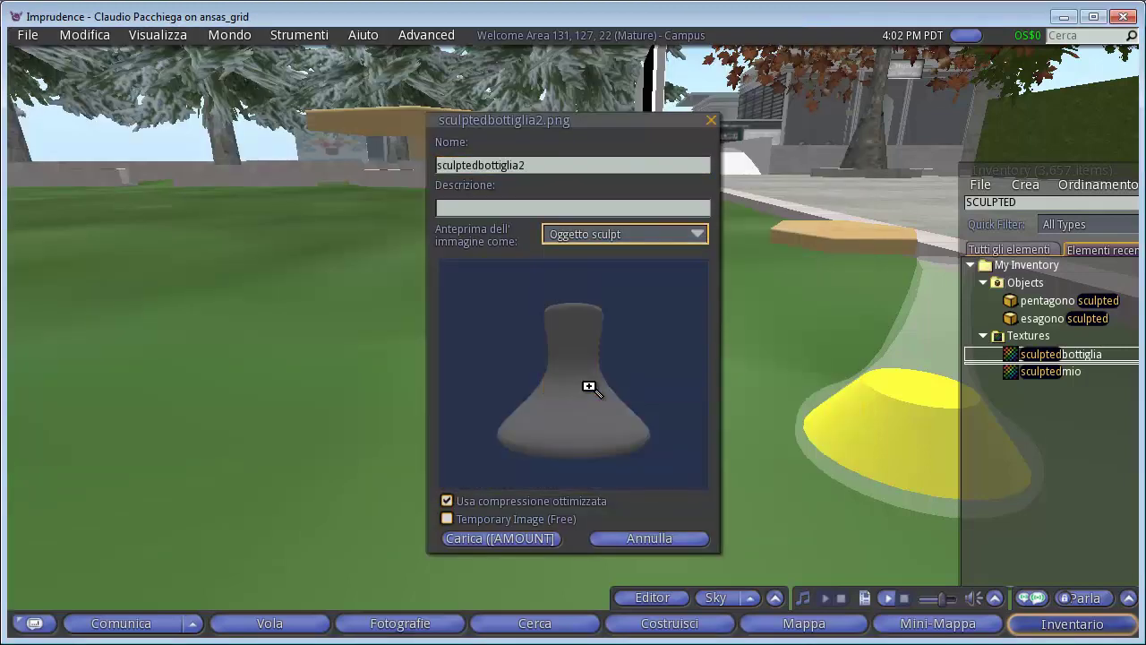
drag(574, 406, 571, 405)
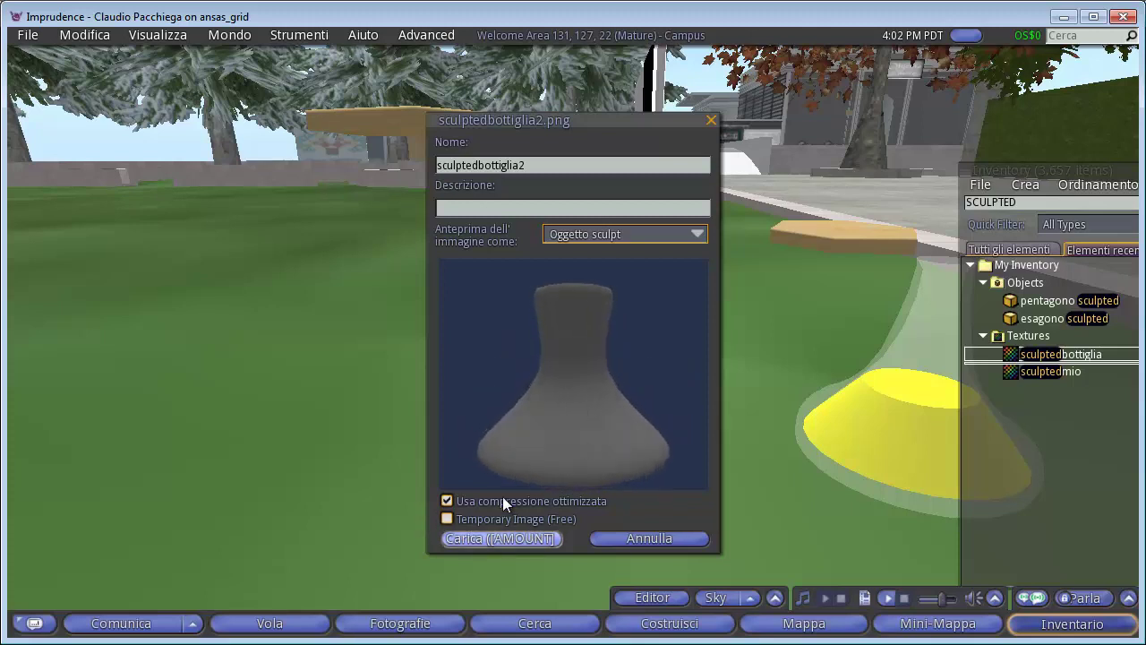
click(499, 538)
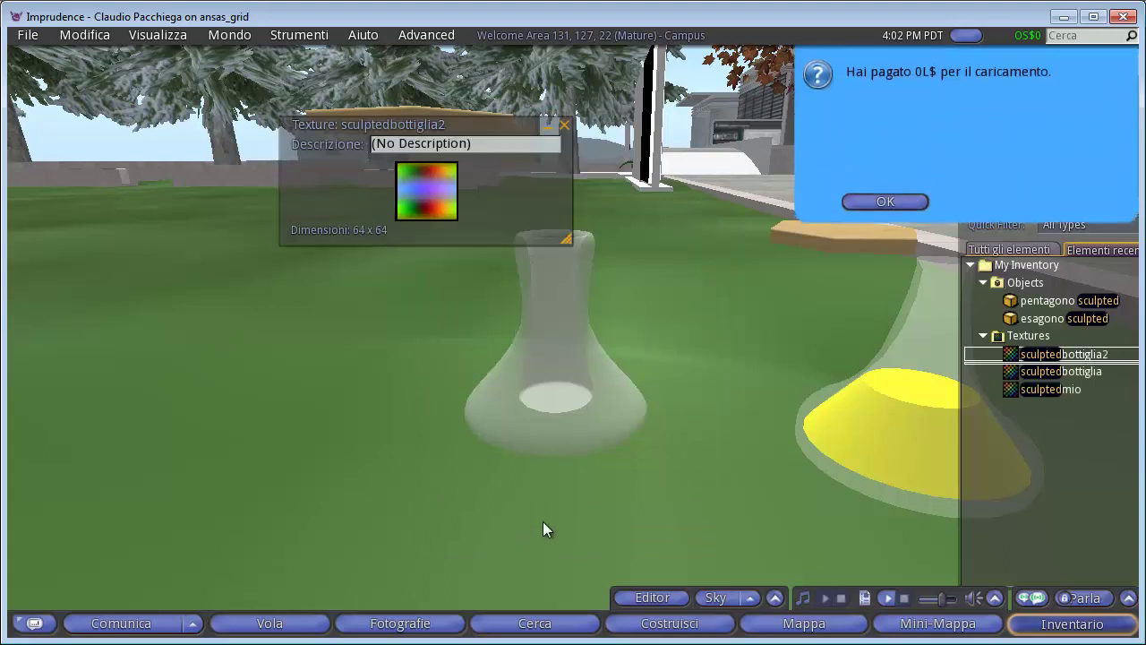
click(870, 199)
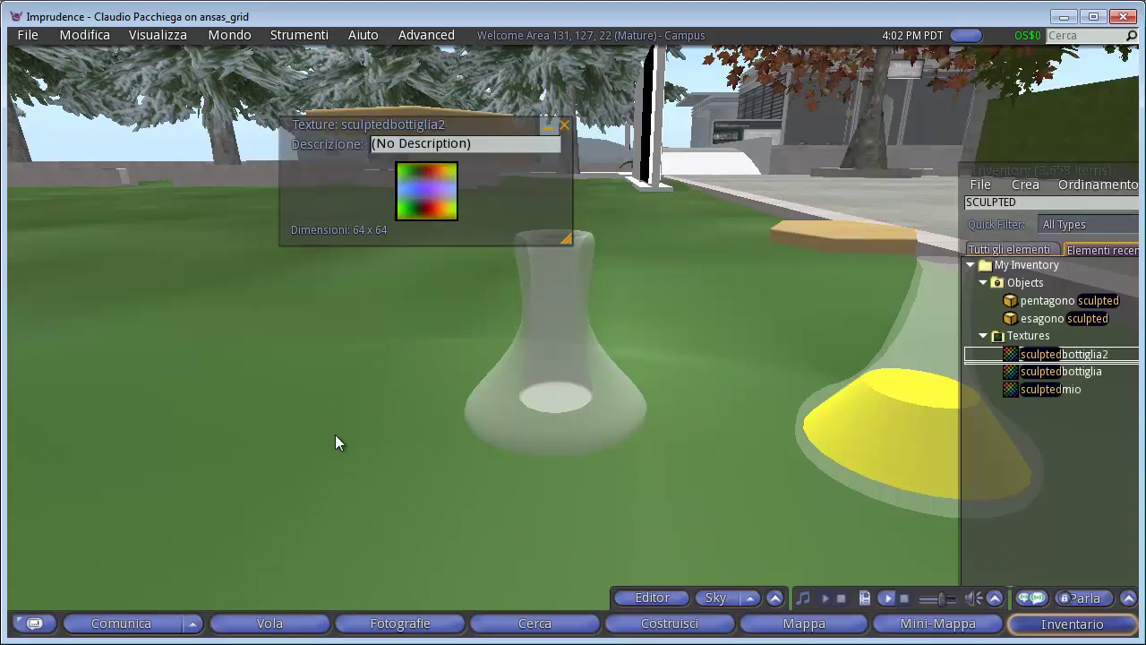
Step: Shift-drag a copy of the glass flask to the left of the original
right_click(584, 388)
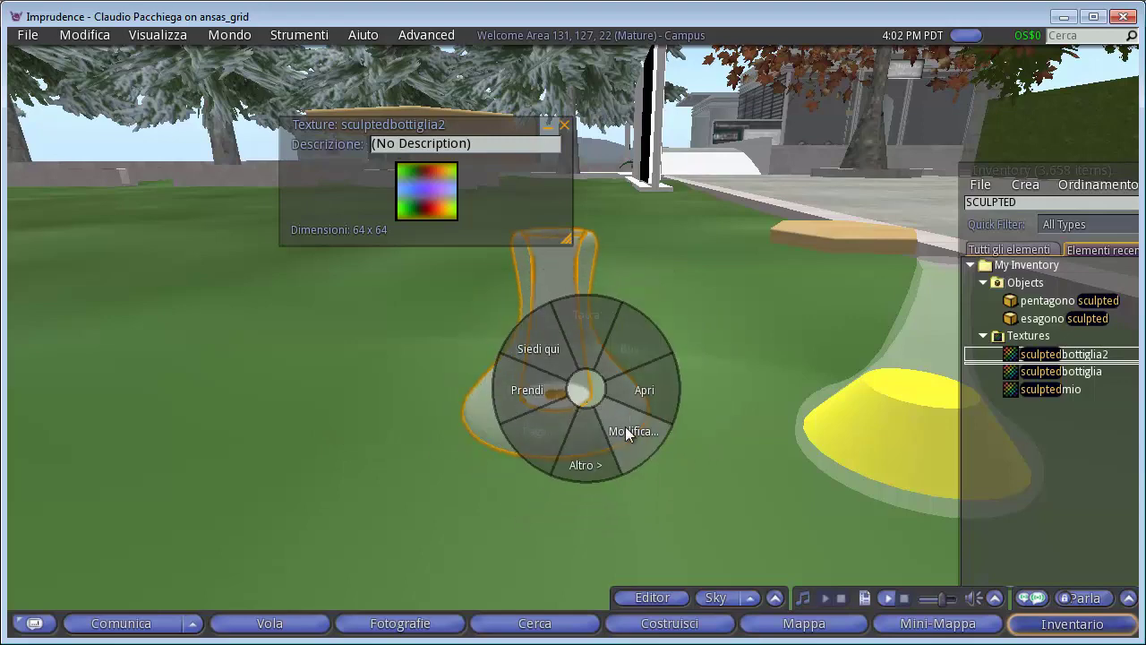
click(626, 429)
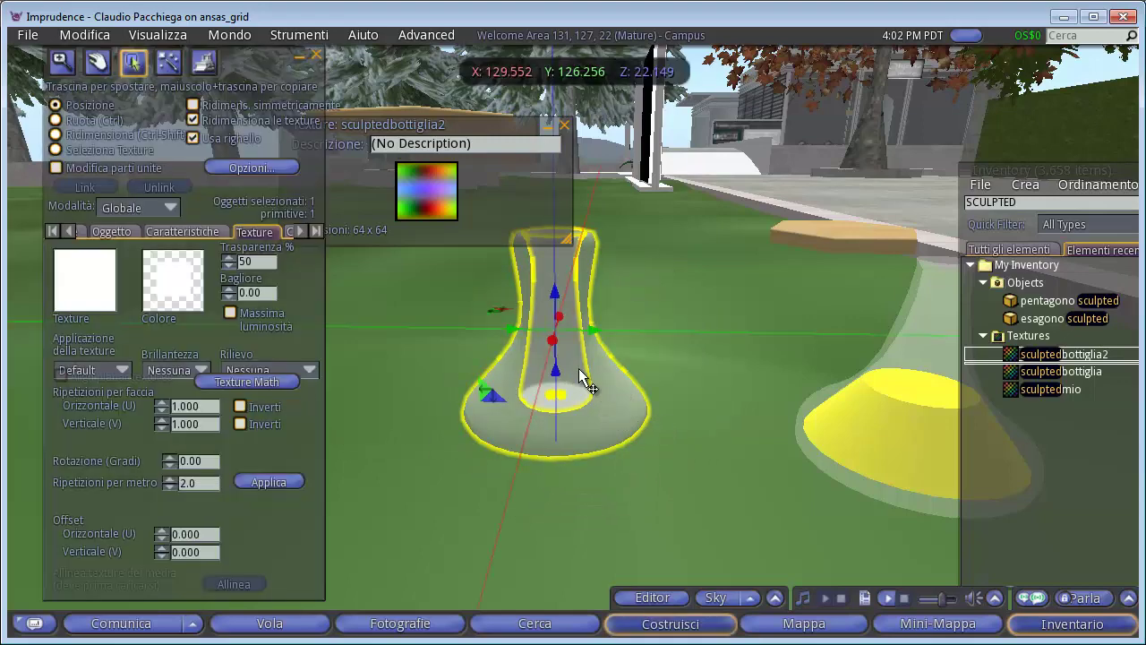
shift+drag(597, 333, 382, 343)
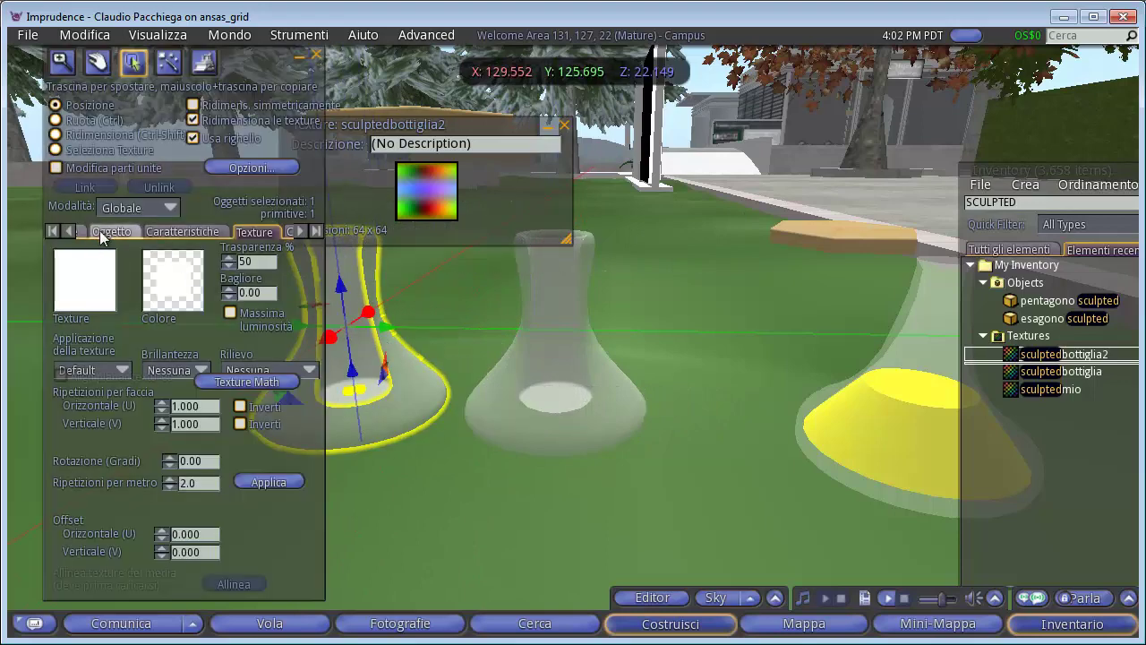
click(108, 231)
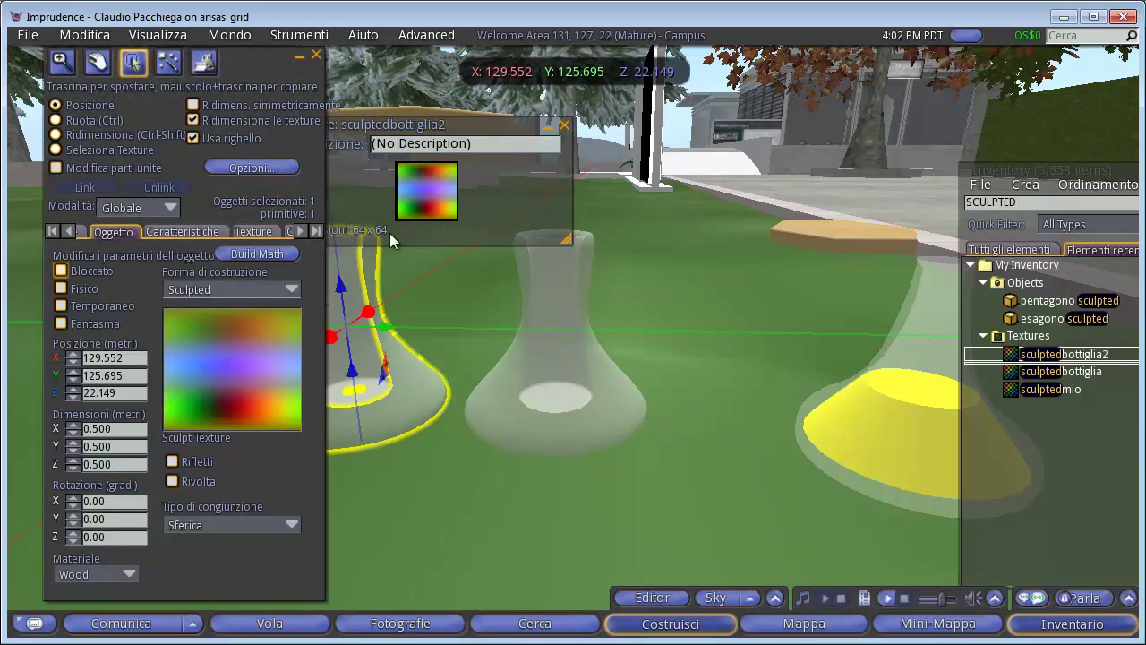
Step: Close the texture preview and build tools, then zoom in on the left and middle flasks
click(421, 199)
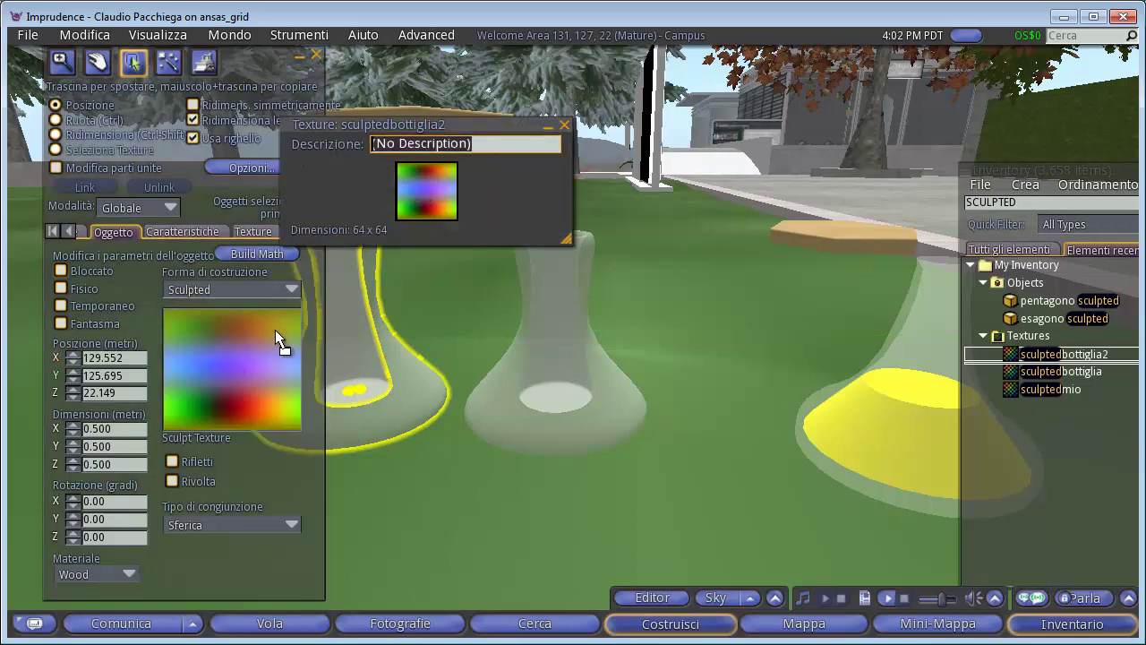
click(564, 125)
click(315, 56)
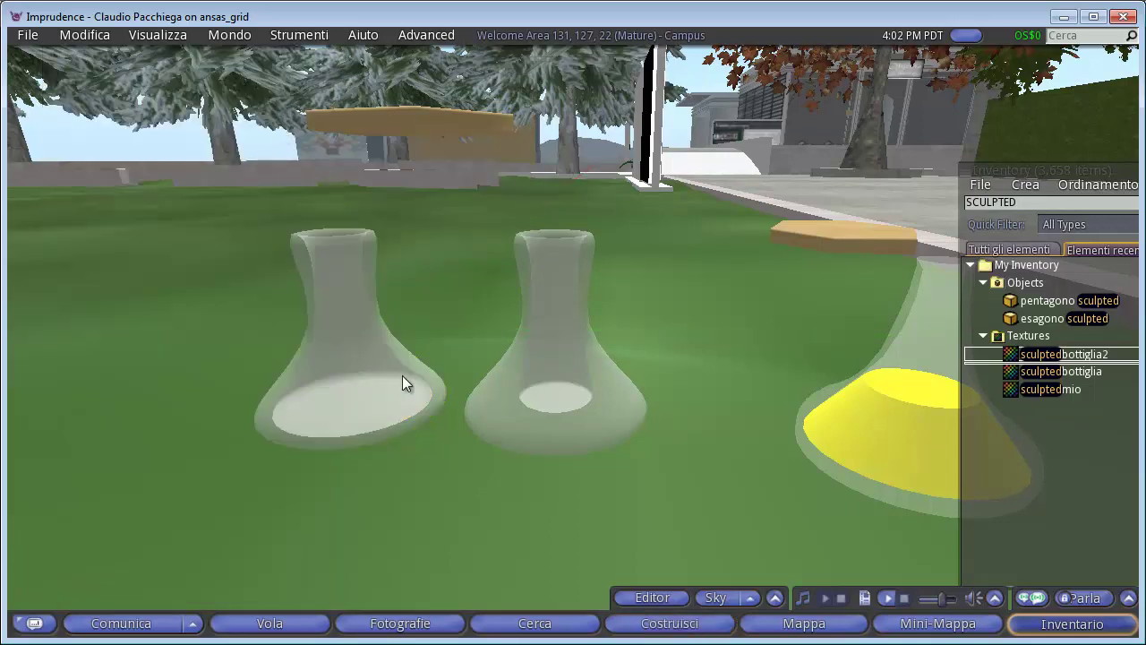
mouse_move(596, 367)
alt+mouse_down()
mouse_move(576, 330)
mouse_move(478, 371)
alt+mouse_up()
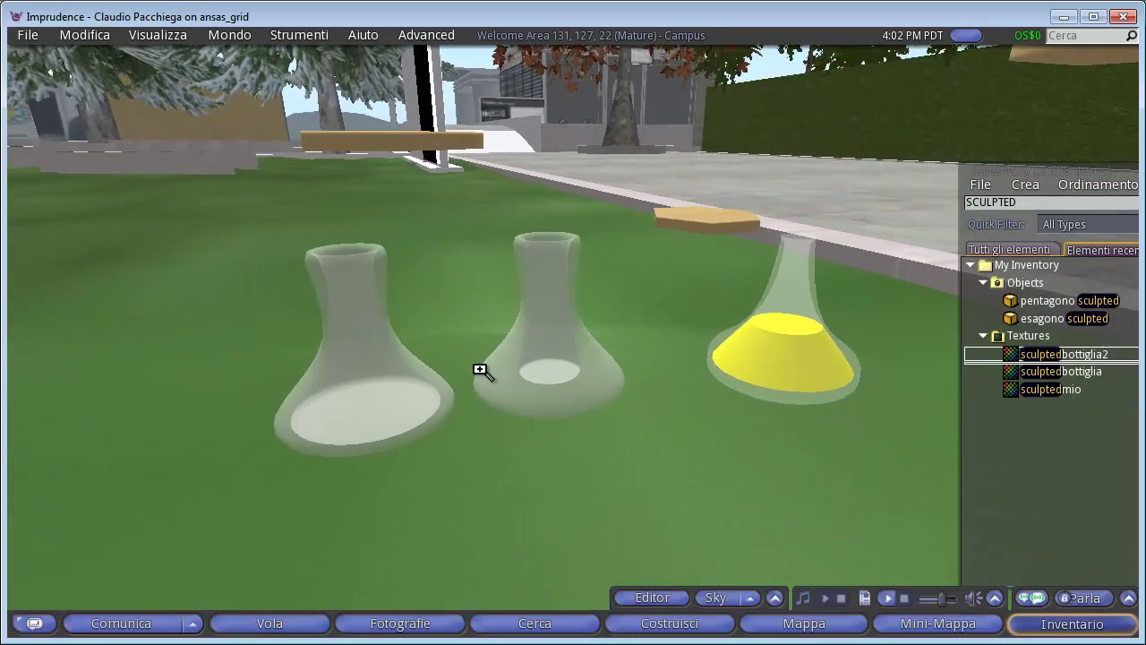
mouse_move(341, 392)
alt+mouse_down()
mouse_move(647, 307)
mouse_move(567, 335)
alt+mouse_up()
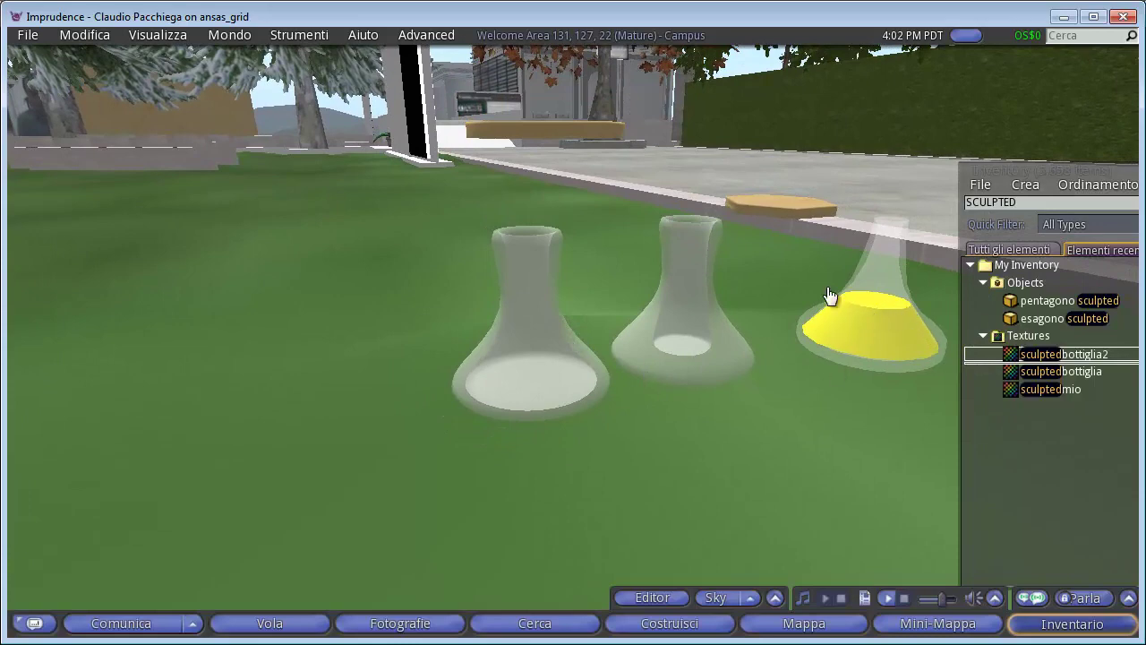
Step: Rez a new wooden cube on the ground and shrink it to 0.259 m
right_click(644, 470)
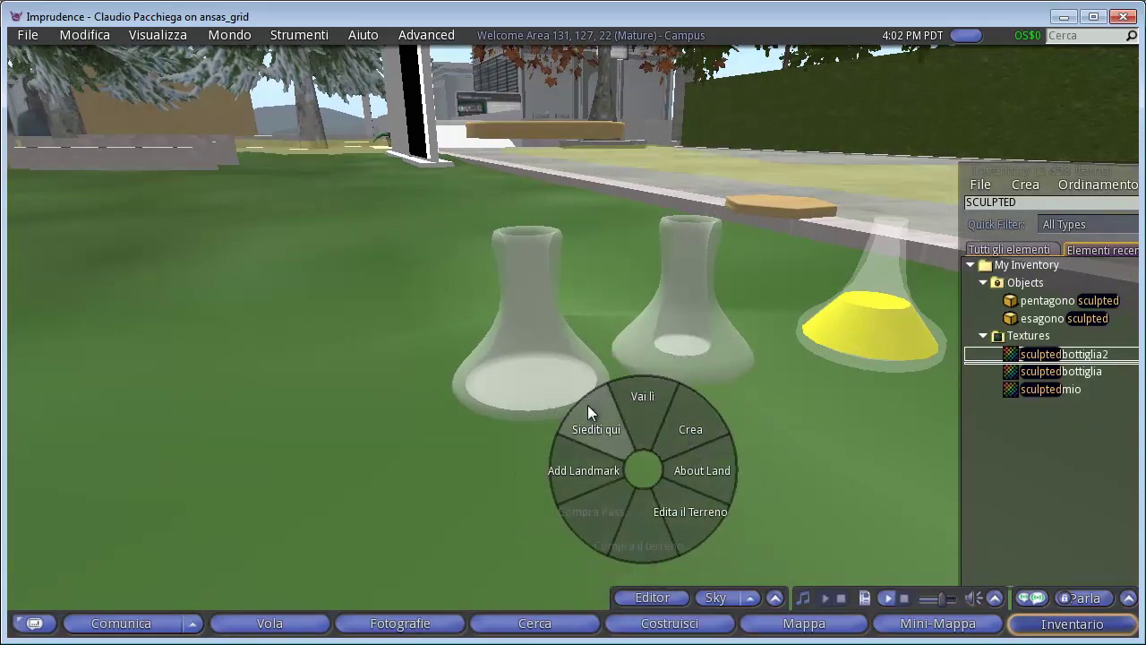
click(686, 428)
click(617, 451)
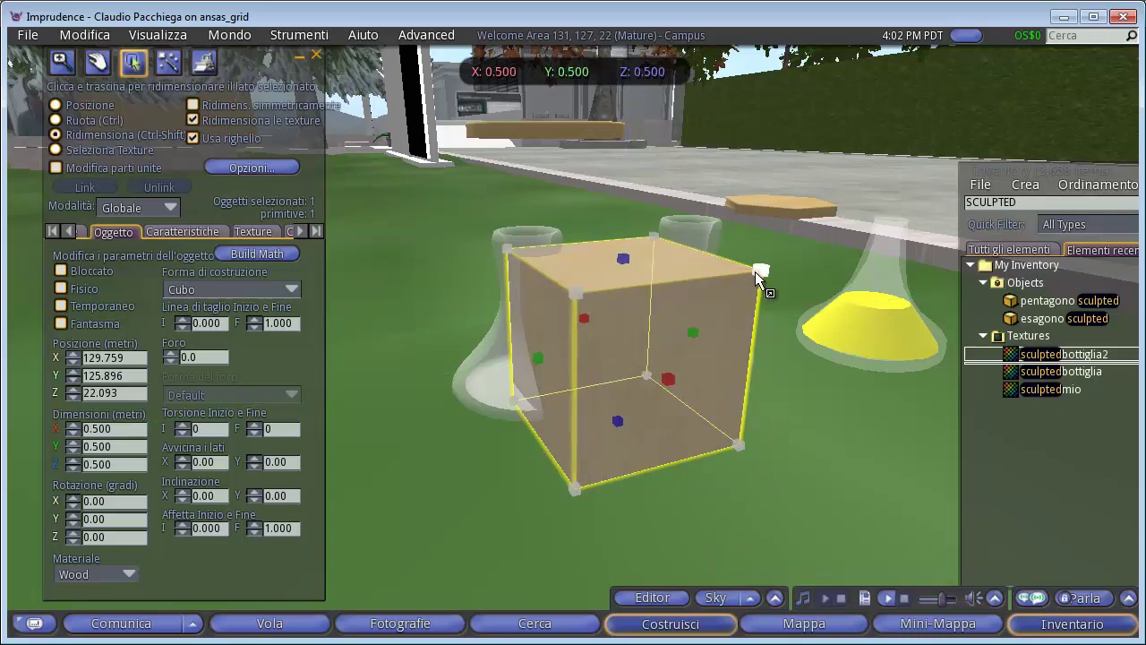
mouse_move(760, 271)
ctrl+shift+mouse_down()
mouse_move(685, 338)
mouse_move(563, 404)
mouse_move(546, 391)
ctrl+shift+mouse_up()
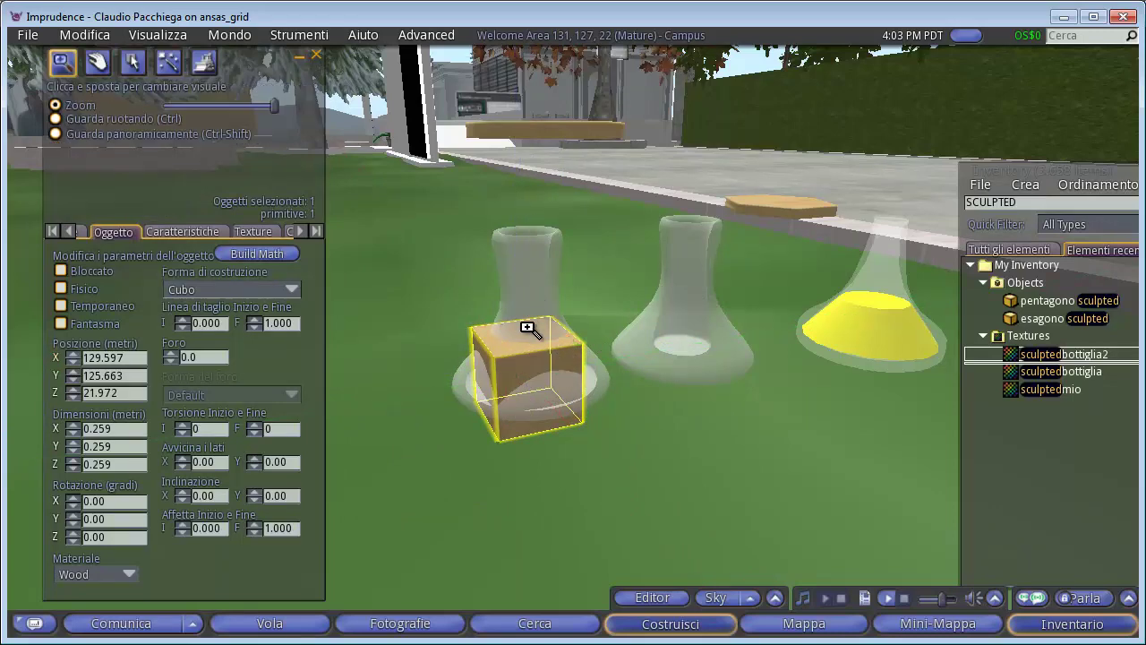
alt+drag(534, 313, 573, 334)
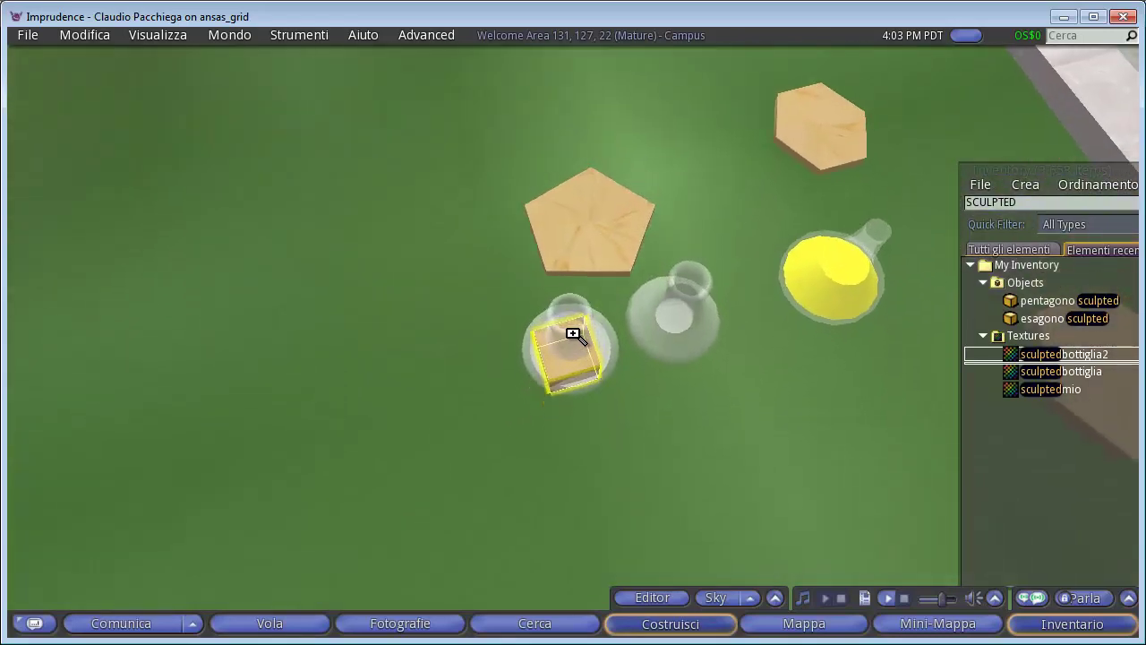
Step: Move the pentagon tile along Y away from the flasks, beside the hexagon
right_click(584, 208)
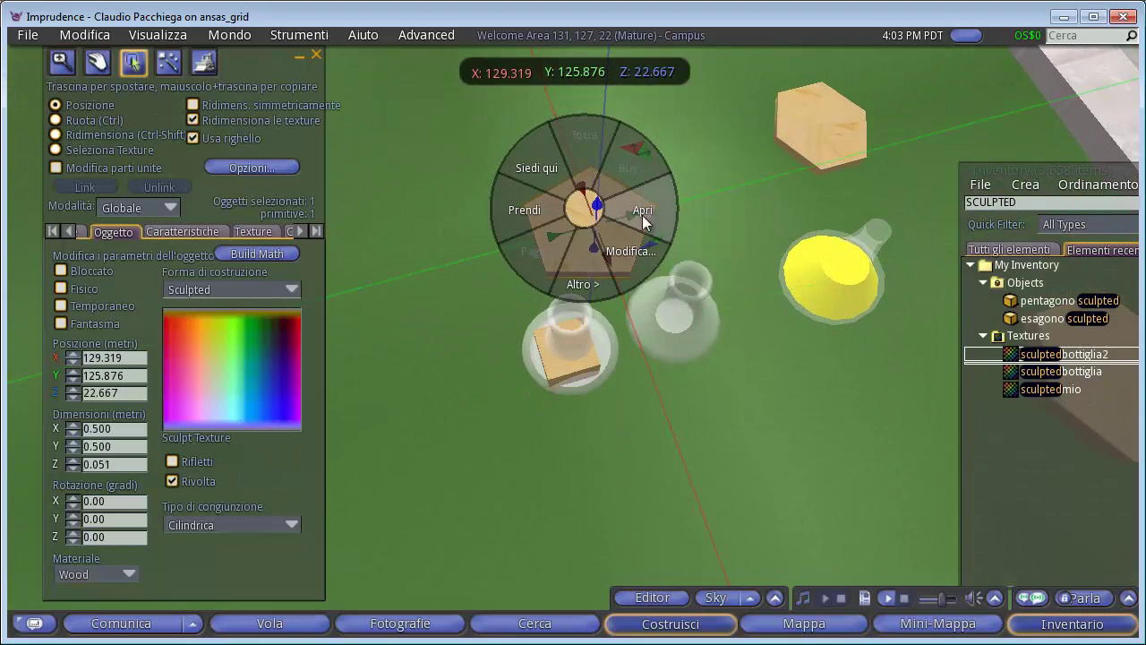
click(635, 250)
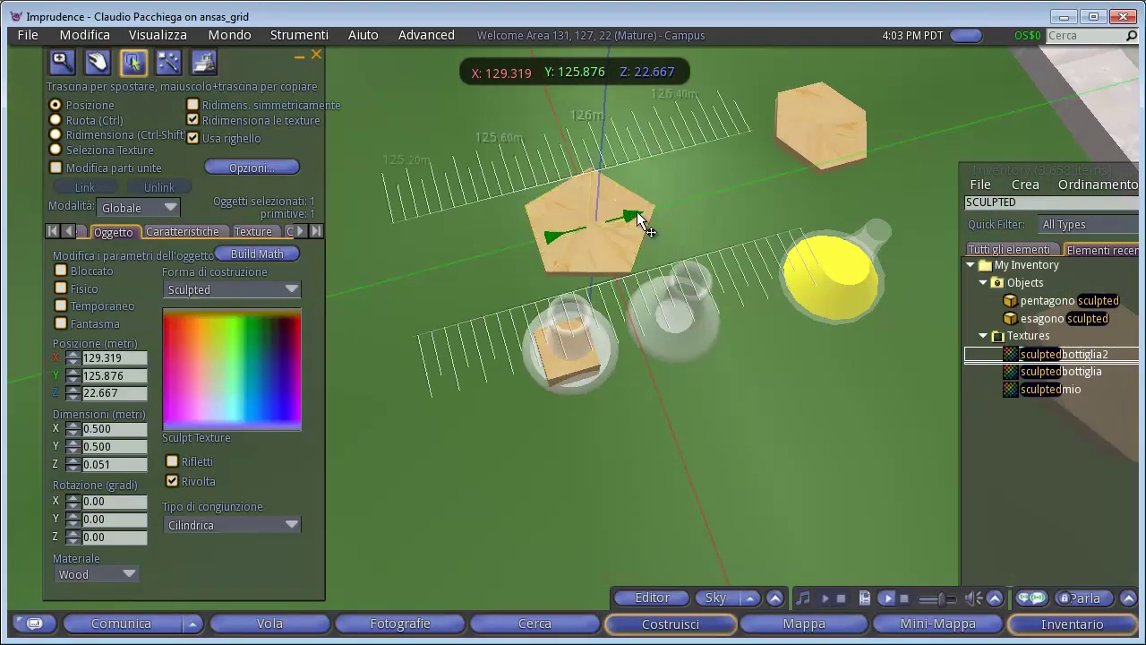
drag(645, 221, 819, 149)
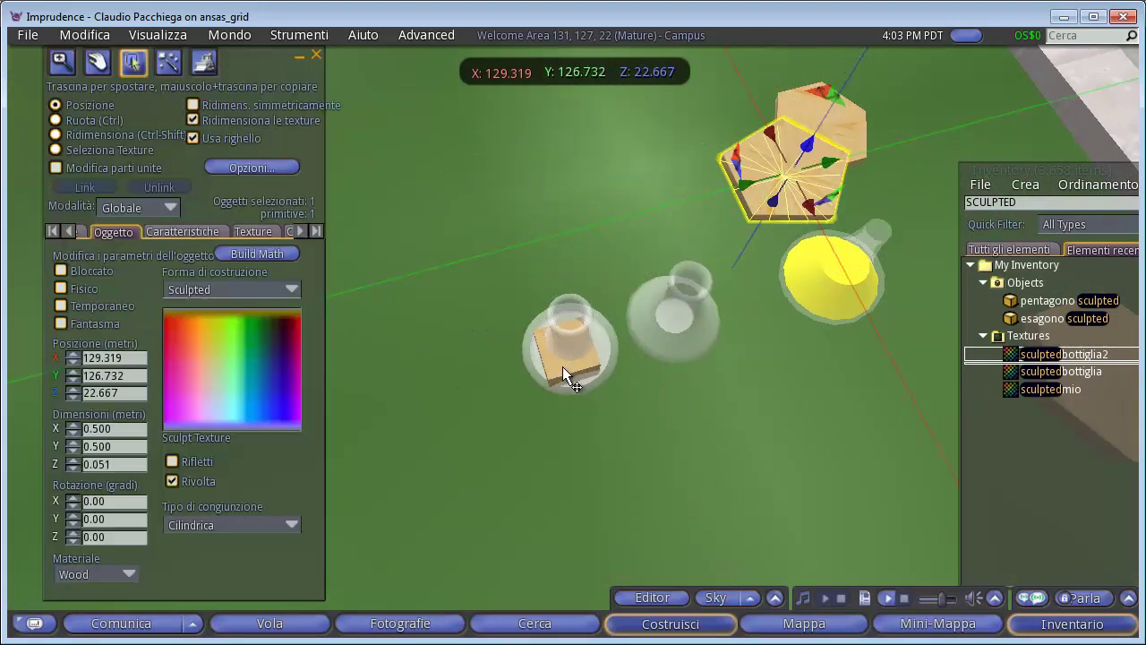
Step: Select the small cube inside the left flask and view it from a low side angle
click(563, 366)
key(alt)
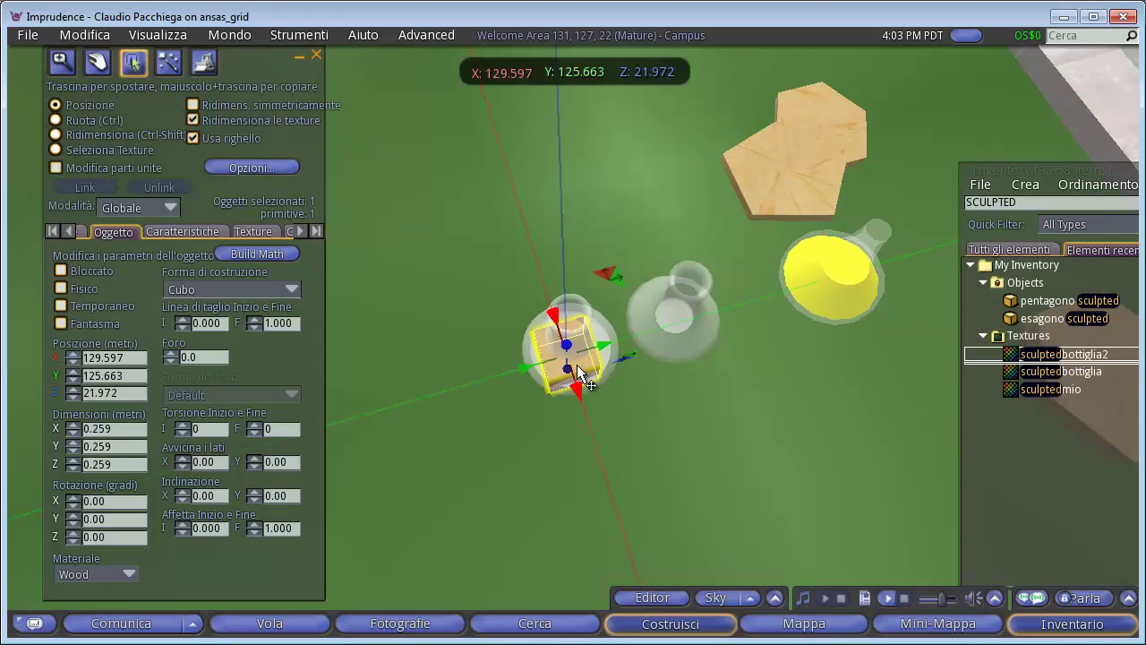
mouse_move(581, 376)
alt+mouse_down()
mouse_move(572, 332)
mouse_move(511, 353)
alt+mouse_up()
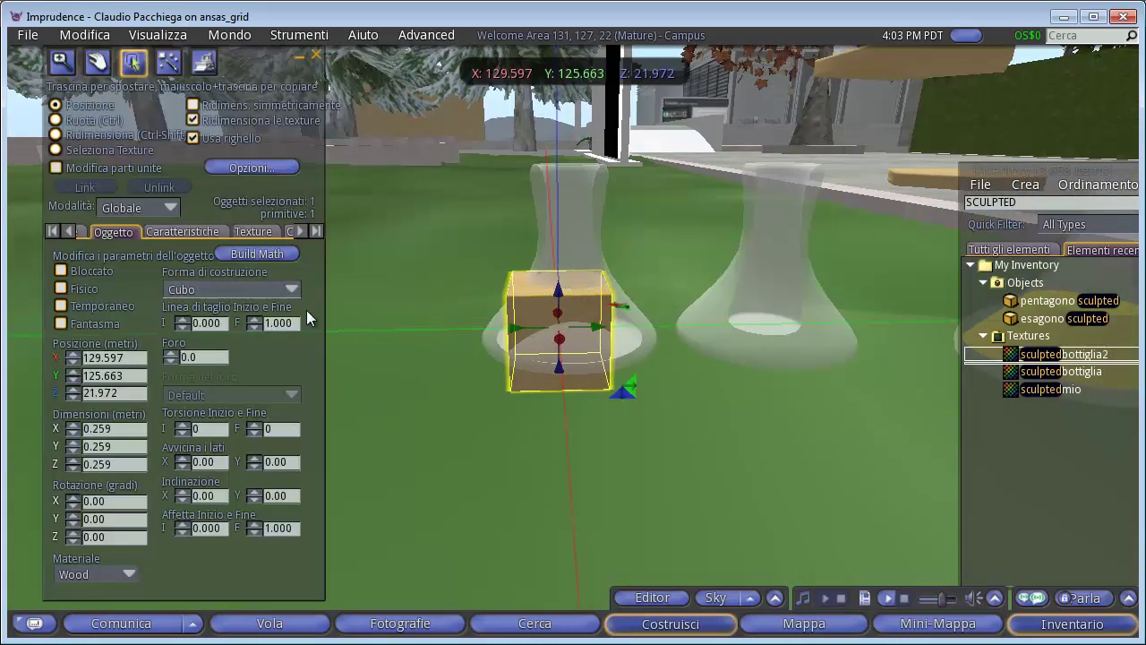
Step: Turn the cube into a cylinder with taper X and Y of 0.50
click(211, 287)
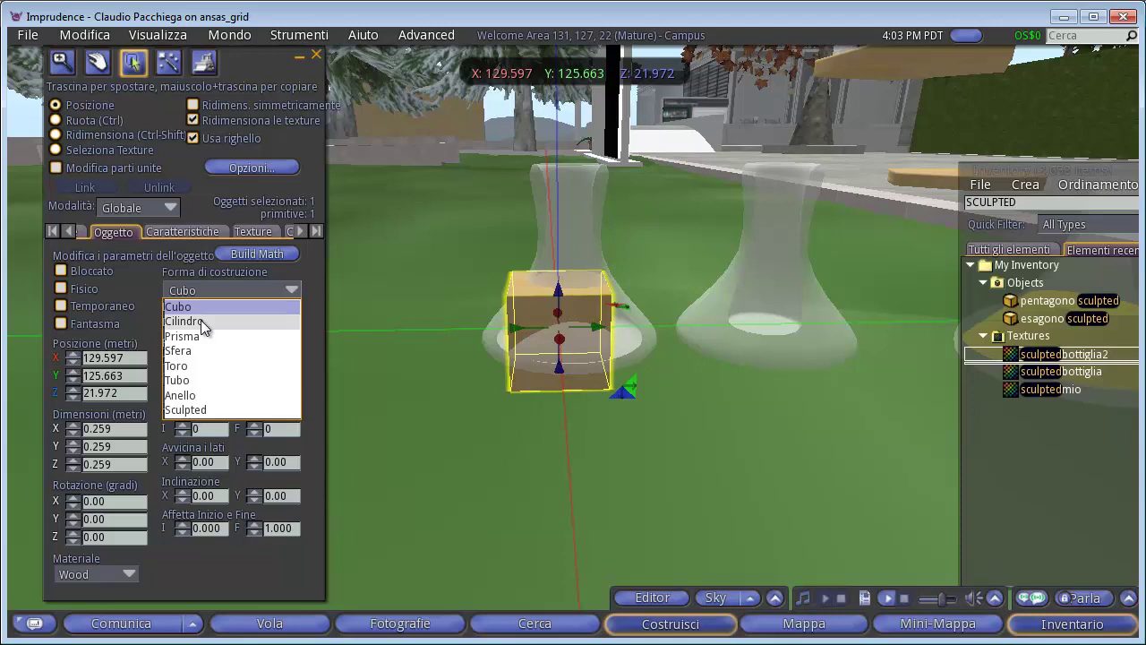
click(200, 319)
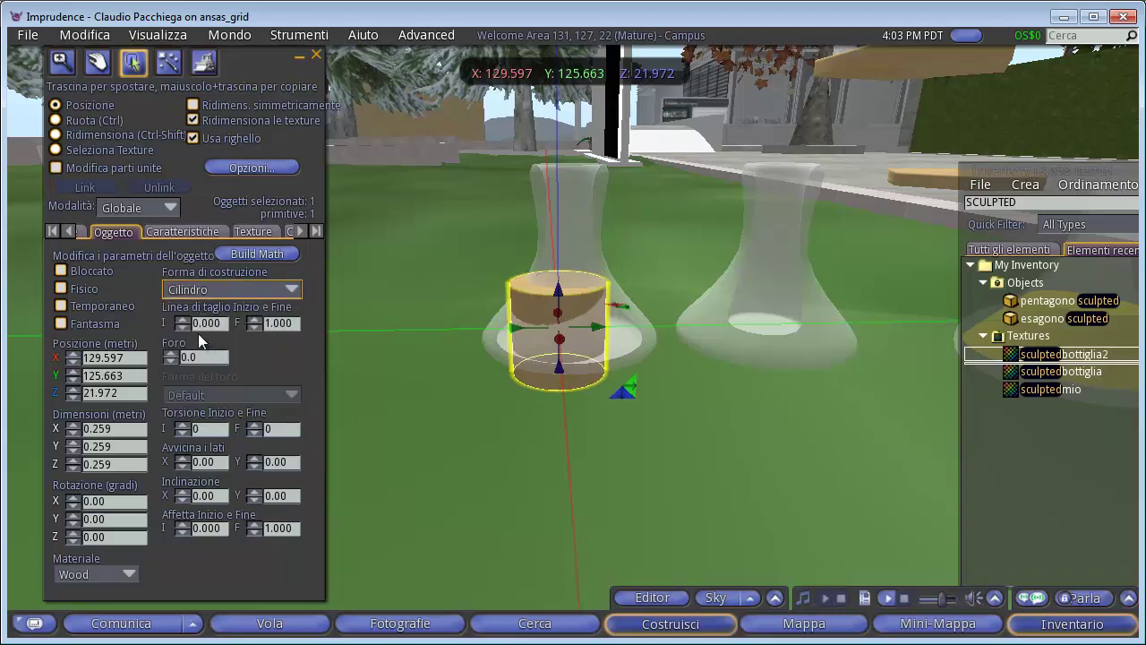
click(221, 460)
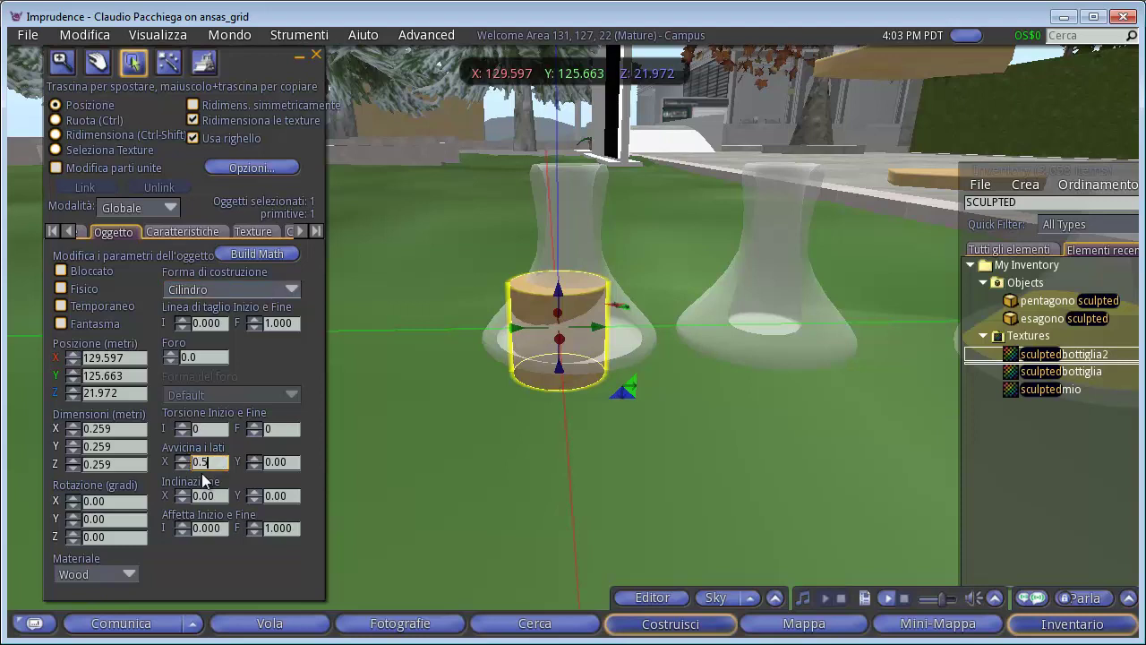
text(5)
key(Tab)
text(0.)
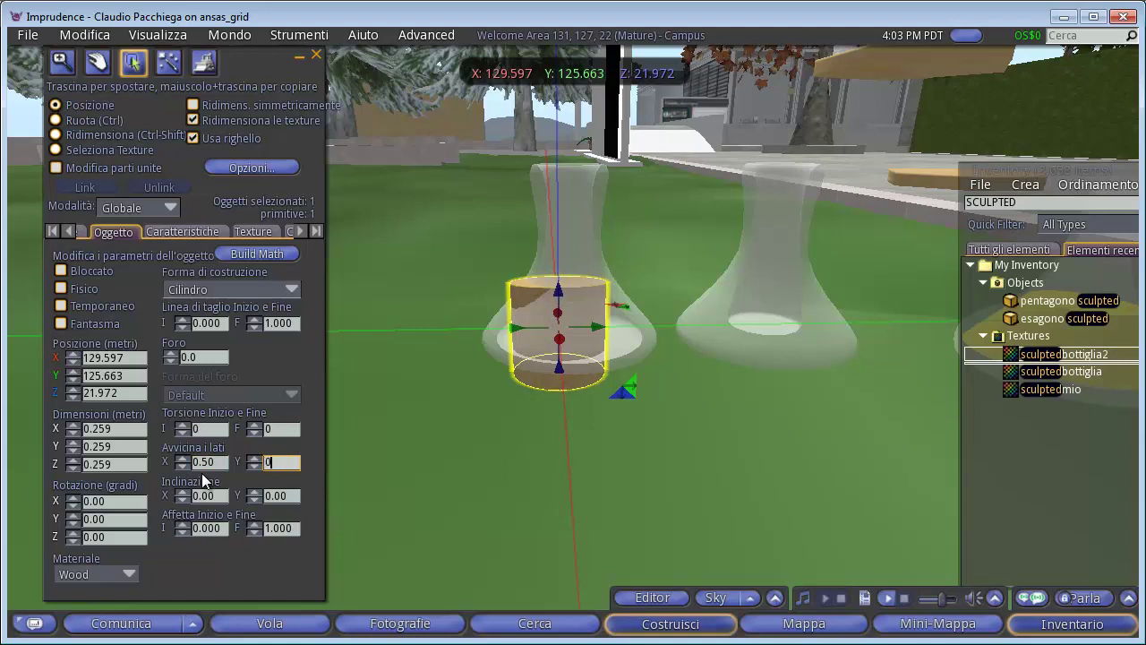
text(5)
key(Tab)
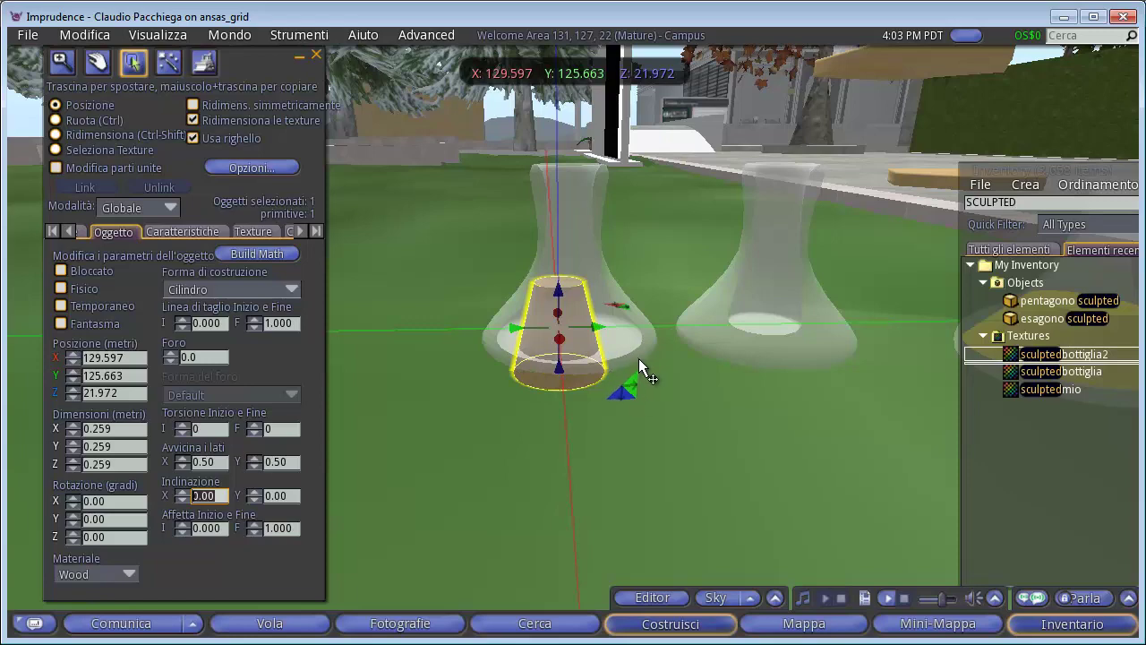
Step: Centre the cylinder along X and stretch it flat to 0.151 m tall
mouse_move(624, 319)
ctrl+alt+mouse_down()
mouse_move(565, 349)
mouse_move(580, 335)
ctrl+alt+mouse_up()
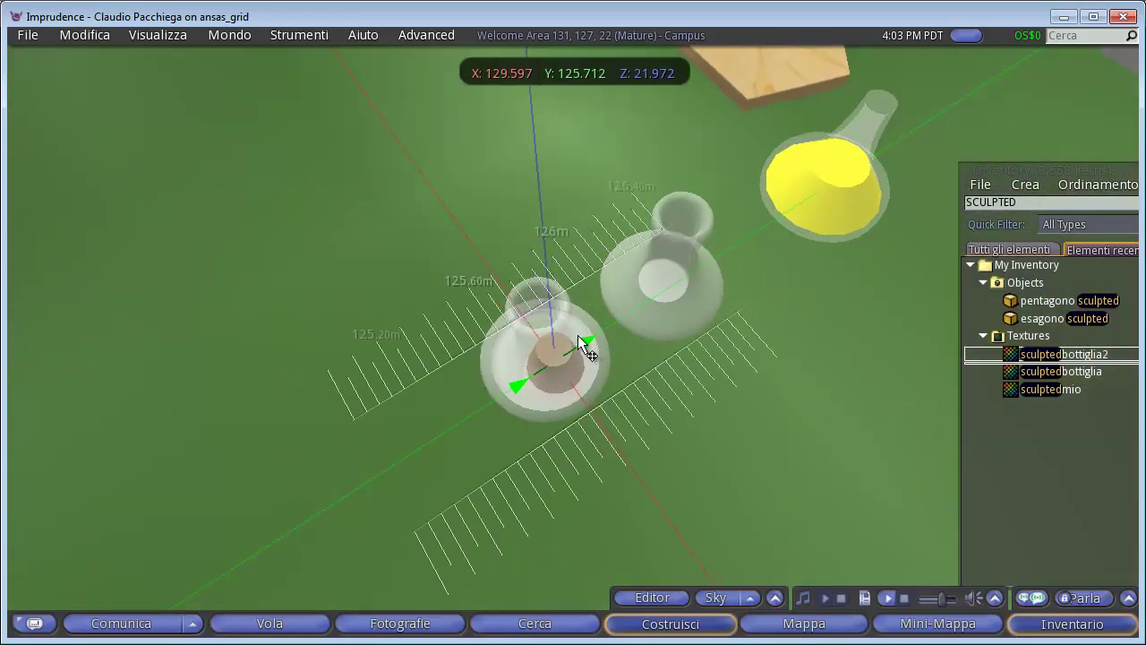
drag(581, 387, 561, 381)
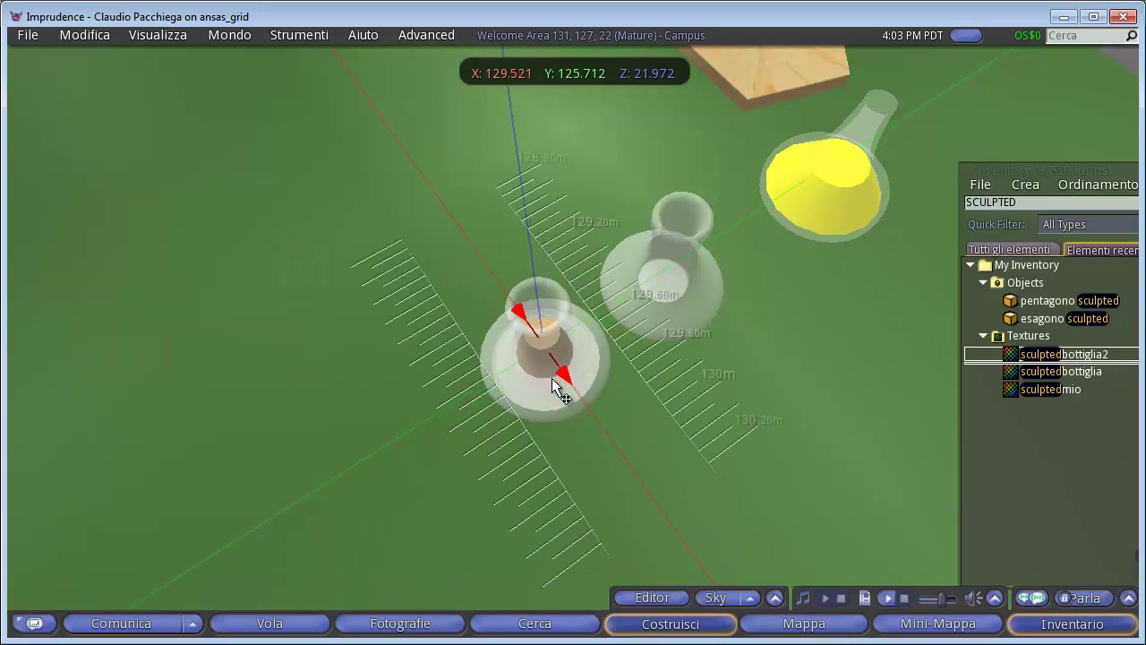
key(Escape)
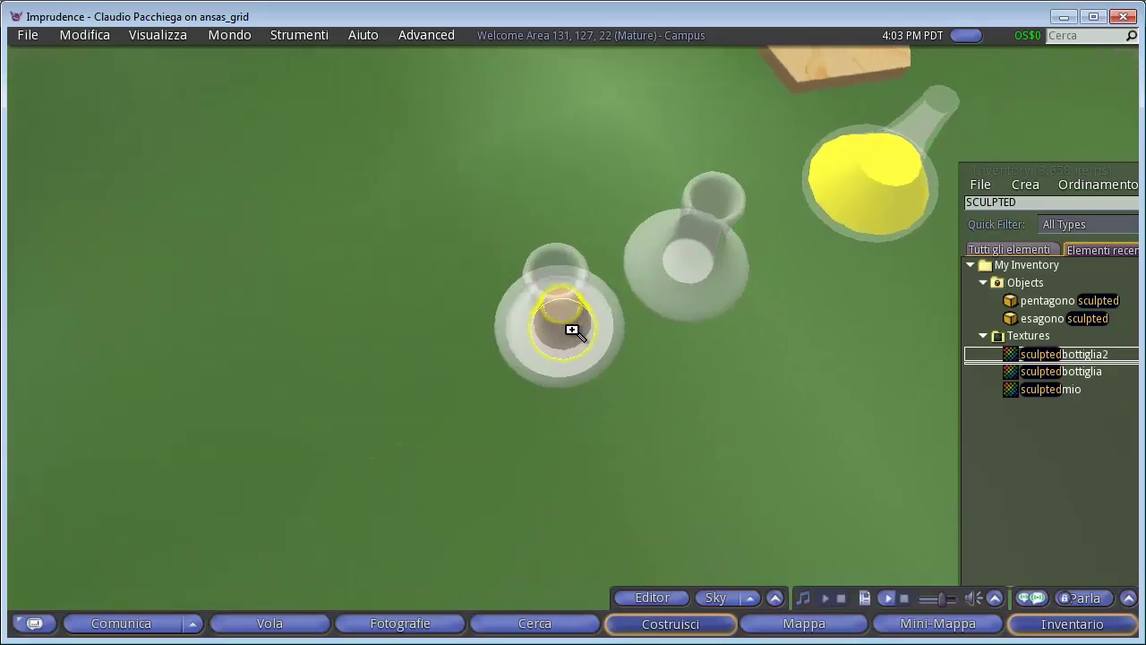
key(ctrl+b)
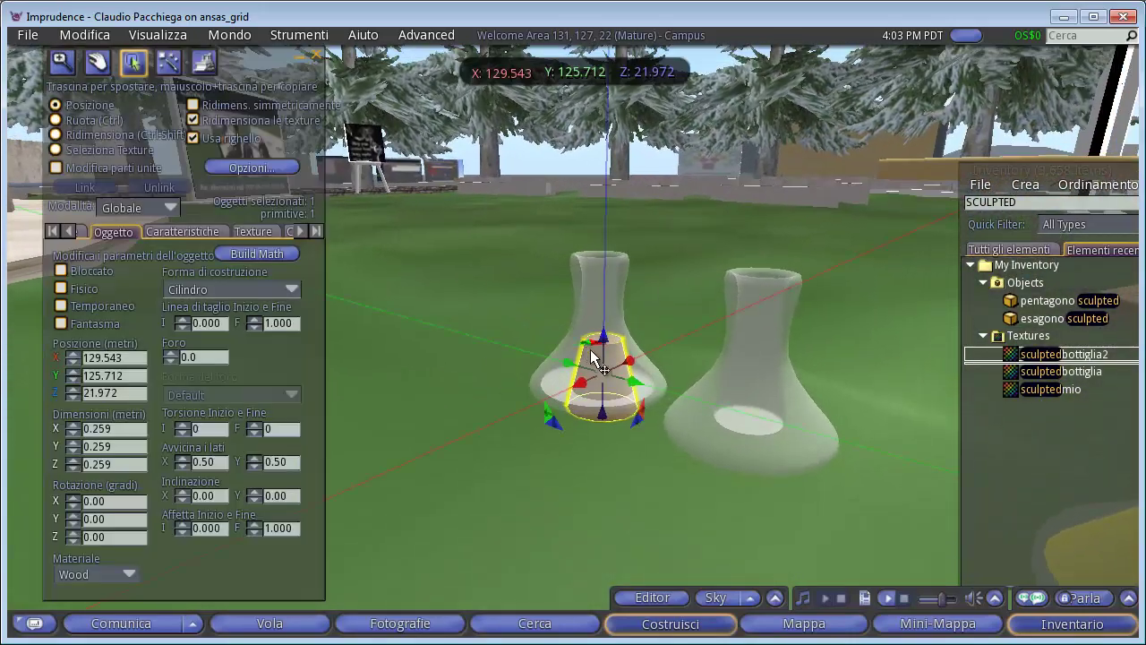
key(ctrl+shift)
mouse_move(605, 343)
ctrl+shift+mouse_down()
mouse_move(607, 380)
mouse_move(603, 326)
ctrl+shift+mouse_up()
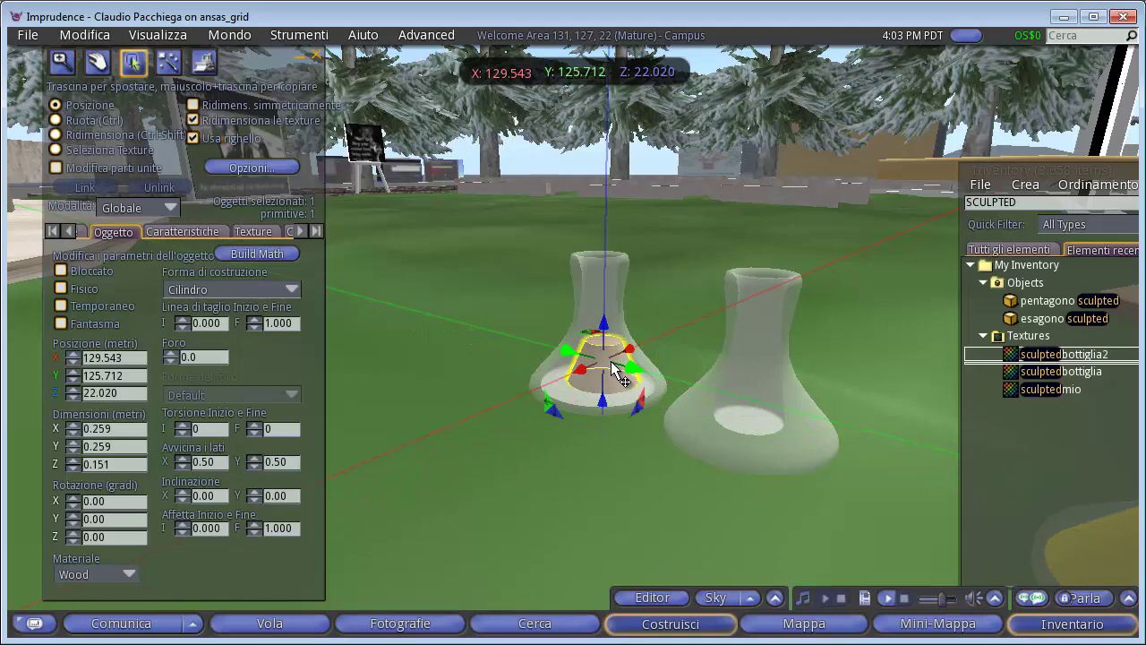
ctrl+alt+drag(615, 371, 574, 334)
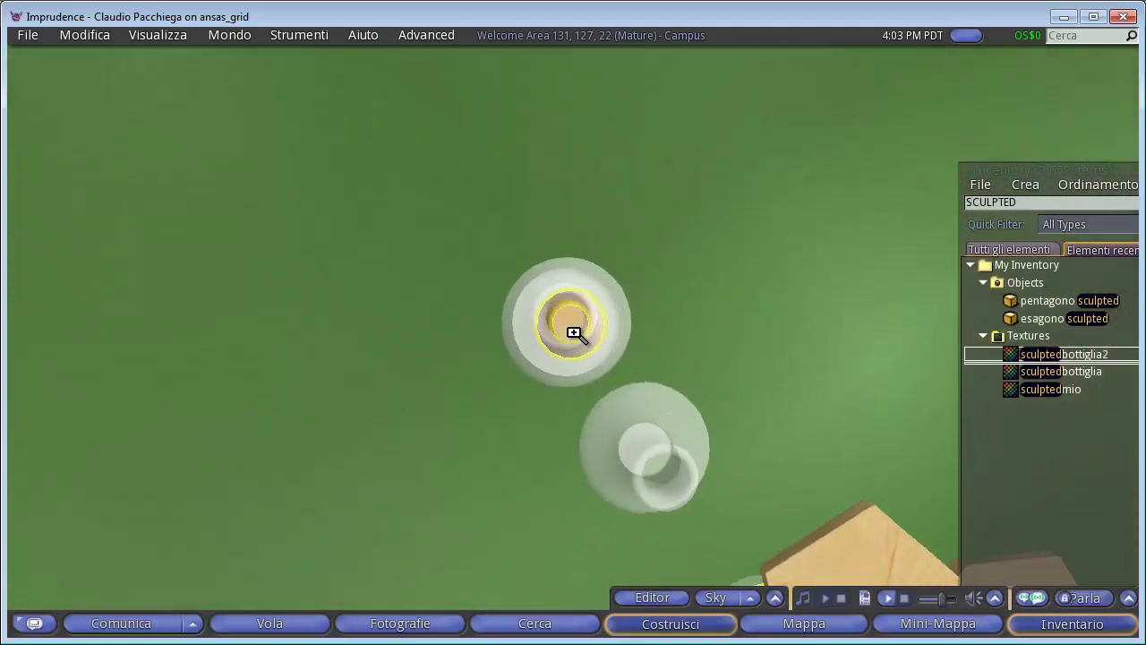
drag(612, 298, 610, 300)
Step: Centre the cylinder along X and stretch it along Y to 0.352 m
drag(584, 358, 573, 333)
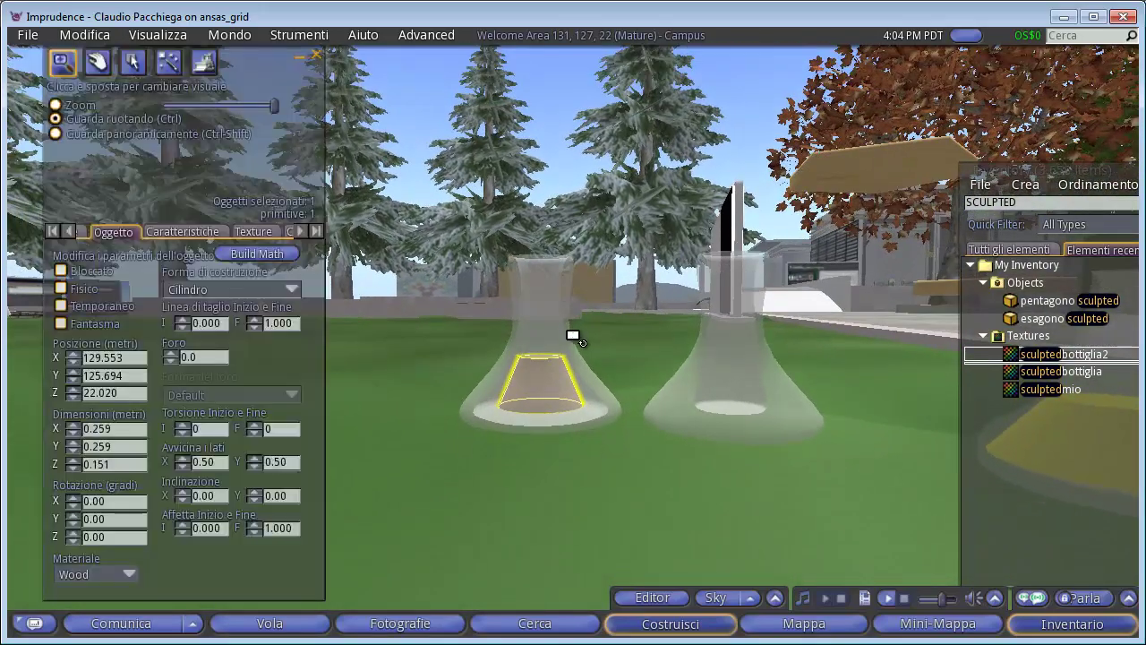
key(ctrl+shift)
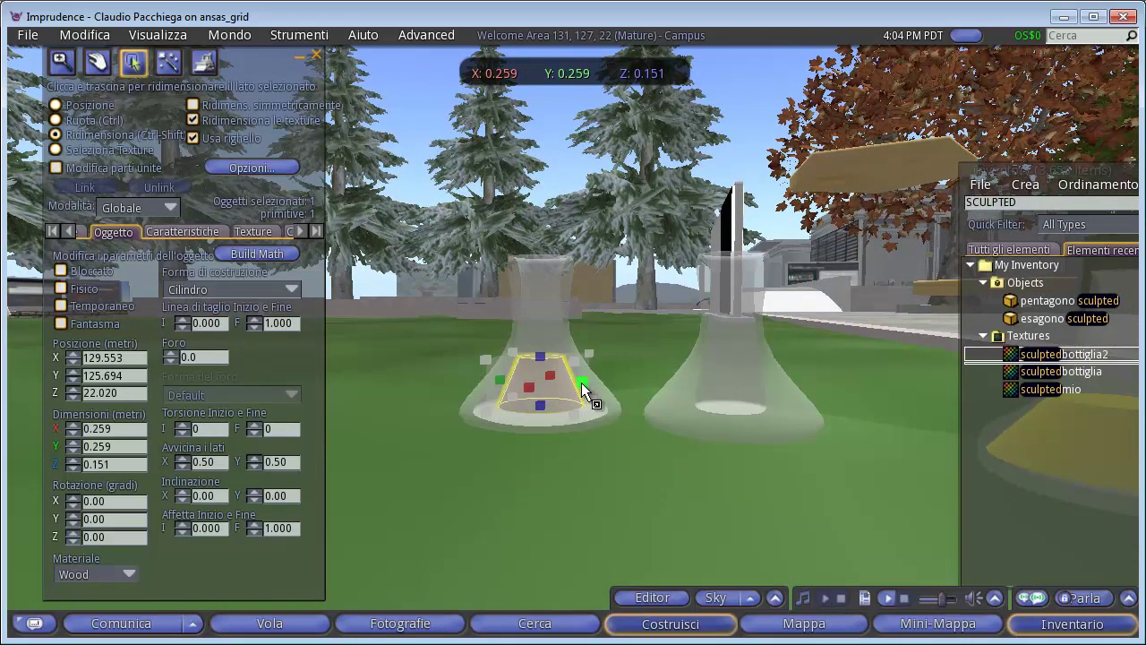
drag(582, 387, 593, 390)
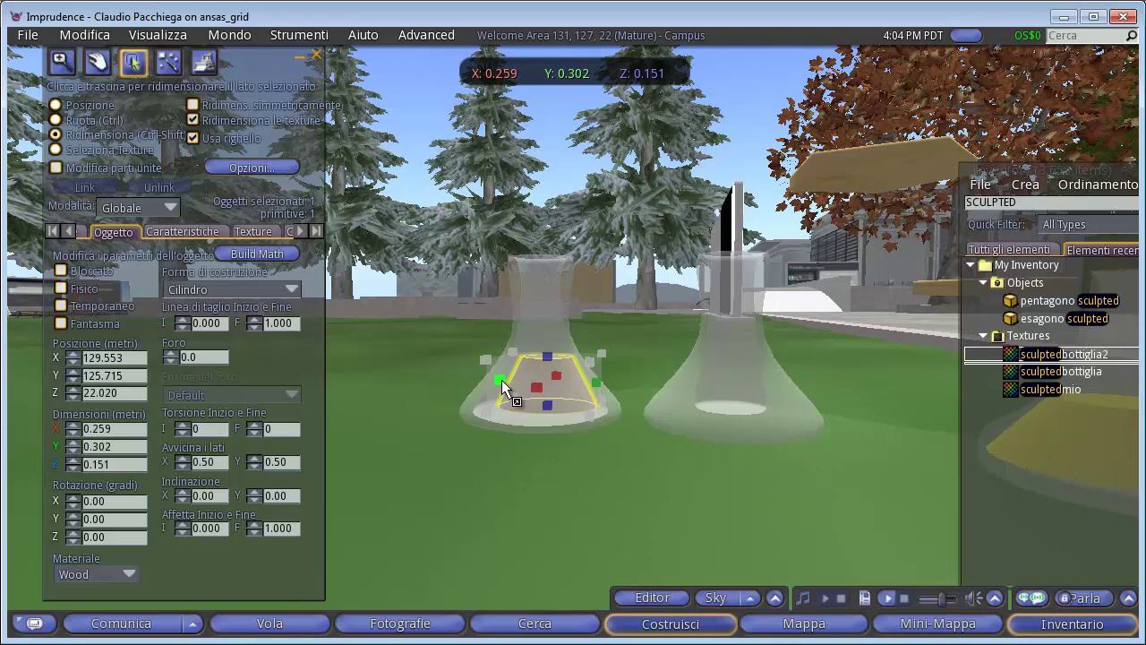
mouse_move(502, 387)
mouse_down()
mouse_move(485, 379)
mouse_move(523, 401)
mouse_move(525, 391)
mouse_up()
Step: Widen the cylinder to 0.391 m along X and 0.384 m along Y
key(Escape)
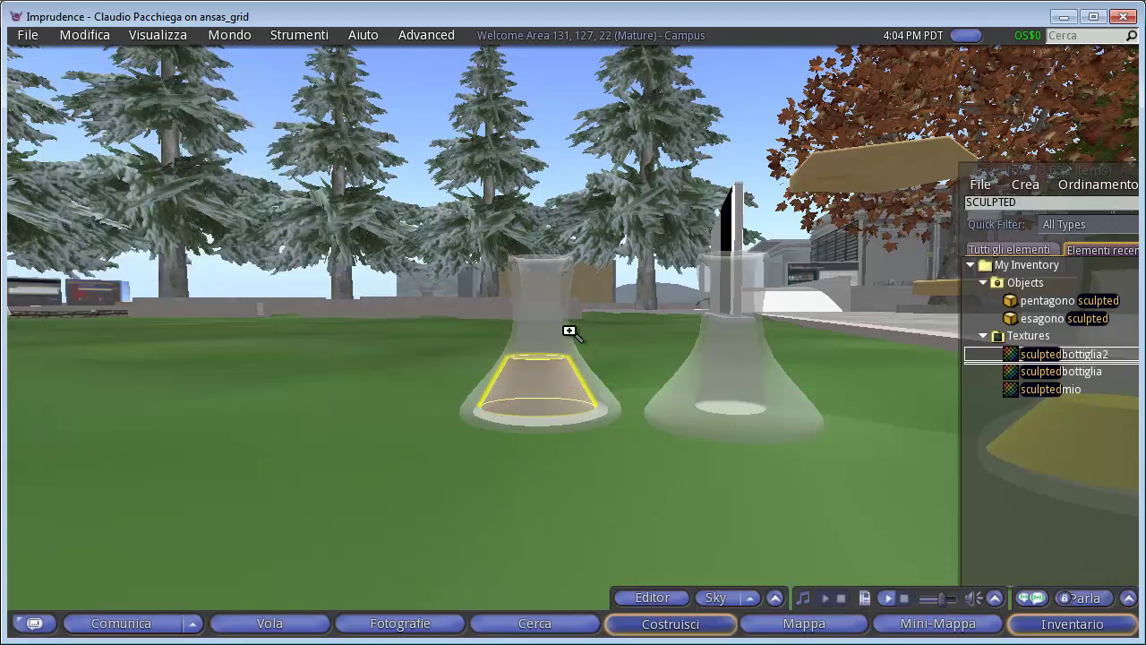
ctrl+alt+drag(570, 331, 627, 305)
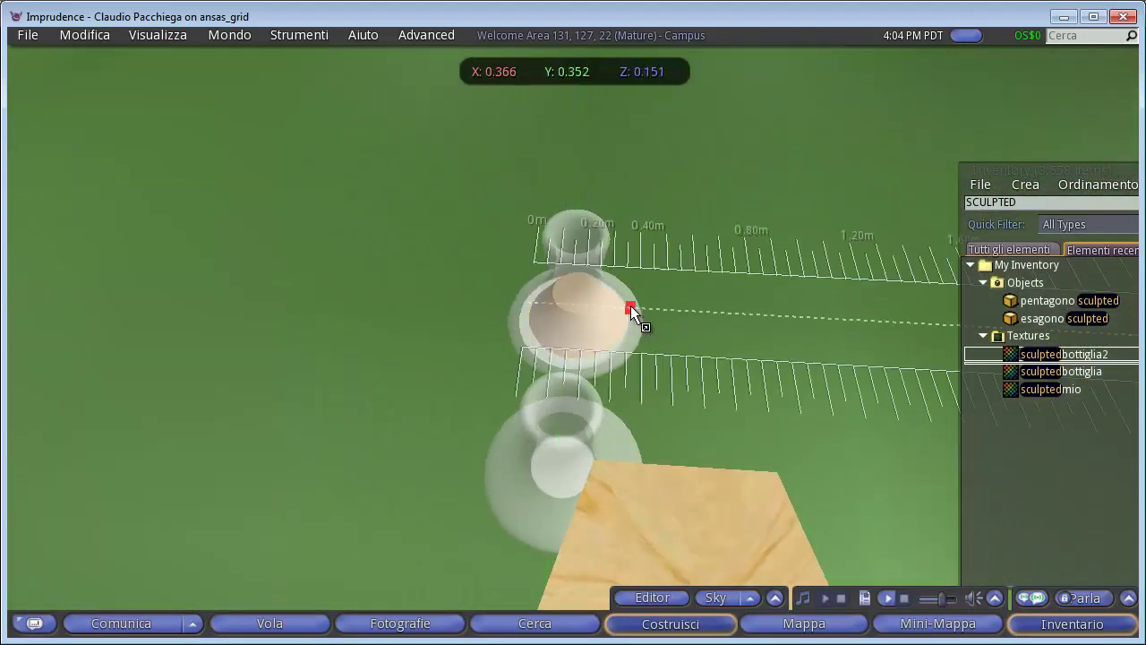
drag(526, 303, 574, 332)
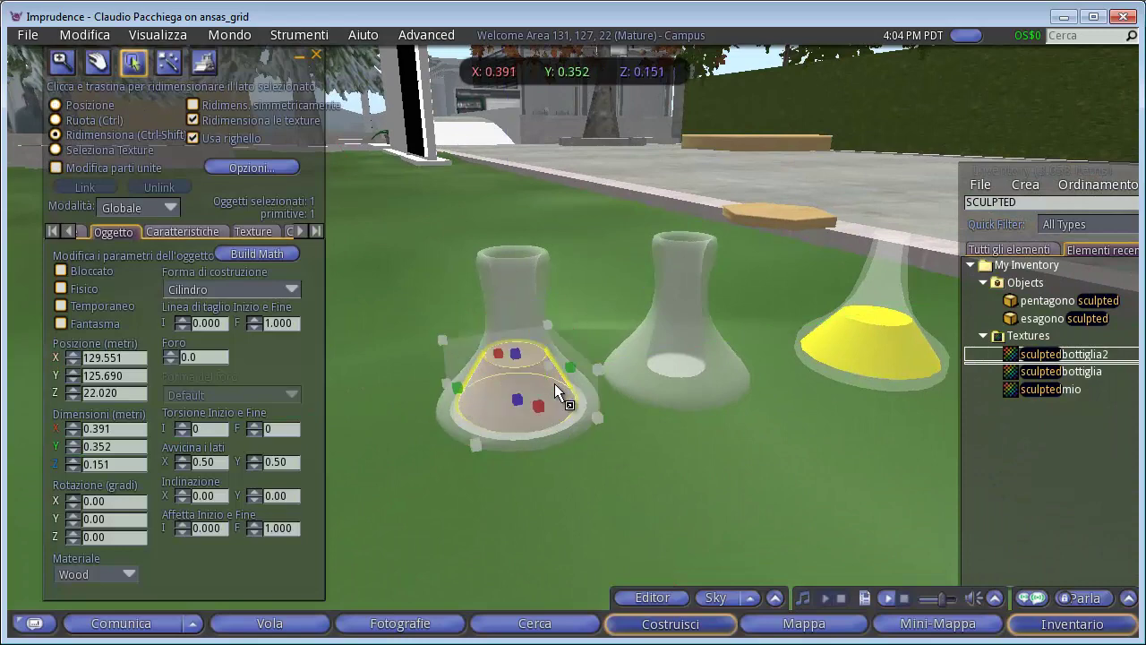
key(ctrl)
ctrl+shift+drag(565, 370, 574, 366)
ctrl+shift+drag(457, 390, 454, 395)
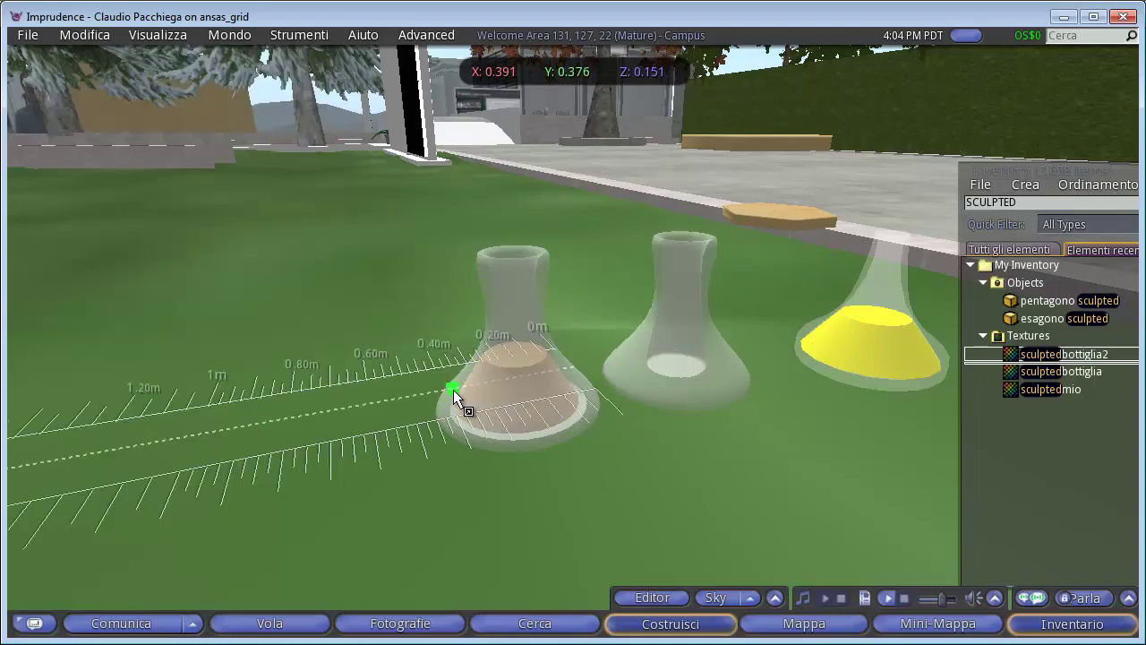
Step: Centre the cylinder along Y and lower it to Z 22.009 in the flask base
alt+click(574, 331)
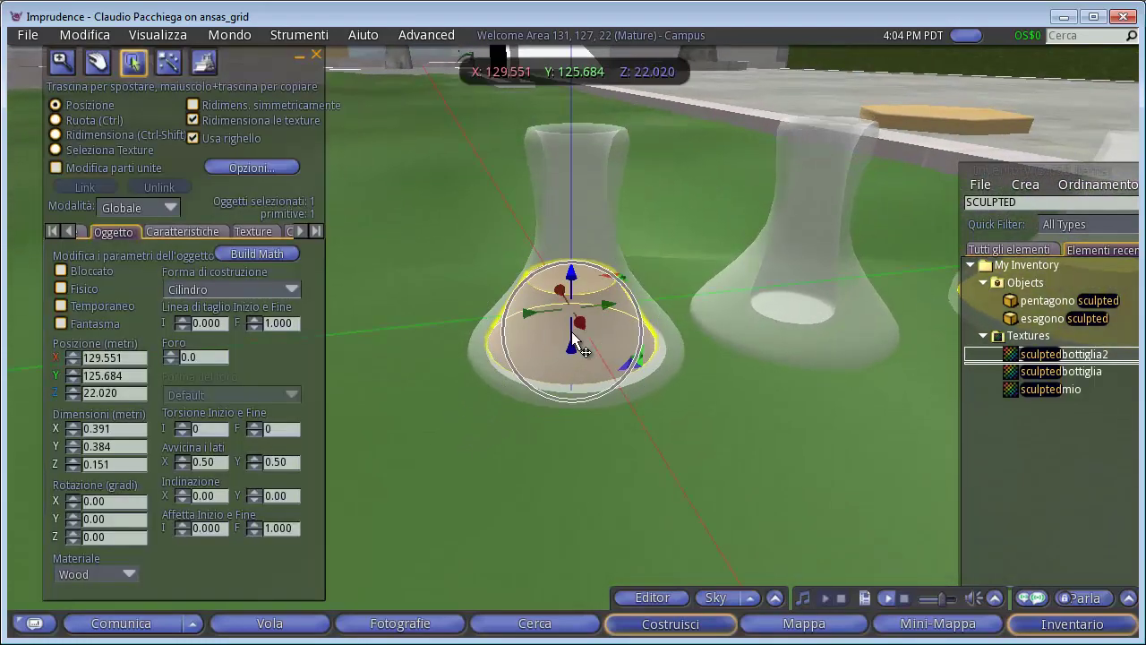
drag(604, 306, 602, 315)
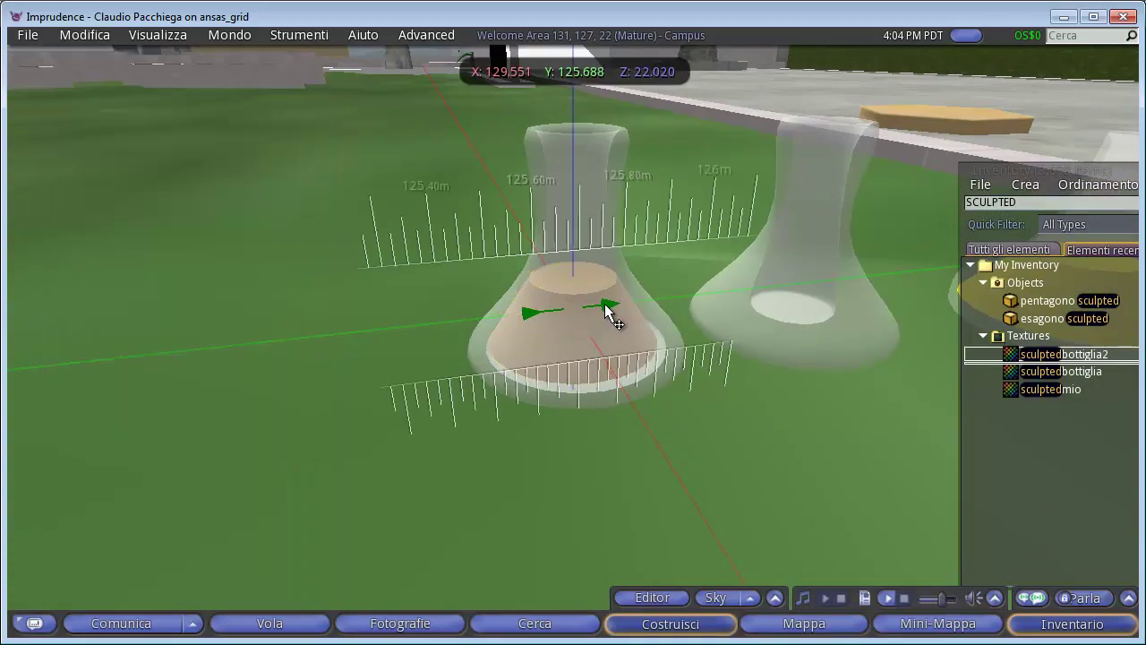
key(alt)
alt+click(598, 321)
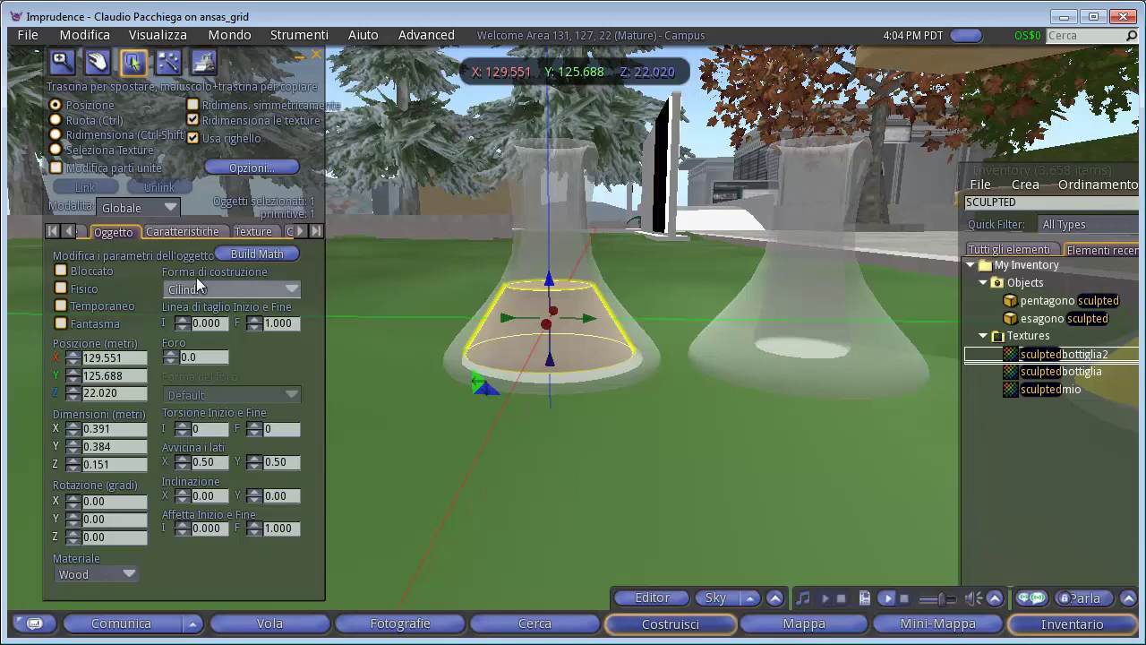
drag(551, 282, 554, 295)
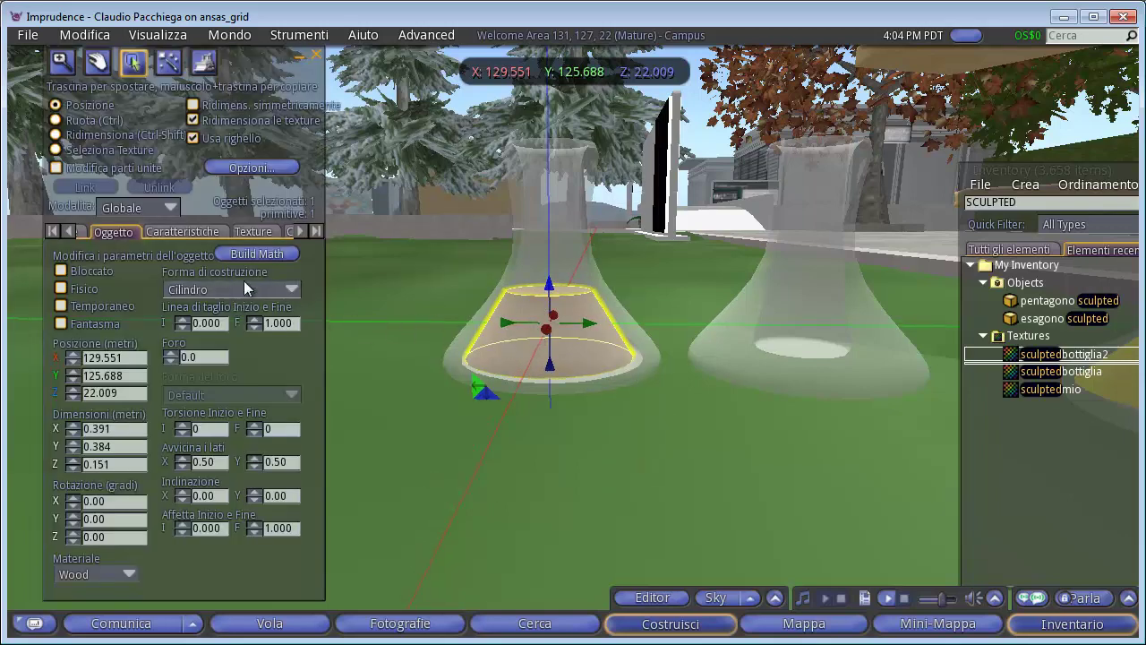
Step: Give the cylinder a blank texture, red colour and full brightness, then finish editing
click(250, 232)
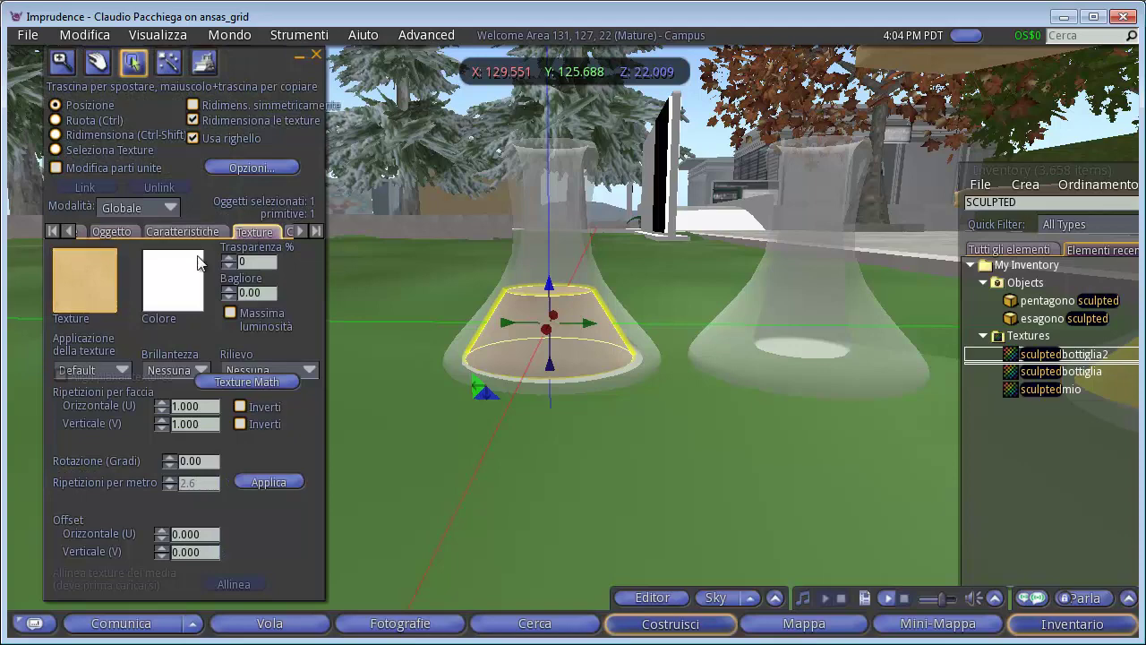
click(85, 298)
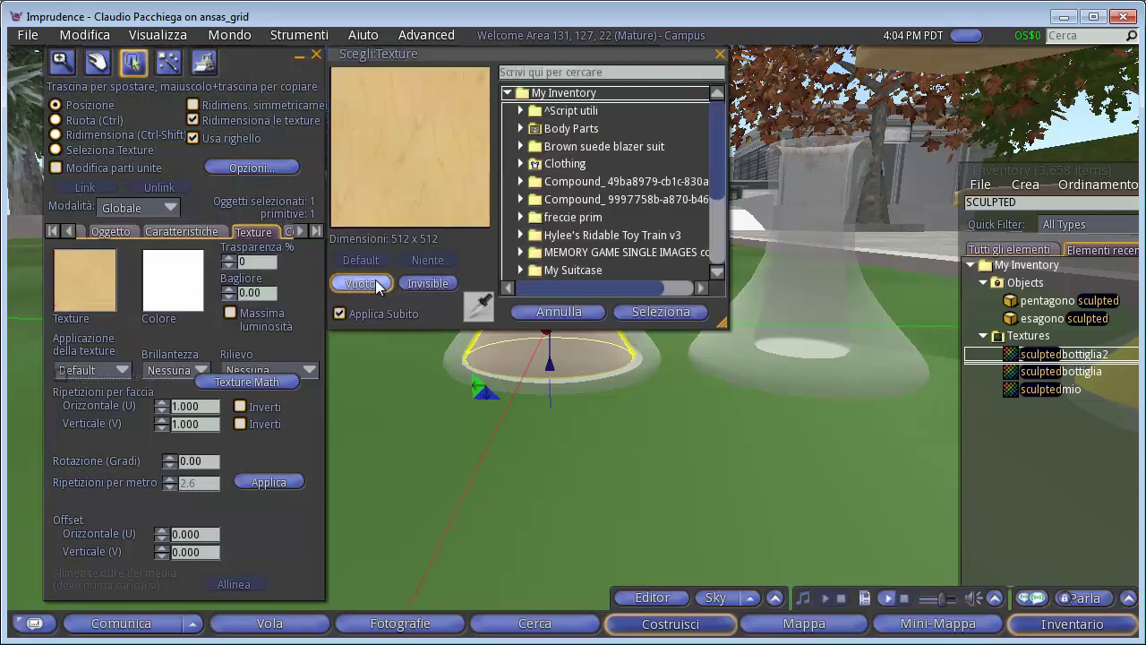
click(376, 282)
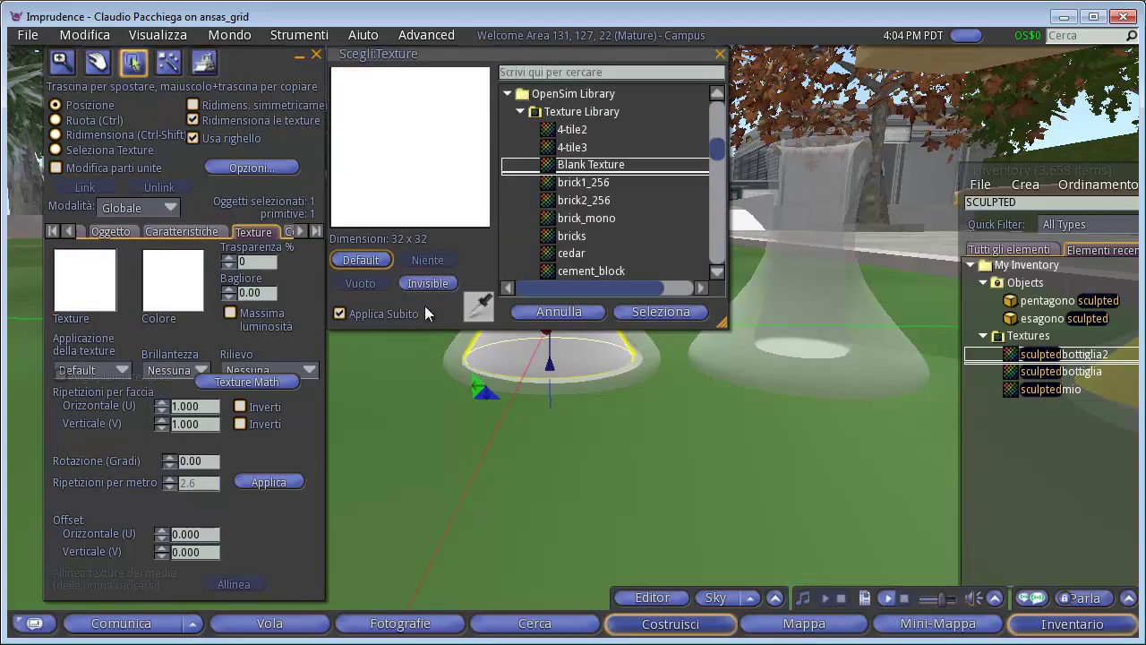
click(189, 300)
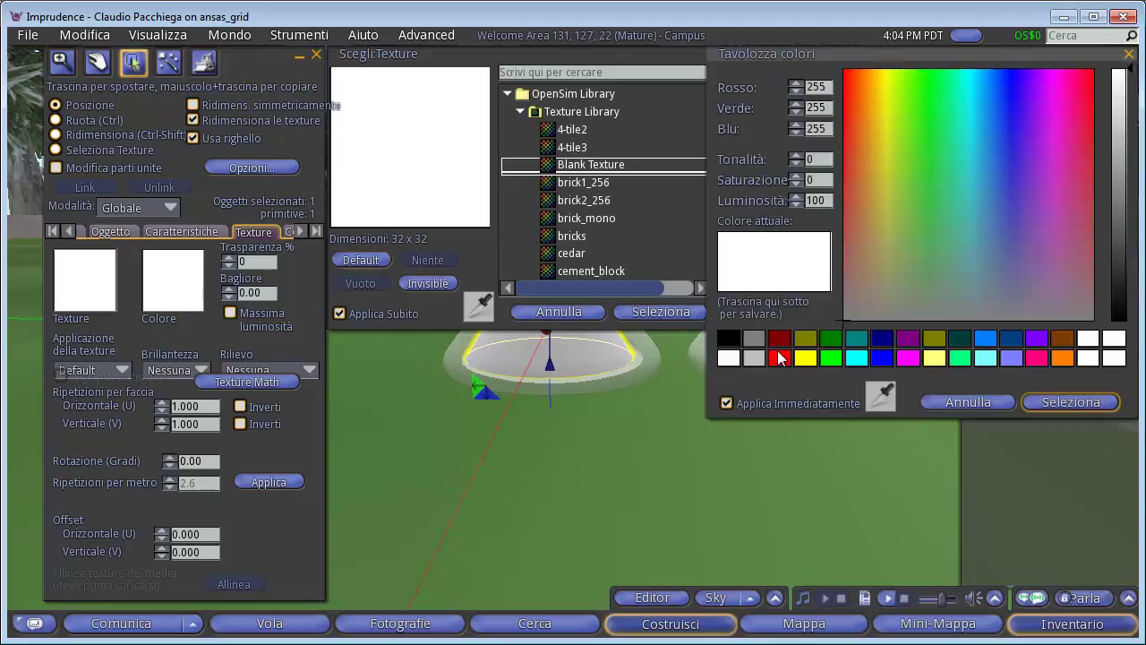
click(780, 358)
click(1057, 402)
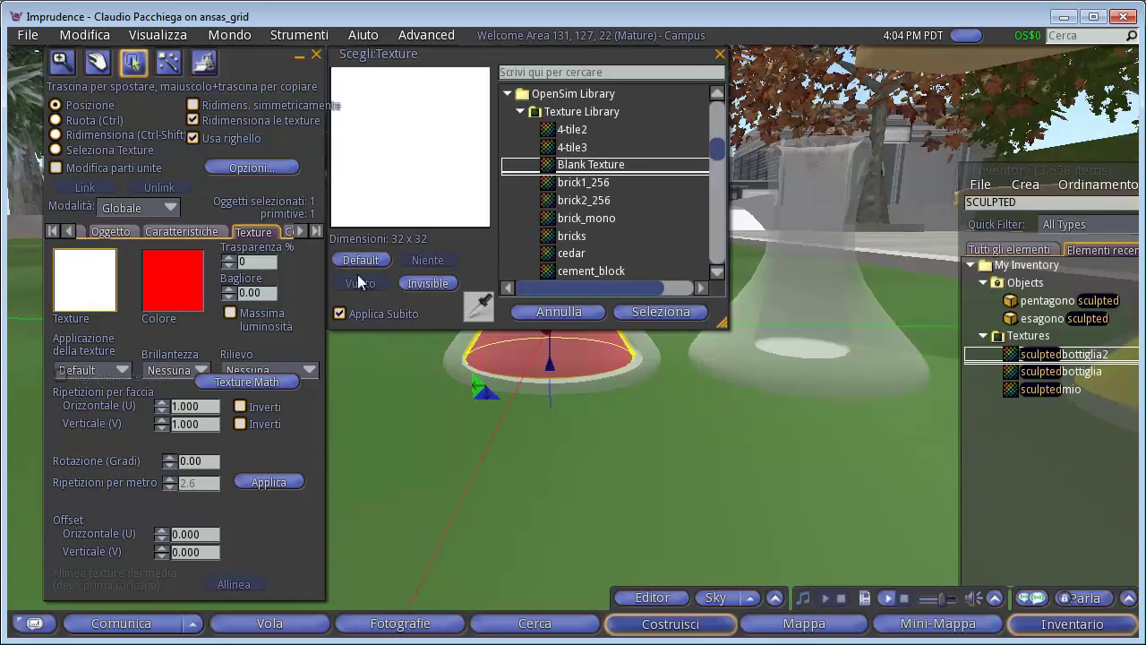
click(231, 313)
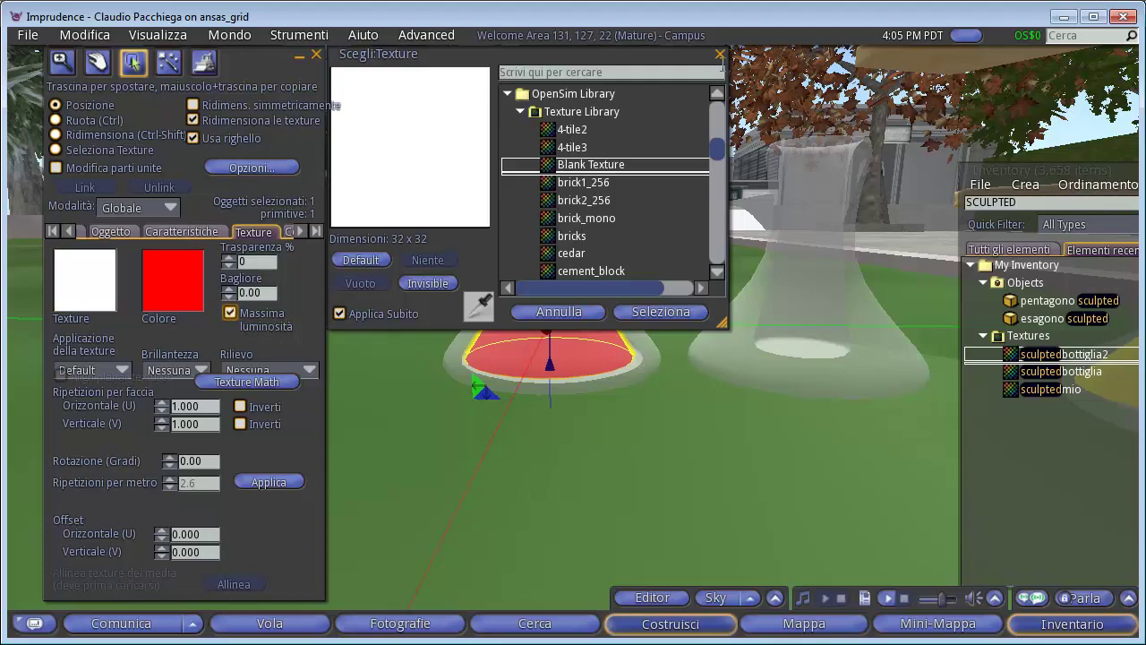
click(721, 55)
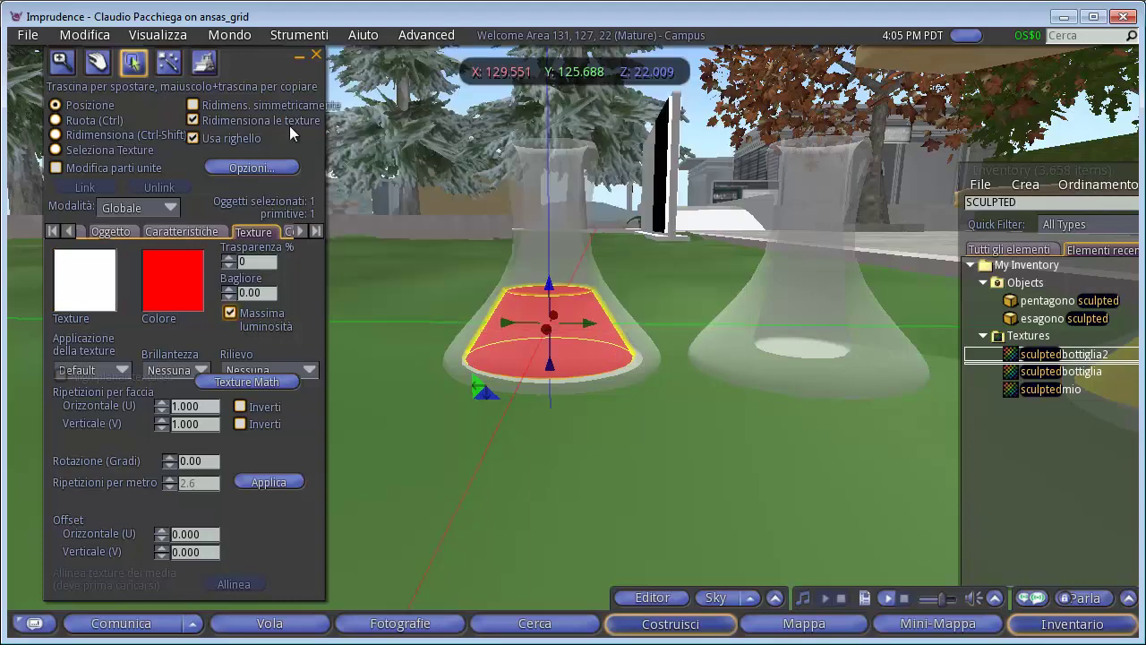
click(316, 54)
alt+drag(587, 337, 563, 343)
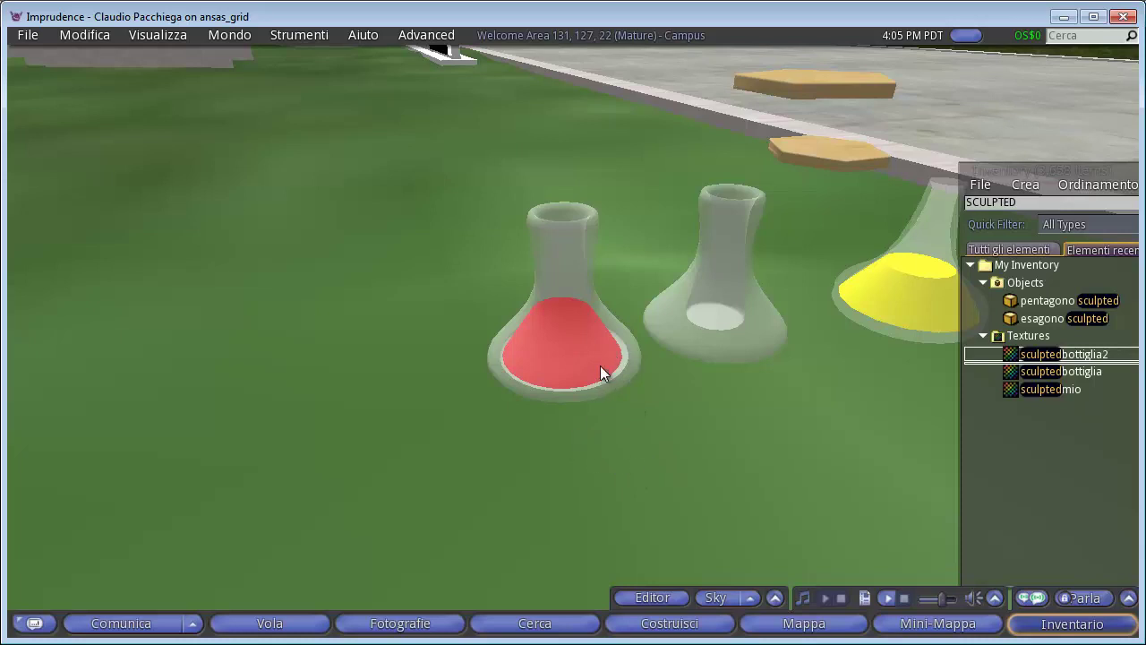
Step: Select the red liquid cylinder and the glass flask and link them together
alt+drag(581, 330, 572, 332)
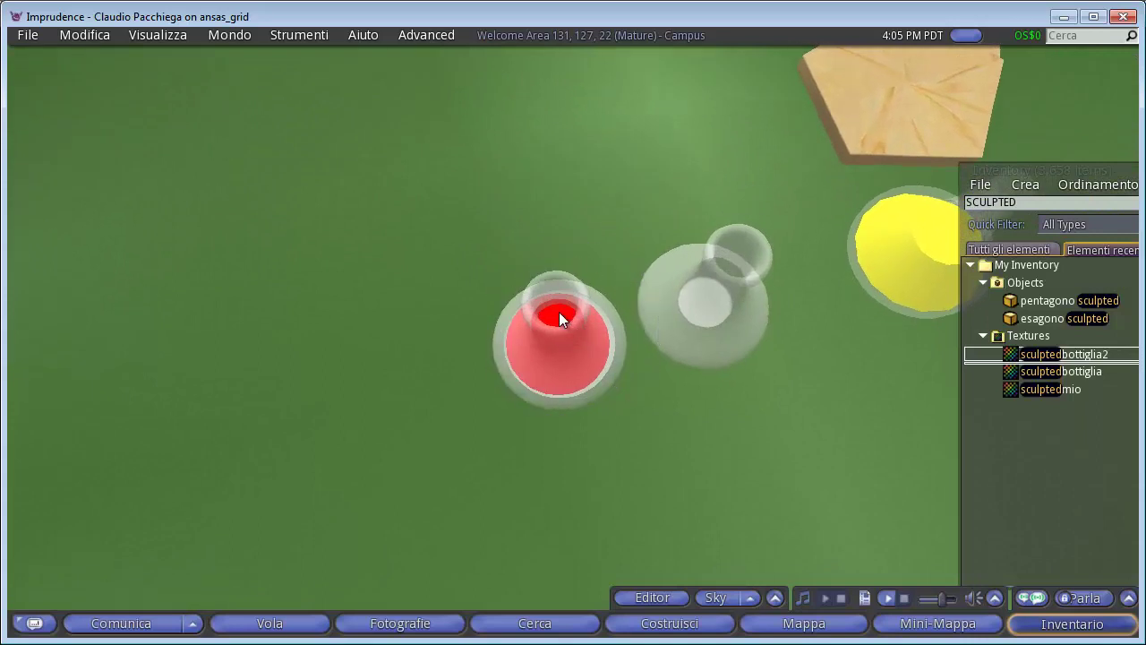
right_click(559, 312)
click(598, 355)
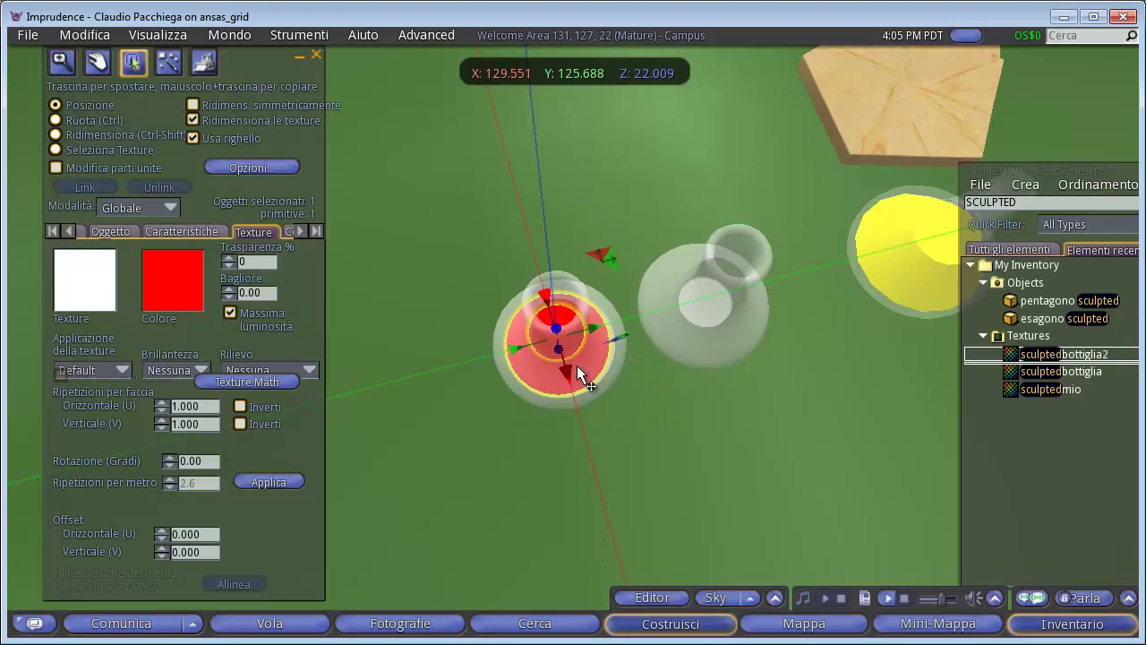
shift+click(595, 364)
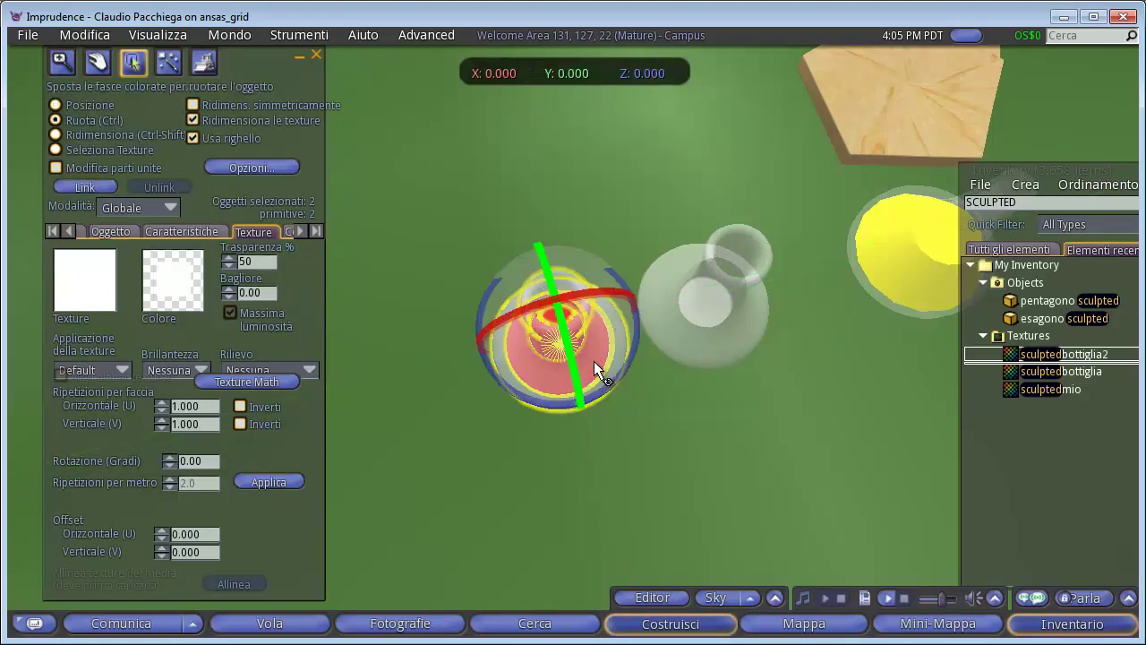
key(ctrl+l)
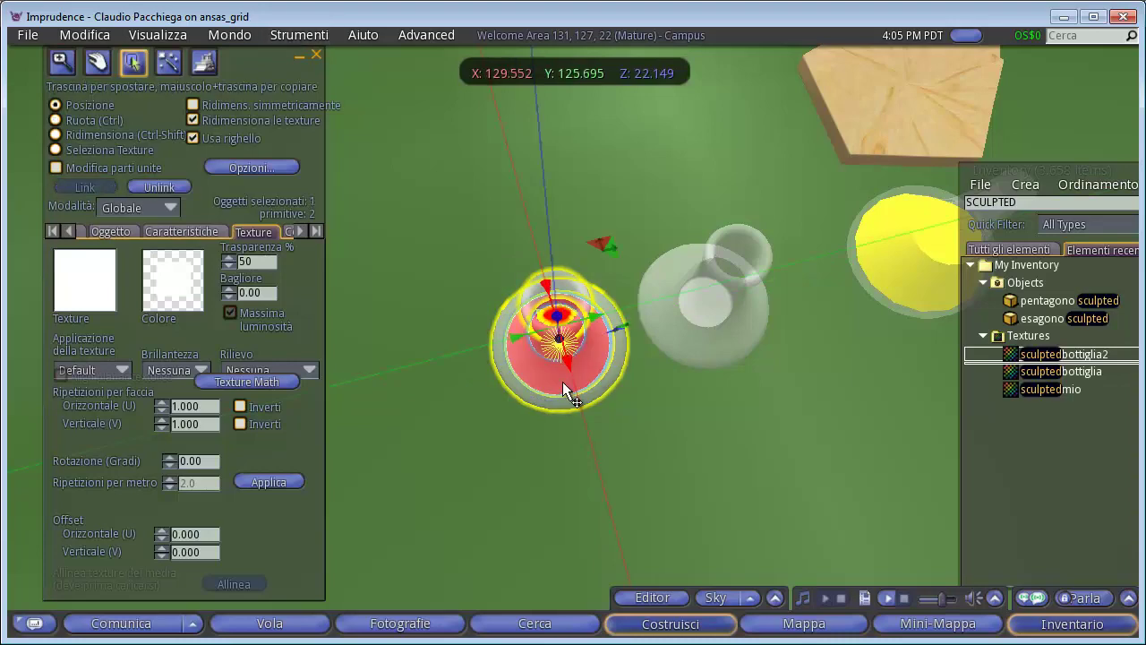
Step: Slide the linked flask slightly along Y and reveal its general settings section
ctrl+alt+drag(563, 382, 574, 331)
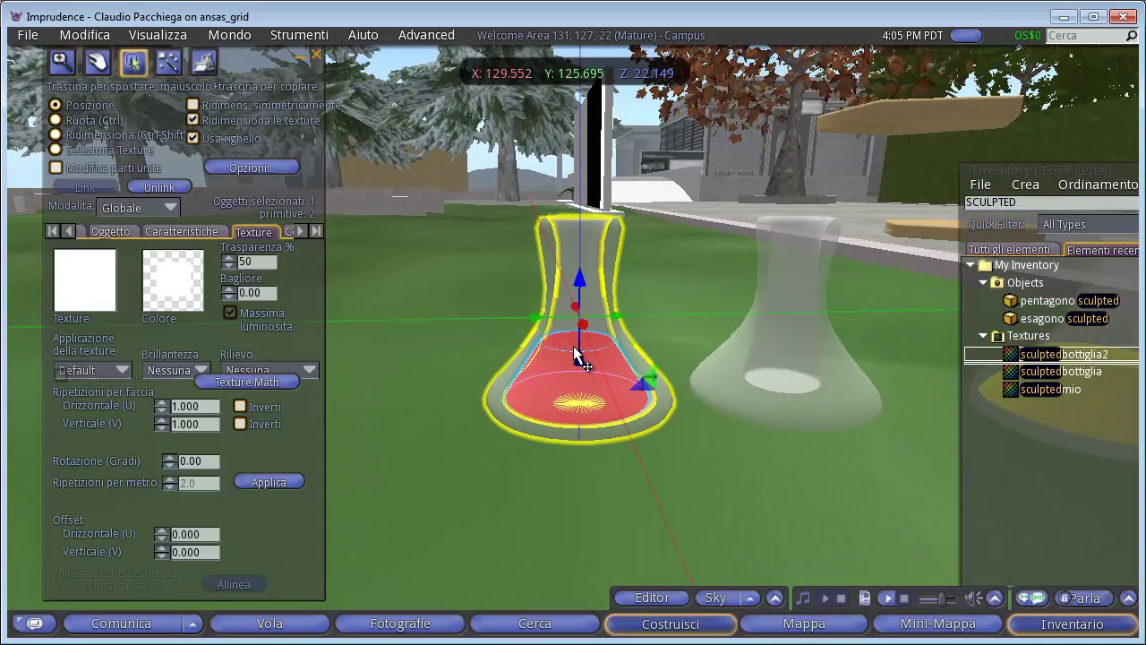
click(318, 55)
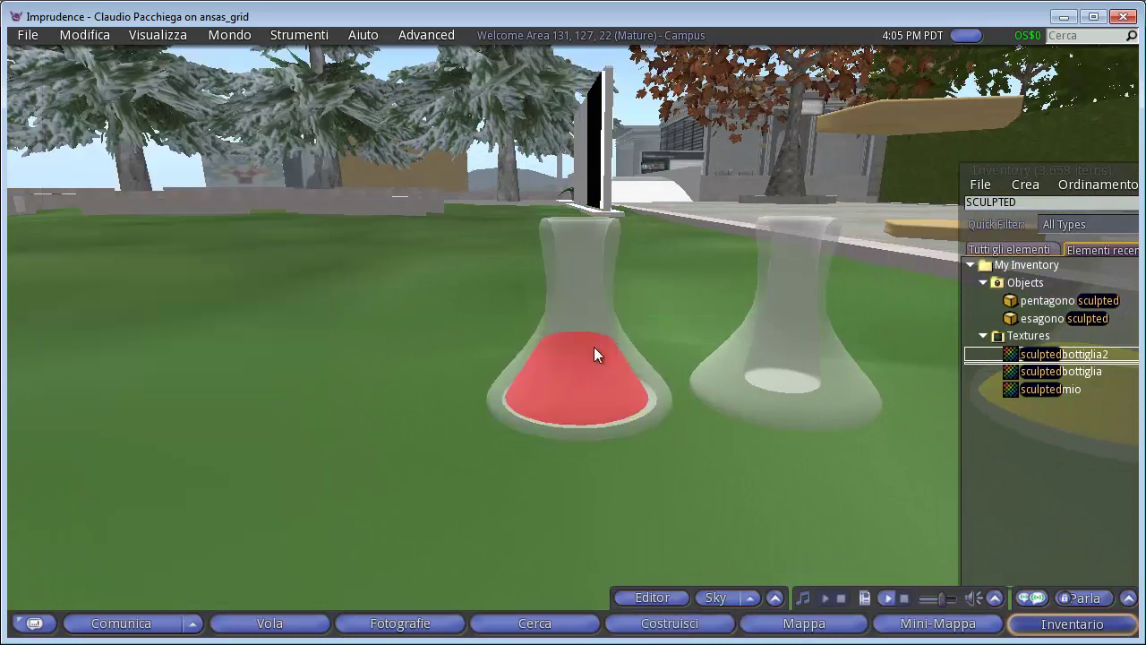
right_click(578, 363)
click(615, 400)
drag(618, 318, 566, 326)
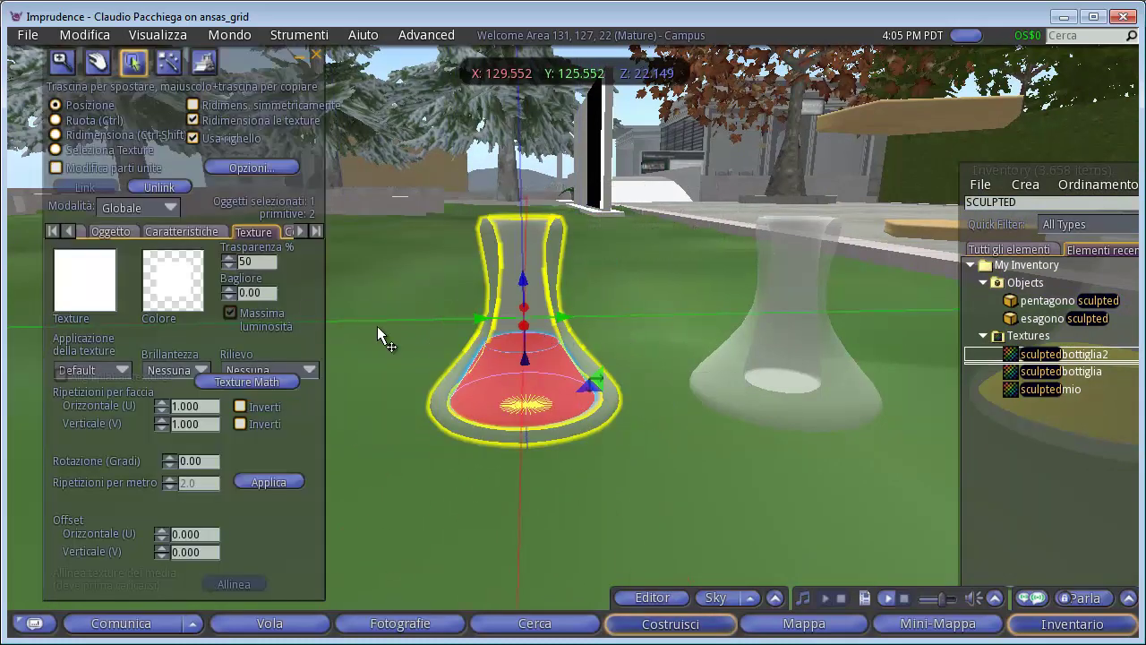
click(54, 235)
Step: Name the flask 'bottiglia chimica con contenuto'
click(111, 230)
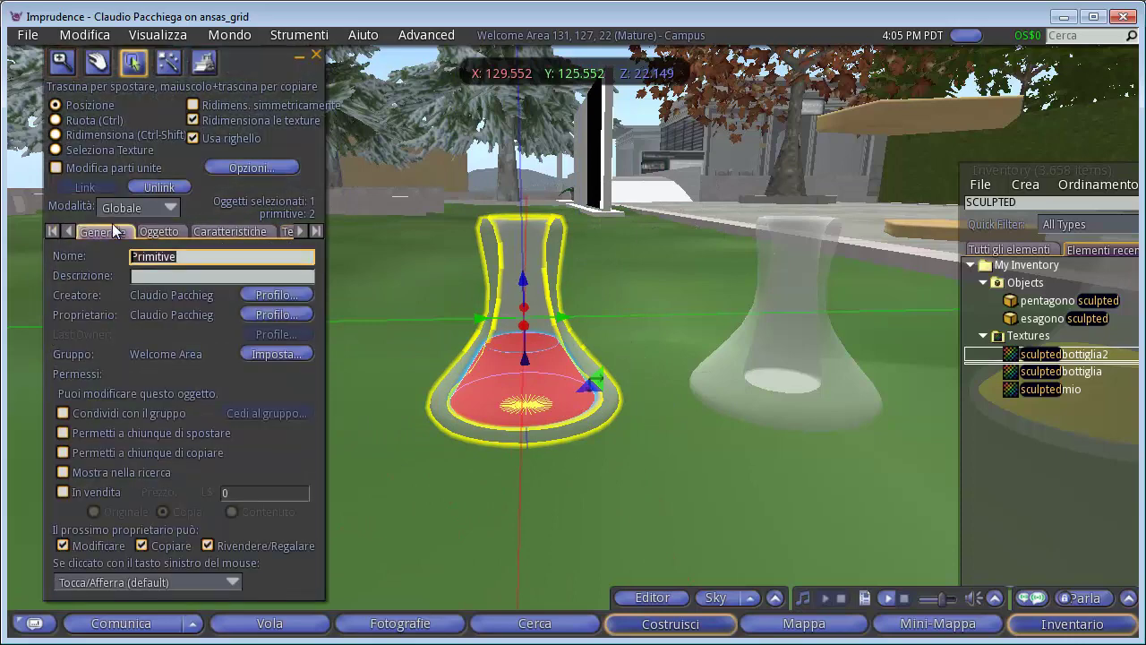
text(bottiglia chimica)
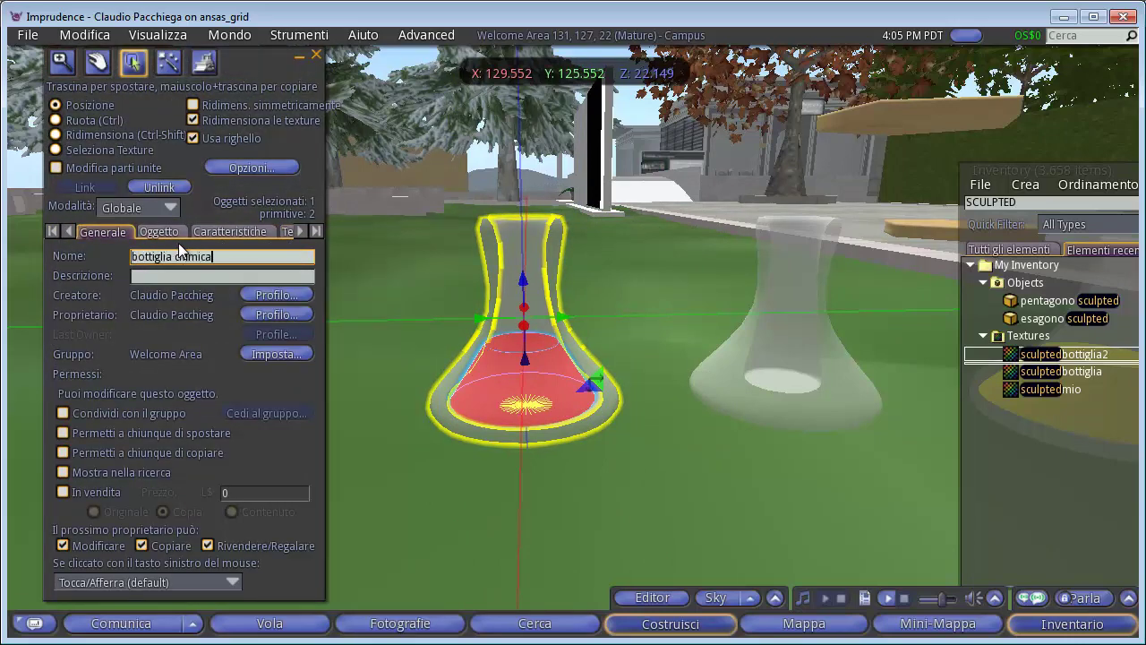
text( con contenuto)
key(Tab)
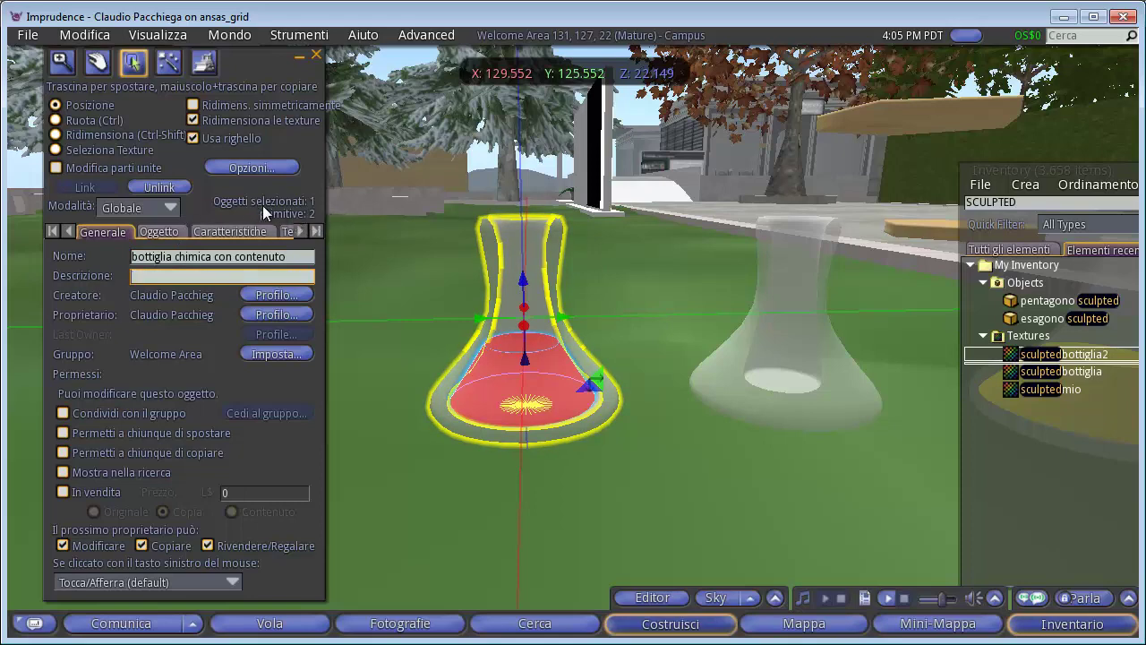
Step: Take a copy of the named flask into the inventory
click(315, 56)
right_click(534, 382)
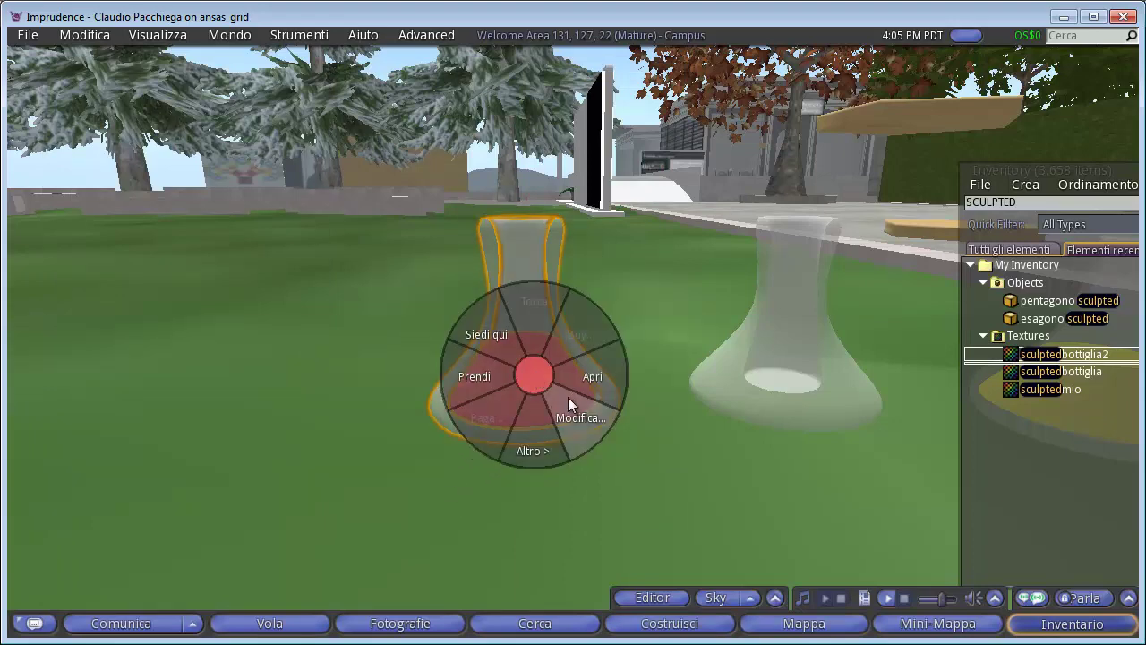
click(569, 401)
right_click(561, 387)
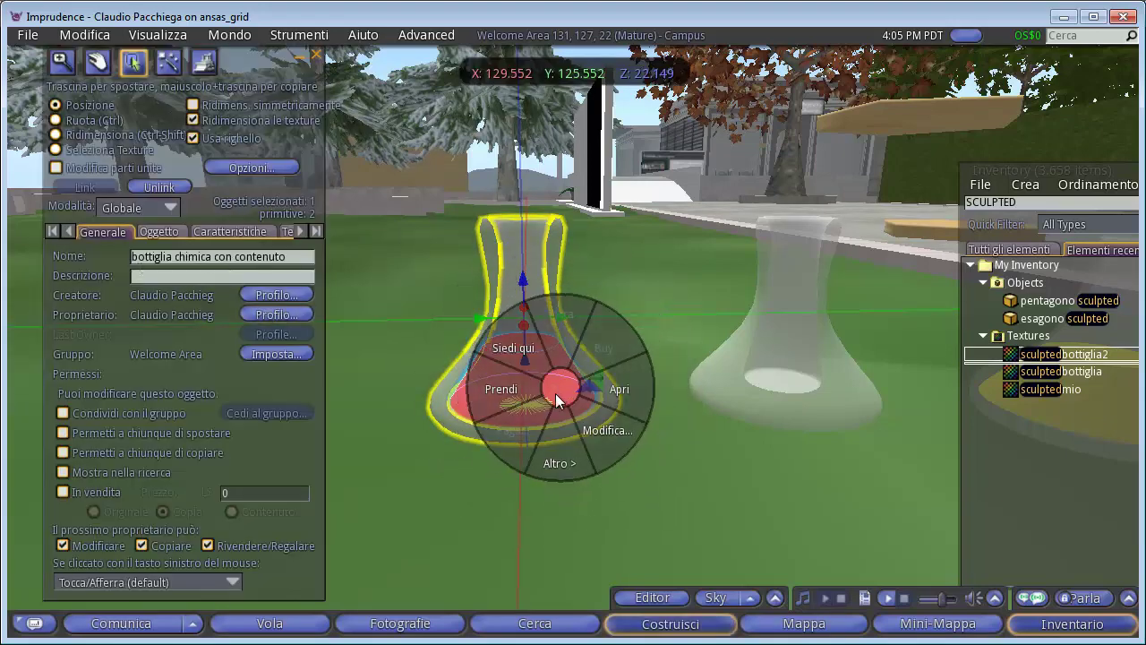
click(557, 313)
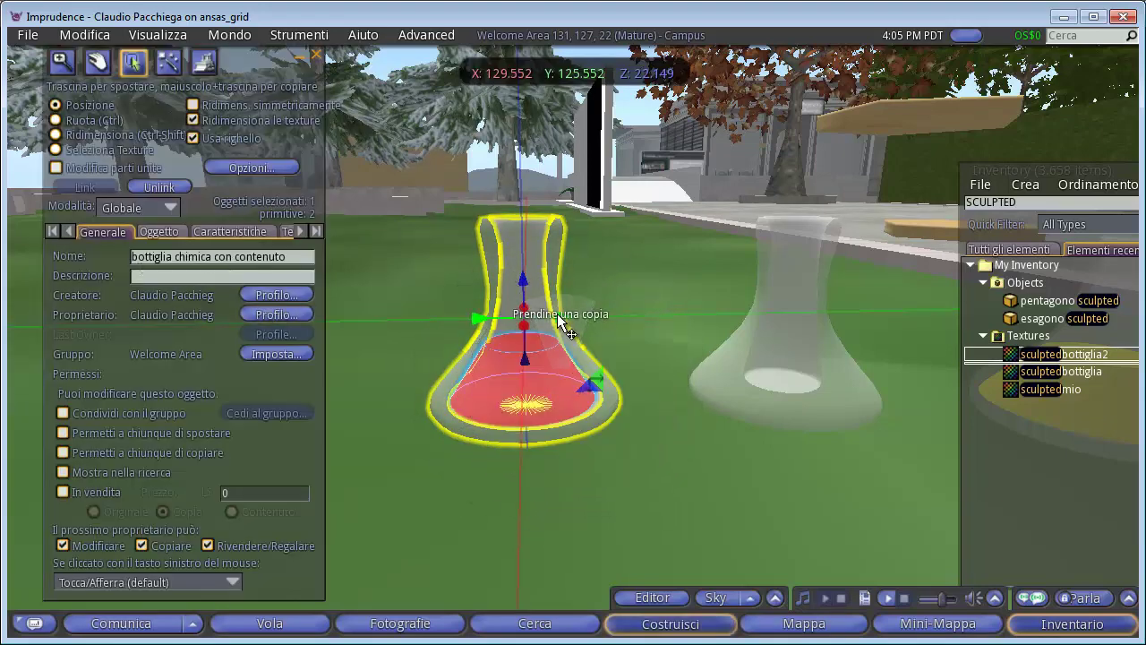
Step: Search the inventory for 'BOTTI' and inspect the copied flask's properties
click(1010, 306)
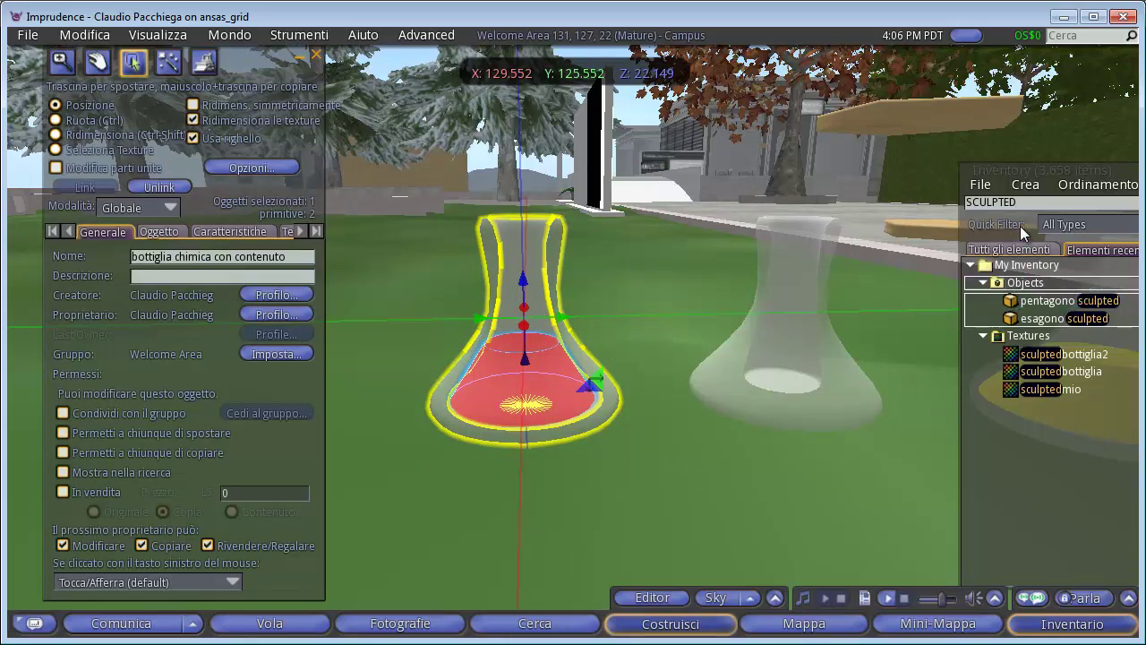
click(1015, 201)
key(BackSpace)
key(BackSpace)
key(BackSpace)
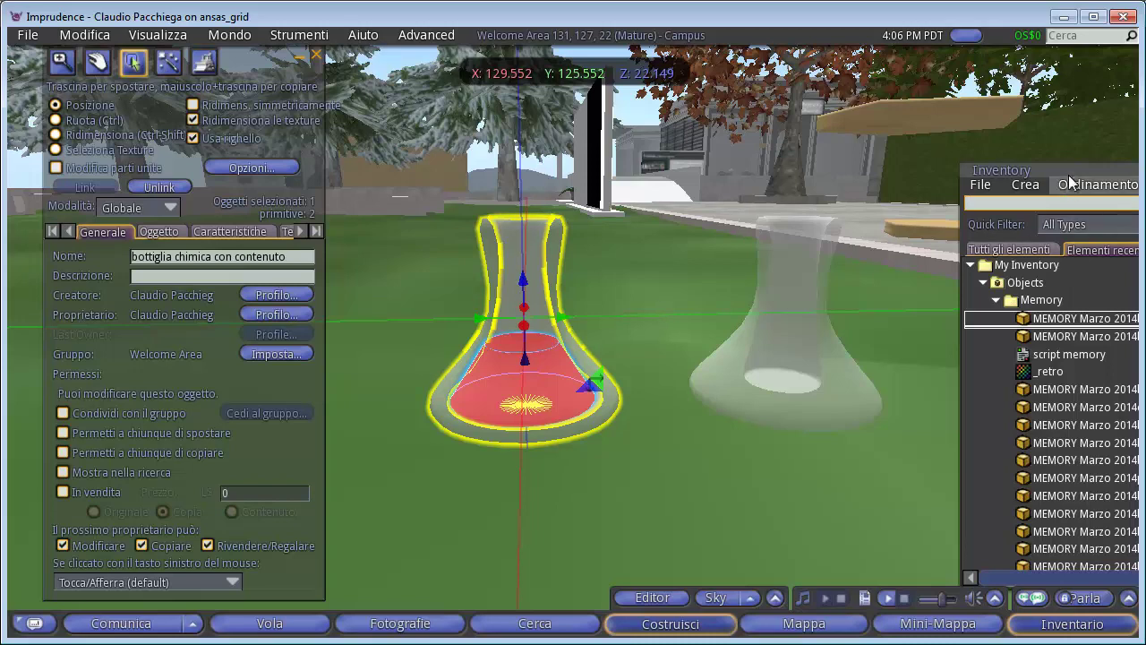
drag(1040, 163, 794, 134)
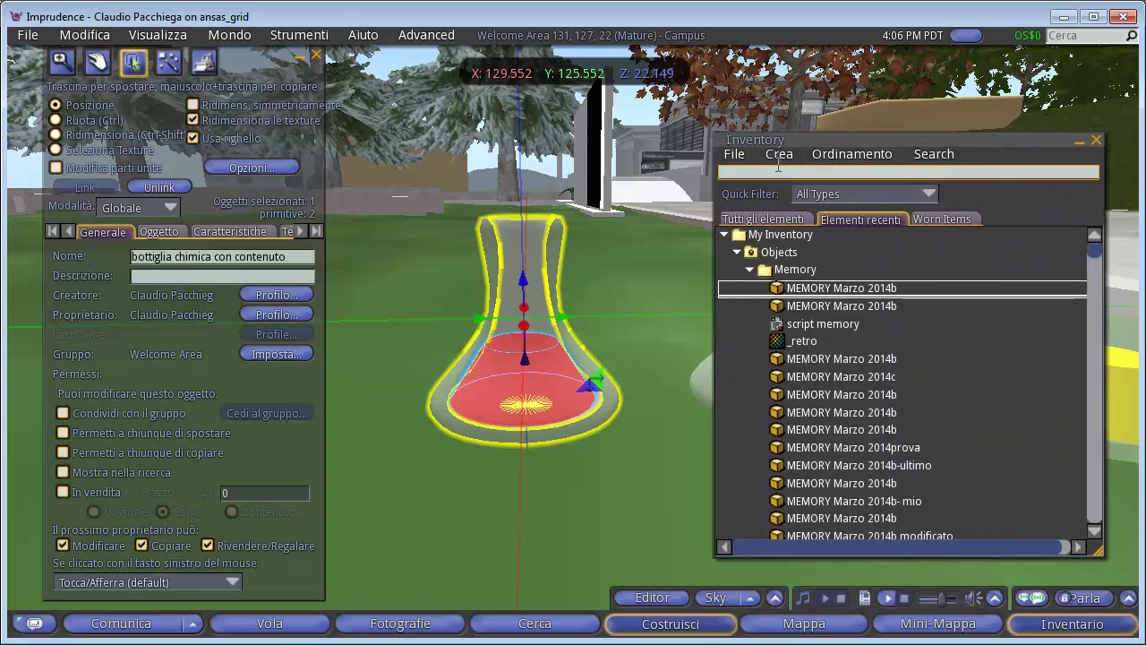
text(BOTTI)
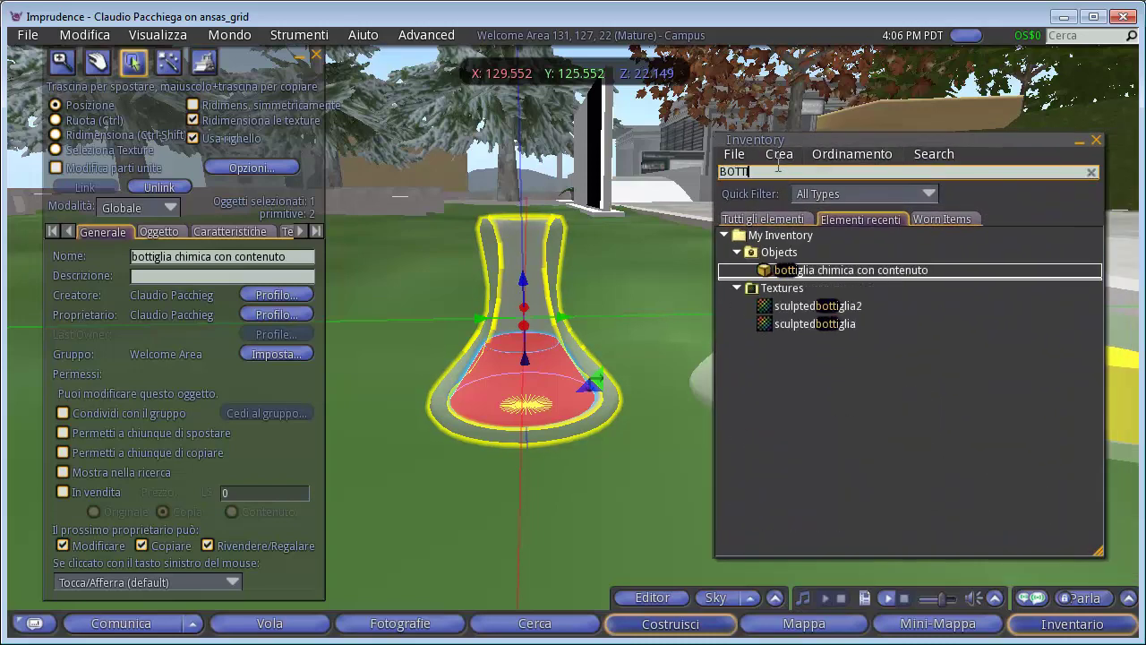
click(836, 273)
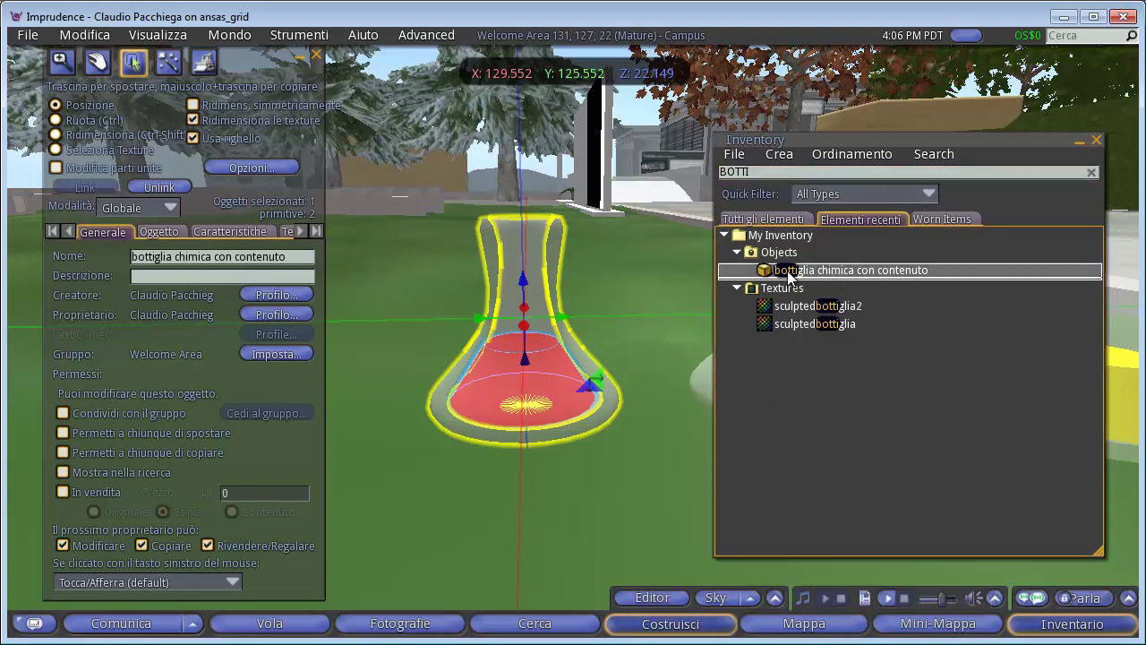
right_click(790, 276)
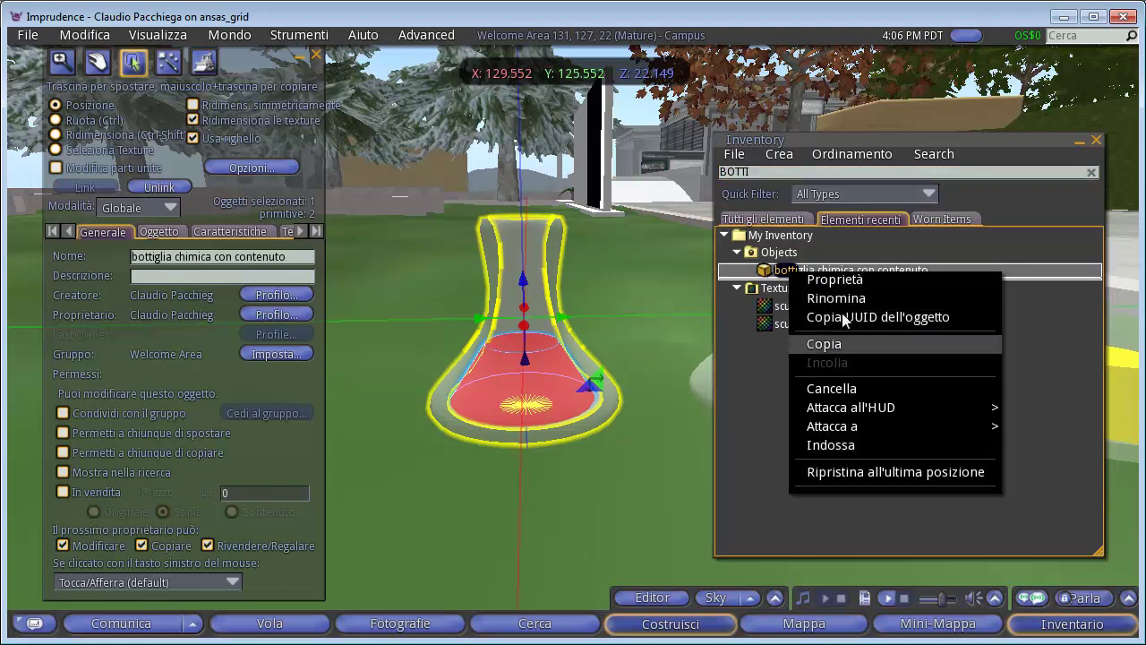
click(835, 280)
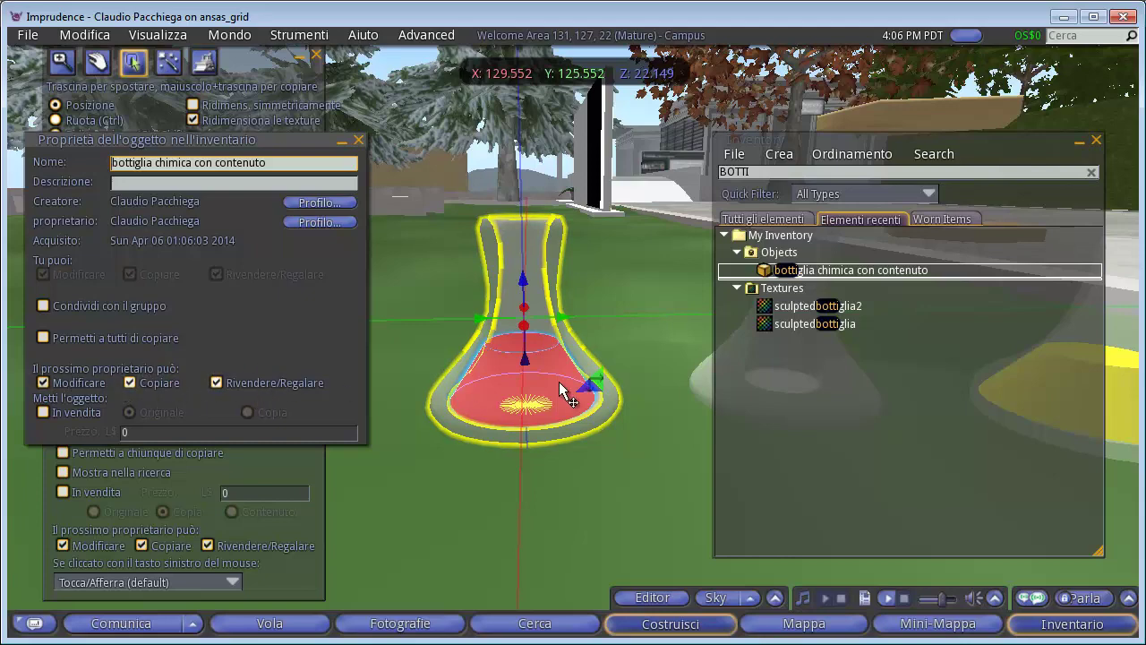
click(359, 142)
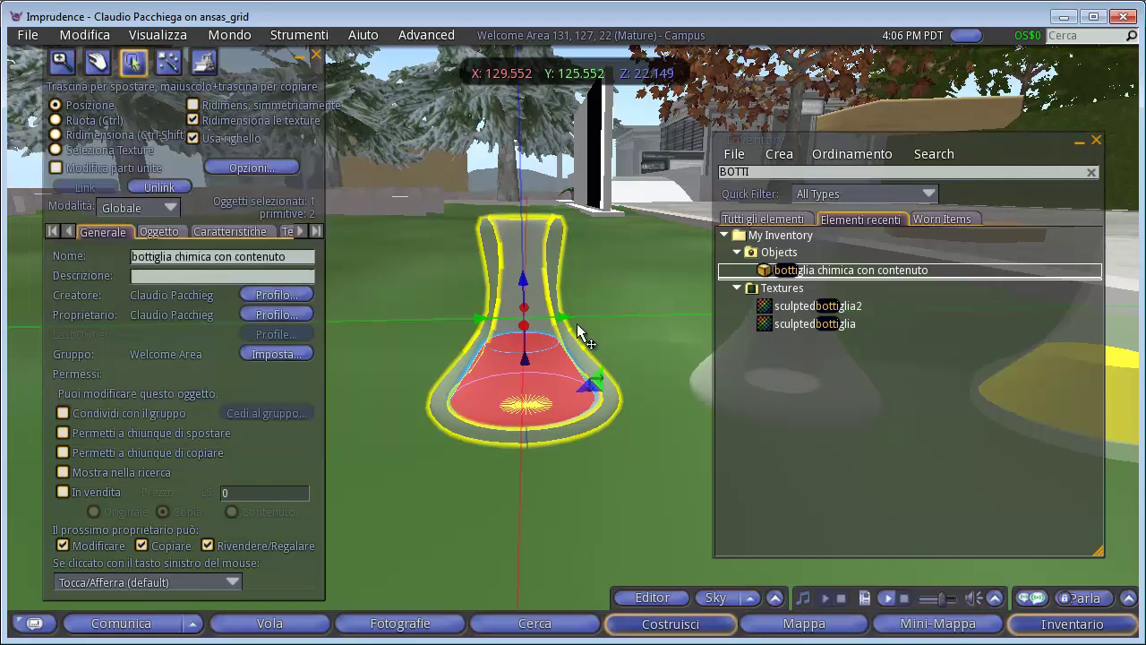
Step: Close the inventory and orbit to a level view of the flasks and wooden hexagons
click(314, 56)
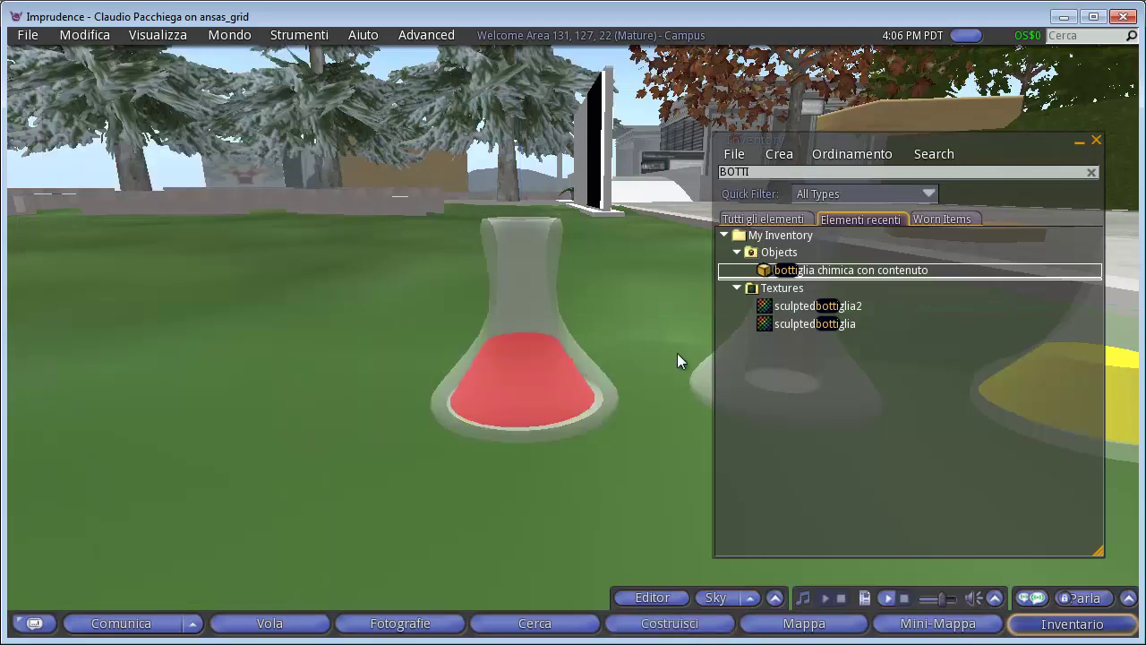
click(1097, 140)
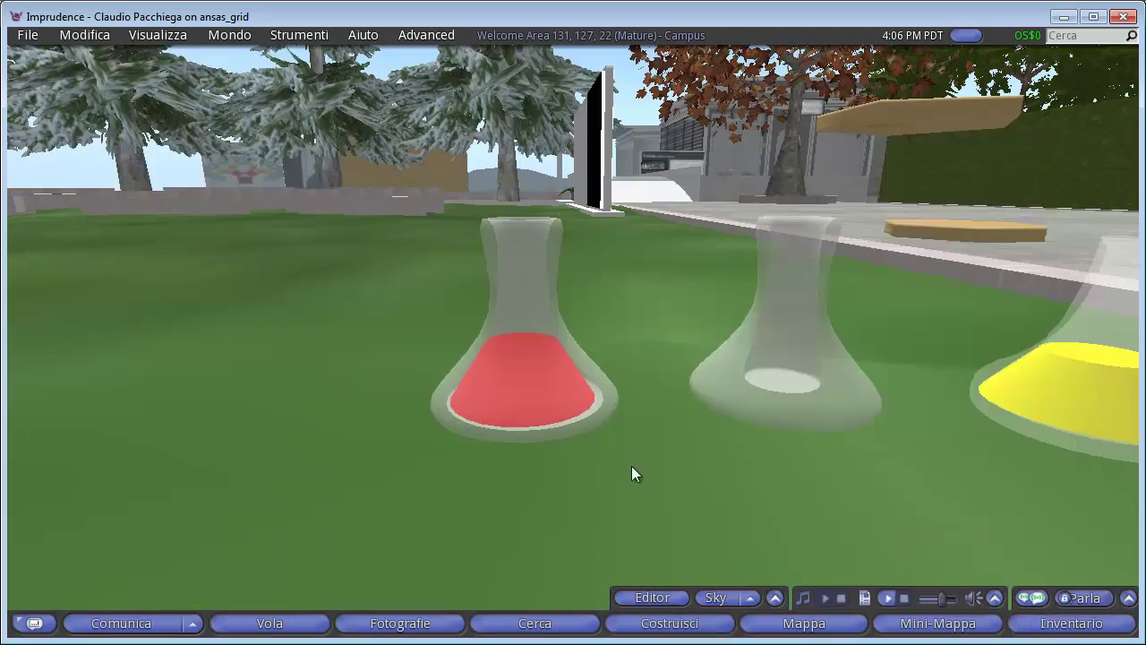
key(Escape)
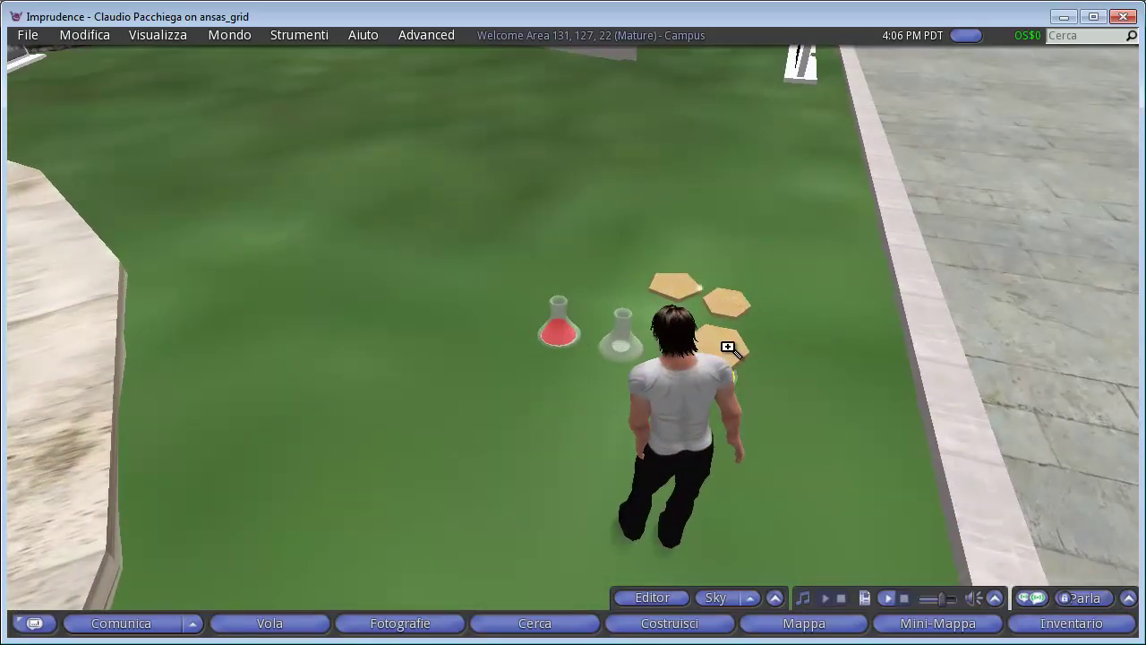
alt+click(726, 342)
alt+drag(573, 334, 484, 334)
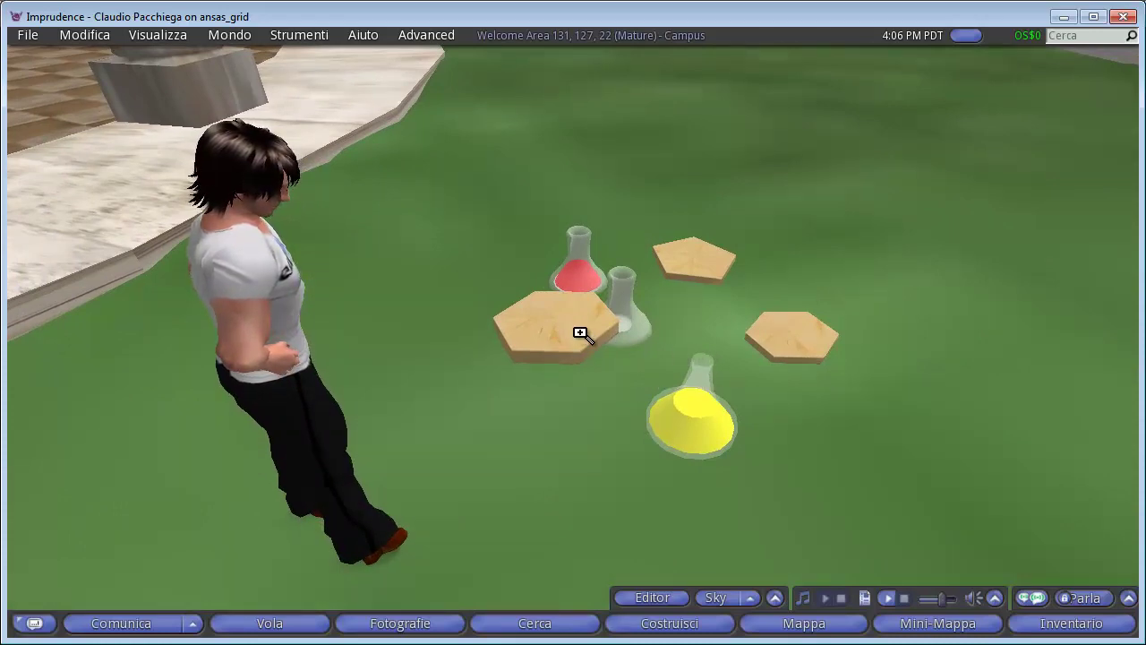
ctrl+alt+drag(576, 331, 572, 332)
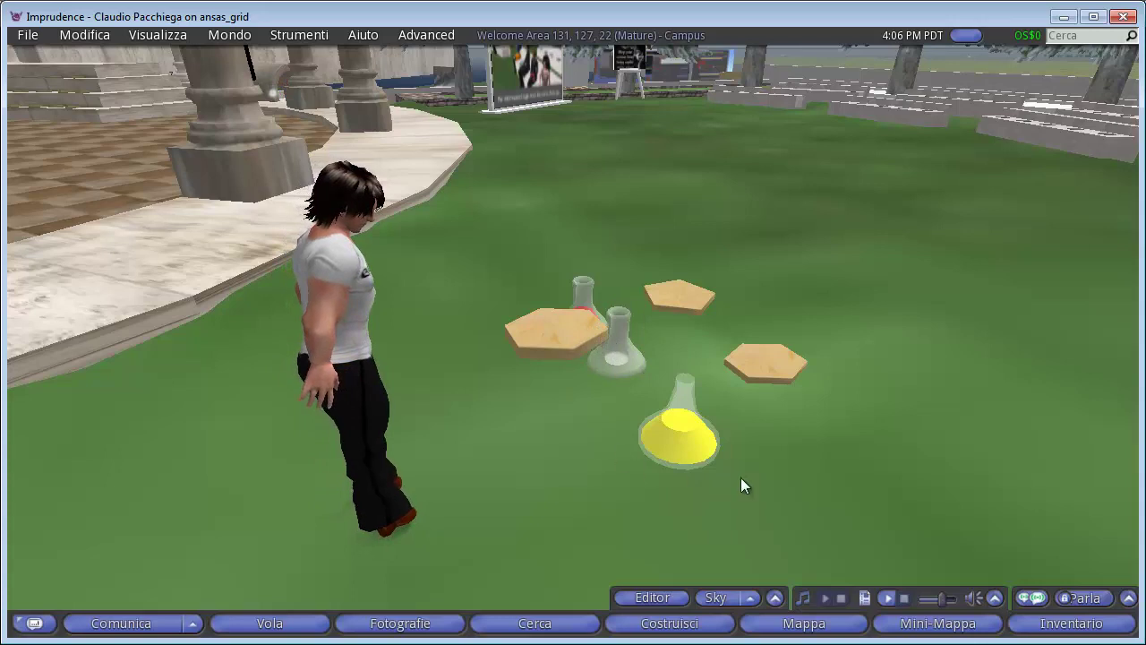
Step: Open the Costruisci build tools from the ground menu and close them again
right_click(862, 430)
click(899, 394)
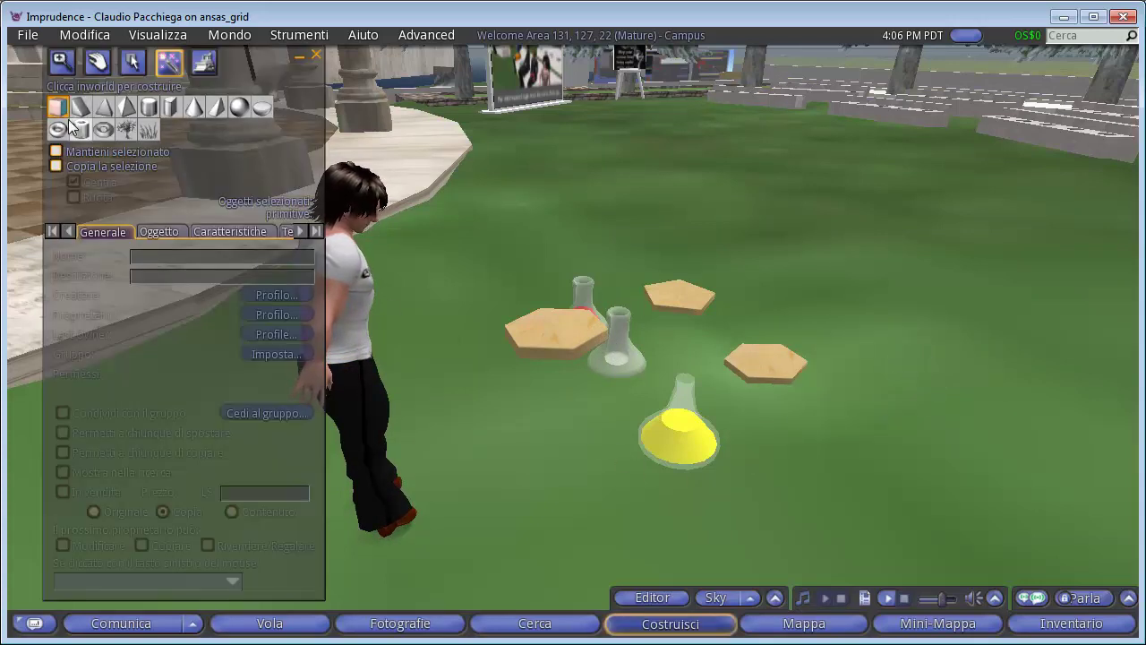
click(318, 56)
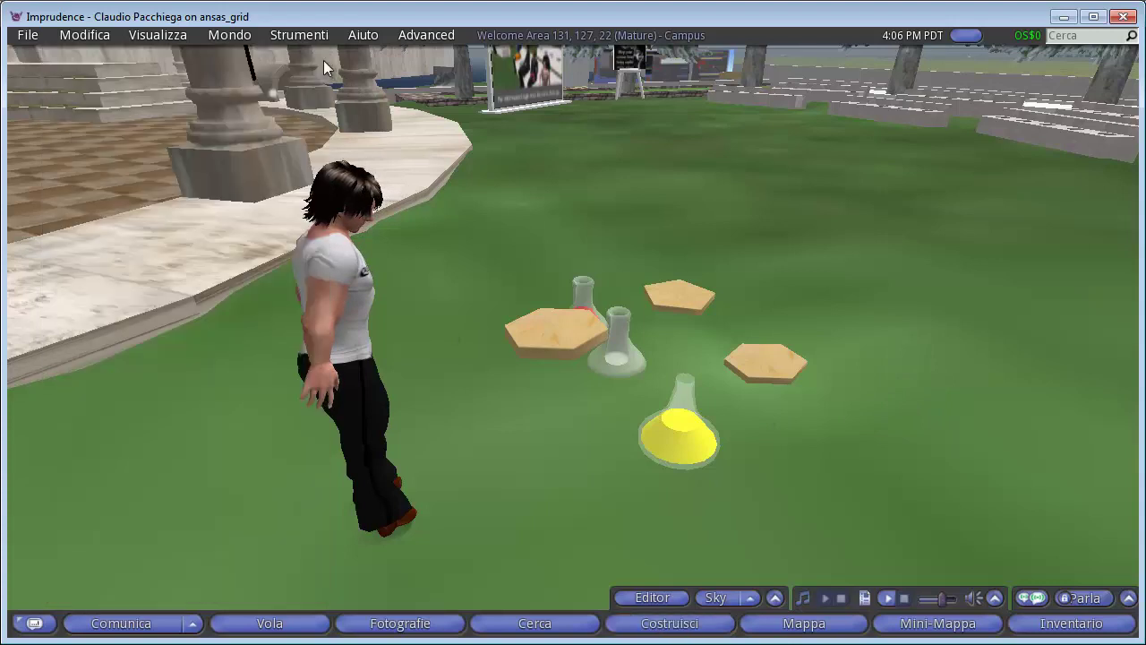